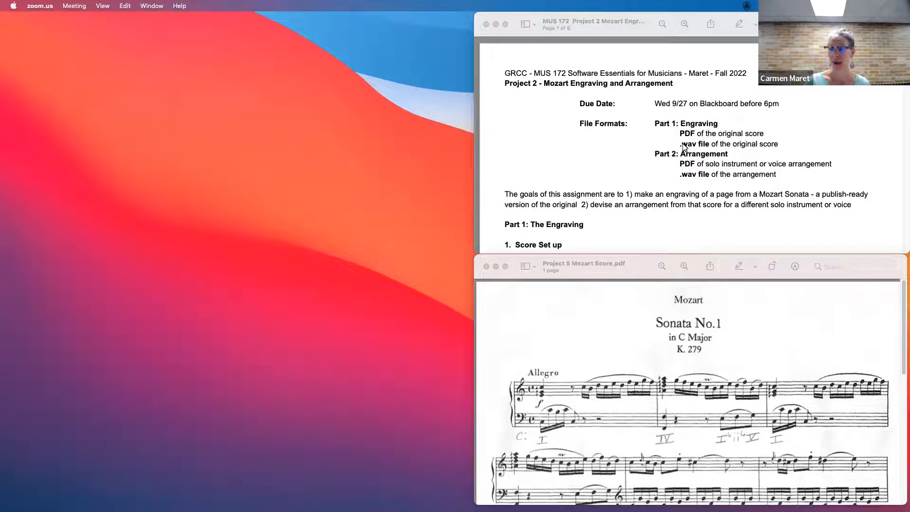
Enlarge the Mozart score window to nearly full screen height and look over the sonata page from the heading to its last system
drag(700, 258, 675, 232)
drag(513, 88, 468, 31)
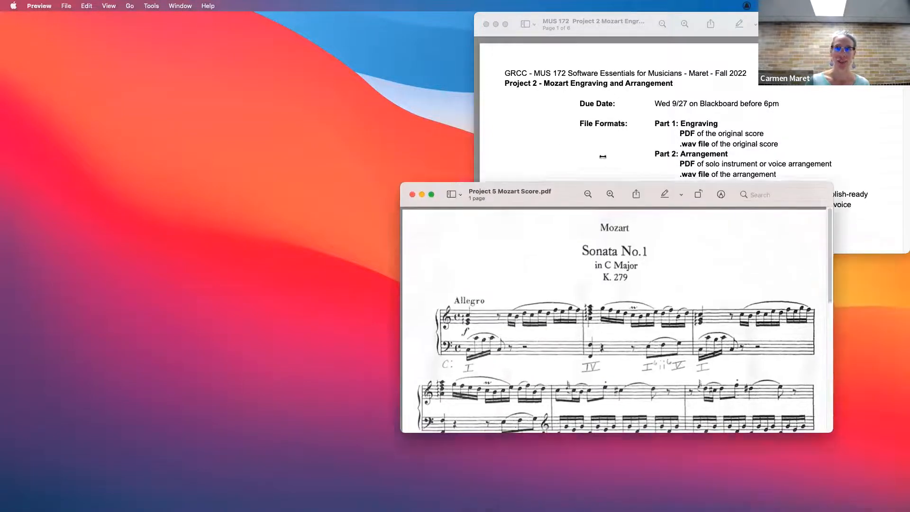
drag(674, 277, 751, 500)
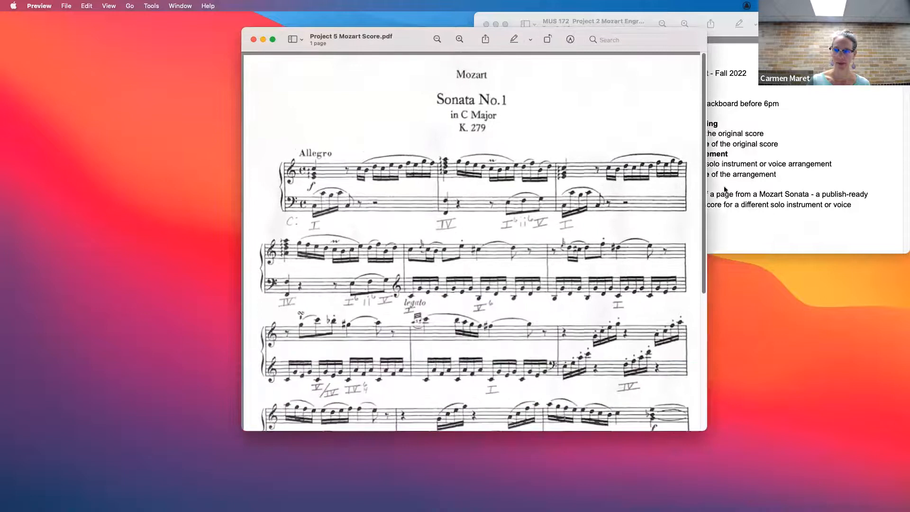
scroll(746, 174, down, 5)
drag(752, 374, 754, 129)
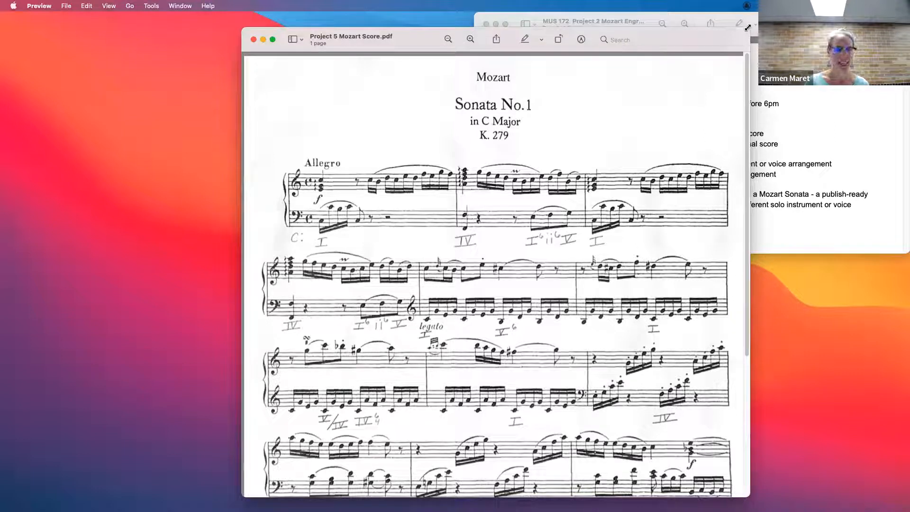
drag(747, 27, 721, 55)
drag(678, 144, 667, 227)
drag(399, 236, 605, 265)
drag(549, 268, 322, 20)
drag(646, 280, 752, 501)
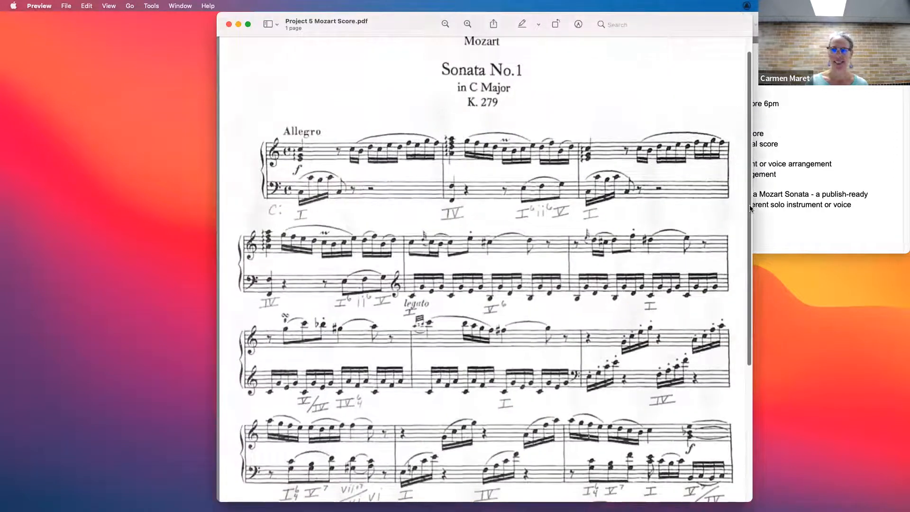
scroll(740, 310, down, 3)
scroll(739, 312, down, 6)
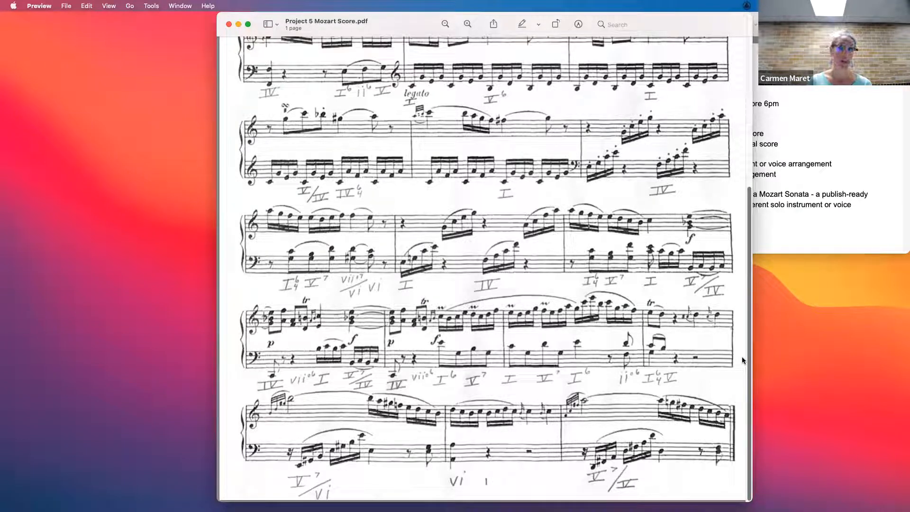
scroll(716, 156, up, 10)
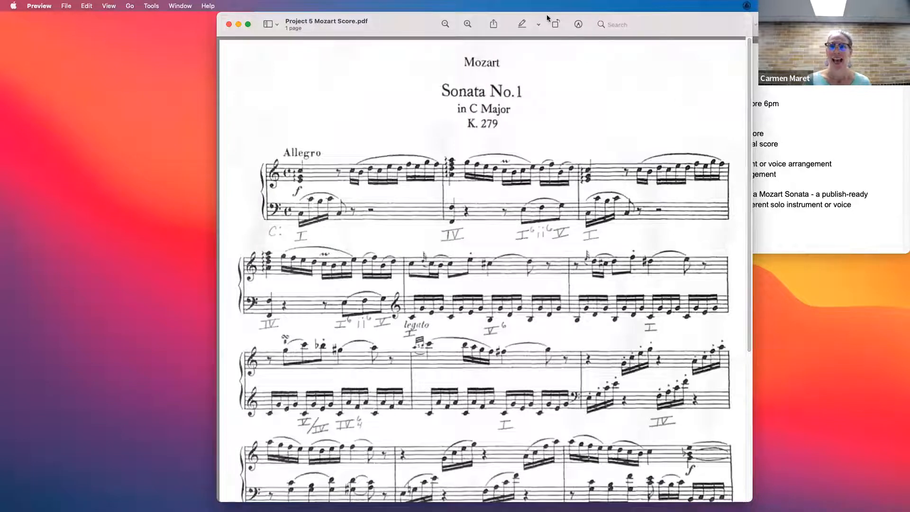
Shrink the Mozart score window, place it below the assignment instructions, and bring the instructions' Score Set up section into view
drag(569, 14, 388, 52)
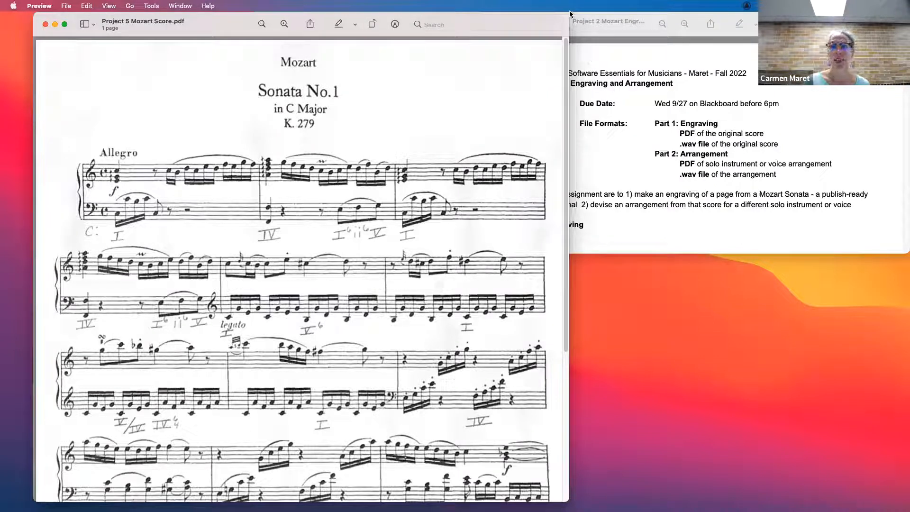
drag(564, 14, 507, 28)
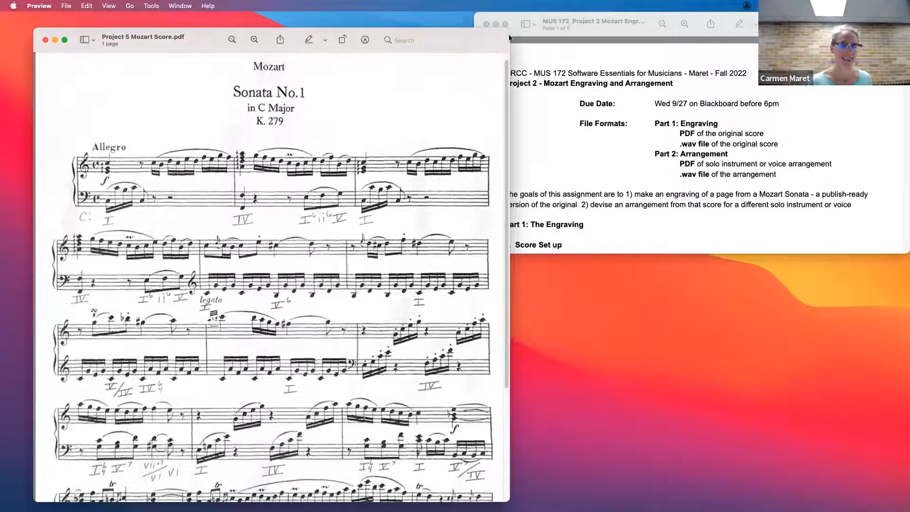
drag(504, 31, 443, 194)
drag(232, 203, 675, 252)
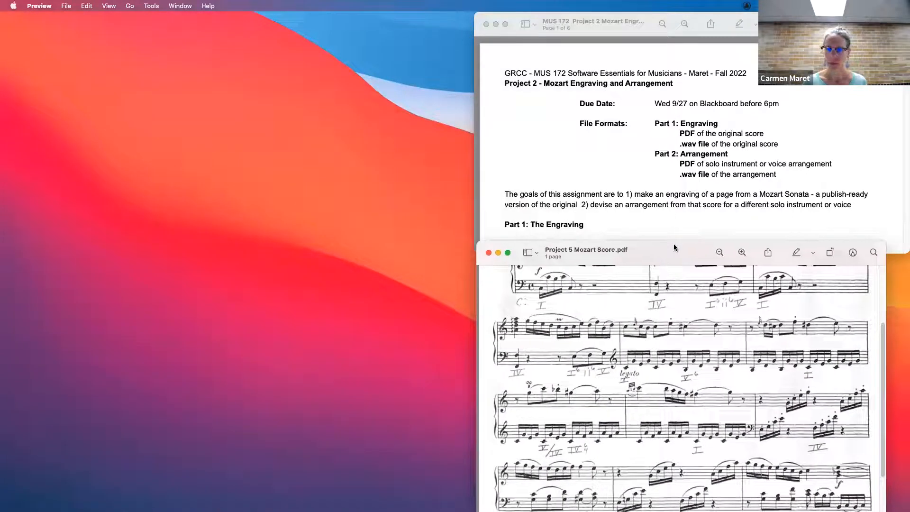
drag(878, 246, 900, 244)
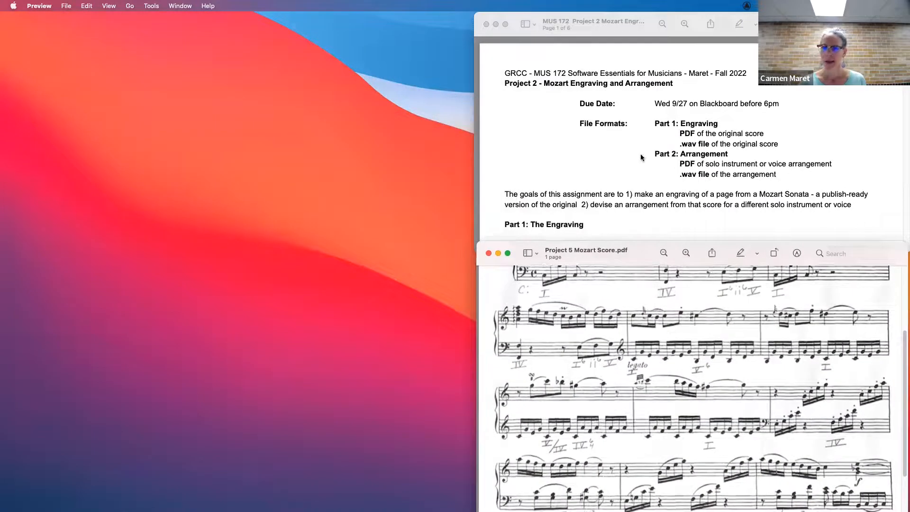
click(608, 160)
scroll(609, 156, down, 3)
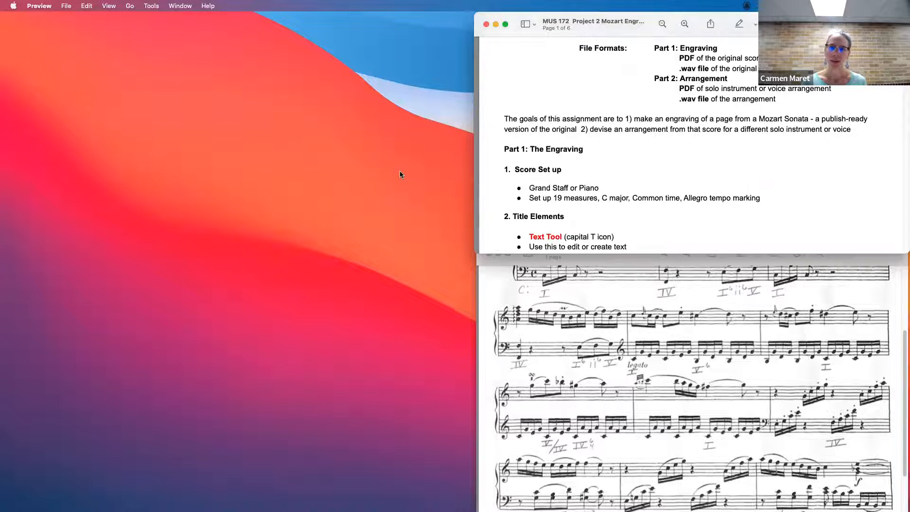
Switch to Finale and start a new document with the Setup Wizard, using Create New Ensemble and the Finale Maestro style
click(180, 495)
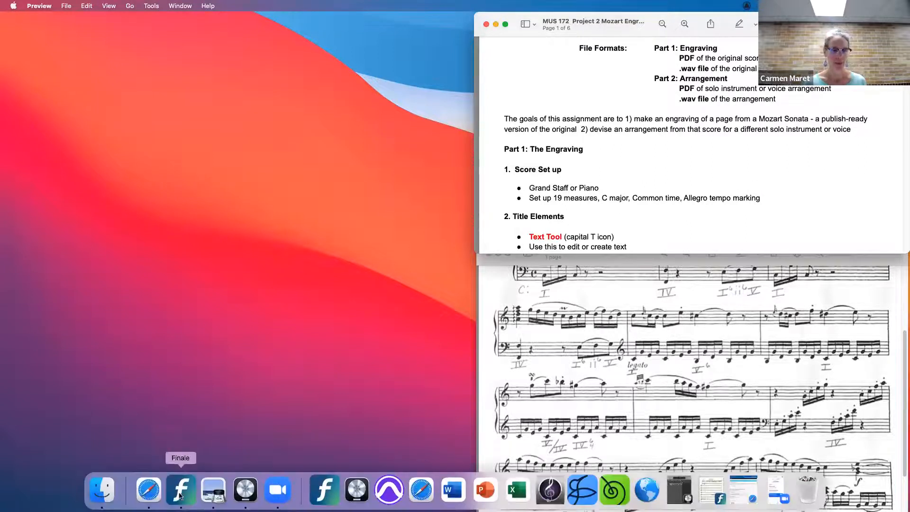
click(59, 6)
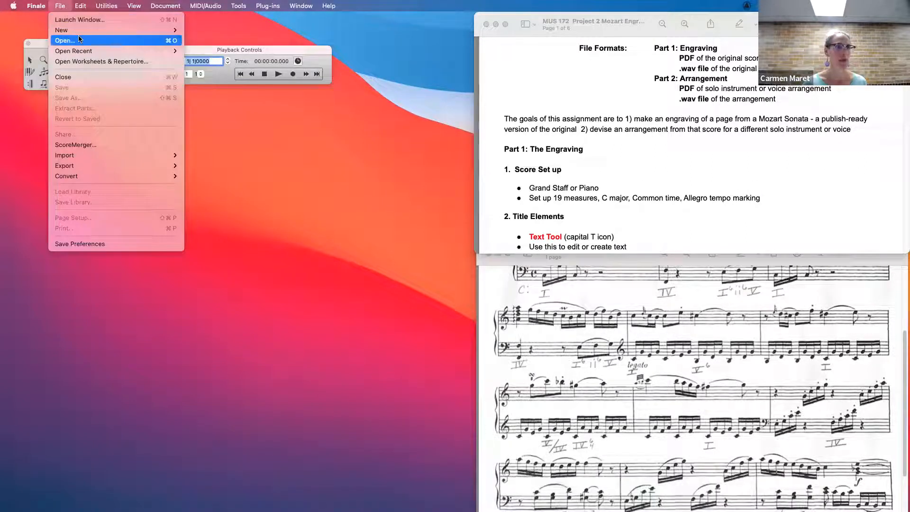
mouse_move(81, 31)
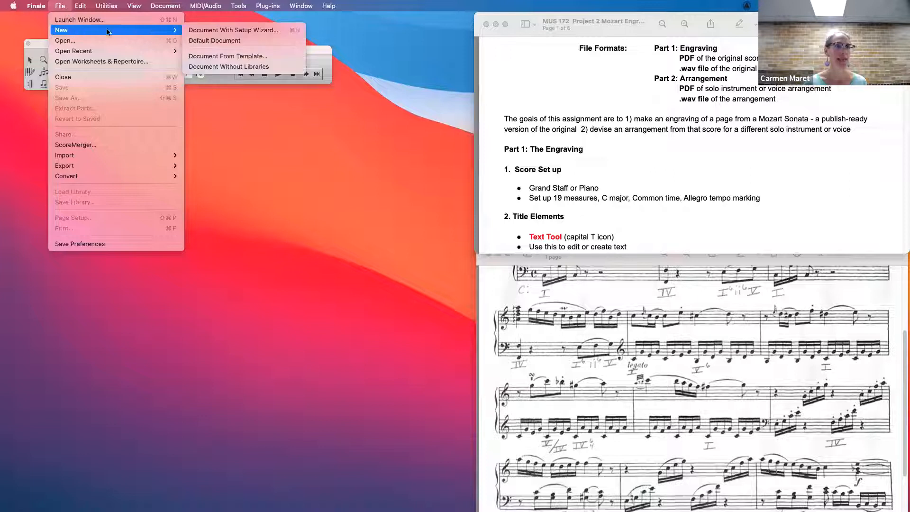
click(219, 31)
drag(547, 90, 392, 111)
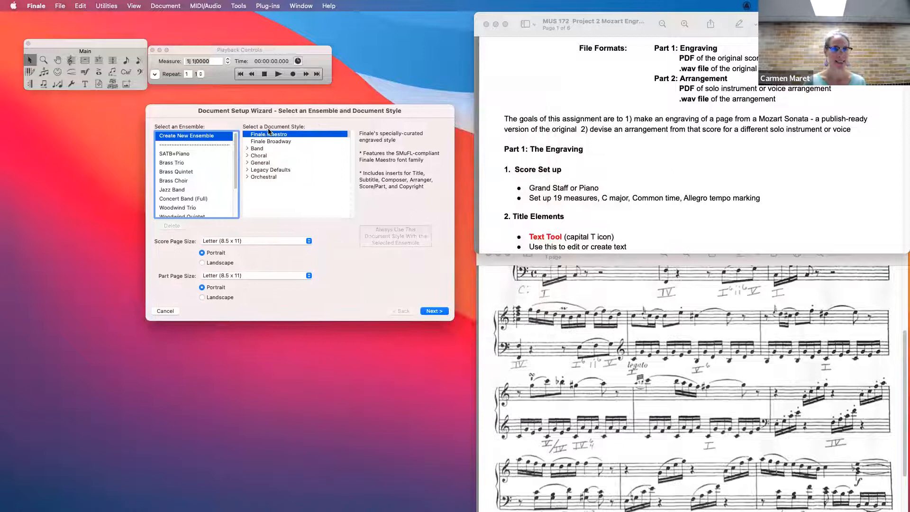
click(433, 311)
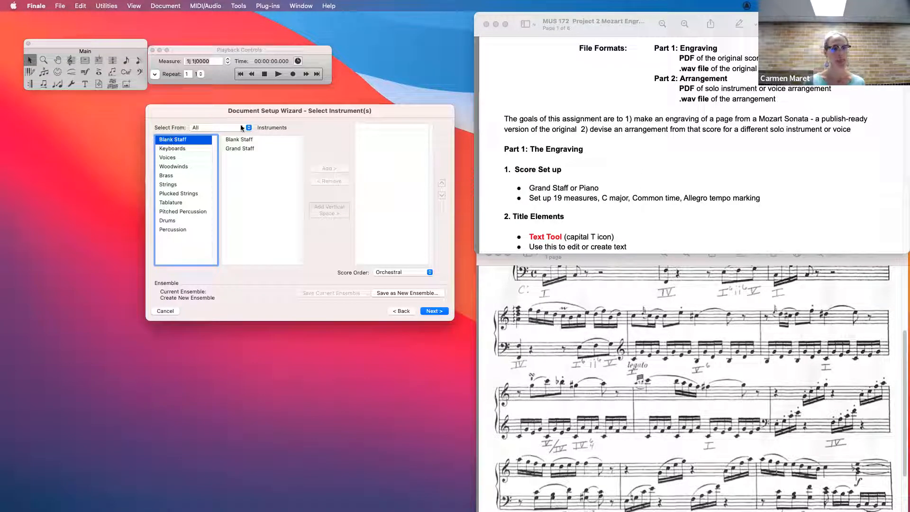
Add a Grand Staff as the score's instrument and fit the Mozart score window neatly below the assignment instructions
click(240, 150)
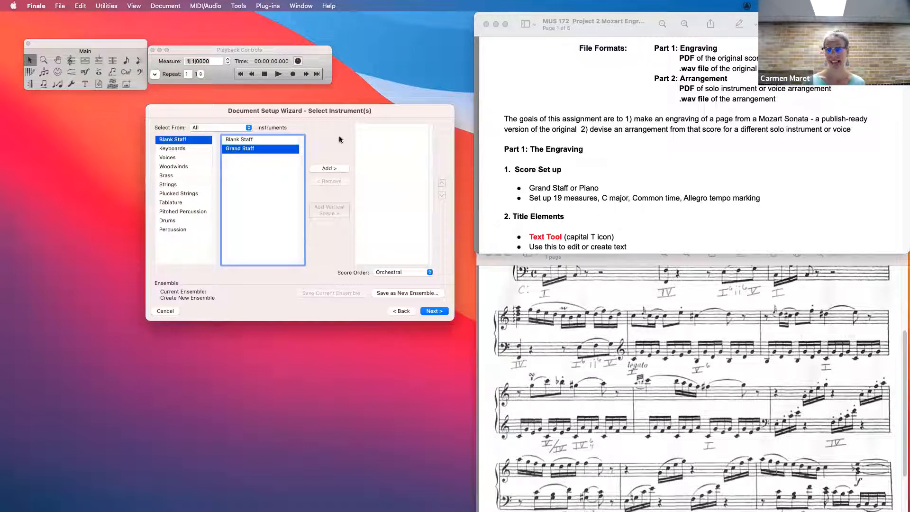
click(330, 167)
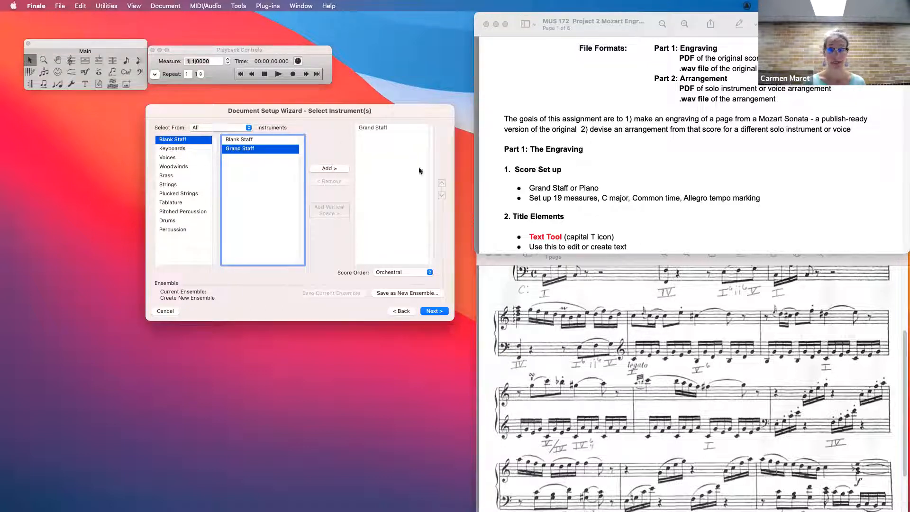
click(575, 318)
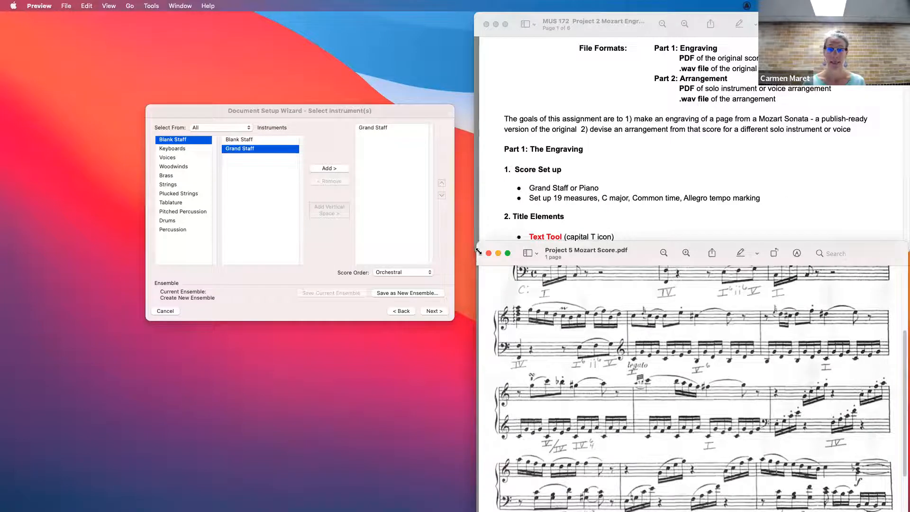
drag(482, 243, 485, 257)
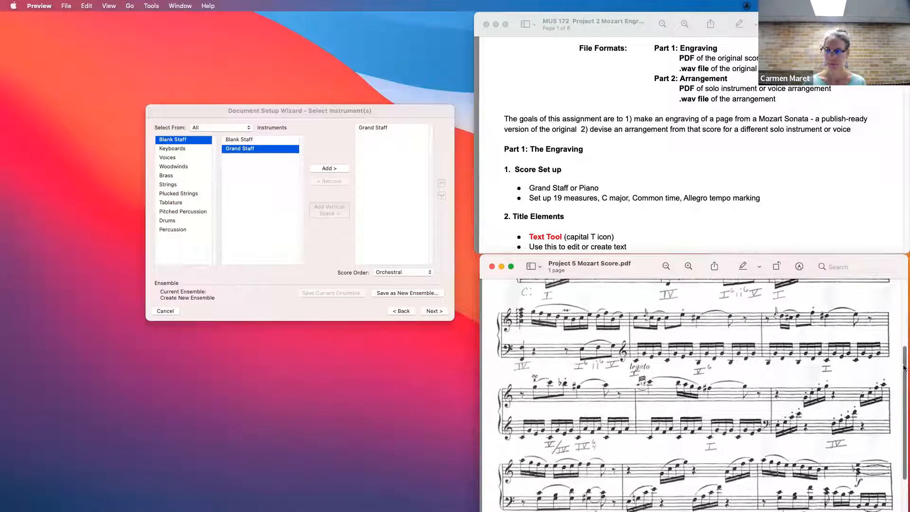
scroll(900, 361, up, 3)
click(431, 310)
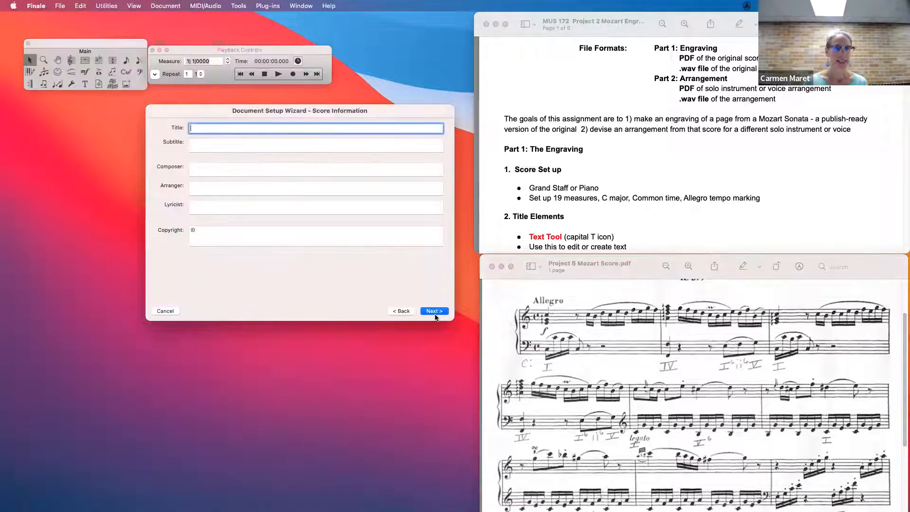
Fill in the score information with the title "Sonata No. 1", the subtitle "in C Major K. 279" and the composer "Mozart"
drag(903, 335, 904, 302)
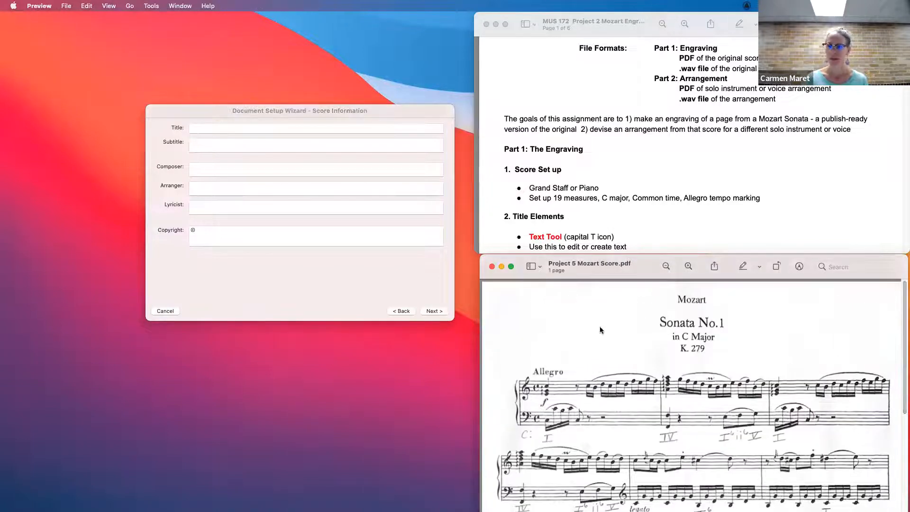
click(217, 128)
text(Sonata No. 1)
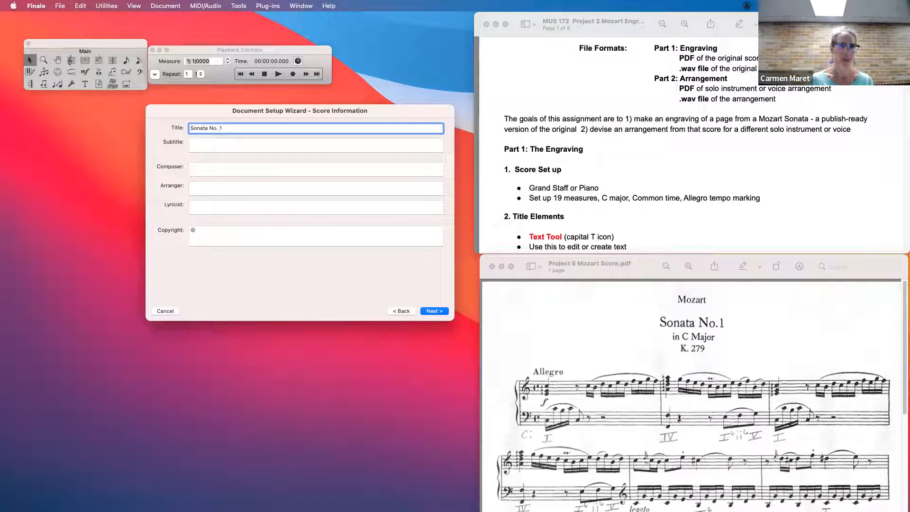
click(202, 144)
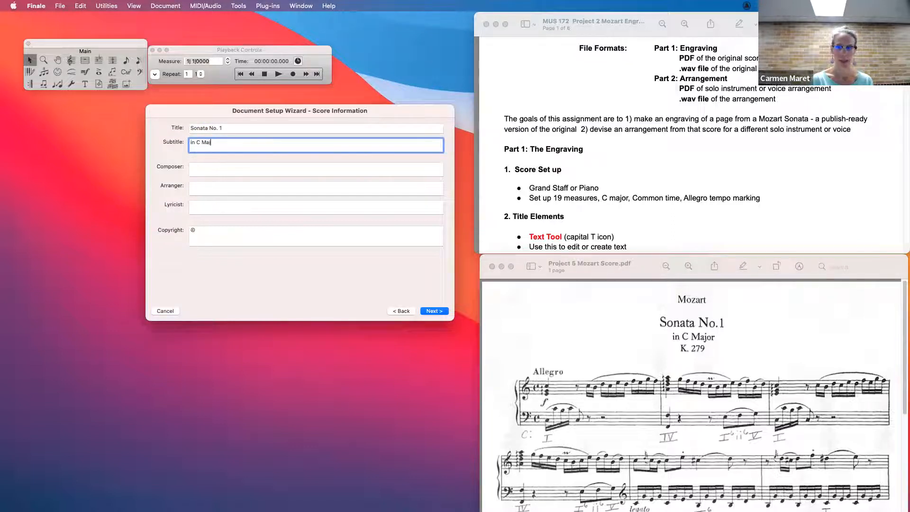
key(BackSpace)
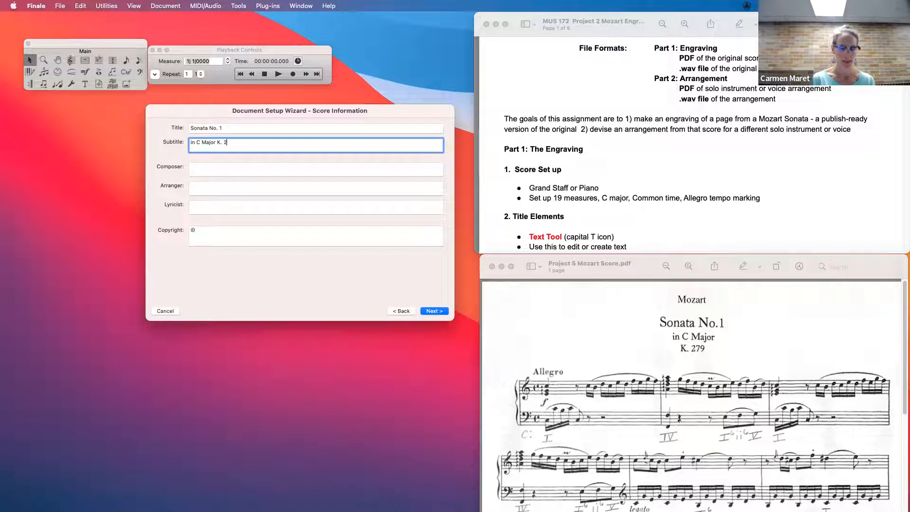
text(9)
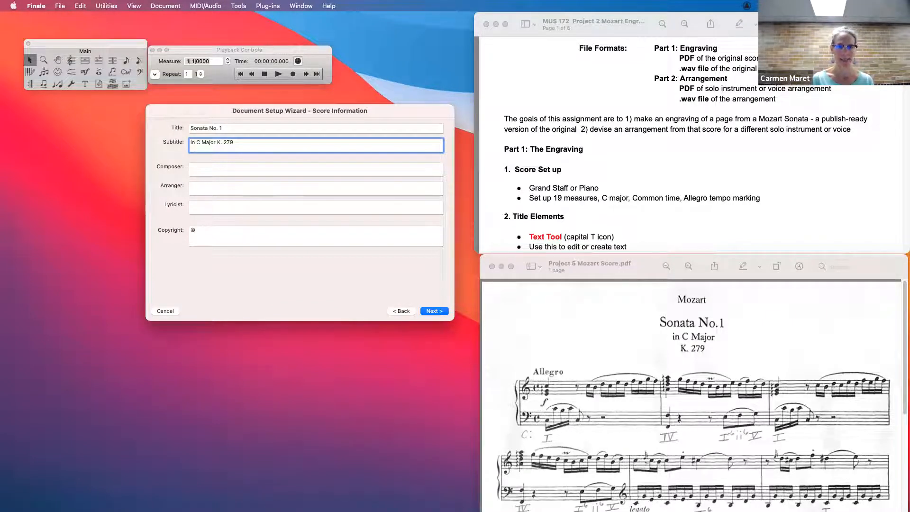
click(265, 163)
text(Mozart)
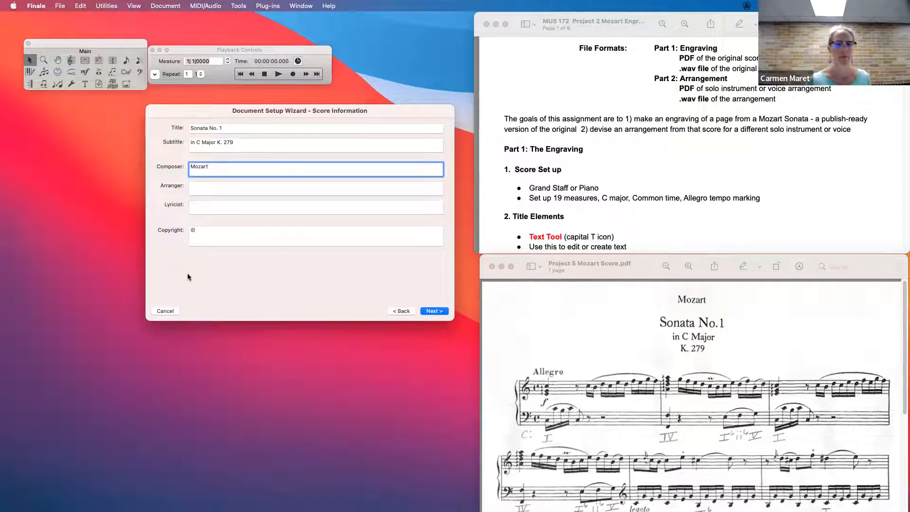
click(428, 312)
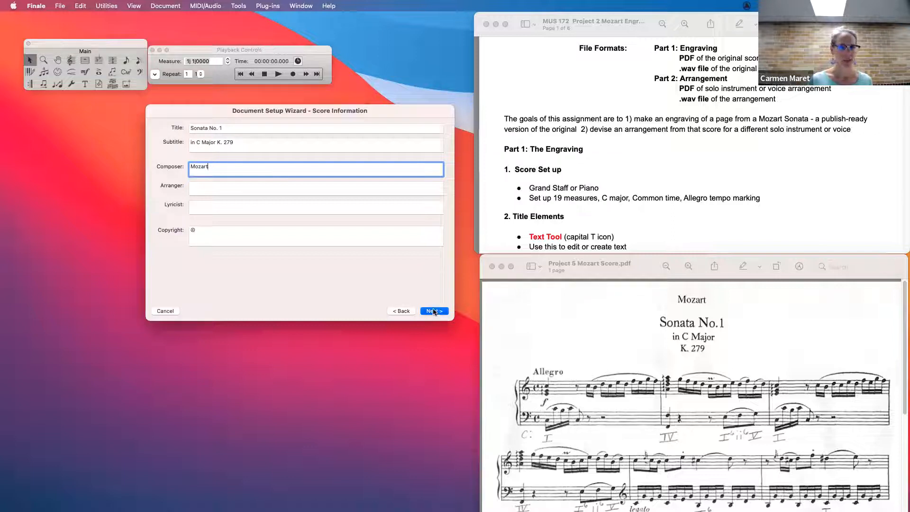
Create the score in common time with the initial tempo marking "Allegro" and 19 measures, and place its window below the palettes
click(341, 134)
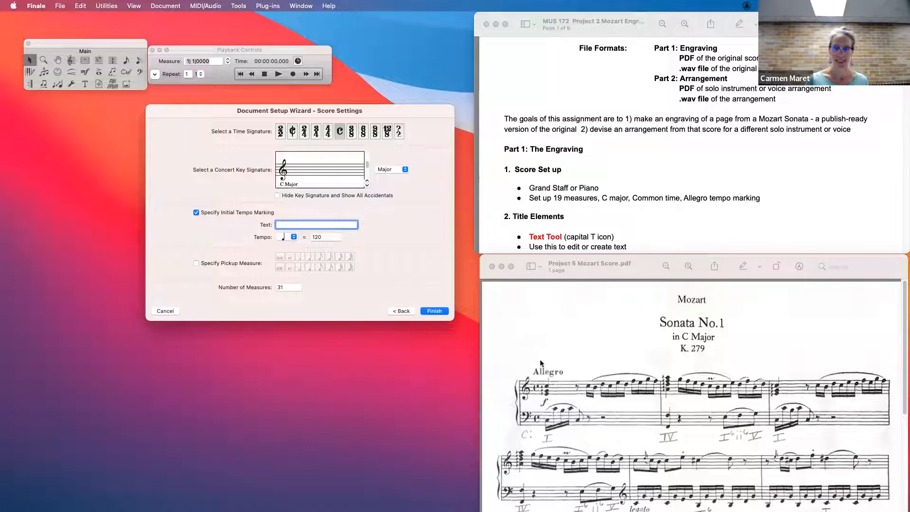
text(Allegro)
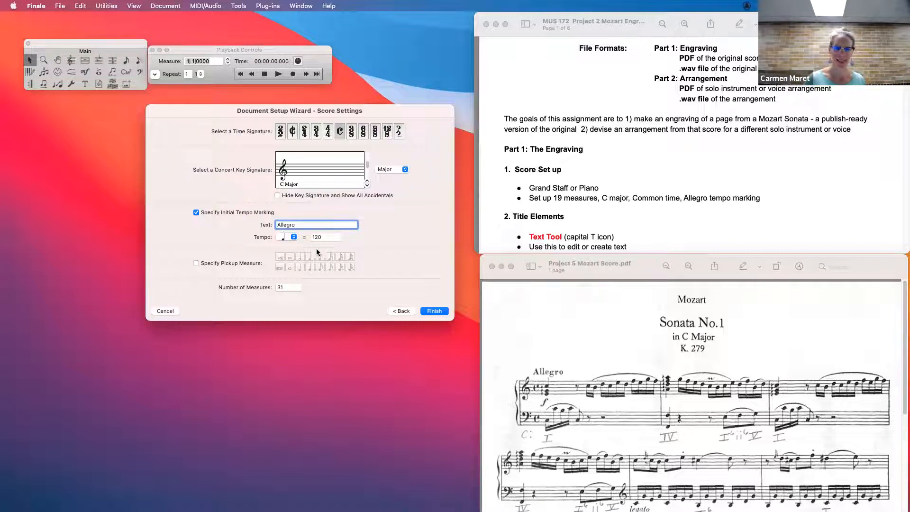
double_click(283, 288)
text(19)
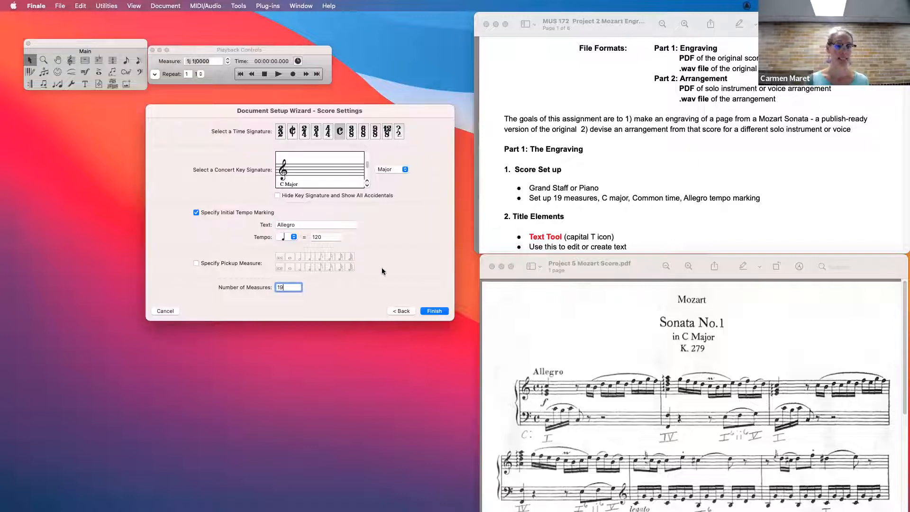
click(434, 311)
drag(251, 120, 265, 97)
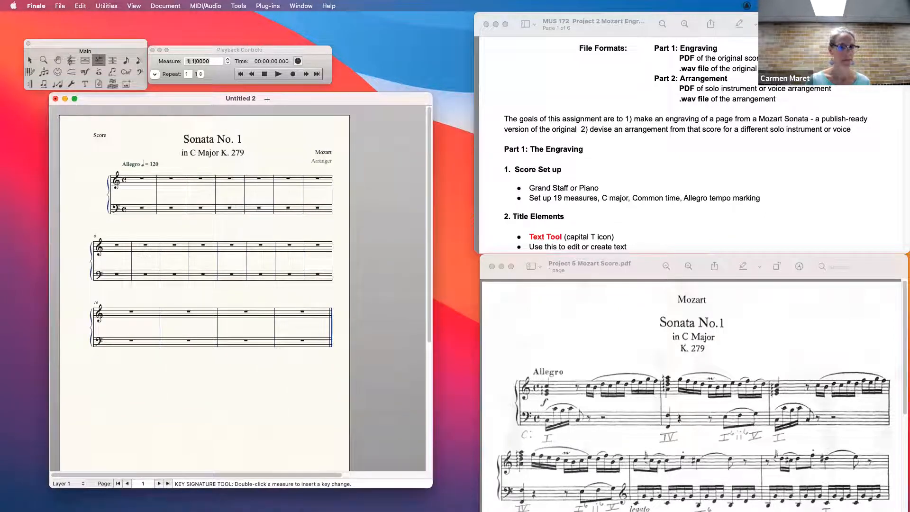
Save the score to the Desktop, naming it "MUS 172 Project 2" followed by the student's surname
click(59, 6)
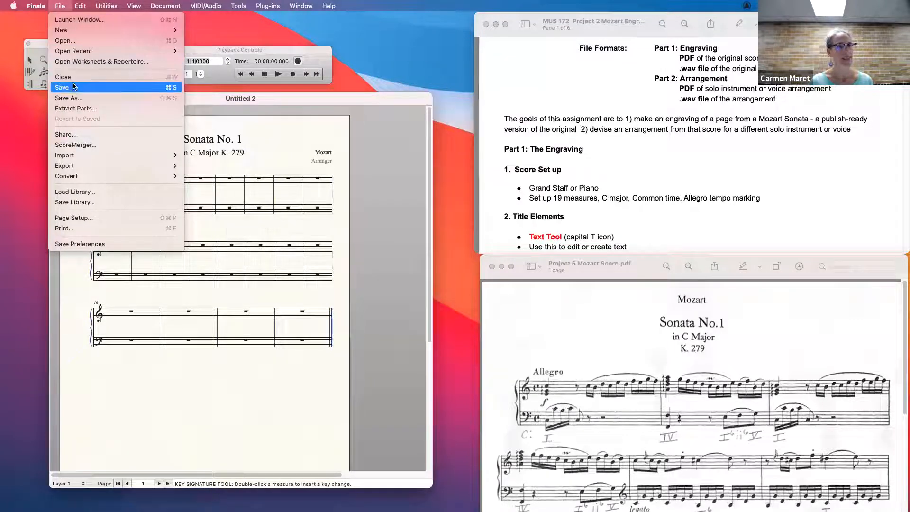
click(249, 98)
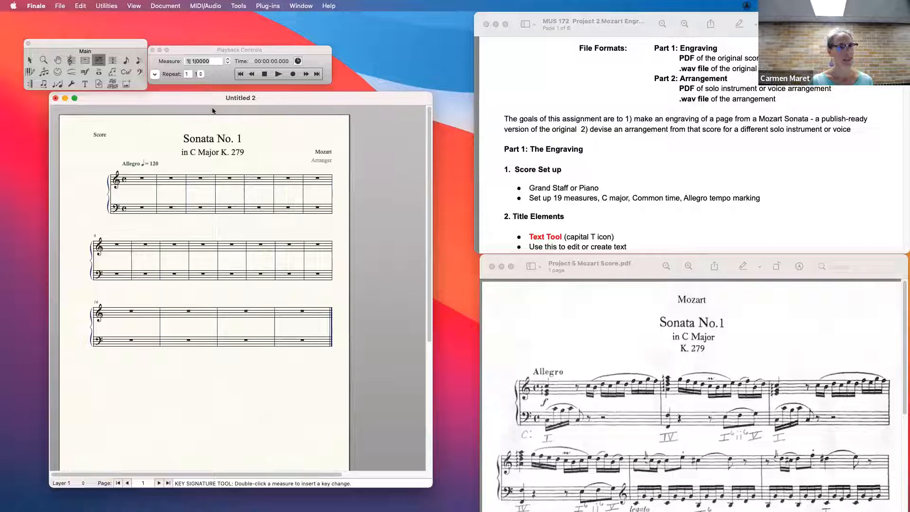
click(60, 6)
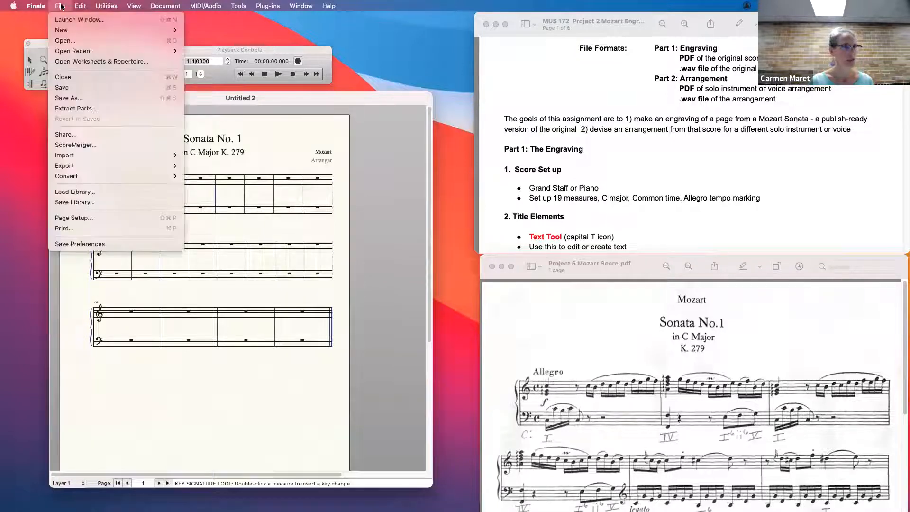
click(81, 88)
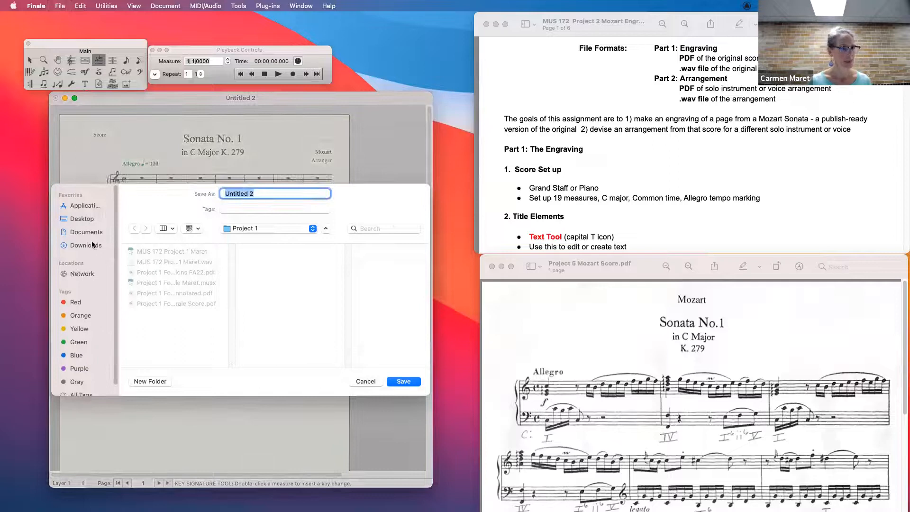
click(82, 219)
text(MUS 1)
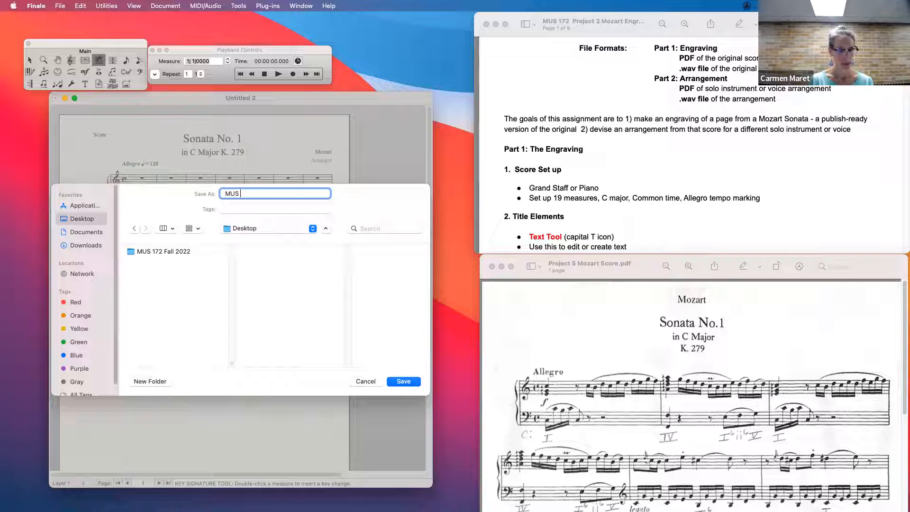
text(72 Project 2 Maret)
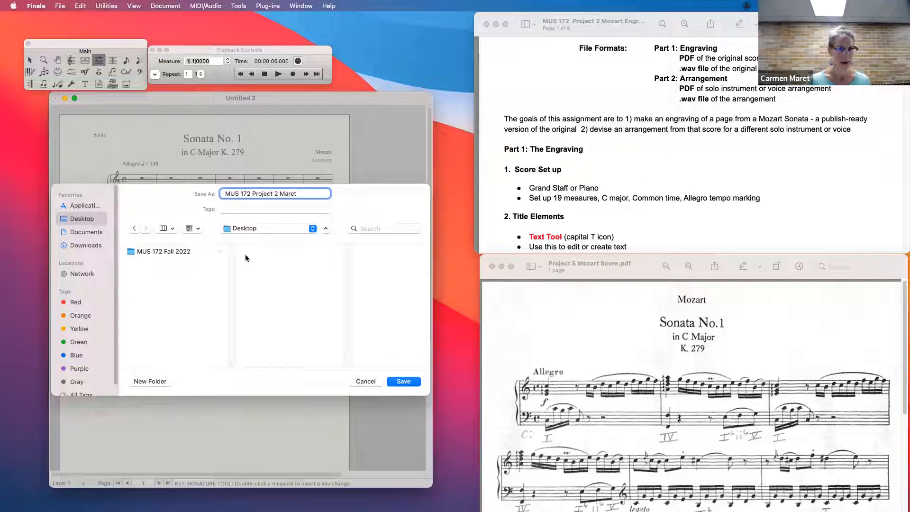
click(404, 381)
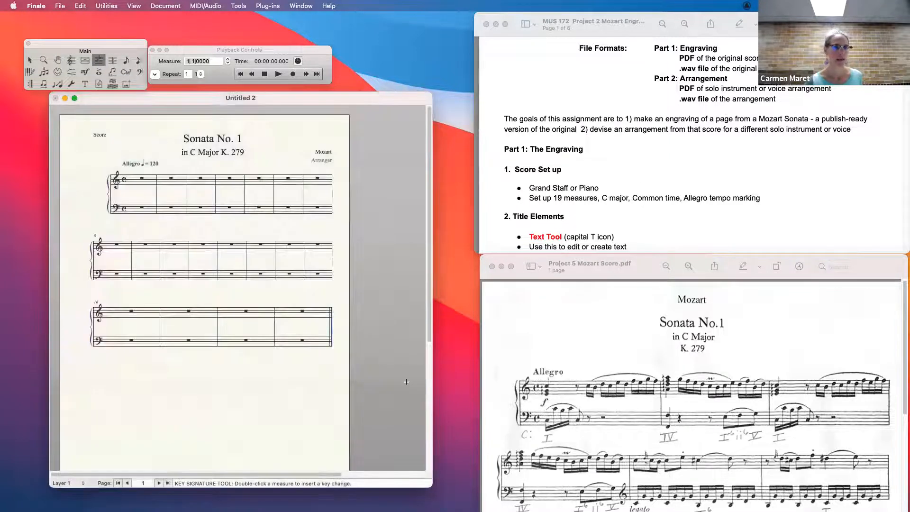
drag(297, 97, 294, 92)
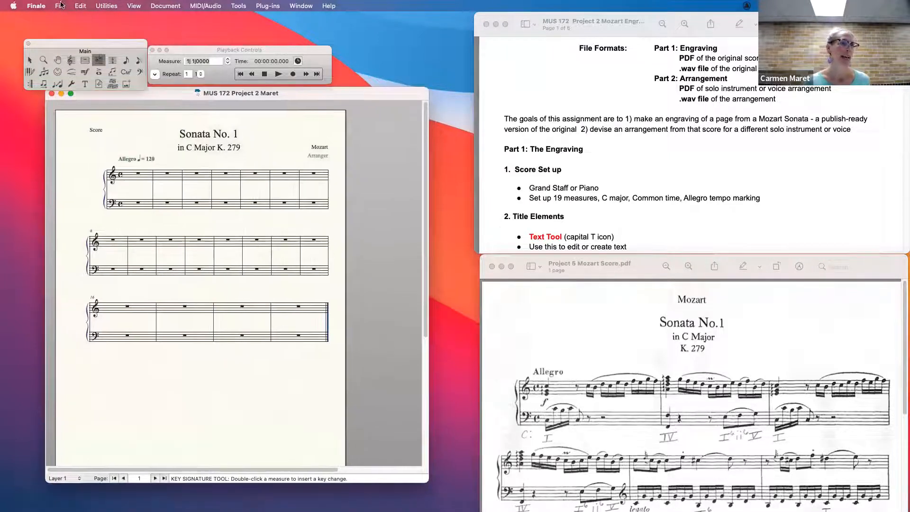
Review the auto-save and backup settings in the Save preferences, then return to the score
click(58, 6)
click(52, 35)
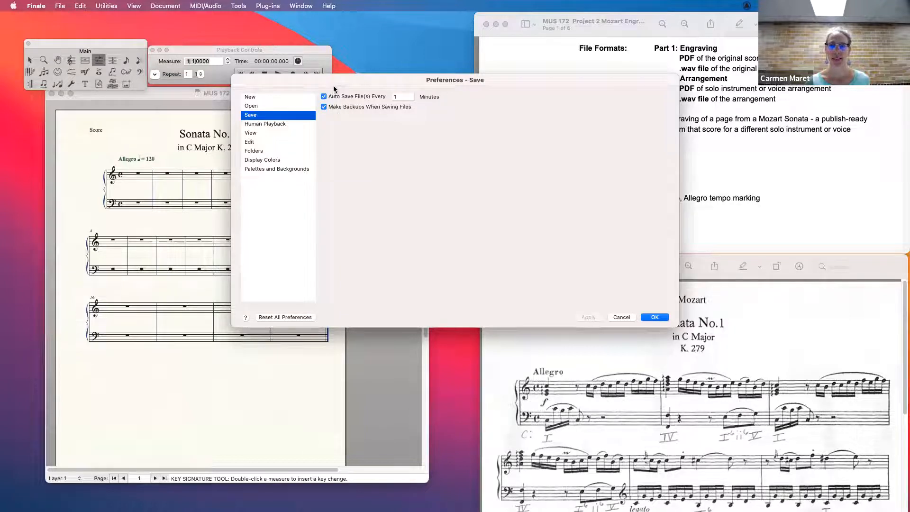
click(655, 317)
drag(356, 93, 358, 93)
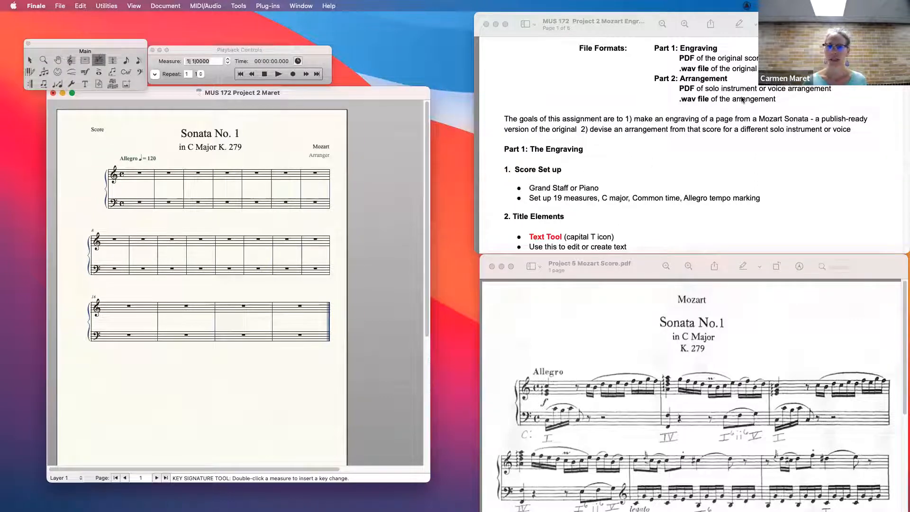
Delete the "Arranger" placeholder and move the composer text "Mozart" so it is centered above the title
click(30, 59)
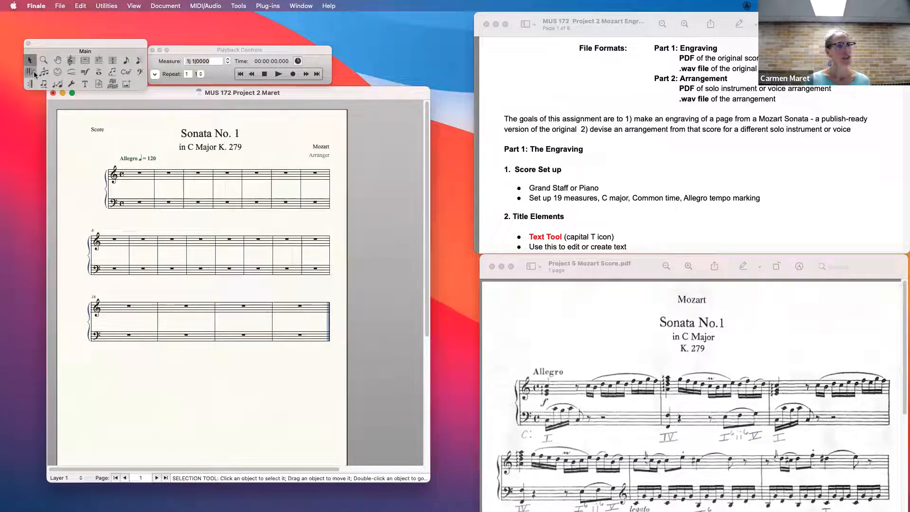
drag(315, 153, 306, 155)
click(311, 166)
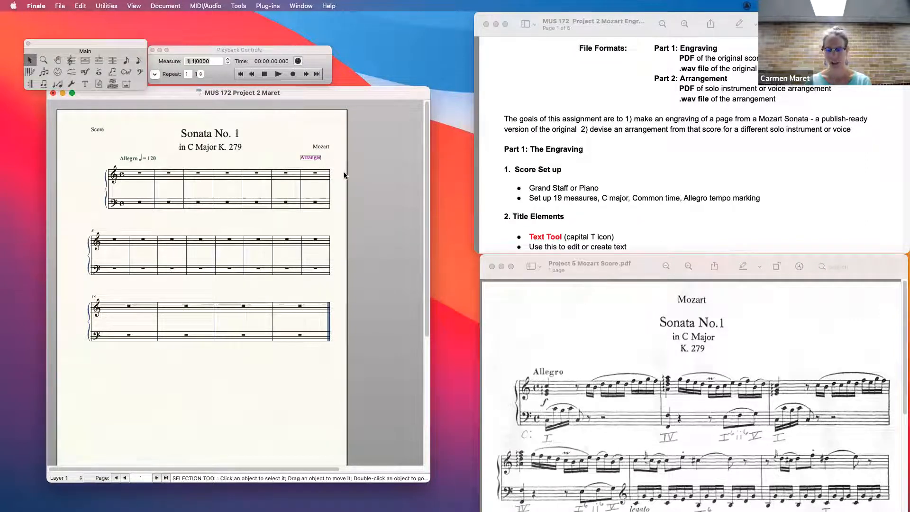
key(Delete)
drag(331, 146, 225, 148)
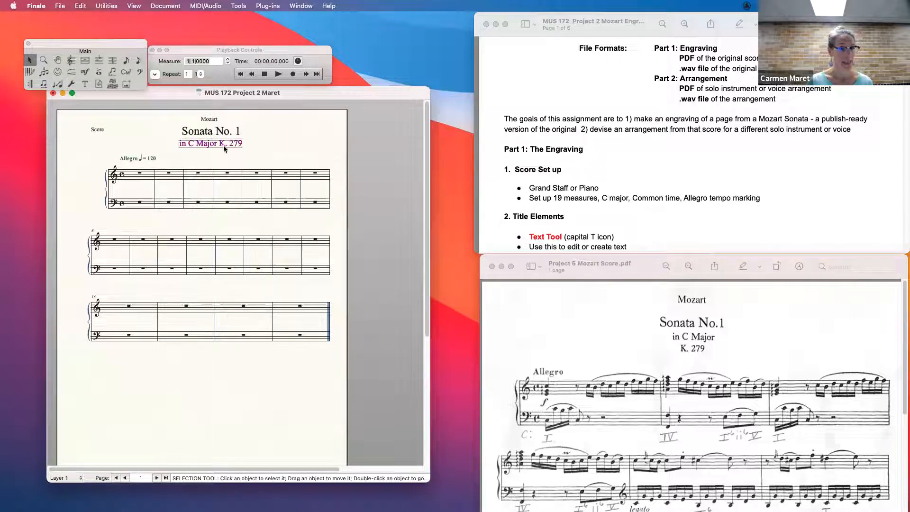
Break the subtitle after "in C Major" so that "K. 279" sits on its own line
double_click(217, 145)
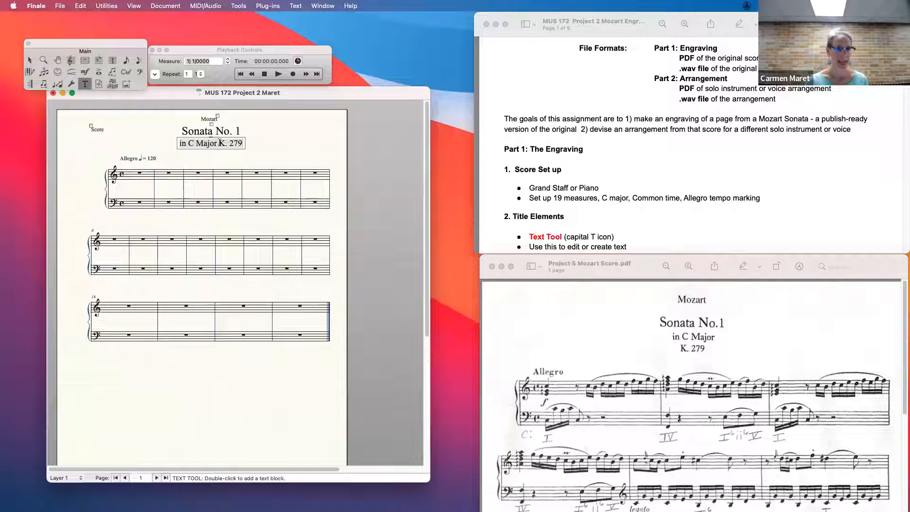
key(Right)
key(Left)
key(Return)
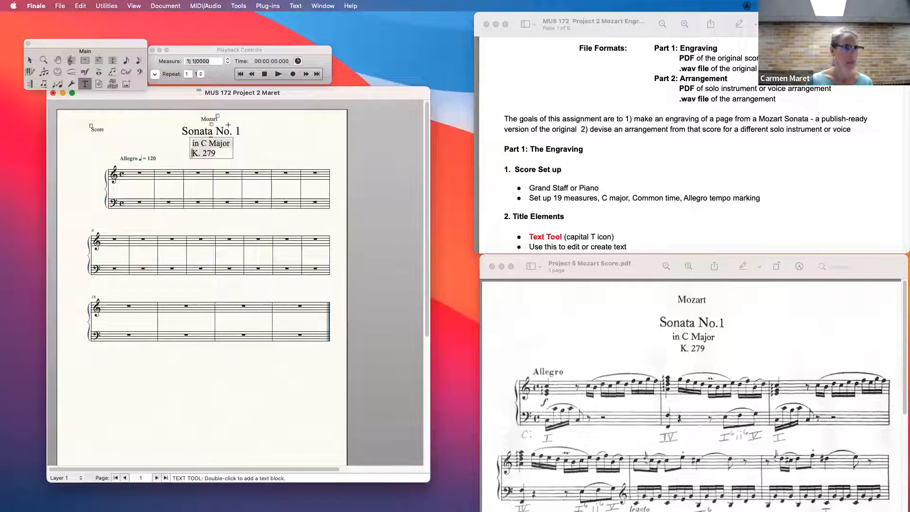
Set the justification of the two-line subtitle to Center and return to the Selection tool
drag(215, 153, 186, 145)
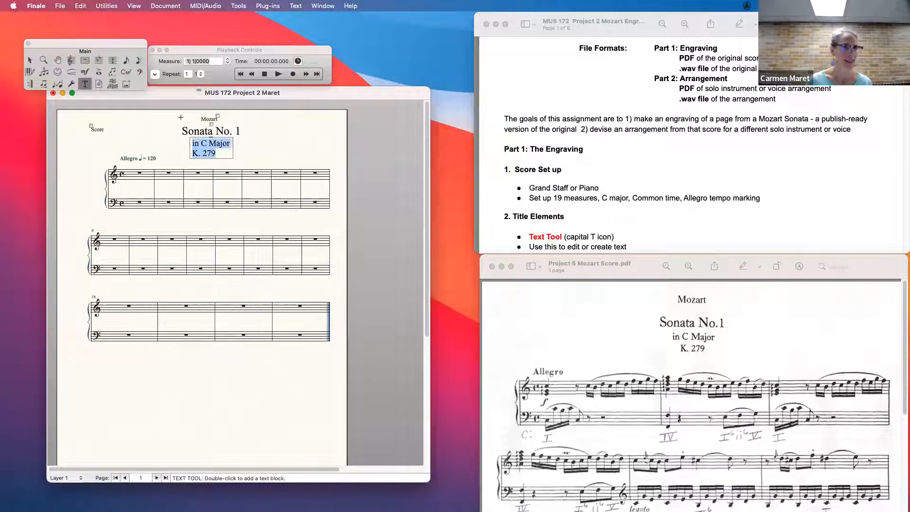
click(295, 5)
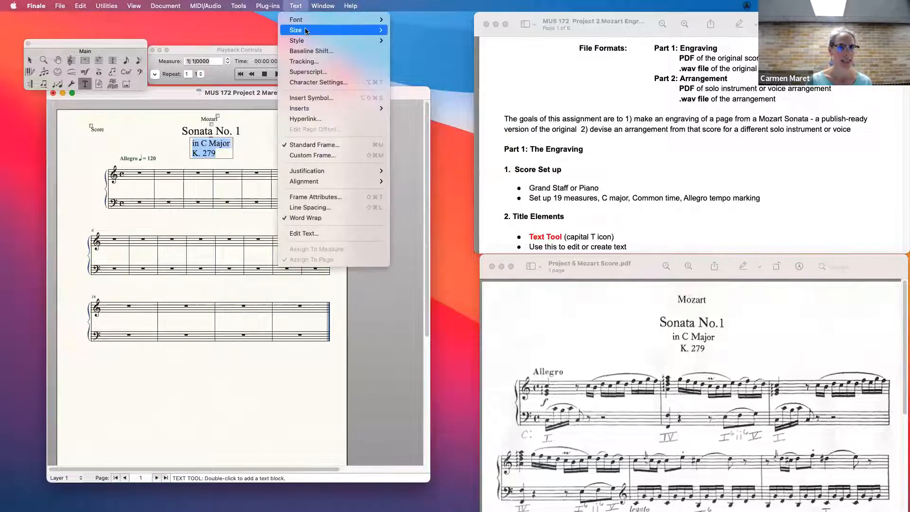
mouse_move(306, 31)
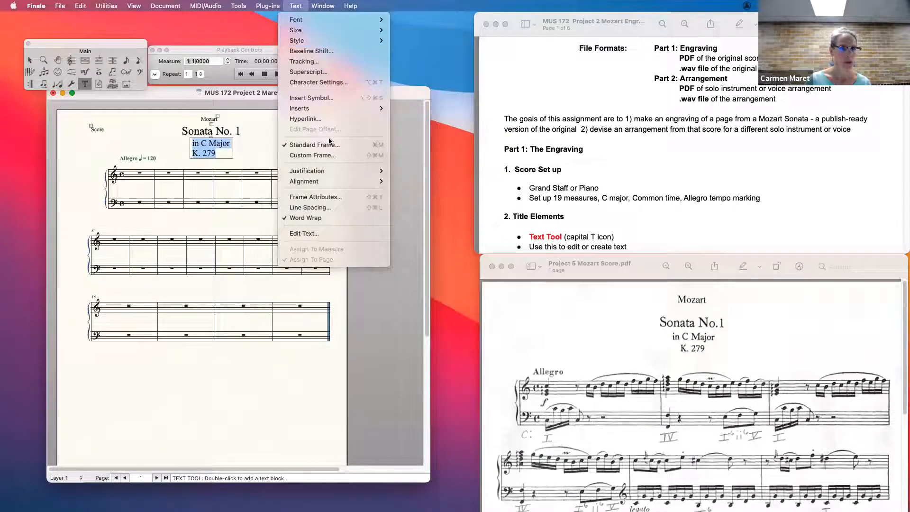
mouse_move(365, 172)
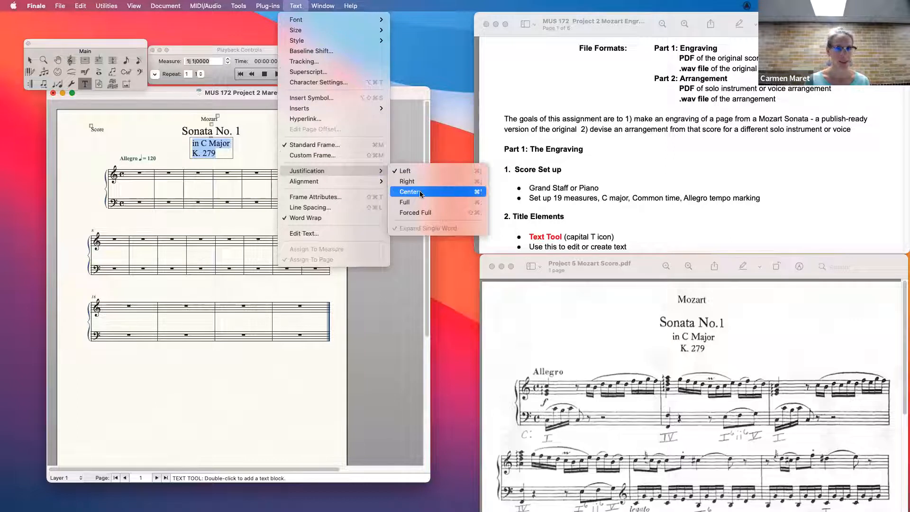
click(420, 192)
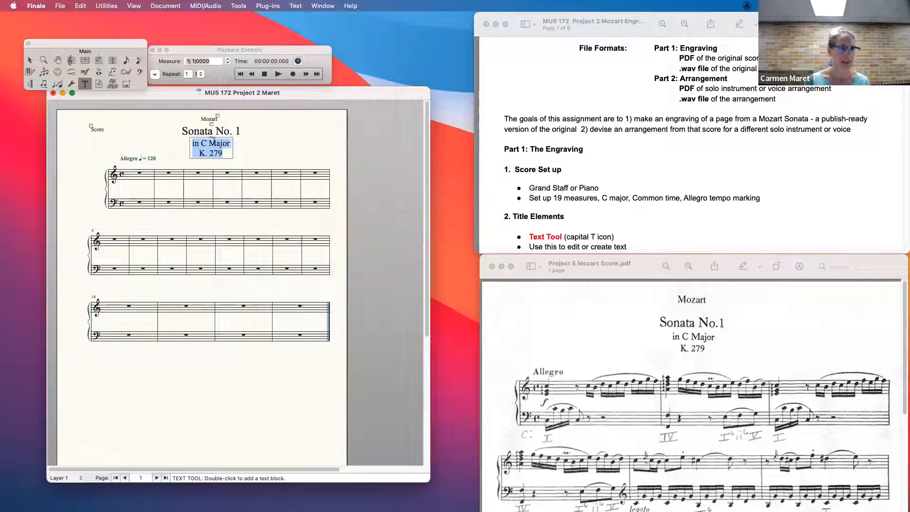
click(29, 59)
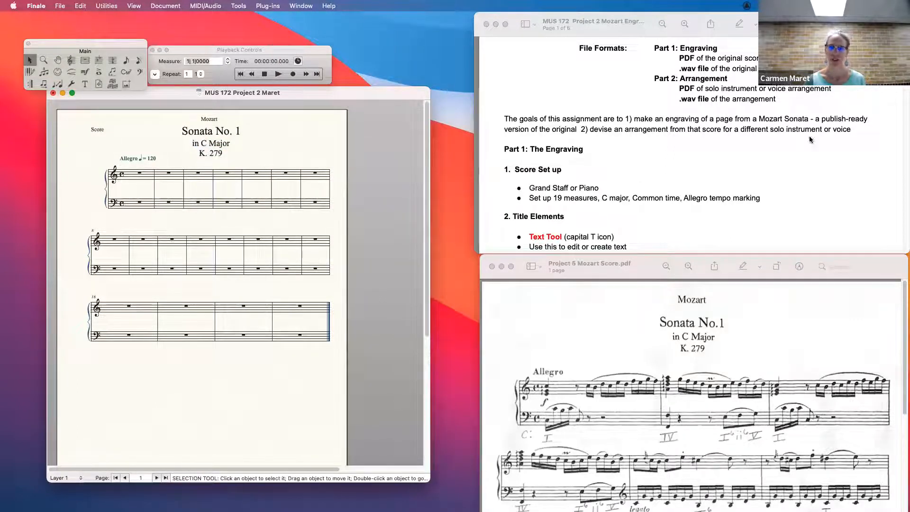
Switch to the assignment PDF in Preview, read its Title Elements and Measure Layout instructions, and compare the Mozart reference score
click(663, 141)
scroll(663, 141, down, 5)
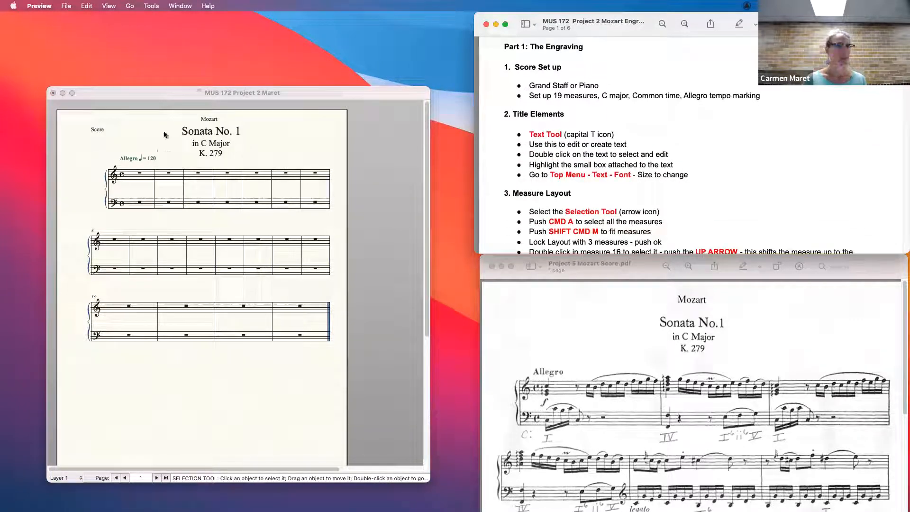
click(243, 144)
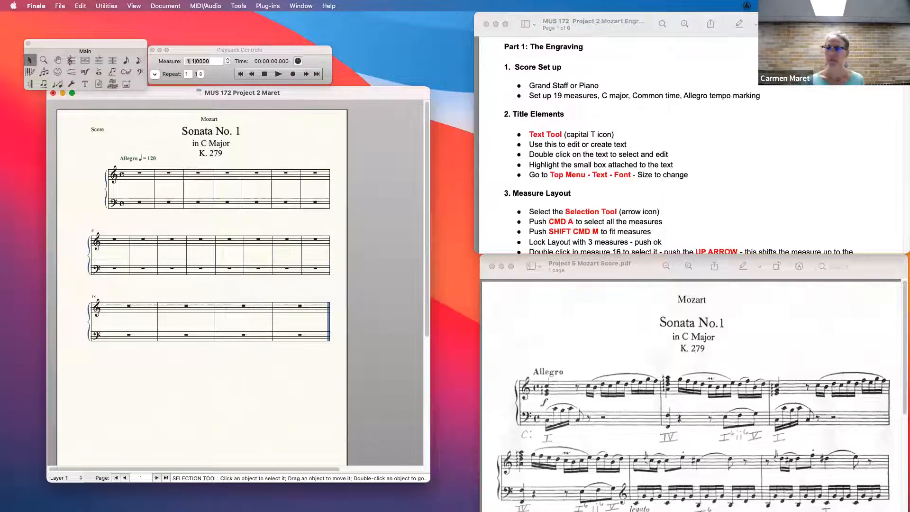
click(663, 152)
scroll(663, 151, down, 3)
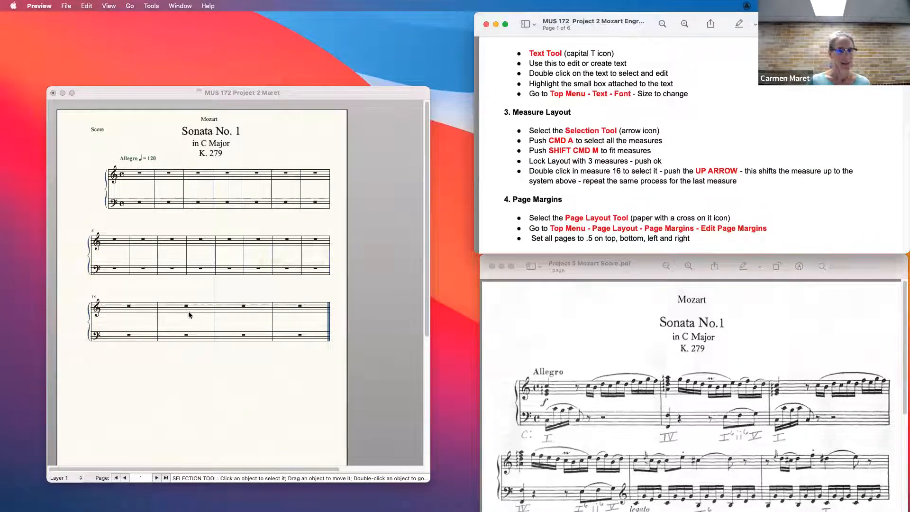
drag(904, 305, 900, 265)
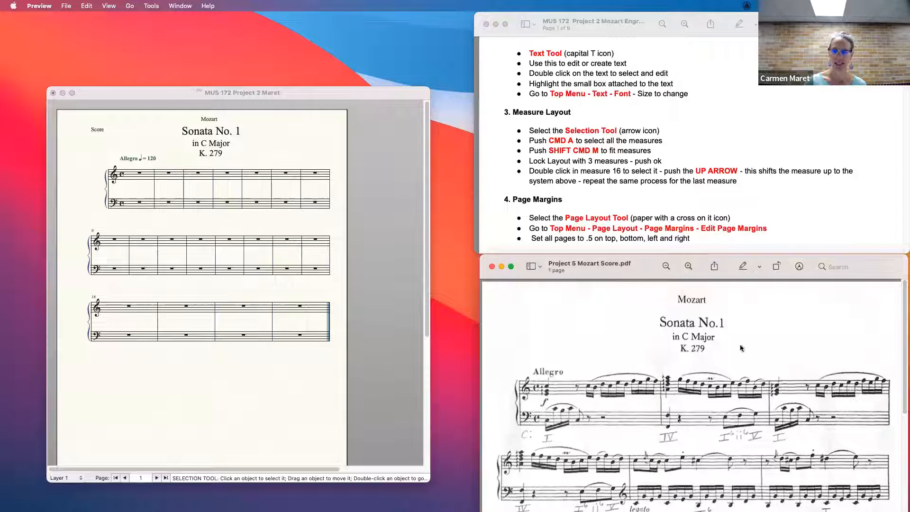
In Finale, lock the layout of all measures, 1 through 19, with 3 measures per system
click(132, 181)
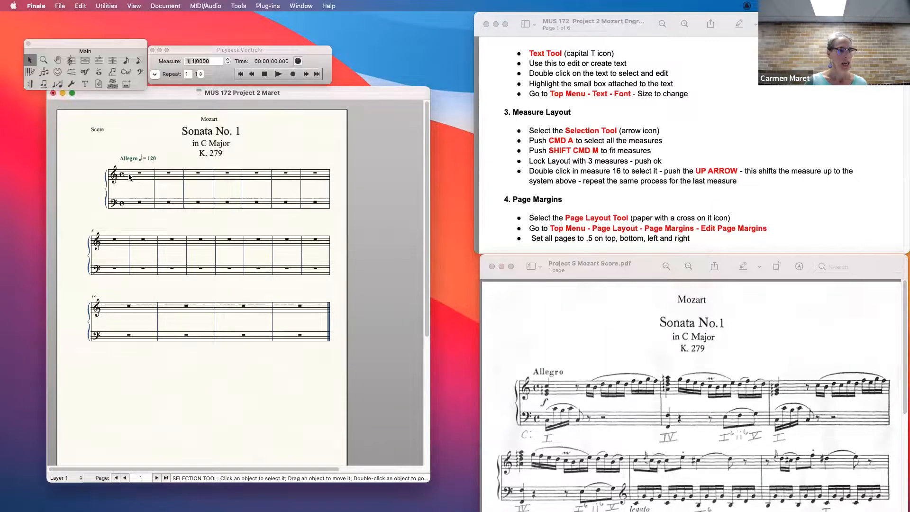
click(145, 174)
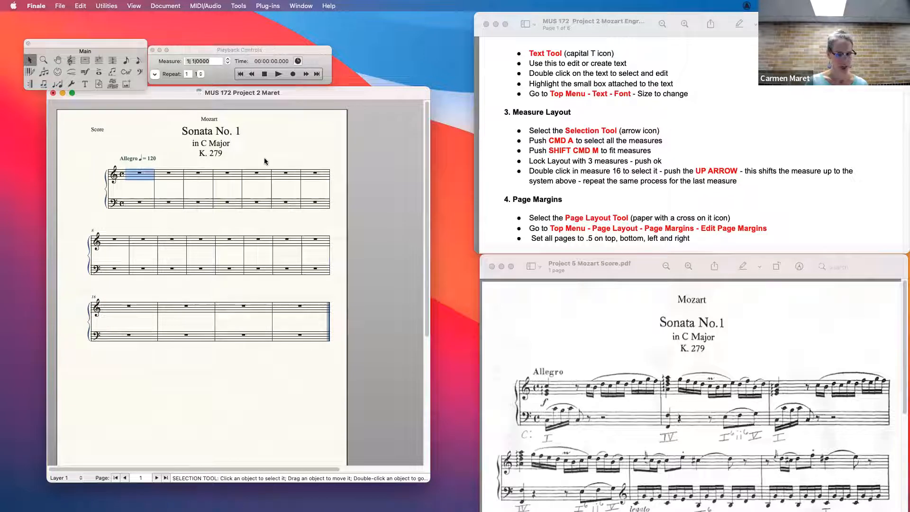
key(super+a)
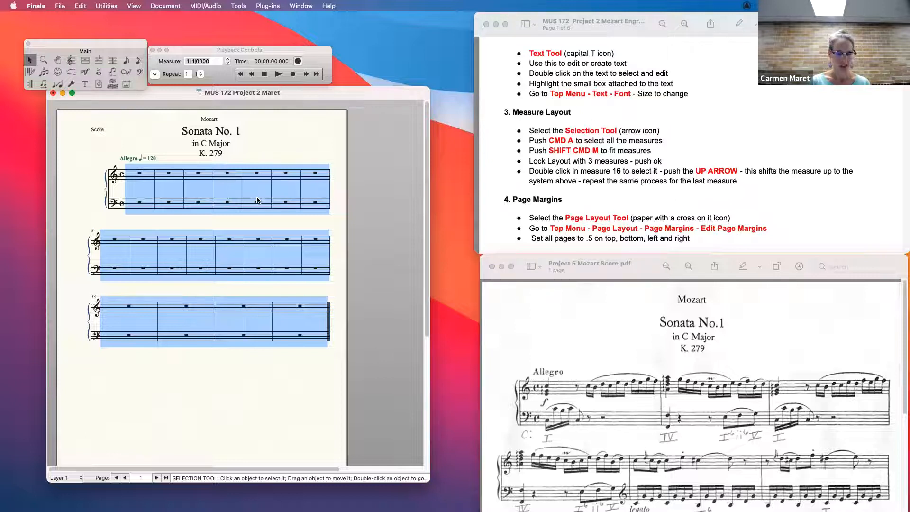
key(super+shift+m)
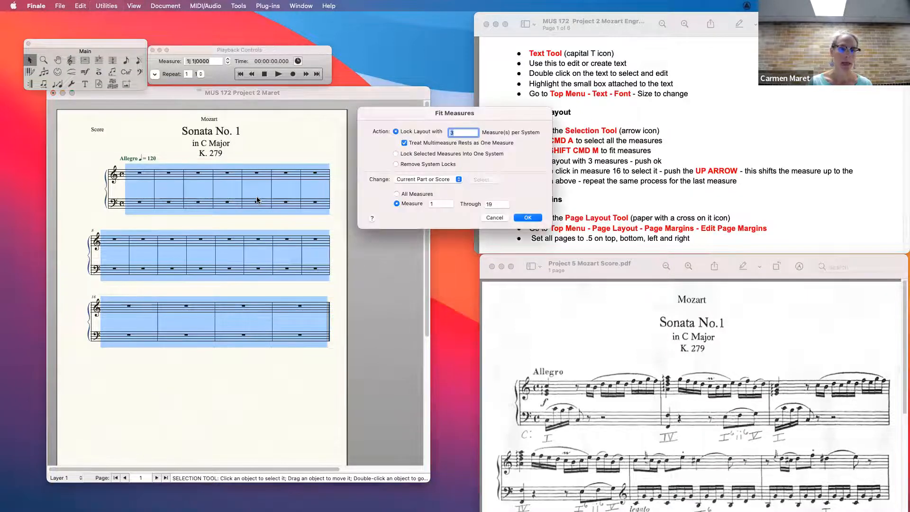
drag(490, 114, 446, 108)
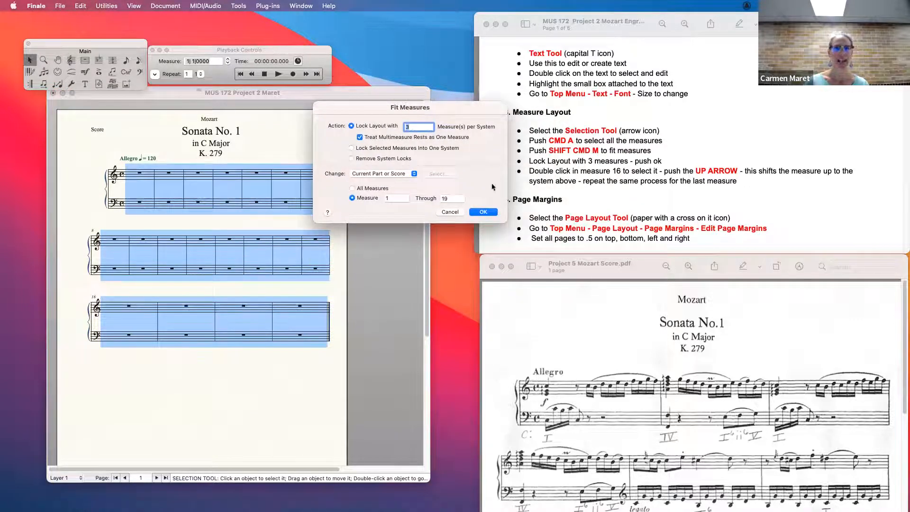
click(483, 213)
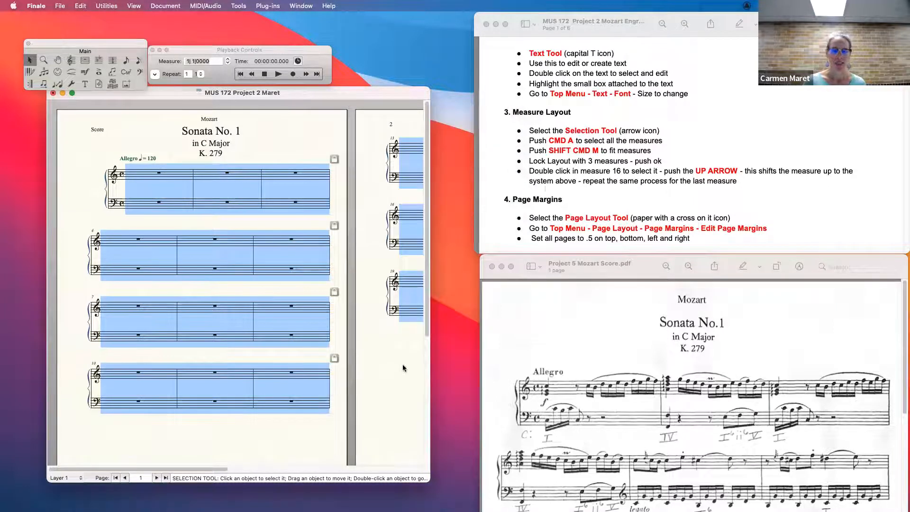
Check the reference score's last systems and shift measure 16 on page 2 up into the system above
drag(904, 294, 903, 447)
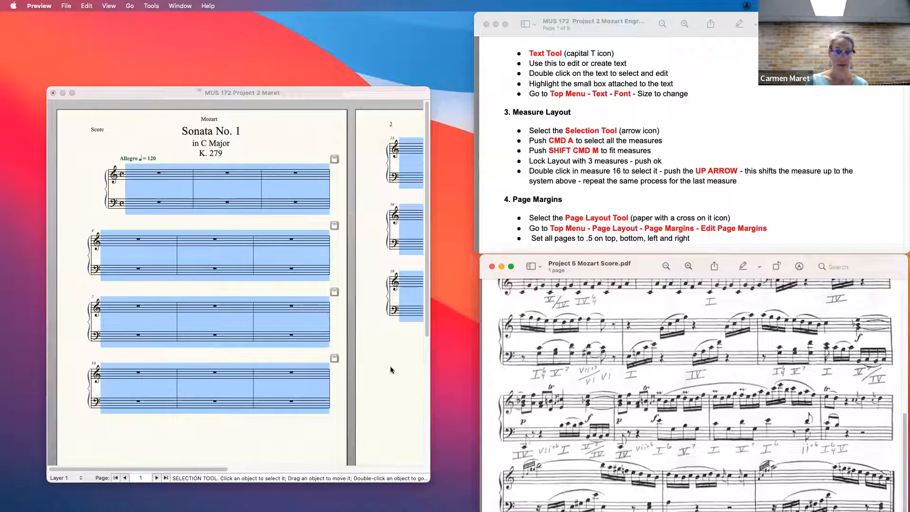
click(199, 468)
drag(198, 468, 350, 474)
click(172, 401)
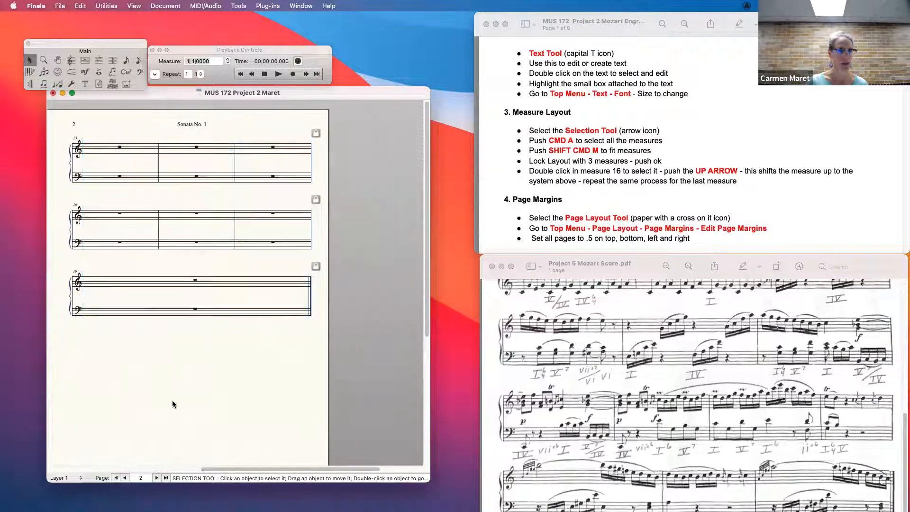
double_click(134, 218)
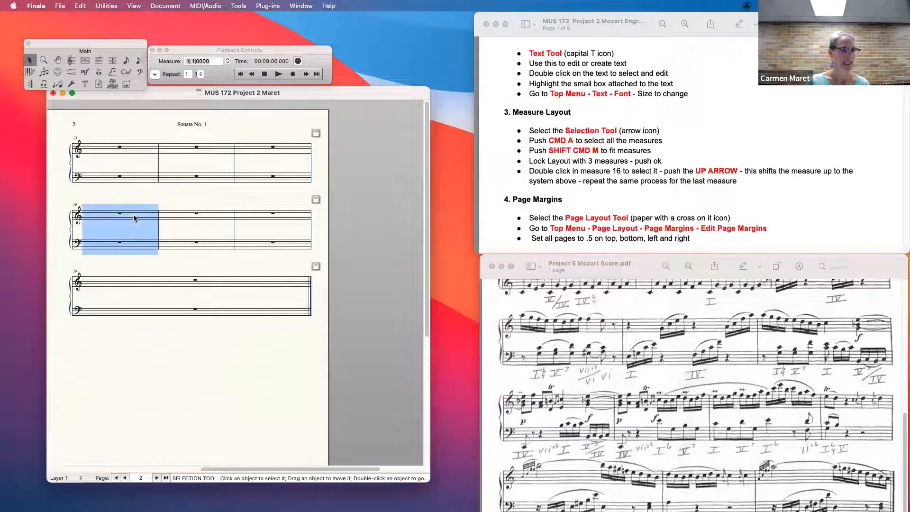
key(Up)
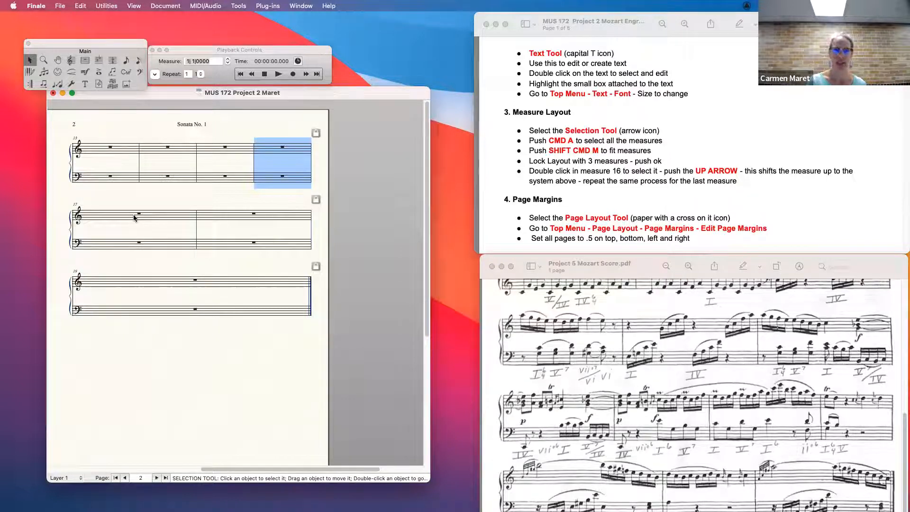
Shift the last measure on page 2 up into the system above and return to page 1
double_click(169, 283)
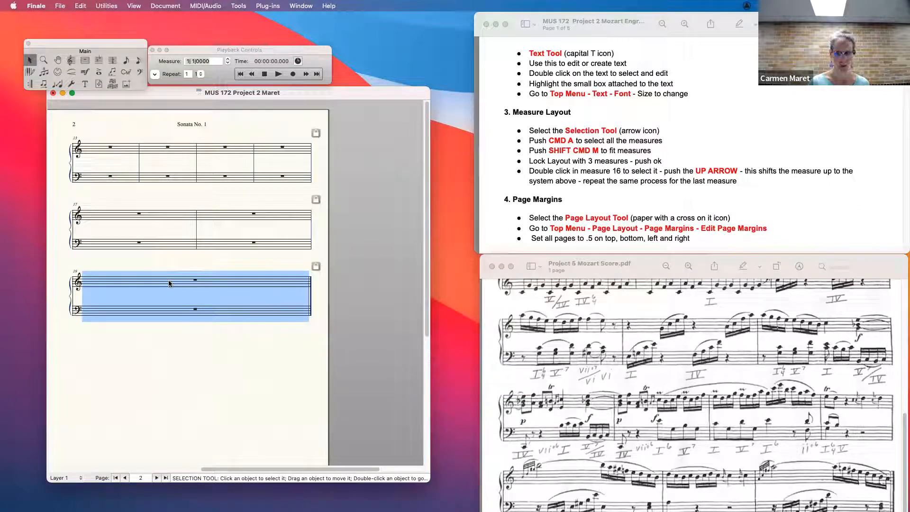
key(Up)
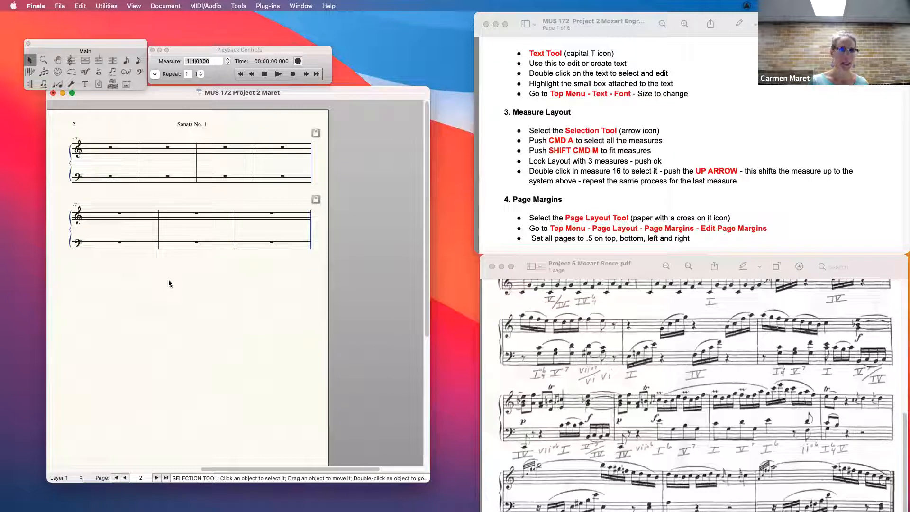
drag(254, 468, 85, 467)
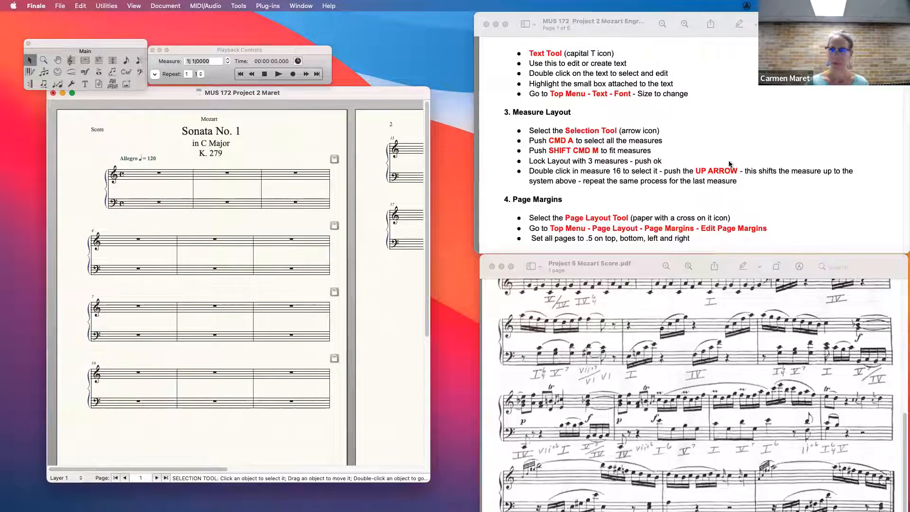
Switch to Preview to read the assignment's Page Margins and System Margins instructions and view the earlier systems of the Mozart reference score
click(587, 193)
scroll(587, 193, down, 5)
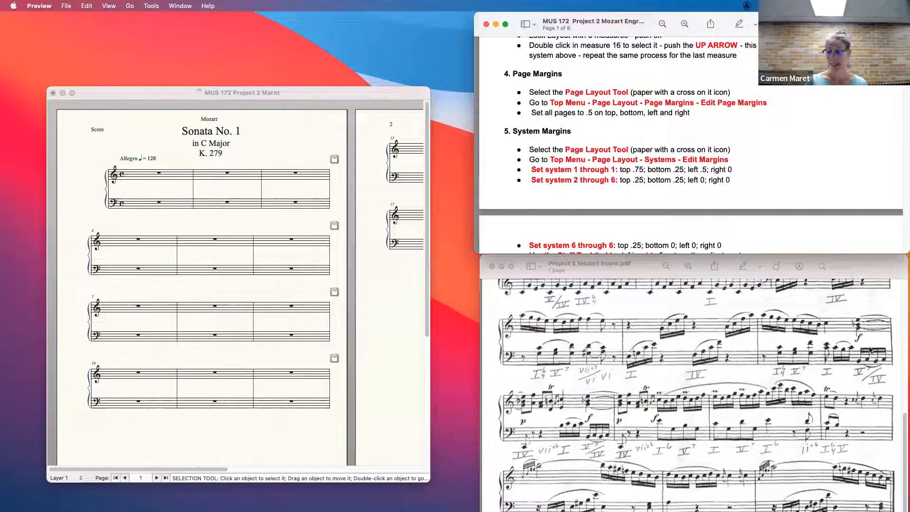
click(903, 446)
drag(904, 447, 890, 374)
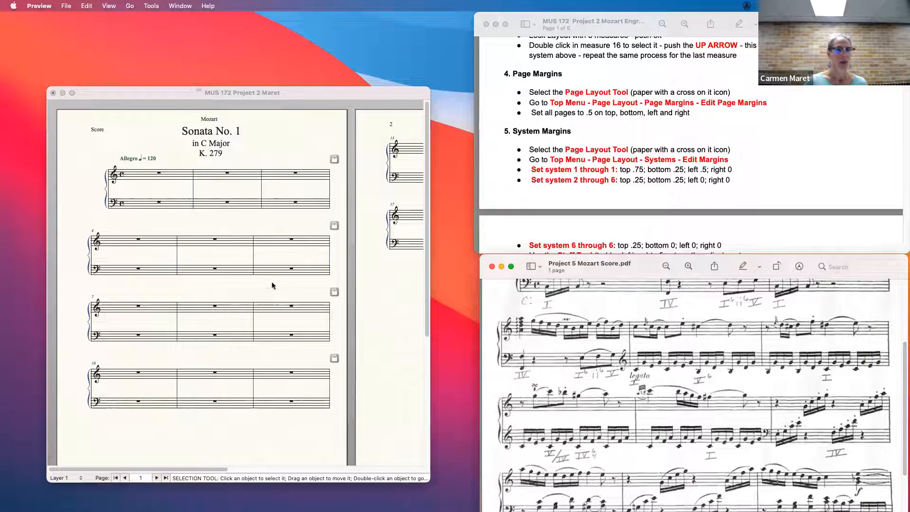
In Finale, use the Page Layout Tool to set the left page margin to .5 and apply it to all pages
click(255, 147)
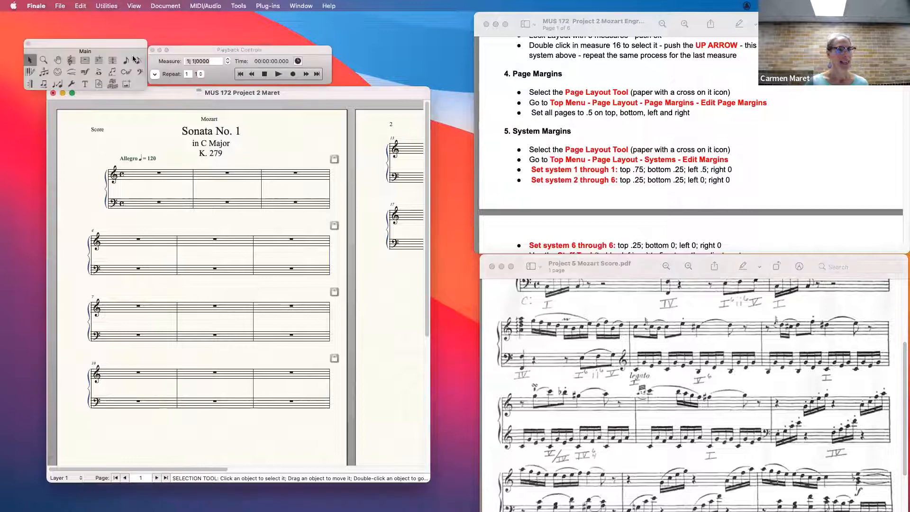
click(97, 84)
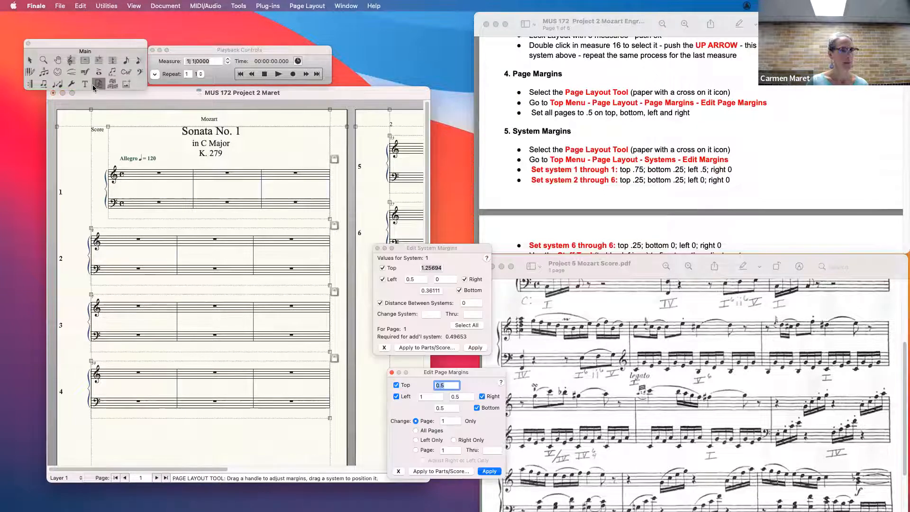
click(306, 6)
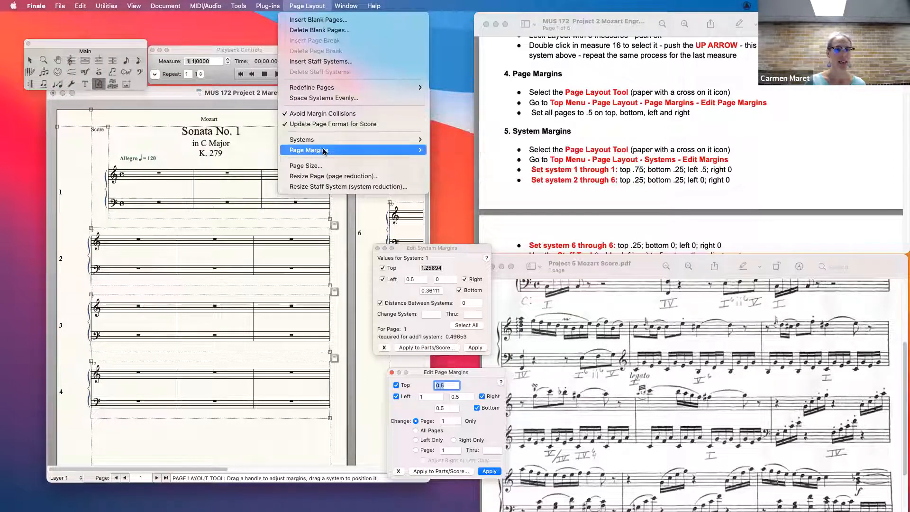
mouse_move(326, 151)
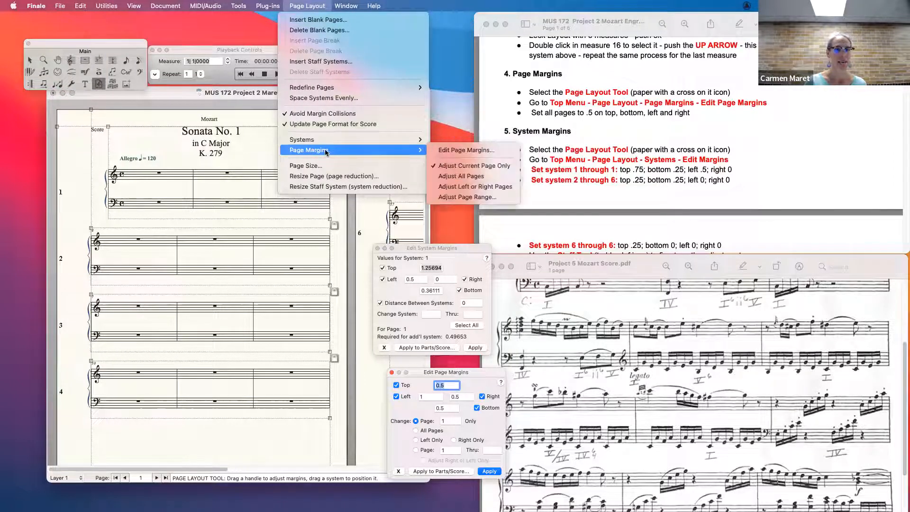
click(454, 151)
drag(471, 374, 456, 115)
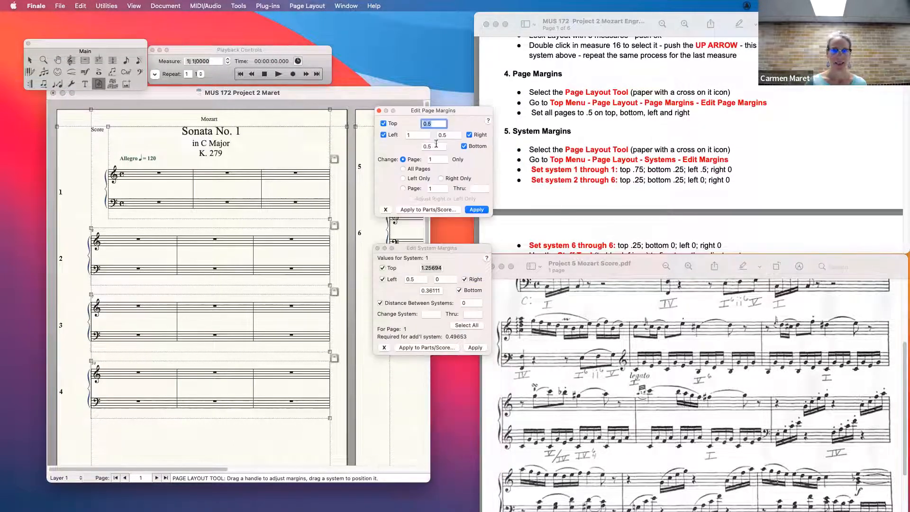
double_click(419, 133)
text(.5)
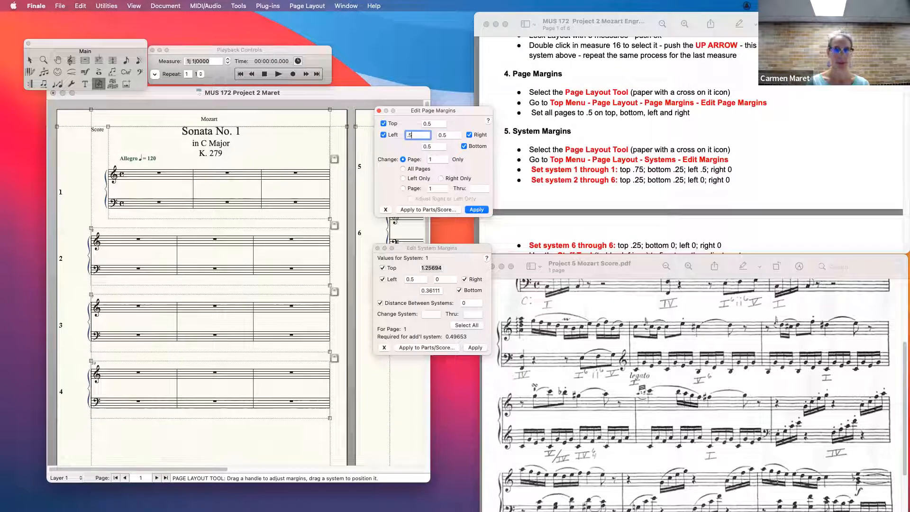
click(402, 169)
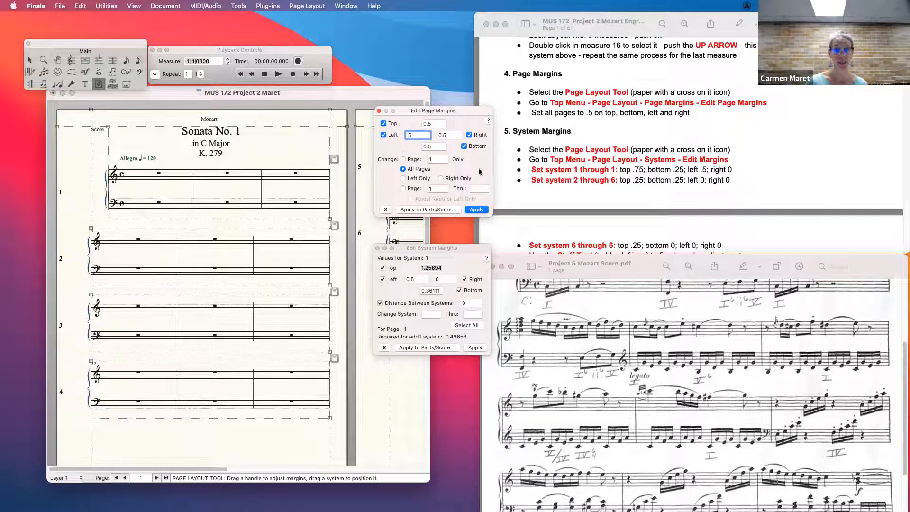
click(476, 209)
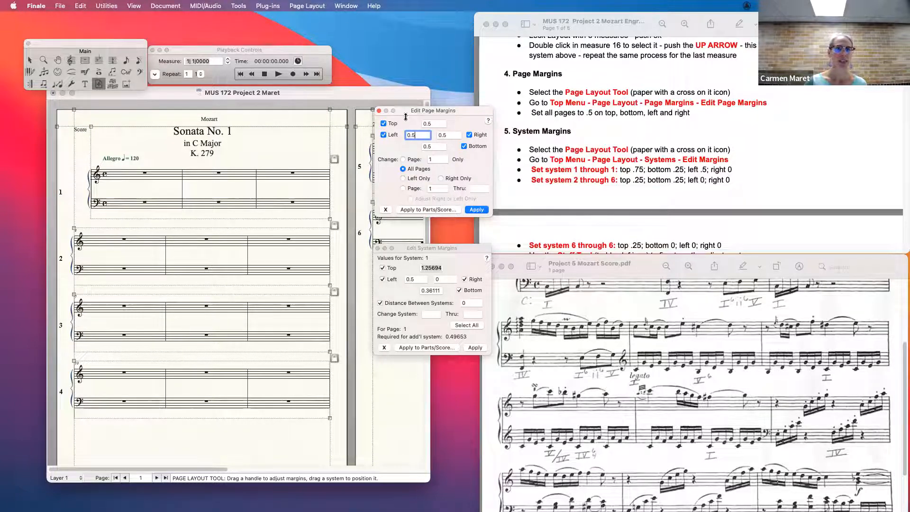
Open the system margin settings, check the System Margins instructions in the assignment PDF, and set the range to system 1 through 1
click(307, 6)
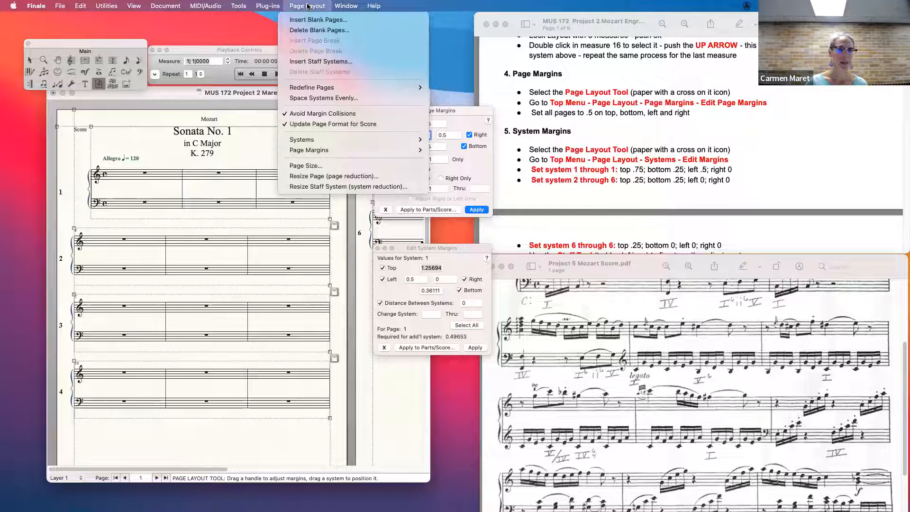
mouse_move(316, 141)
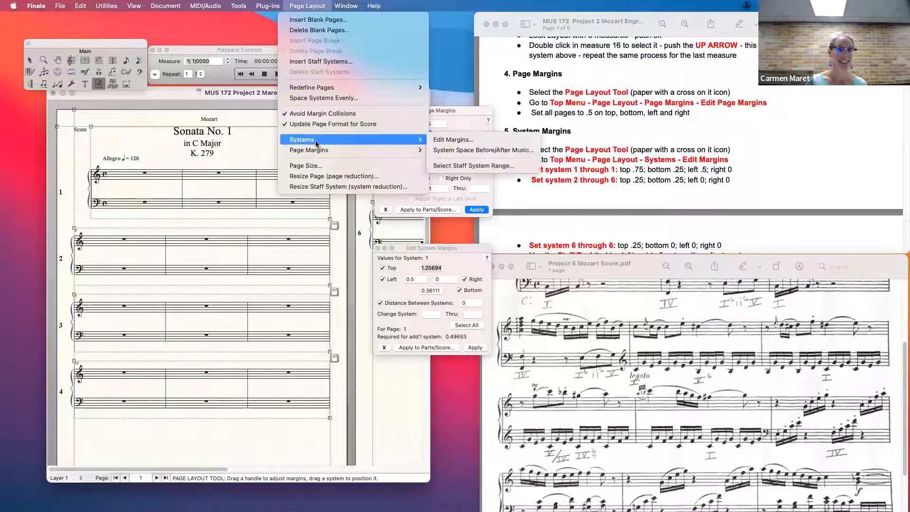
click(474, 140)
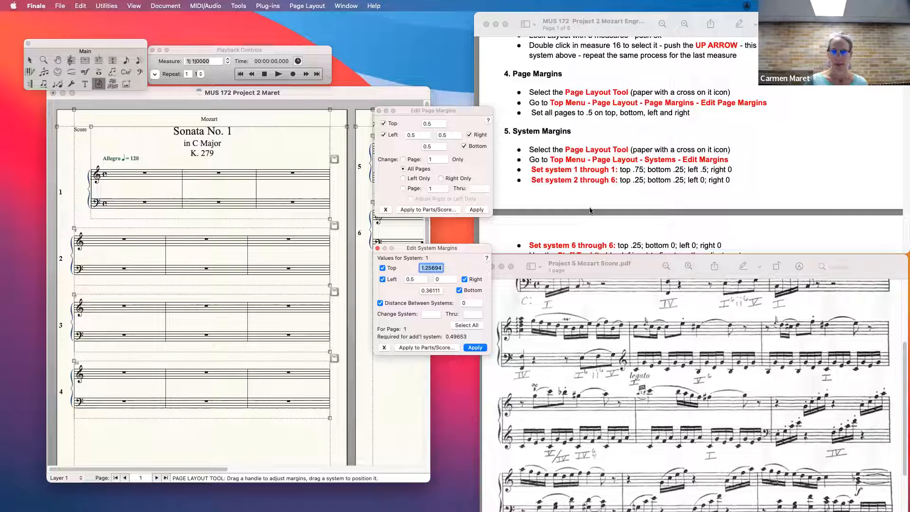
click(546, 186)
scroll(546, 186, down, 3)
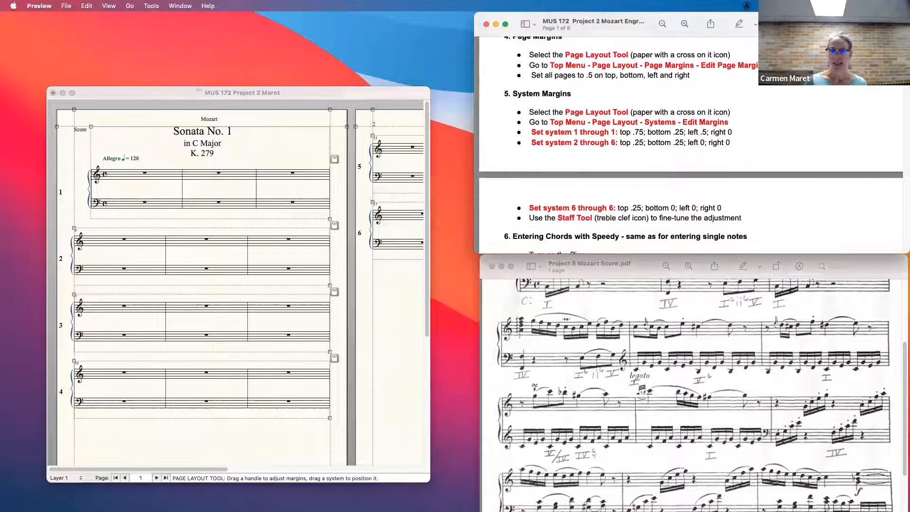
click(389, 240)
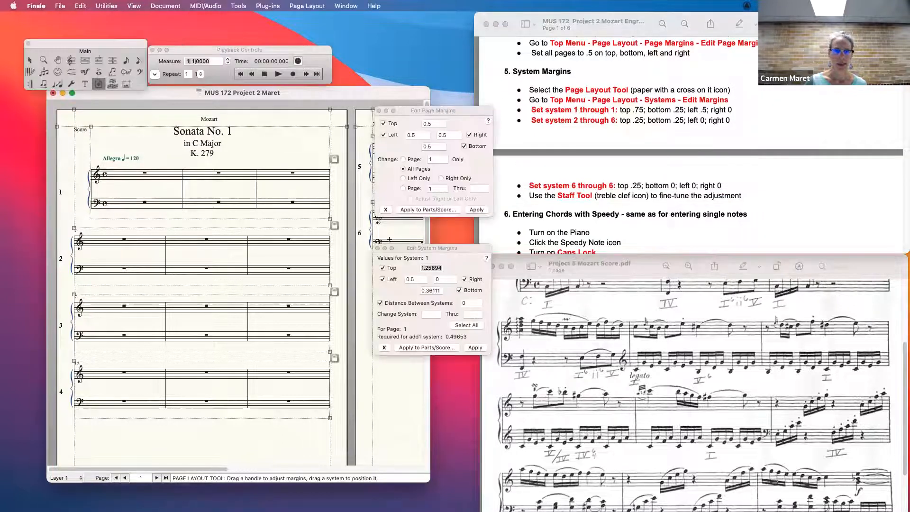
click(427, 311)
text(1)
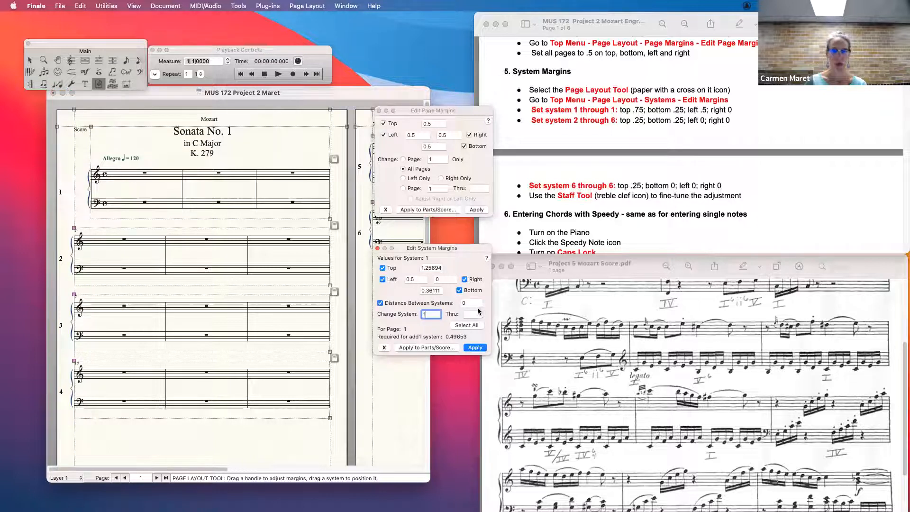
click(468, 314)
text(1)
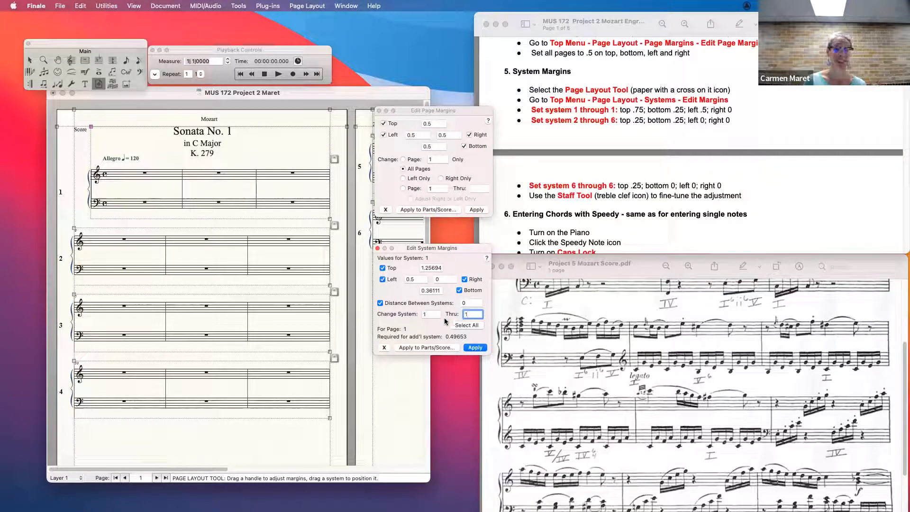
double_click(422, 267)
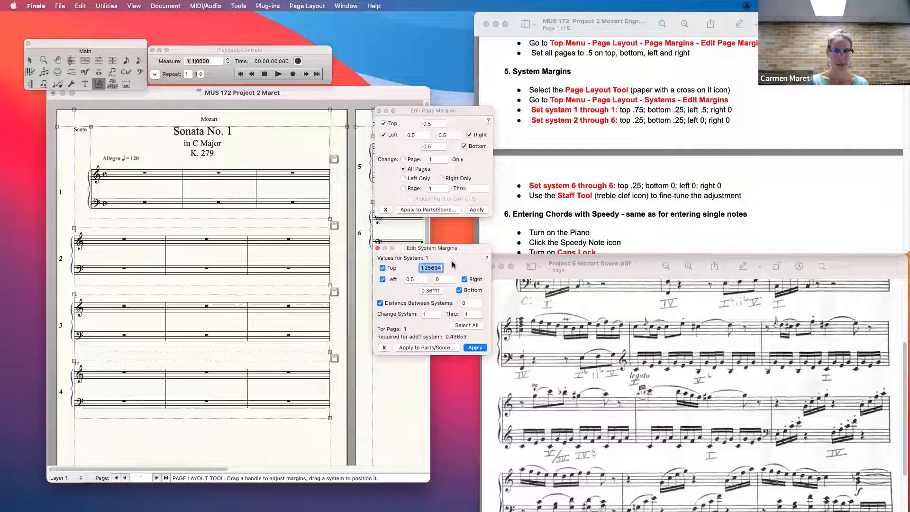
text(.75)
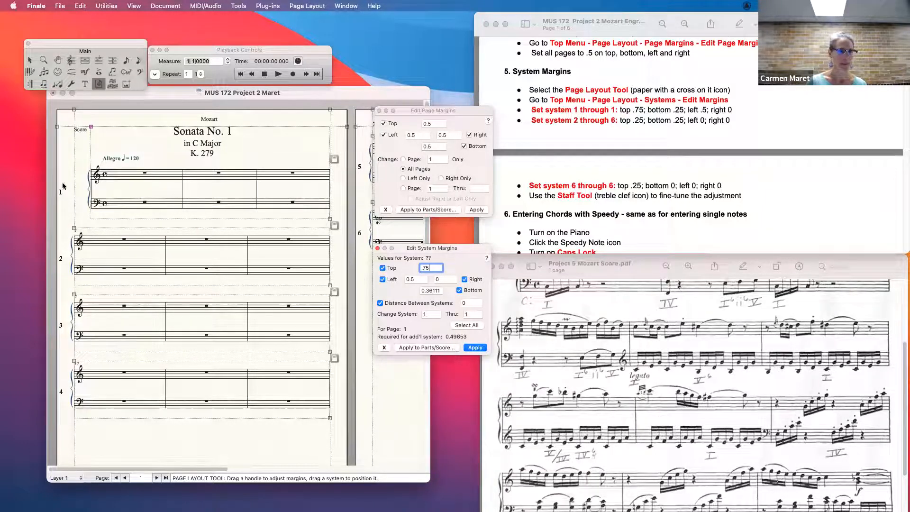
key(BackSpace)
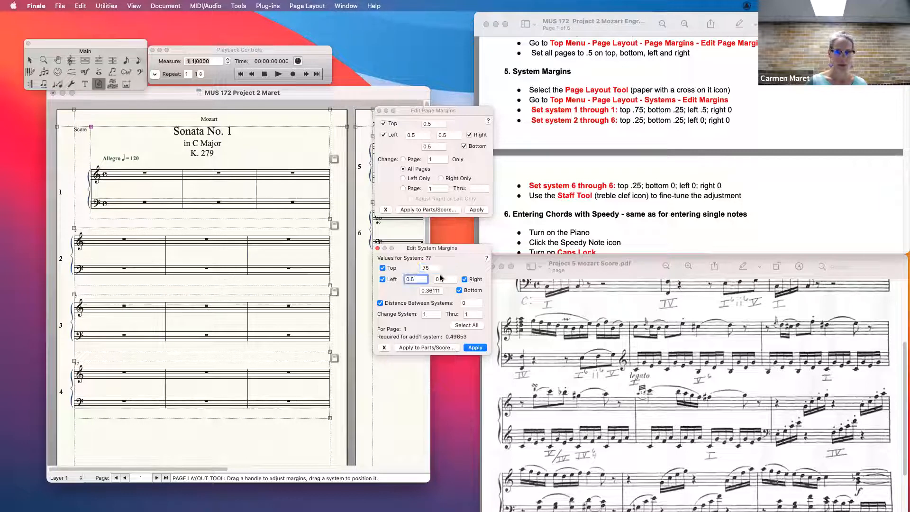
click(277, 148)
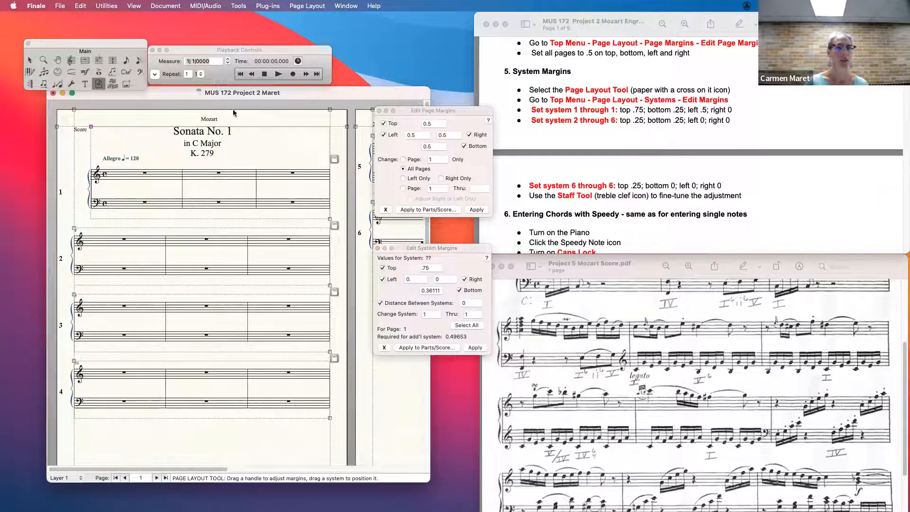
click(311, 6)
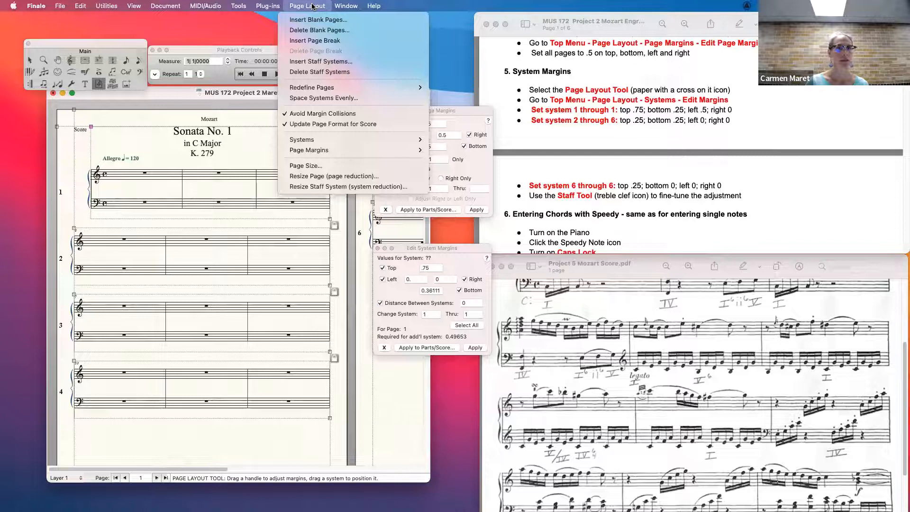
mouse_move(412, 140)
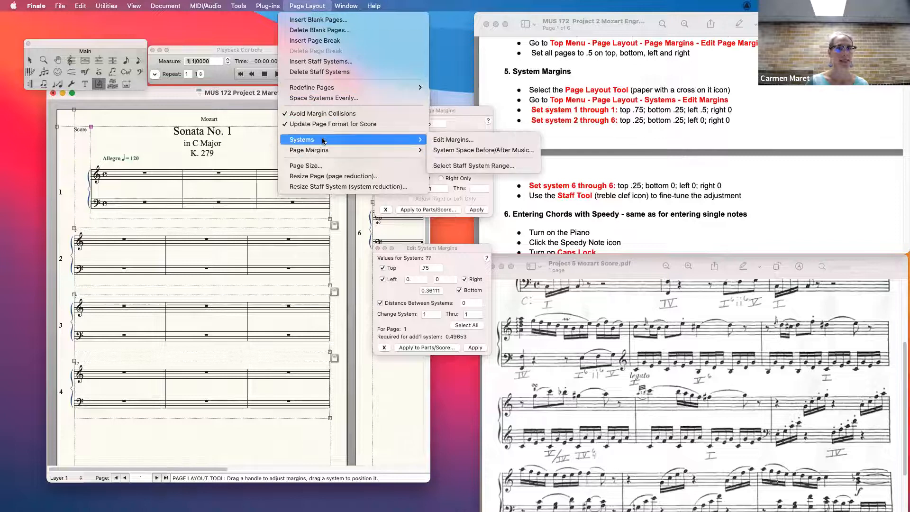
click(464, 139)
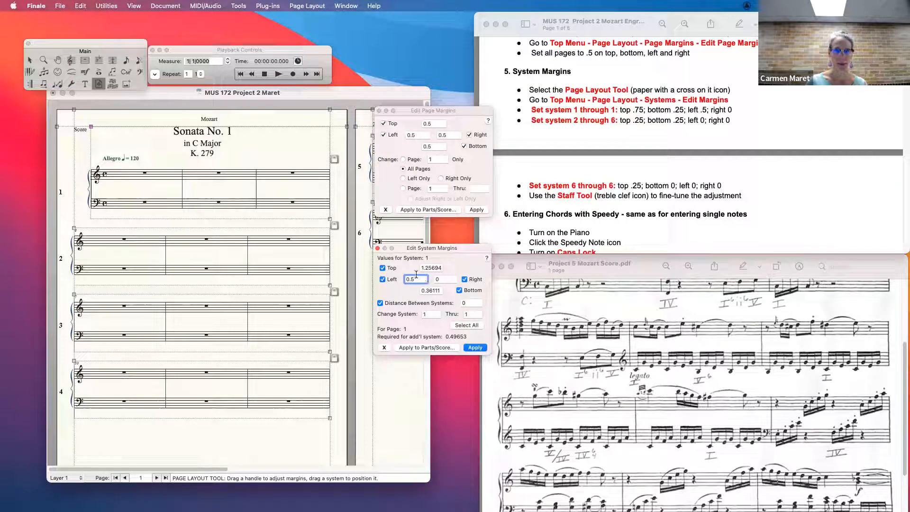
Apply a top margin of .75 and a bottom margin of .25 to system 1
click(432, 314)
key(Tab)
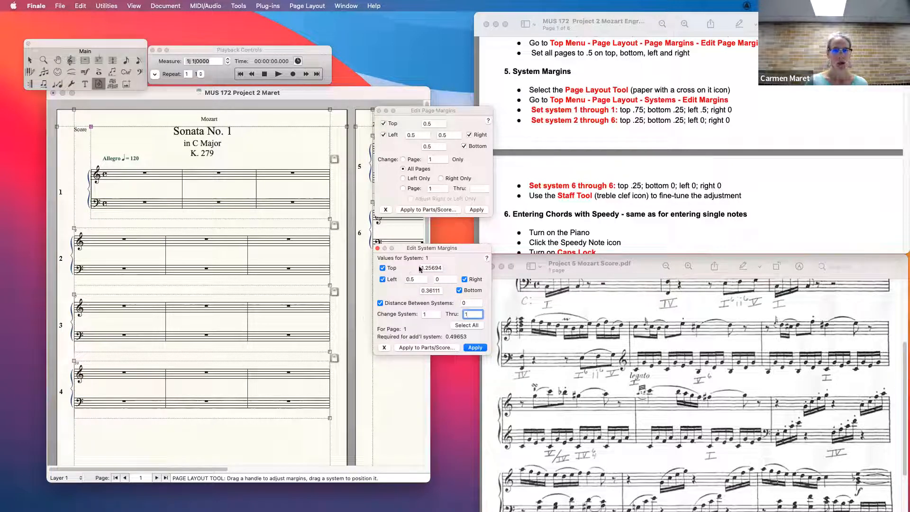
key(Tab)
text(.75)
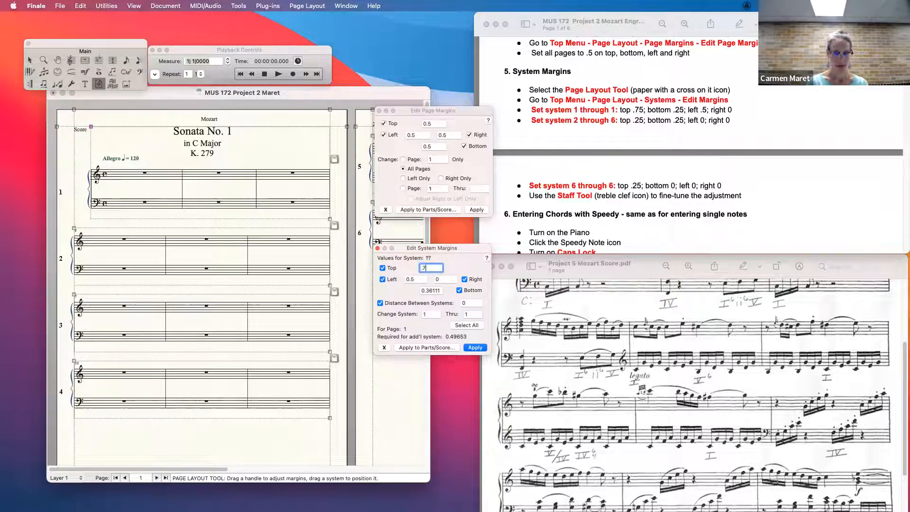
key(Tab)
key(Tab)
key(Tab)
text(.25)
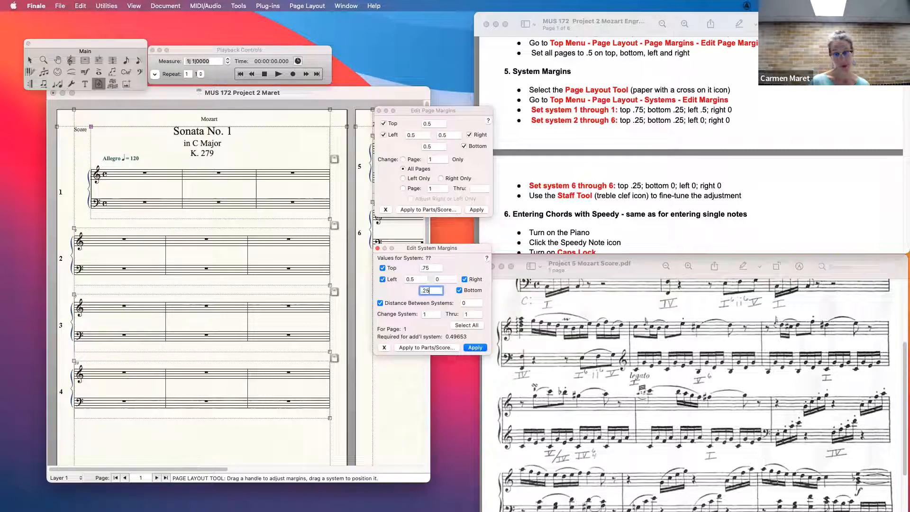
click(475, 351)
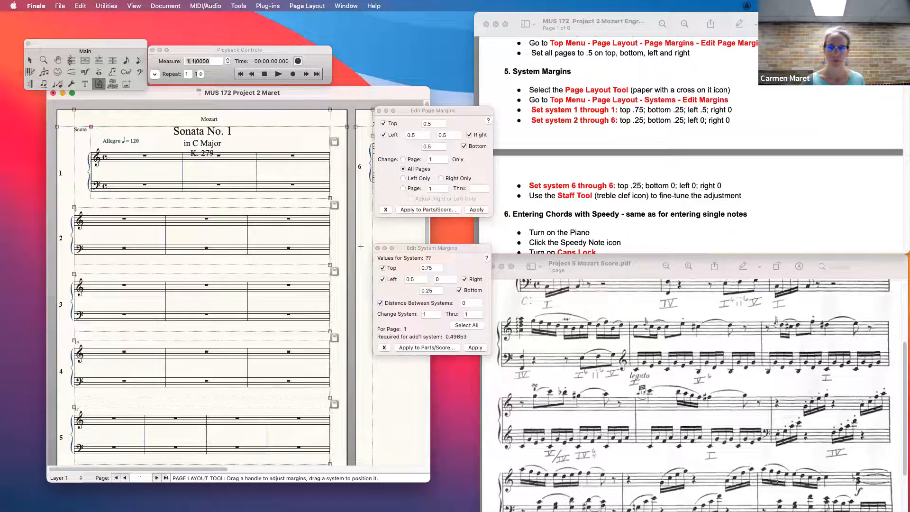
Apply a top margin of .25 and a left margin of 0 to systems 2 through 6
click(433, 314)
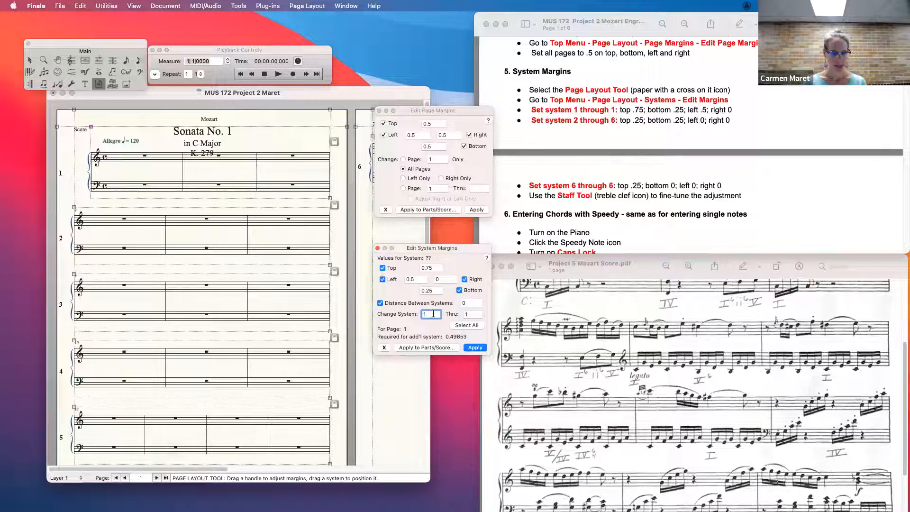
key(BackSpace)
text(2)
key(Tab)
text(6)
drag(435, 268, 410, 265)
text(.25)
key(Tab)
text(0)
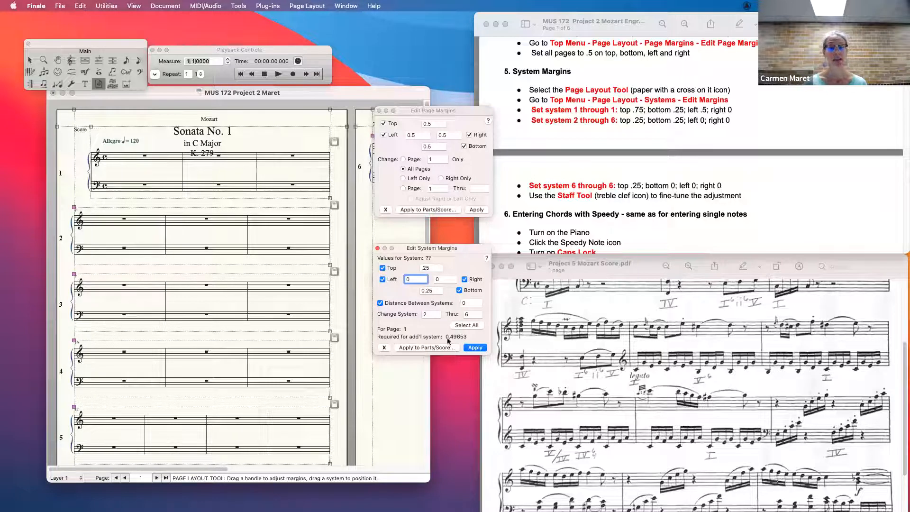
click(475, 347)
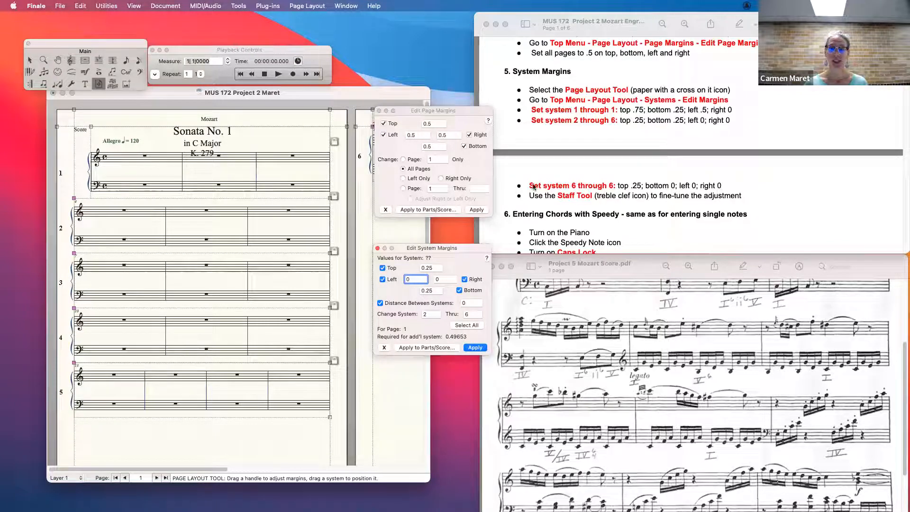
Apply a bottom margin of 0 to system 6 through 6
double_click(423, 314)
text(6)
double_click(434, 290)
text(0)
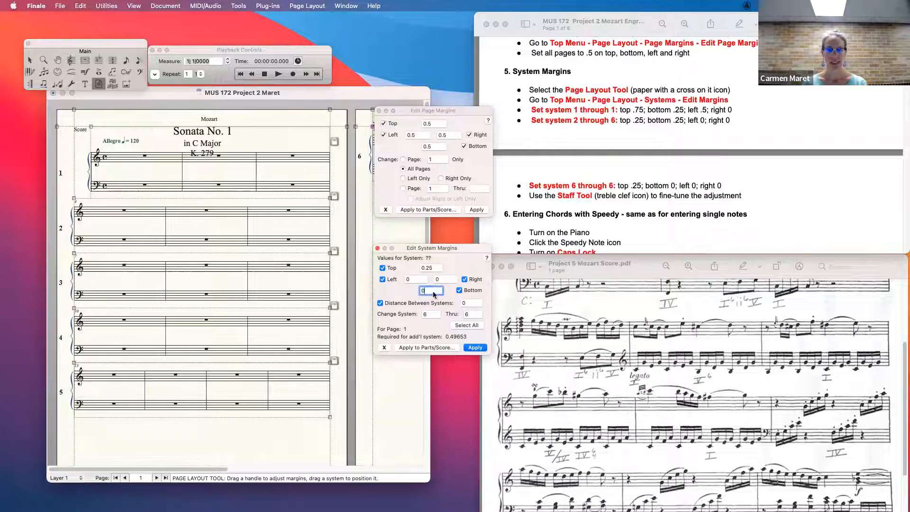
click(475, 348)
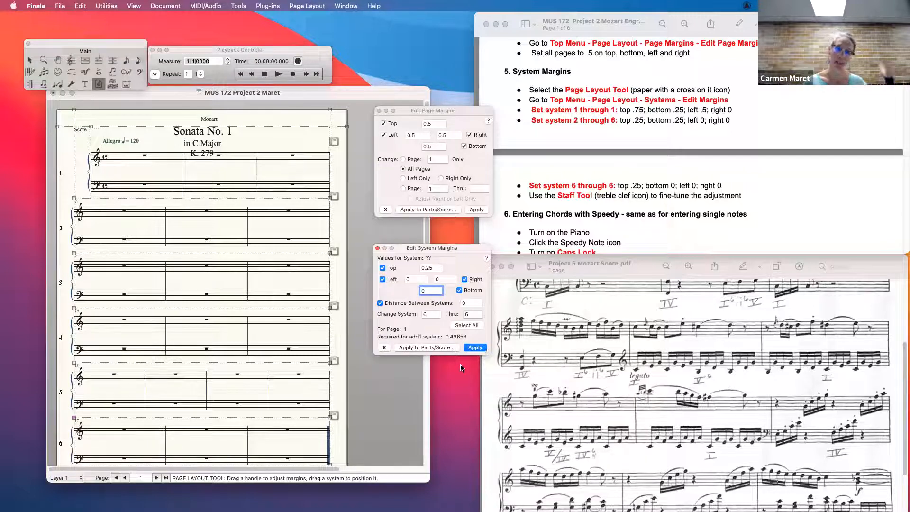
Move the composer name, title and subtitle text blocks slightly higher on the page with the Selection Tool
drag(429, 251, 424, 229)
click(33, 60)
drag(201, 117, 201, 119)
mouse_move(203, 131)
mouse_down()
mouse_move(208, 137)
mouse_move(203, 117)
mouse_move(201, 141)
mouse_up()
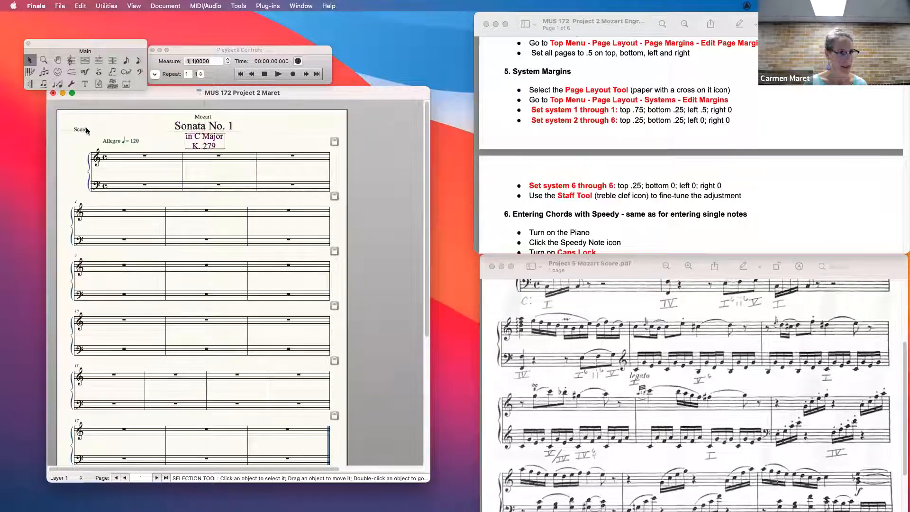
Fine-tune the first system with the Staff Tool, lowering the treble staff slightly and bringing the bass staff closer to it
click(71, 61)
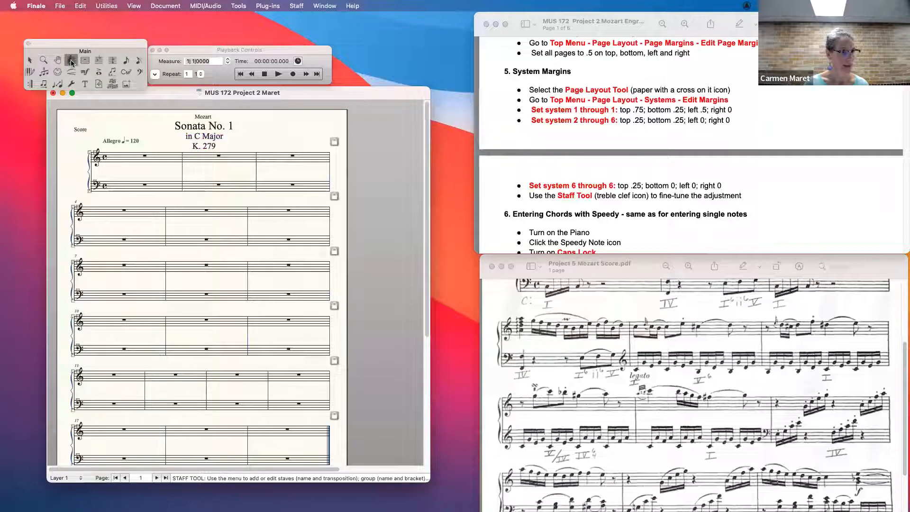
drag(96, 151, 95, 154)
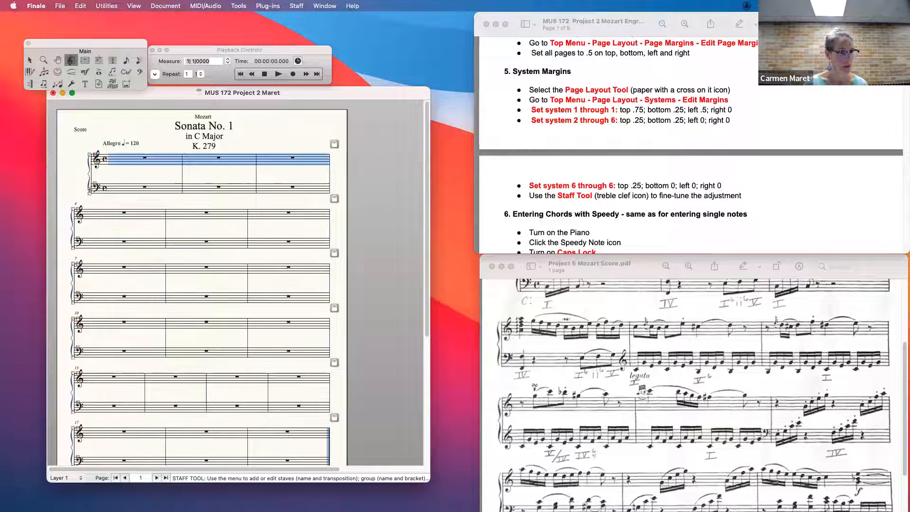
click(95, 183)
drag(95, 183, 94, 157)
click(28, 59)
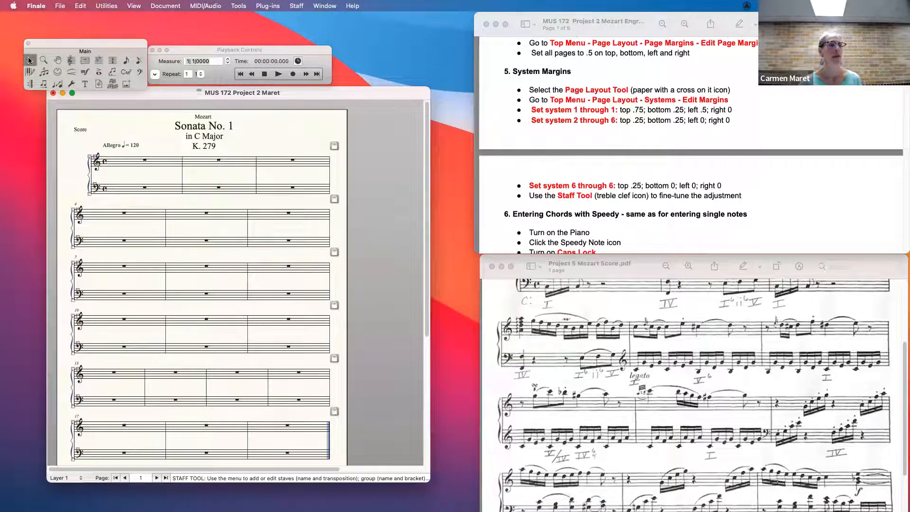
Check the Speedy chord-entry instructions and the score PDF, and in Finale enter the bass notes of measure 1 and the start of measure 2
click(662, 222)
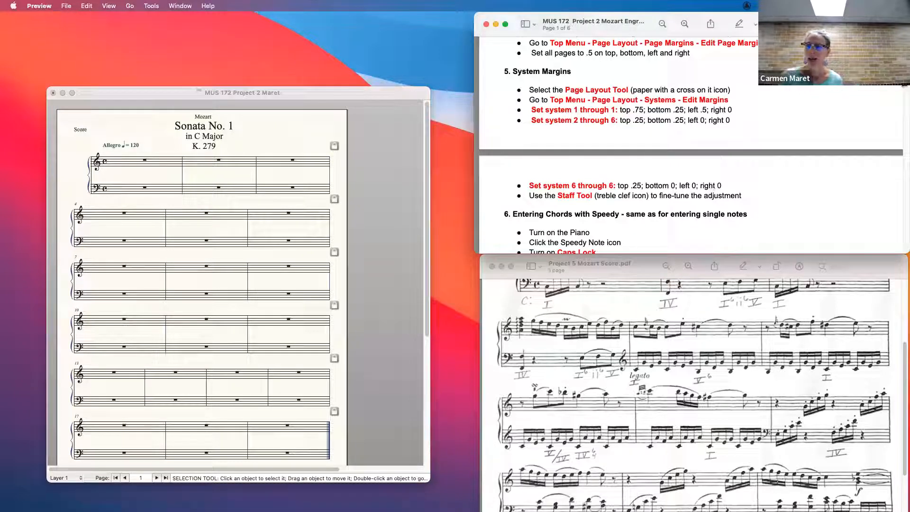
scroll(826, 232, down, 5)
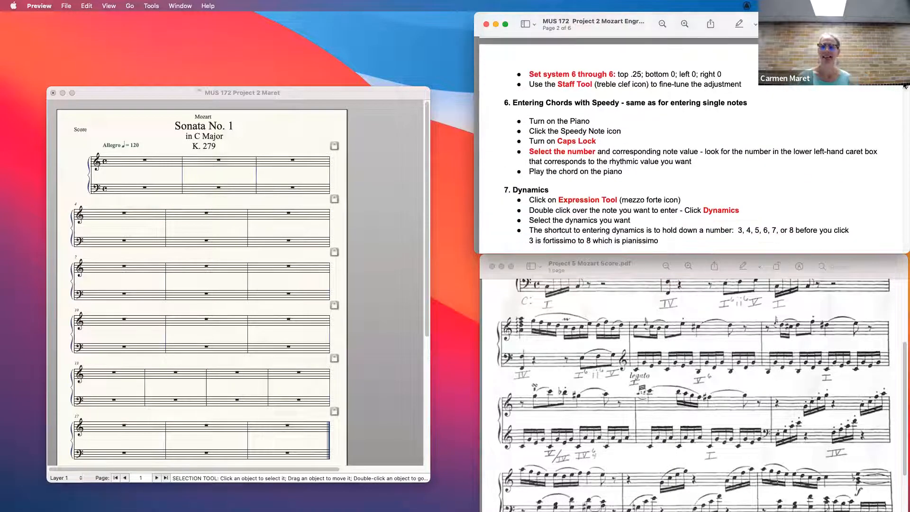
click(833, 317)
drag(903, 362, 904, 314)
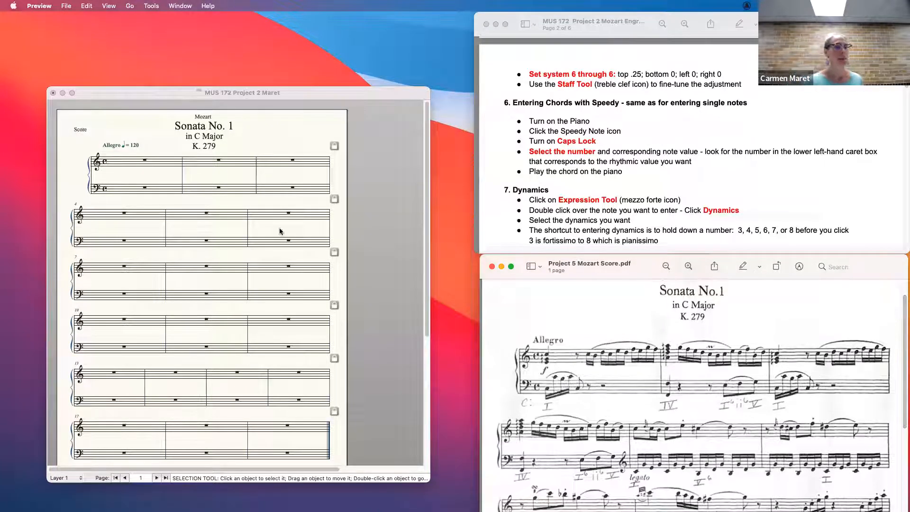
click(214, 250)
click(140, 62)
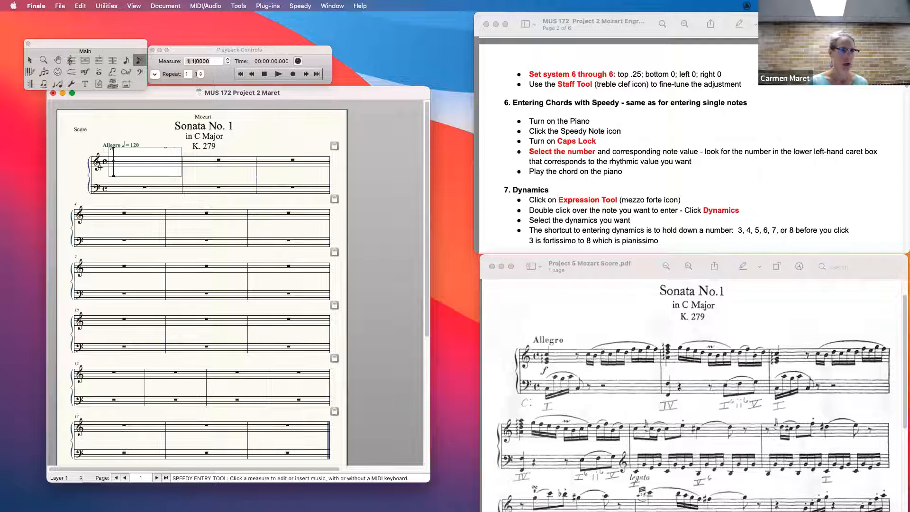
click(111, 190)
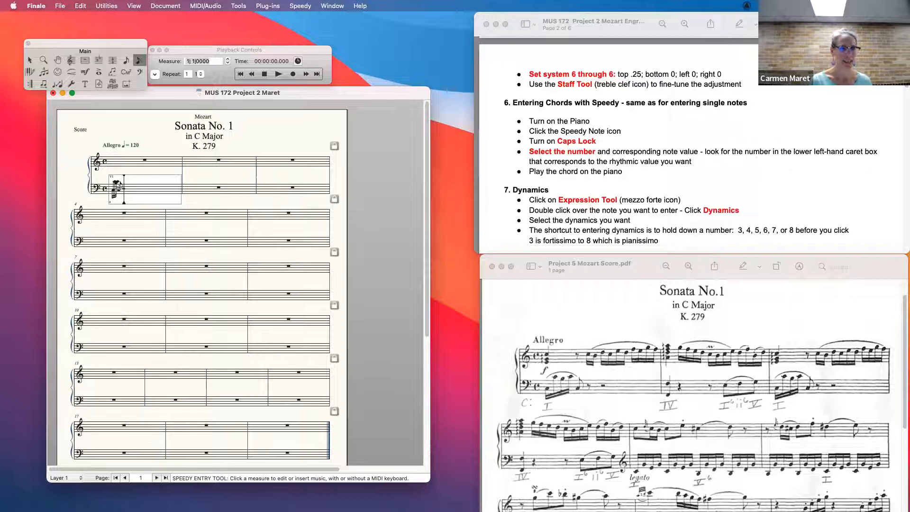
key(Right)
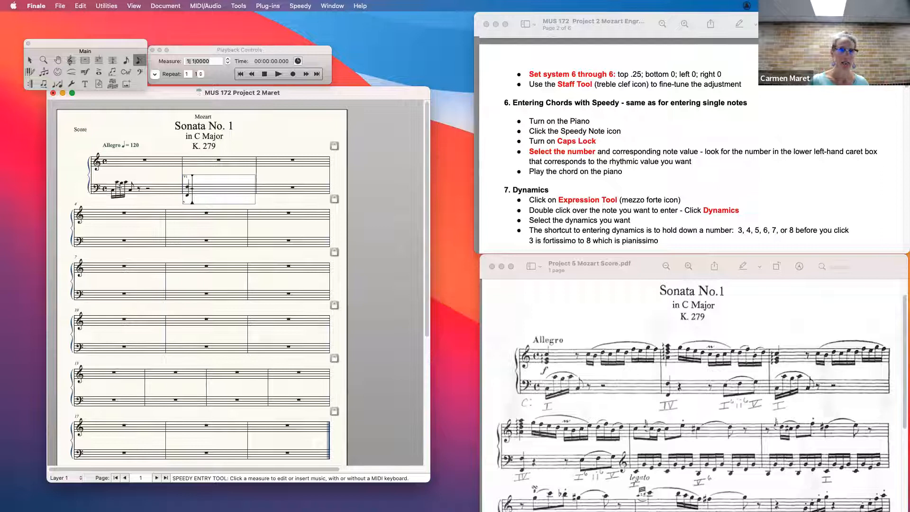
Enter the treble-staff chords, rests and running notes of measures 1 through 3 with Speedy Entry, following the score PDF
click(112, 162)
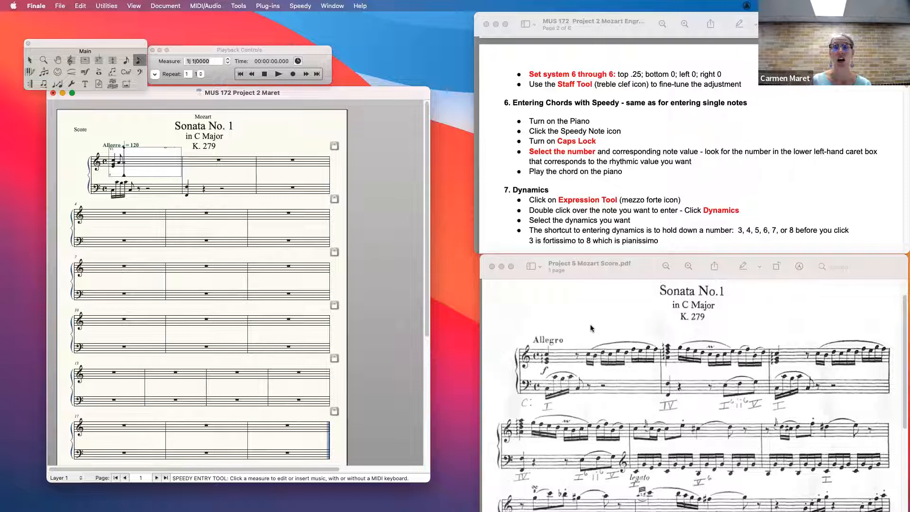
key(r)
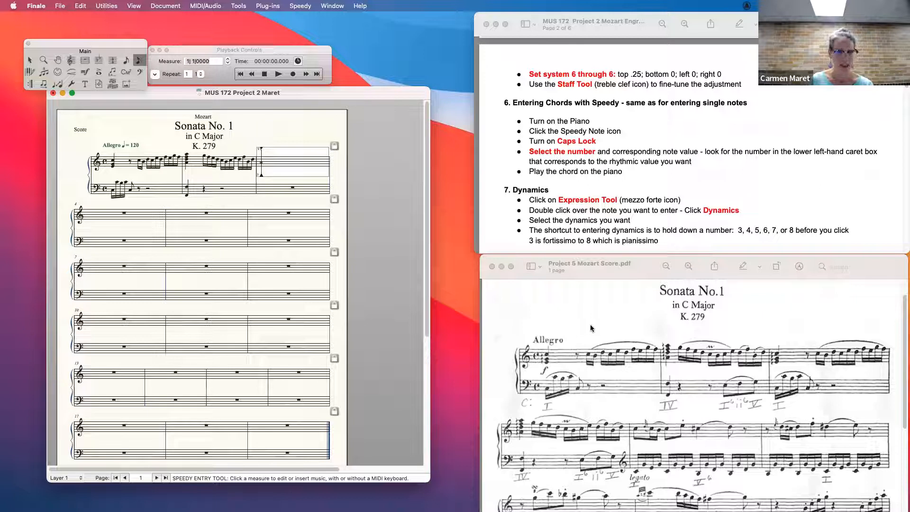
key(5)
key(4)
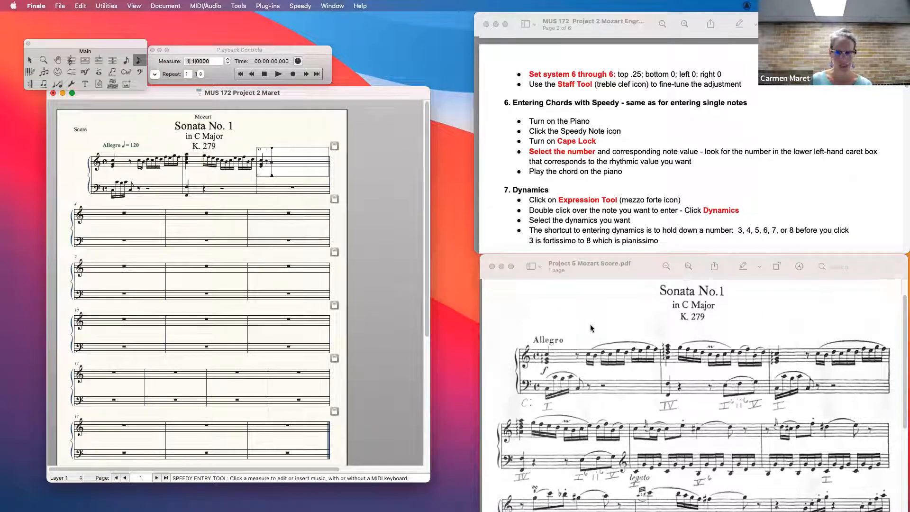
key(3)
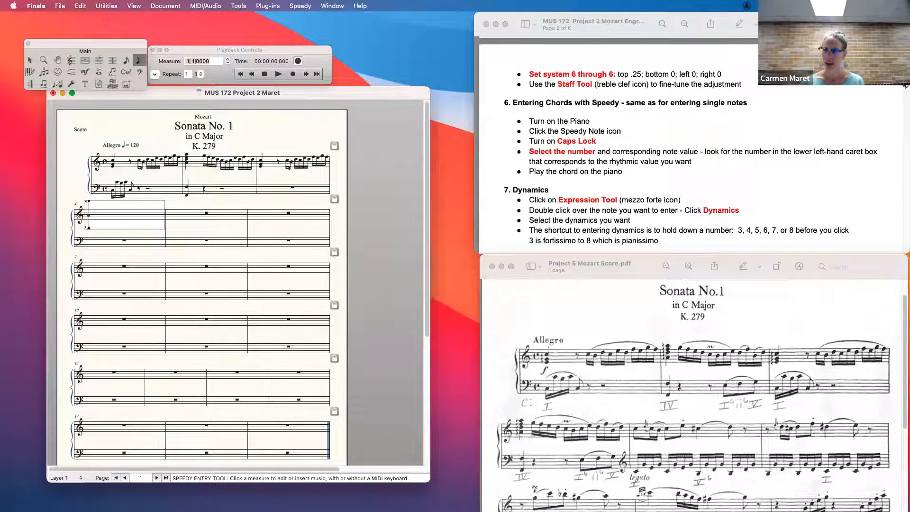
Check the Dynamics instructions in the assignment PDF, and in Finale open the expression selection for the first treble chord with the Expression Tool
click(904, 354)
drag(904, 354, 903, 303)
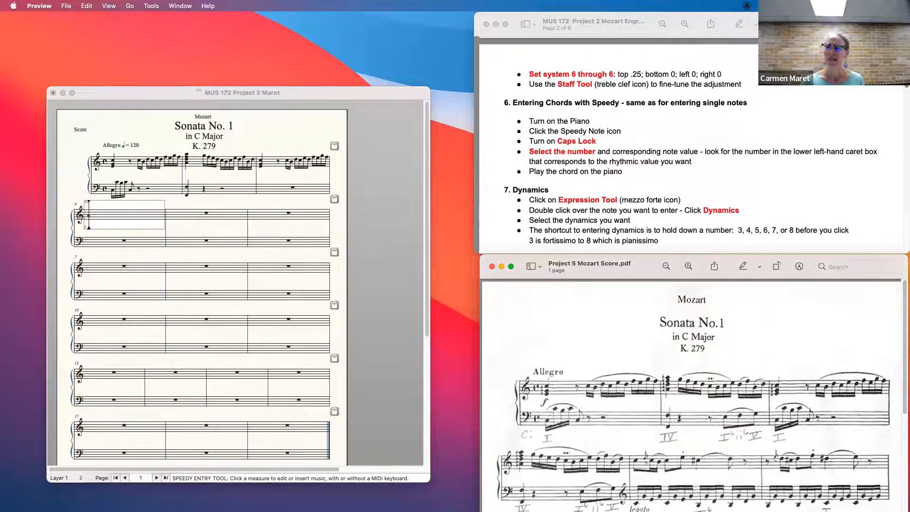
click(905, 87)
scroll(904, 87, down, 4)
scroll(904, 87, down, 2)
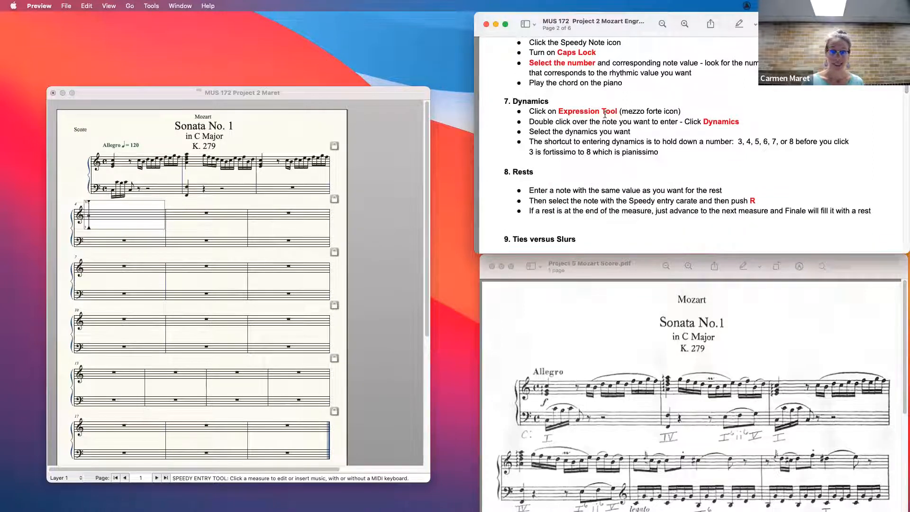
click(285, 121)
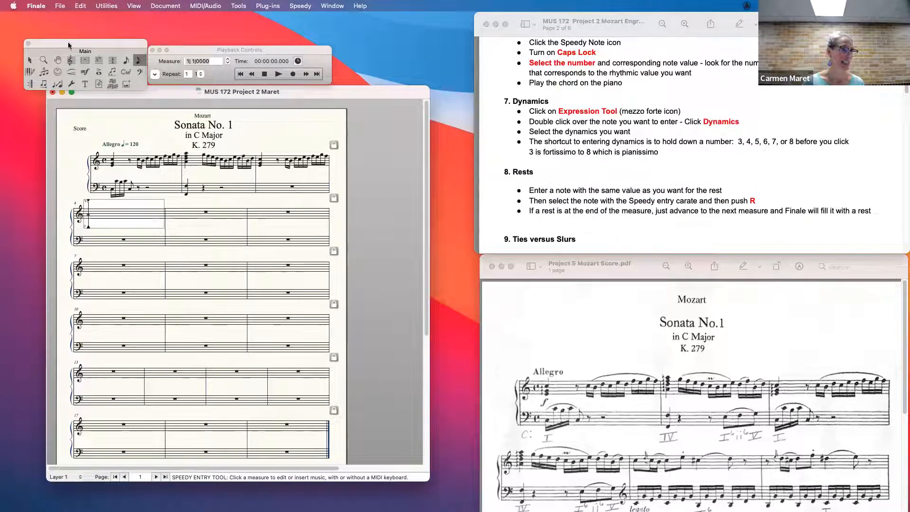
click(84, 74)
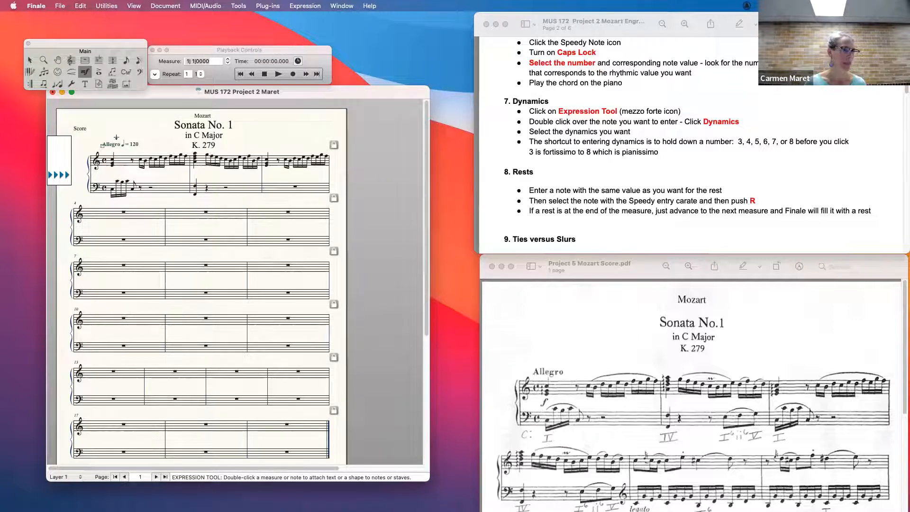
double_click(113, 156)
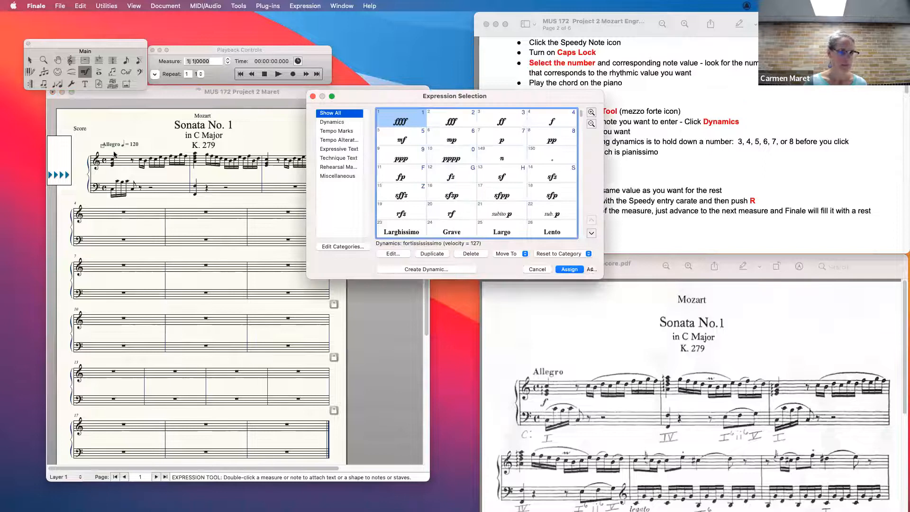
Assign the forte (f) marking from the Dynamics category to the first treble chord
drag(339, 151, 334, 124)
click(334, 140)
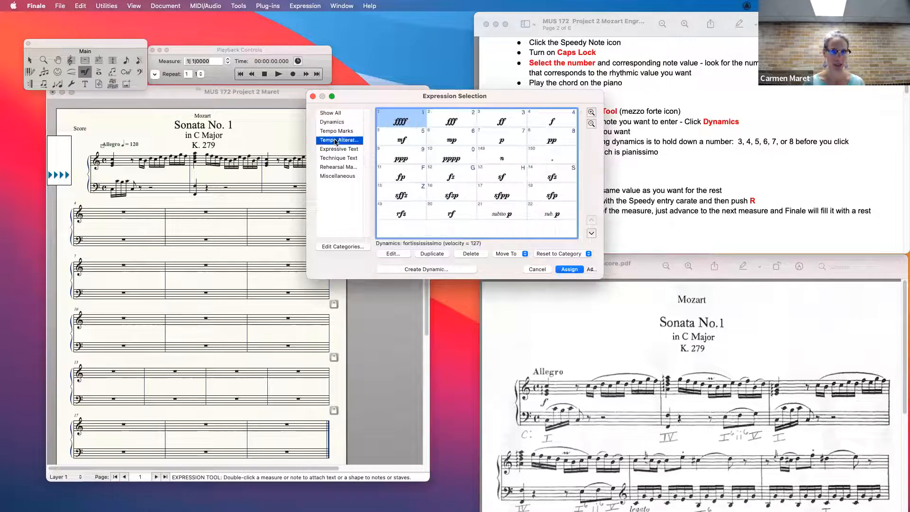
click(333, 131)
click(333, 124)
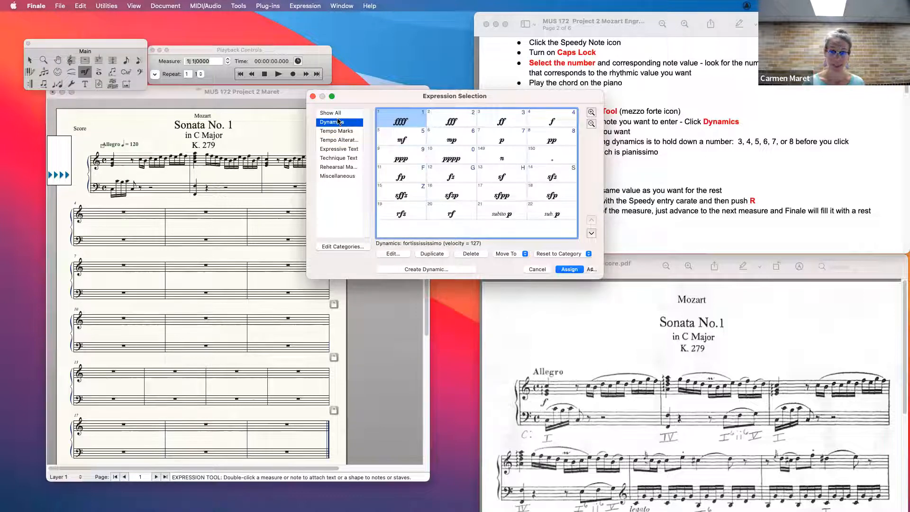
click(561, 123)
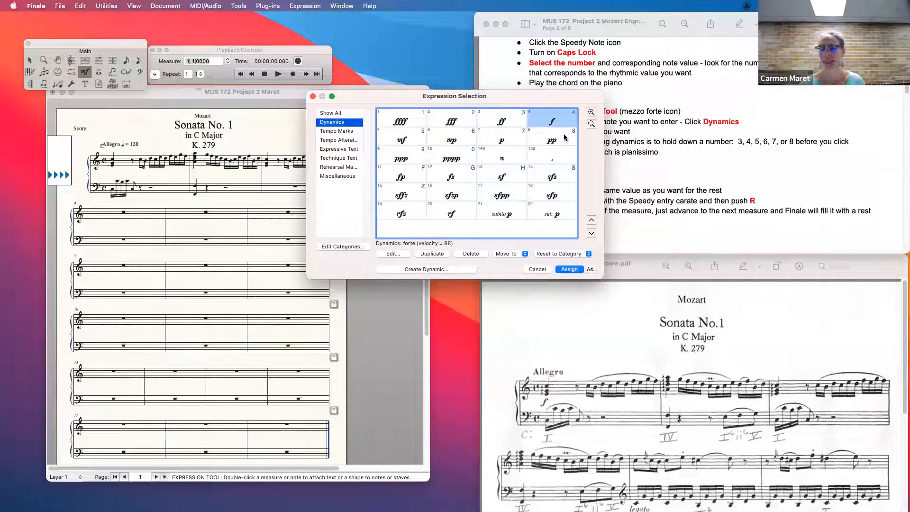
click(570, 269)
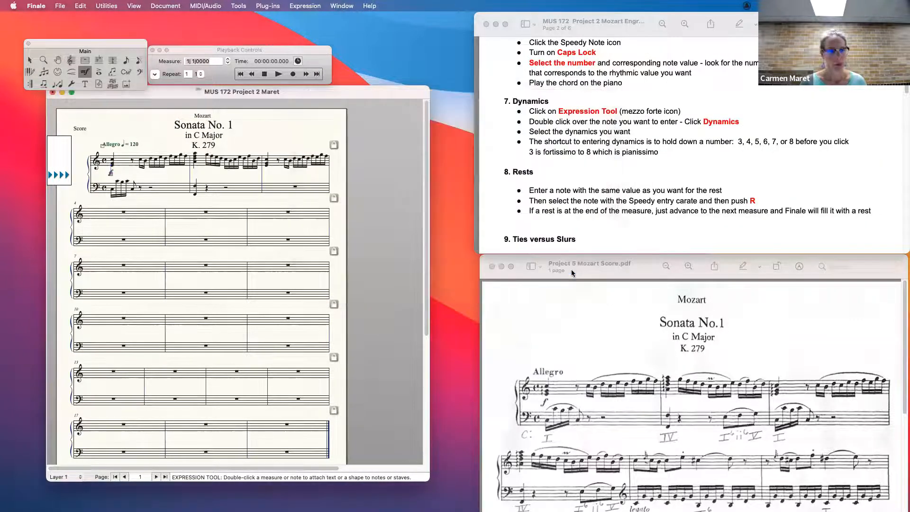
Try placing extra dynamics directly in the score: one within measure 1, one in measure 2 and mf in measure 3
click(140, 152)
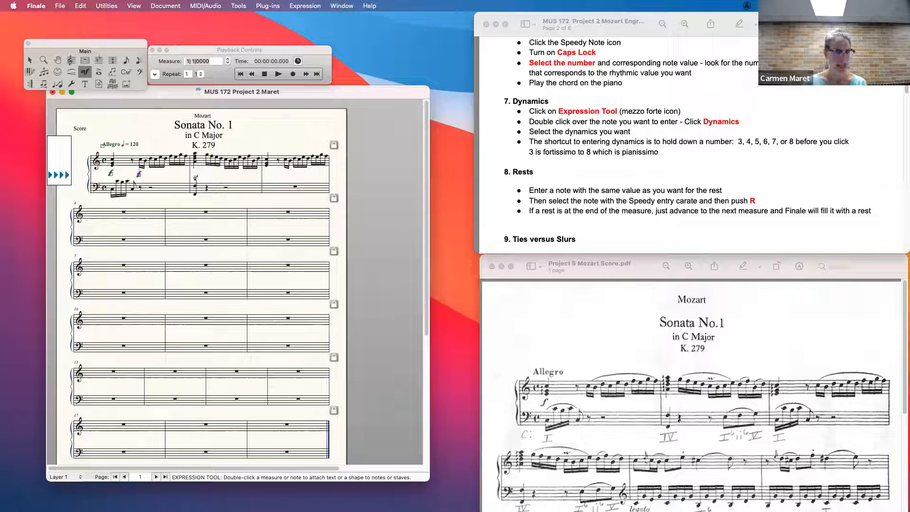
click(195, 175)
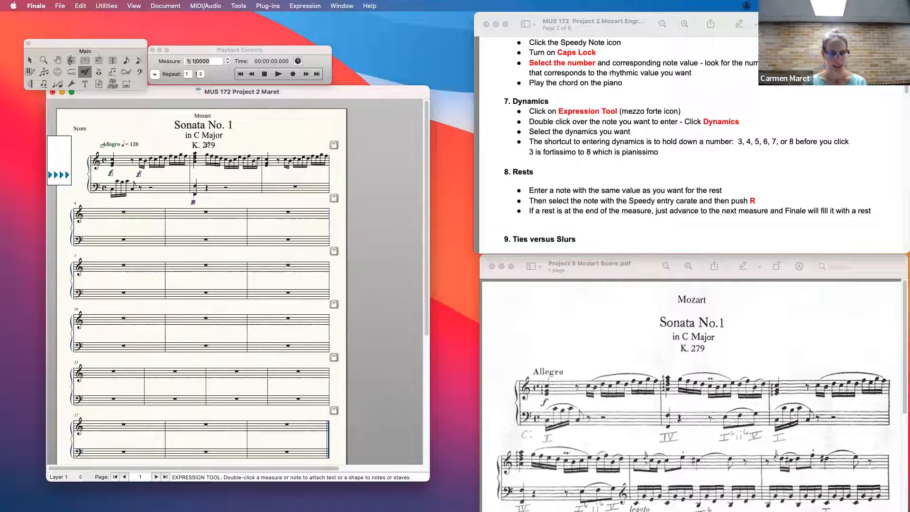
click(266, 151)
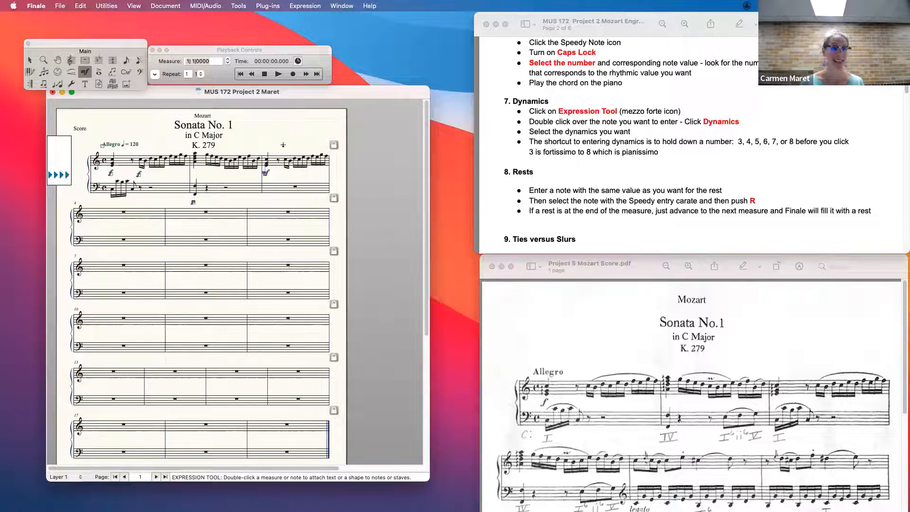
Delete the extra dynamics from measures 1 through 3, keeping only the forte under the first chord
click(139, 174)
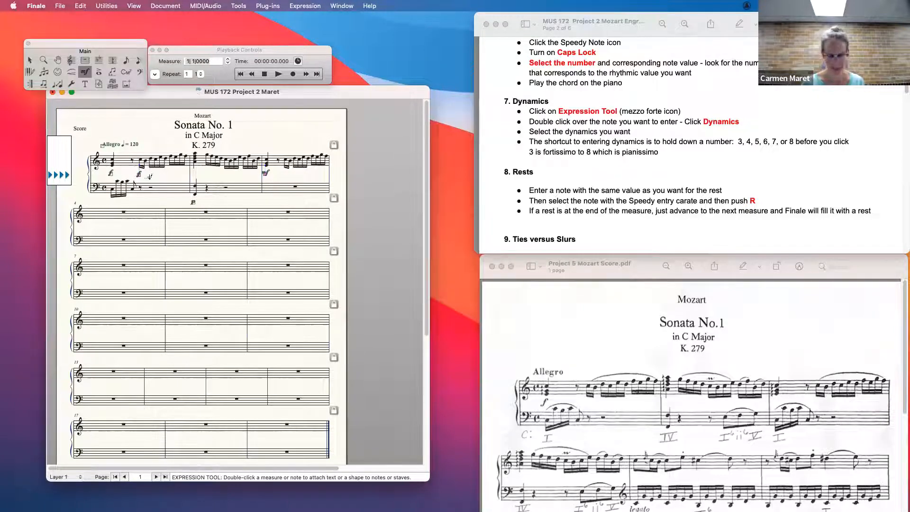
key(Delete)
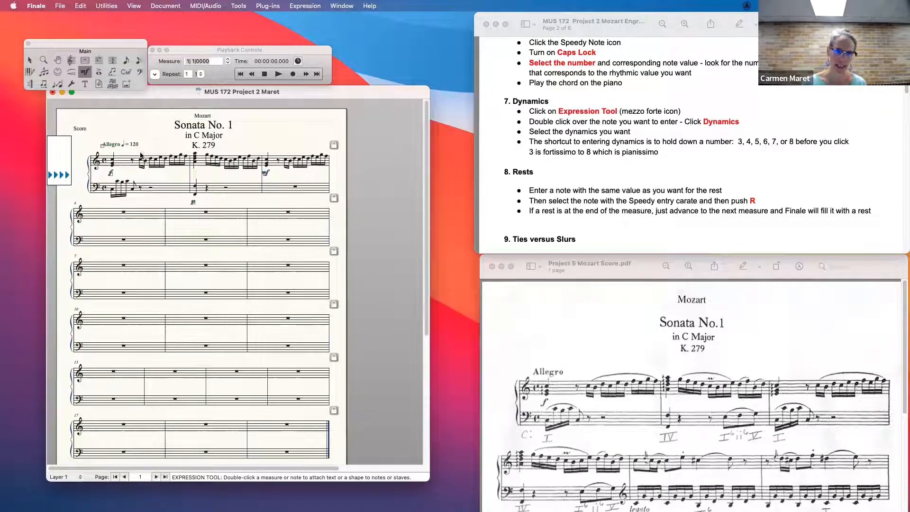
double_click(141, 155)
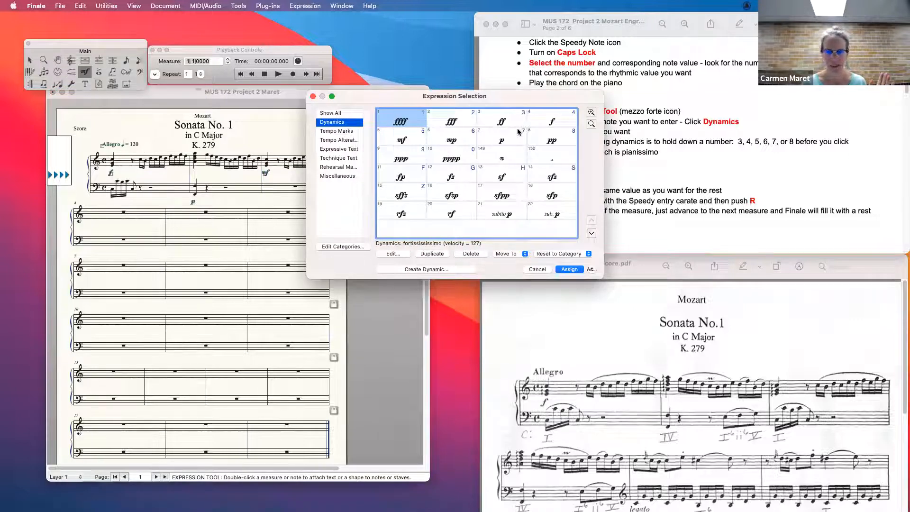
click(537, 269)
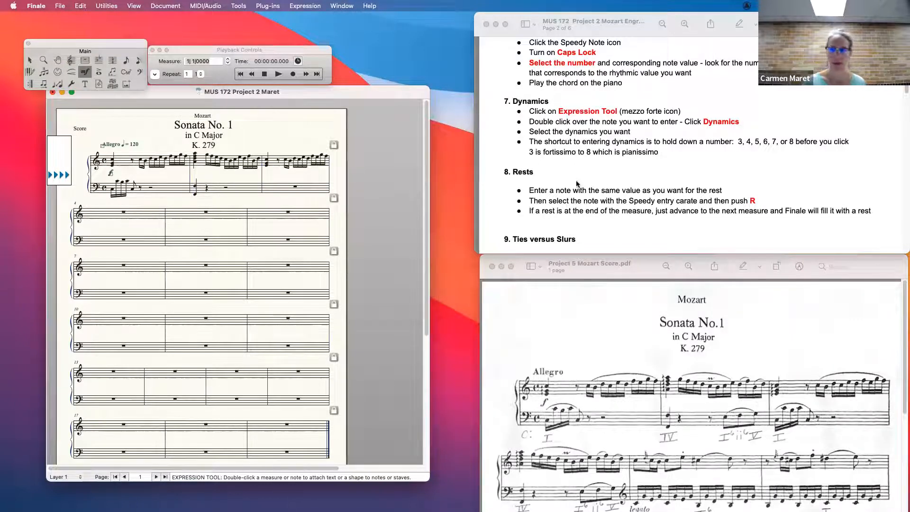
Check the Ties versus Slurs instructions in the assignment PDF, and try tying two repeated bass notes in measure 2 with Speedy Entry
drag(905, 88, 904, 95)
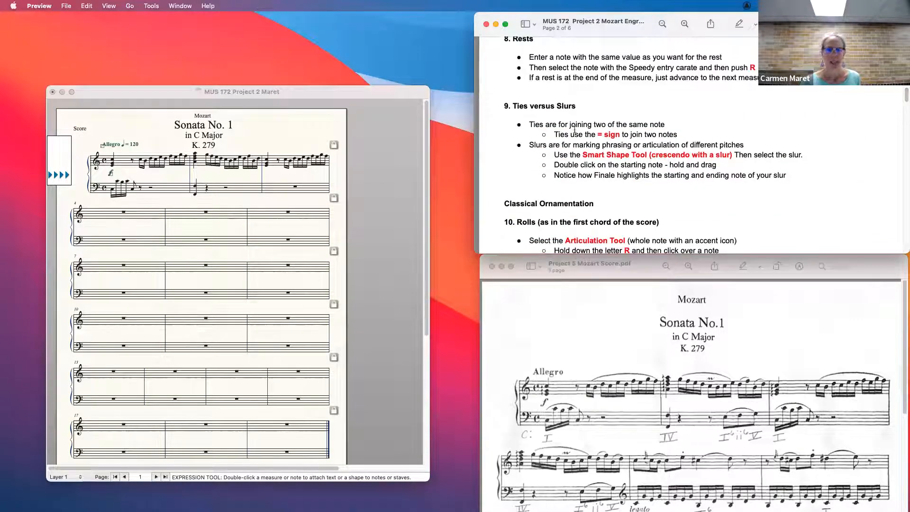
click(186, 95)
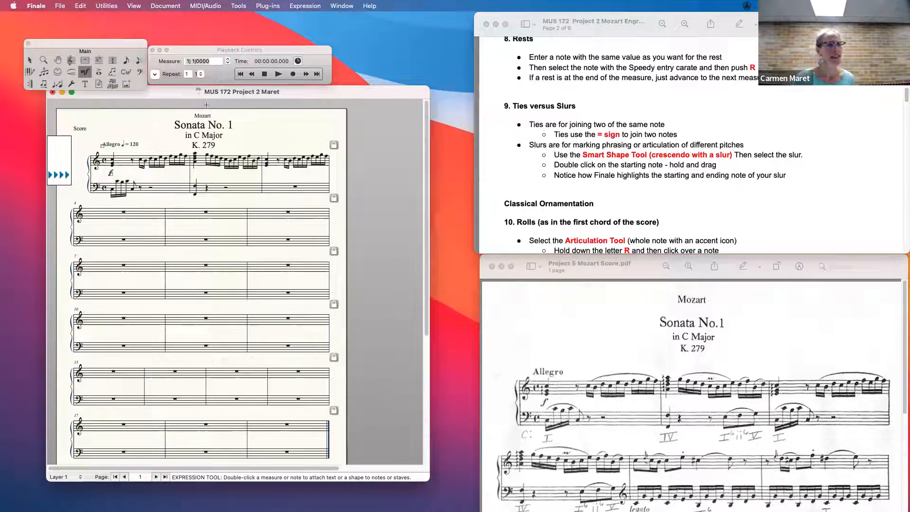
click(140, 61)
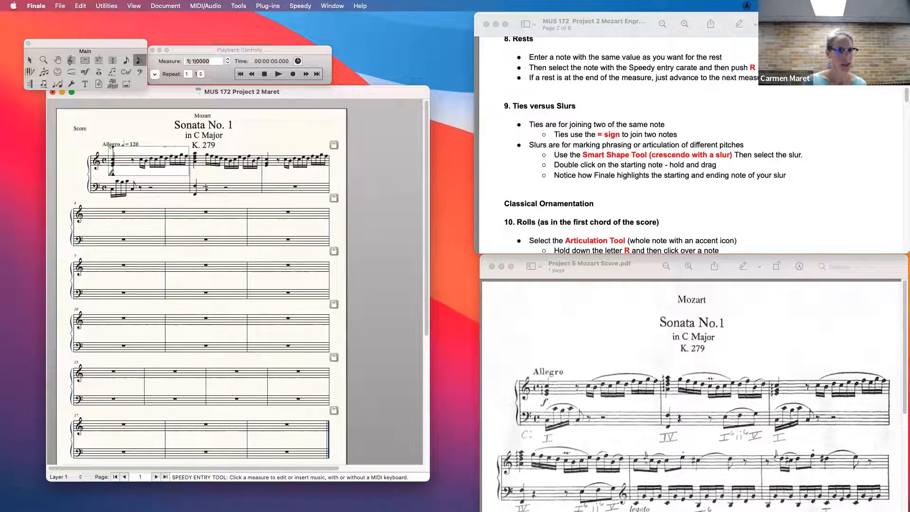
click(206, 187)
key(Left)
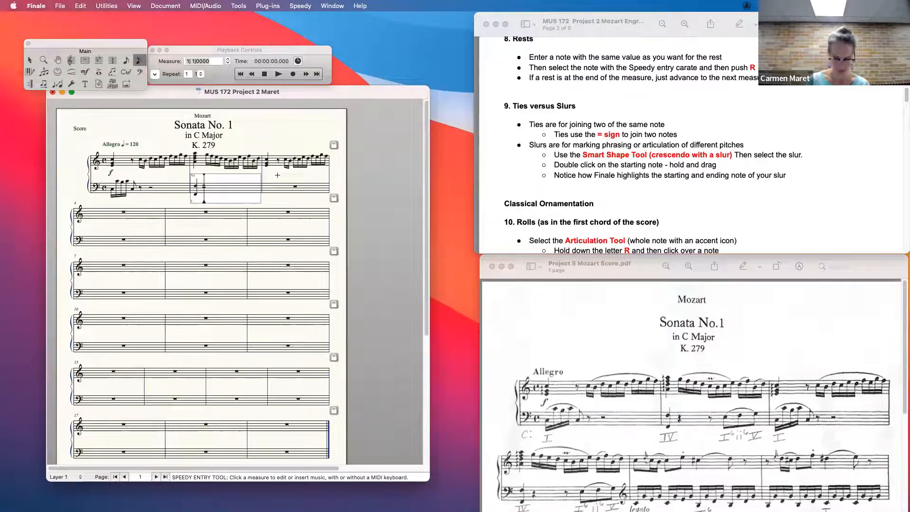
click(278, 174)
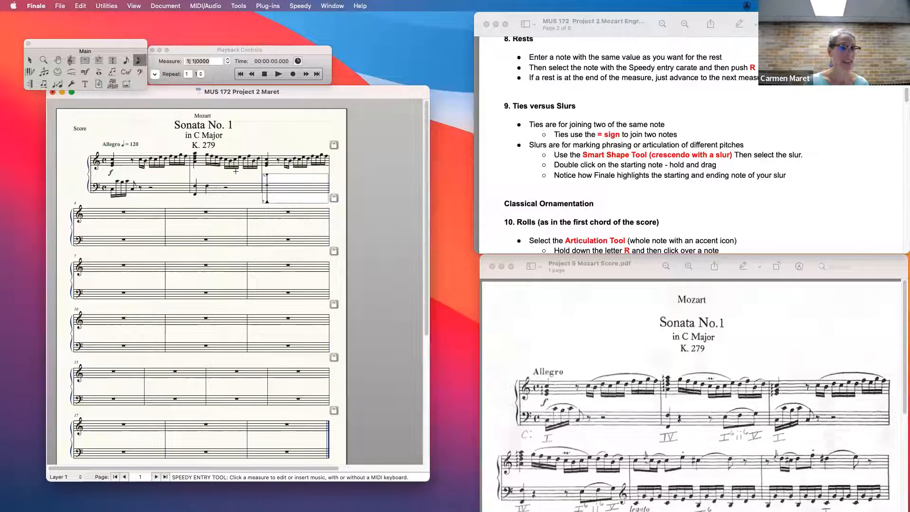
key(Escape)
click(195, 186)
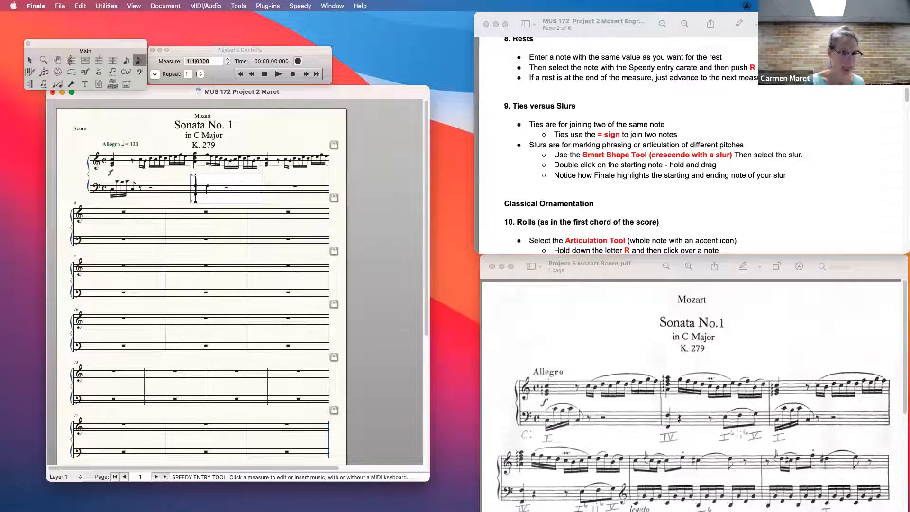
click(269, 196)
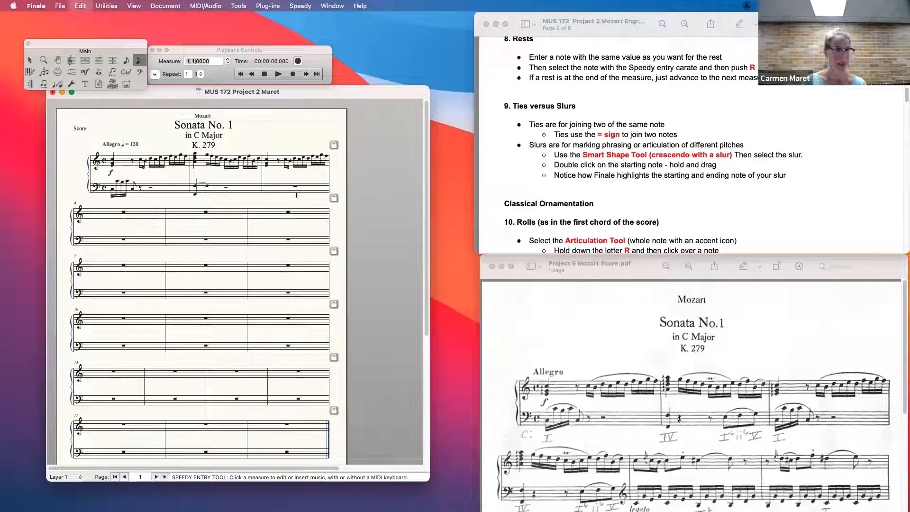
Undo the trial tie and the added bass notes in measure 2, leaving only the opening chord
key(super+z)
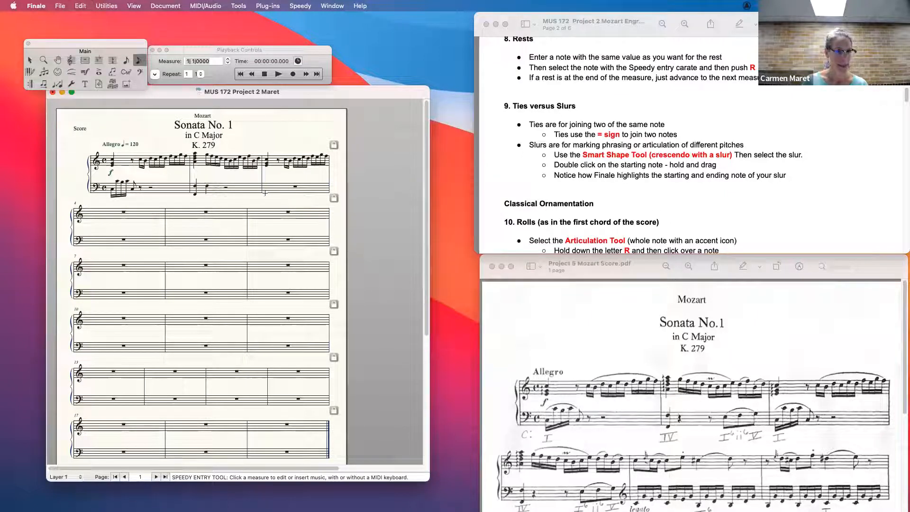
key(super+z)
key(super+z)
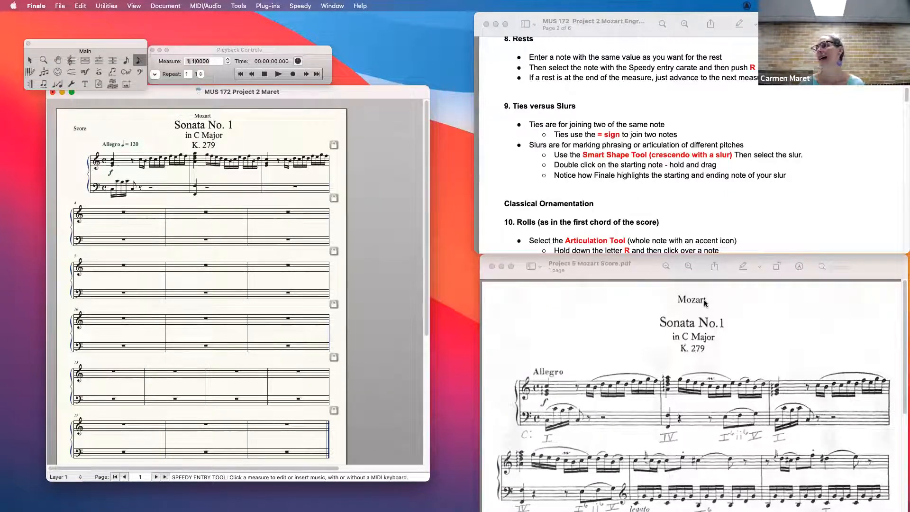
Try tying the opening bass chord of measure 2 to a repeated quarter-note chord, and undo the attempt
click(225, 182)
key(Left)
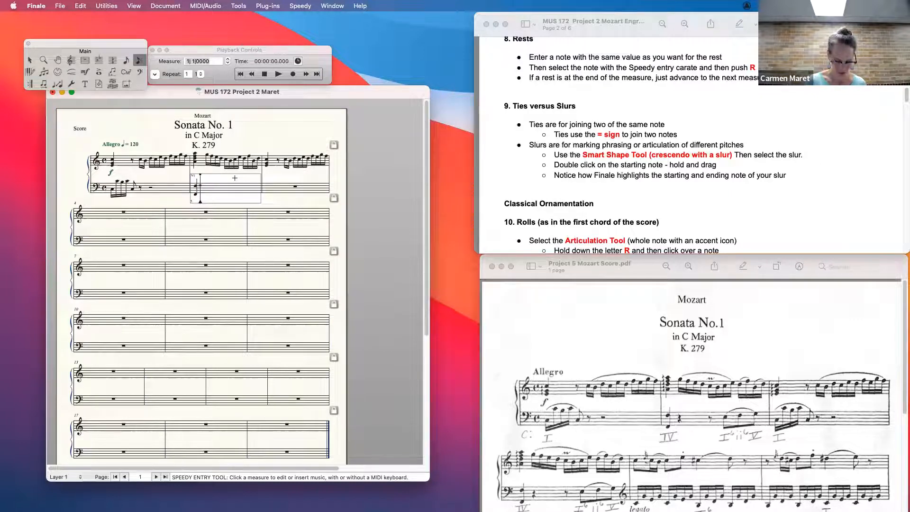
key(5)
key(Left)
click(294, 199)
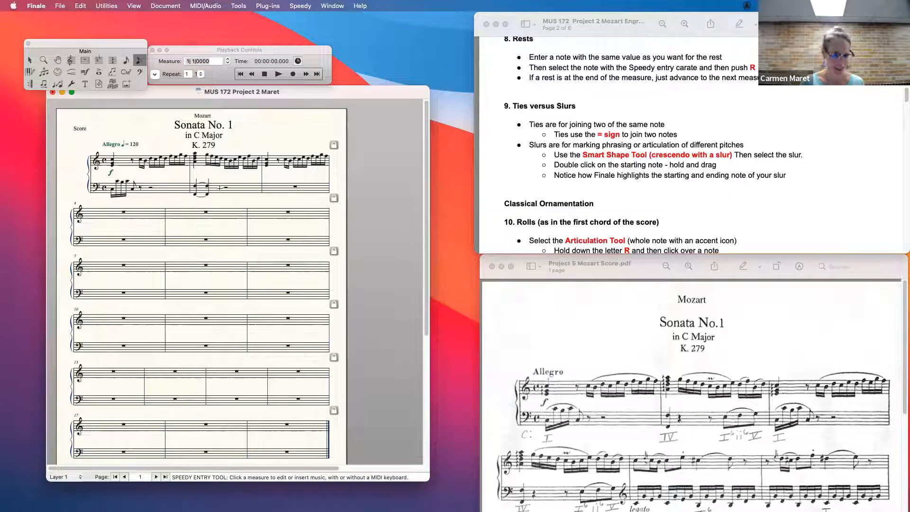
key(super+z)
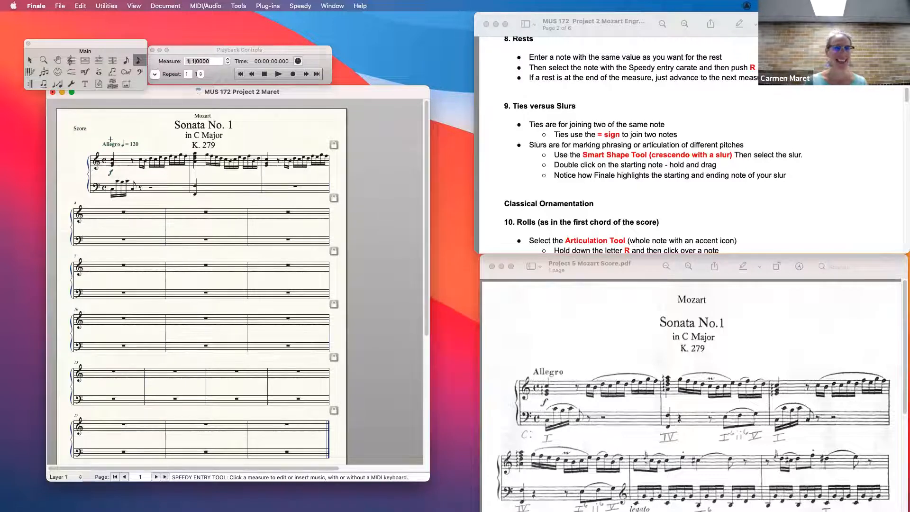
With the Smart Shape slur, draw a slur over the whole treble sixteenth-note run in measure 1
click(72, 74)
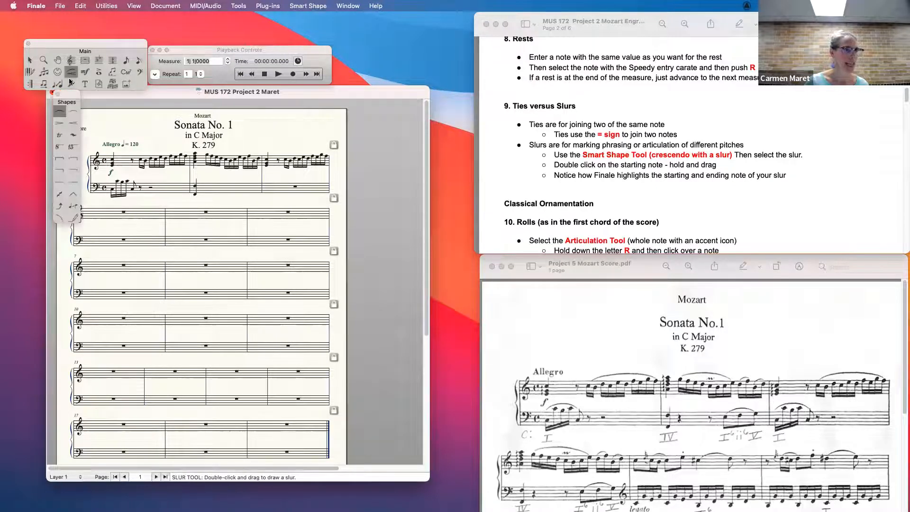
drag(73, 99, 45, 100)
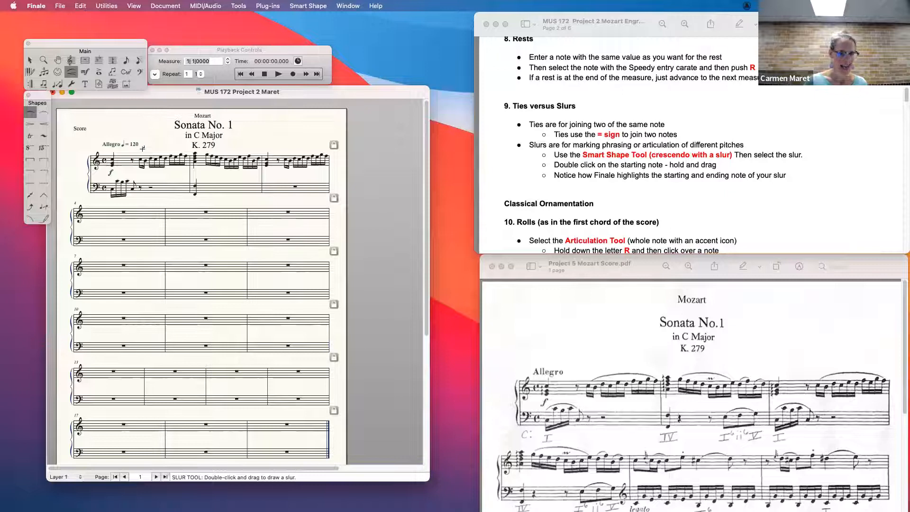
key(super+equal)
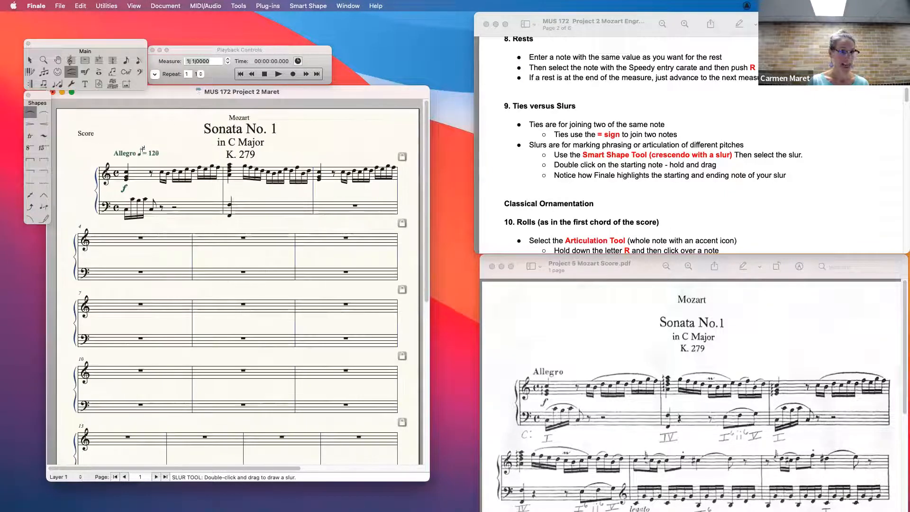
key(super+equal)
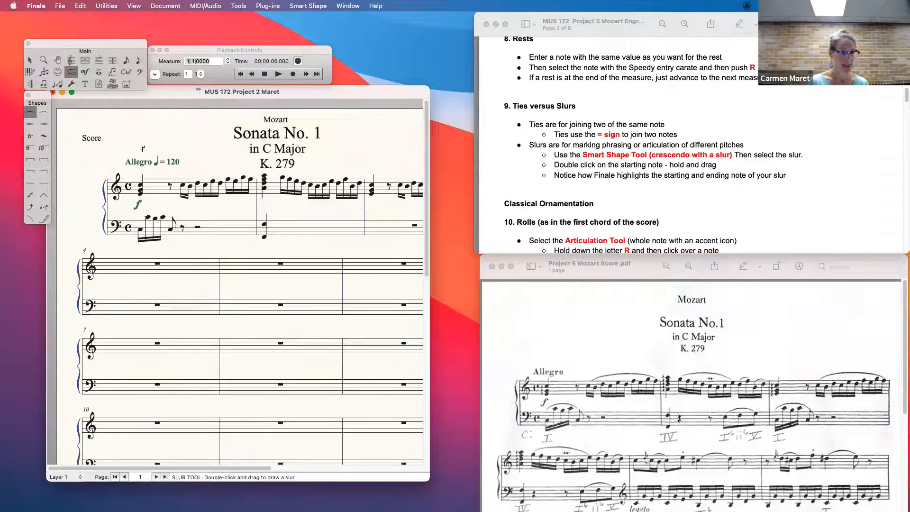
double_click(183, 185)
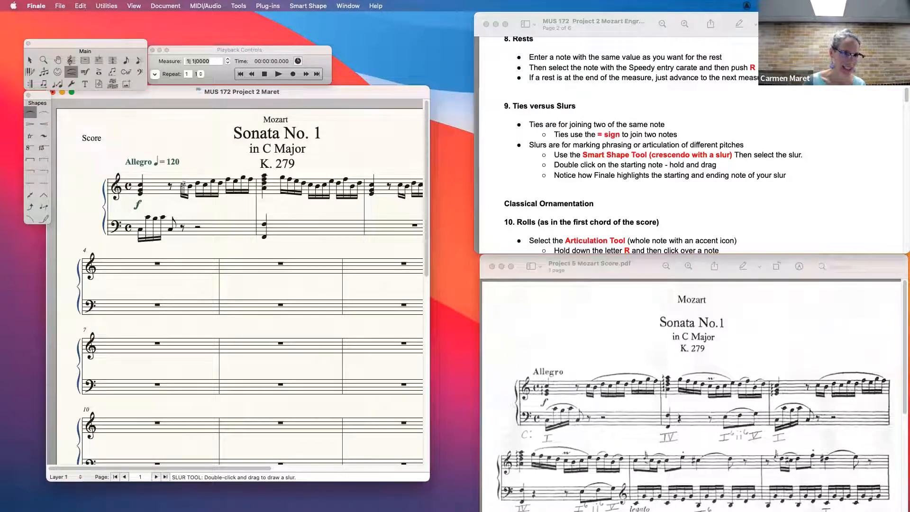
drag(183, 184, 251, 179)
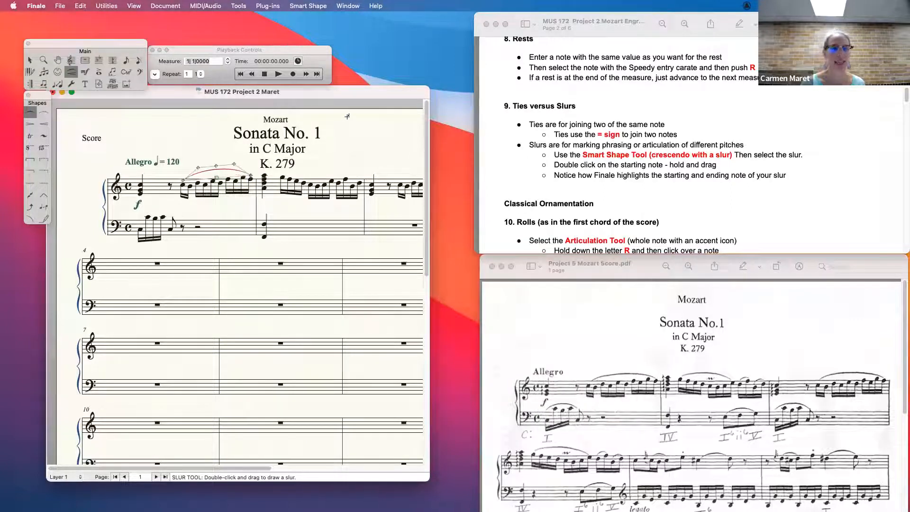
click(371, 142)
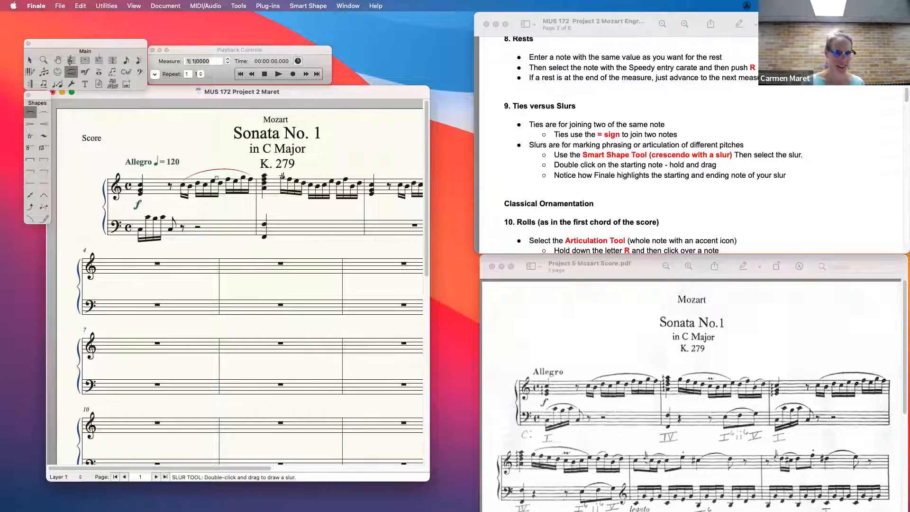
Slur the treble sixteenths of measure 2: one long slur over the first two groups and two short slurs over the last pairs
double_click(282, 178)
drag(283, 178, 331, 180)
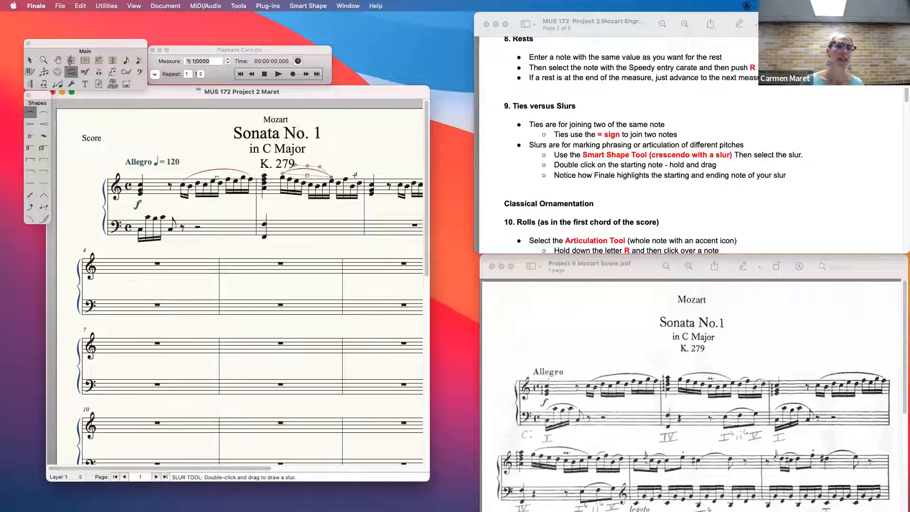
double_click(338, 182)
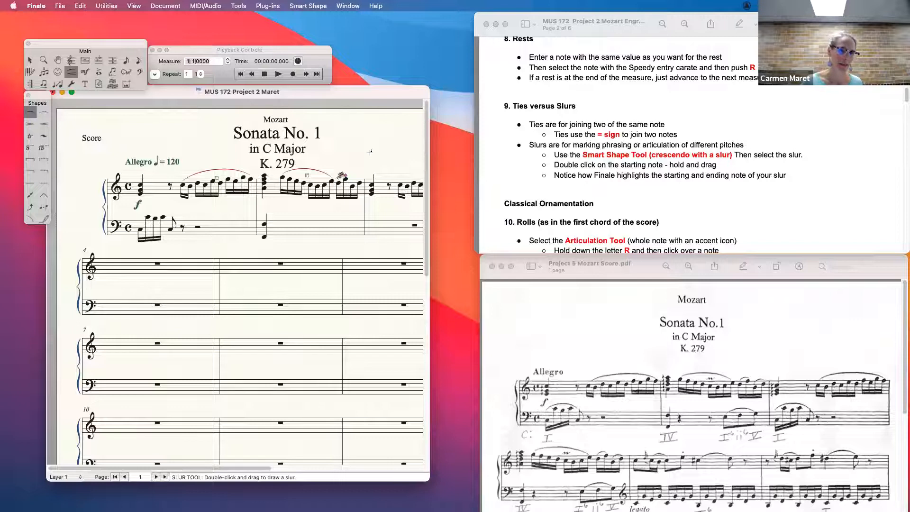
click(367, 157)
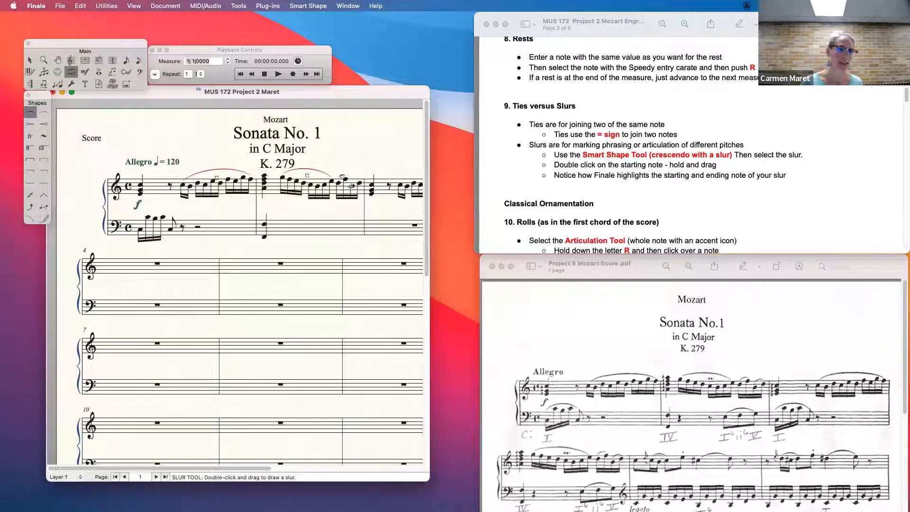
double_click(352, 185)
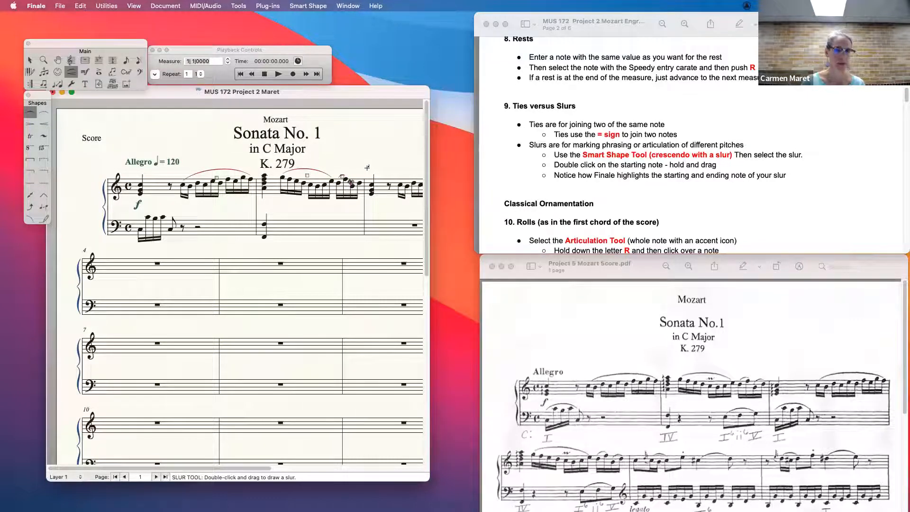
double_click(353, 186)
click(372, 151)
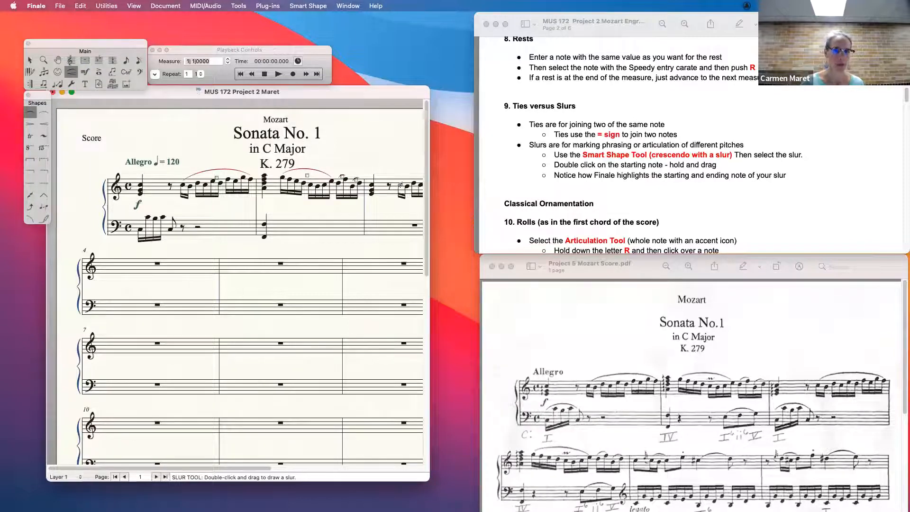
Try a short slur at the start of measure 3's treble sixteenth-note run, and delete it
double_click(400, 185)
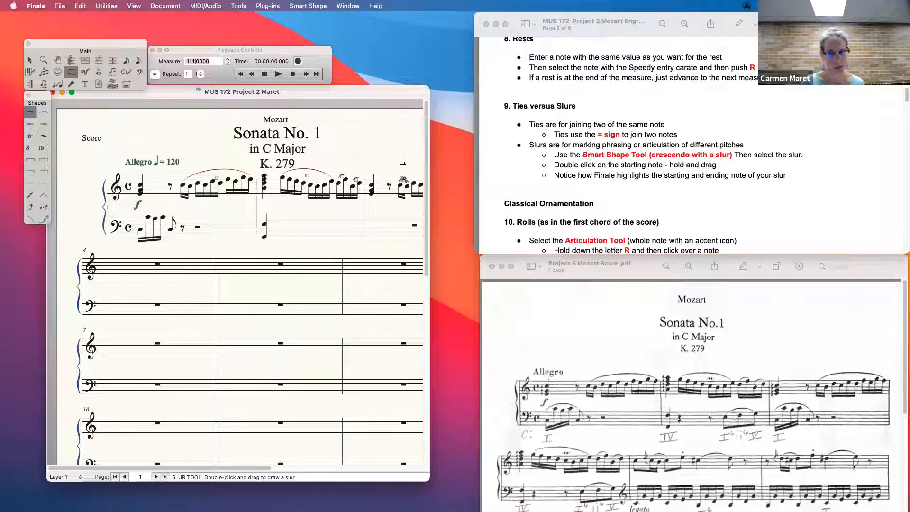
key(Delete)
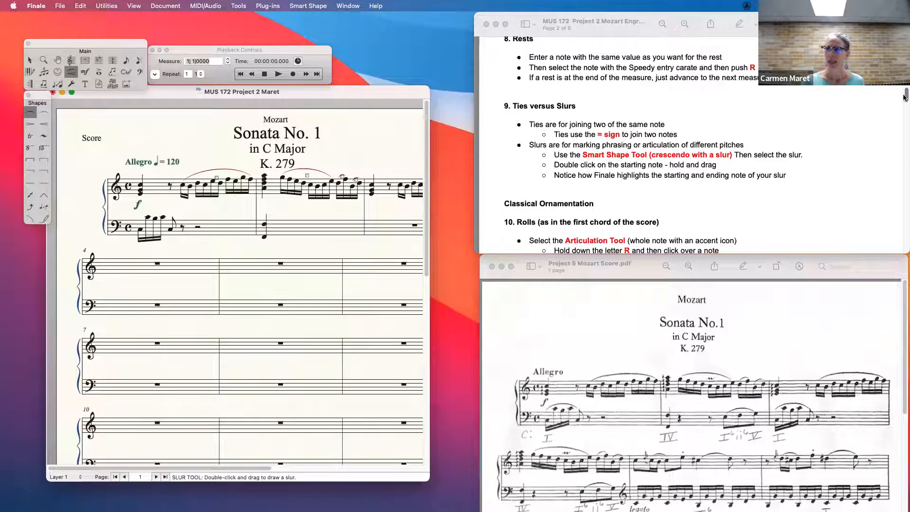
Check the Rolls instructions and the reference score, and add a roll just before the first treble chord with the Articulation Tool
drag(905, 97, 905, 101)
scroll(905, 101, down, 5)
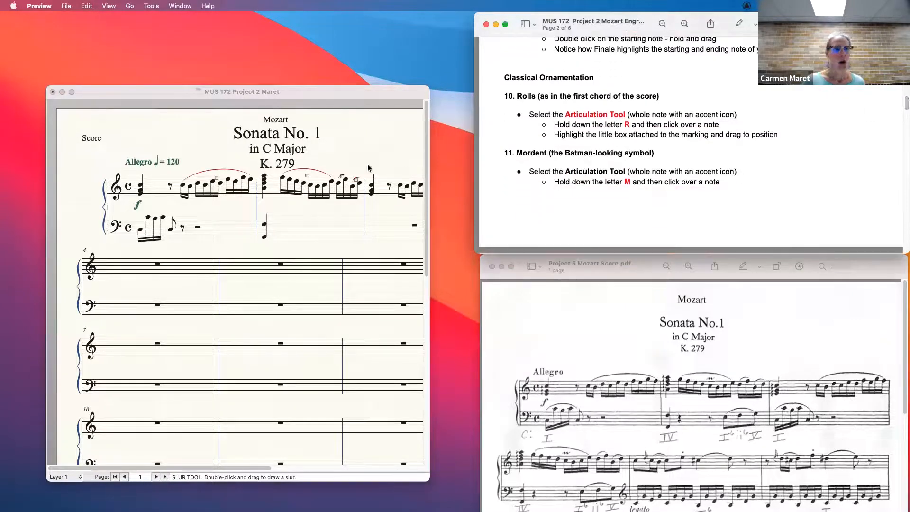
click(345, 103)
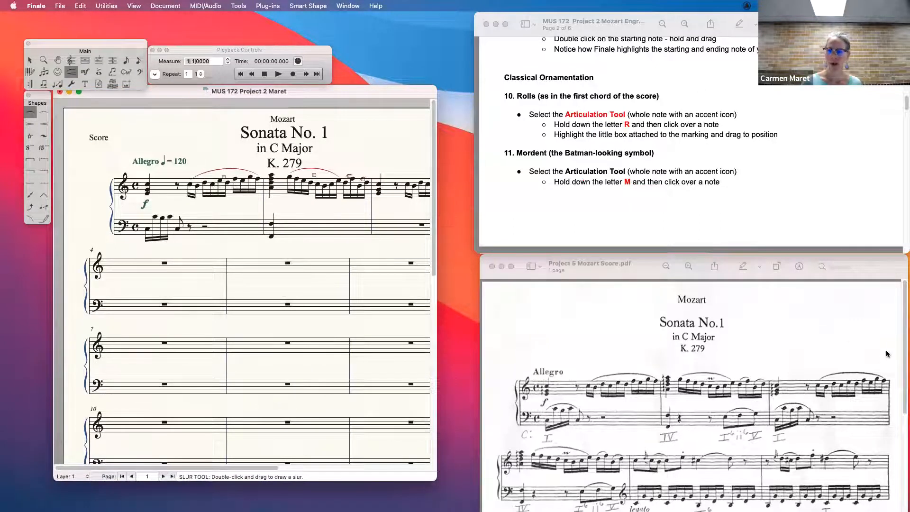
drag(904, 339, 901, 370)
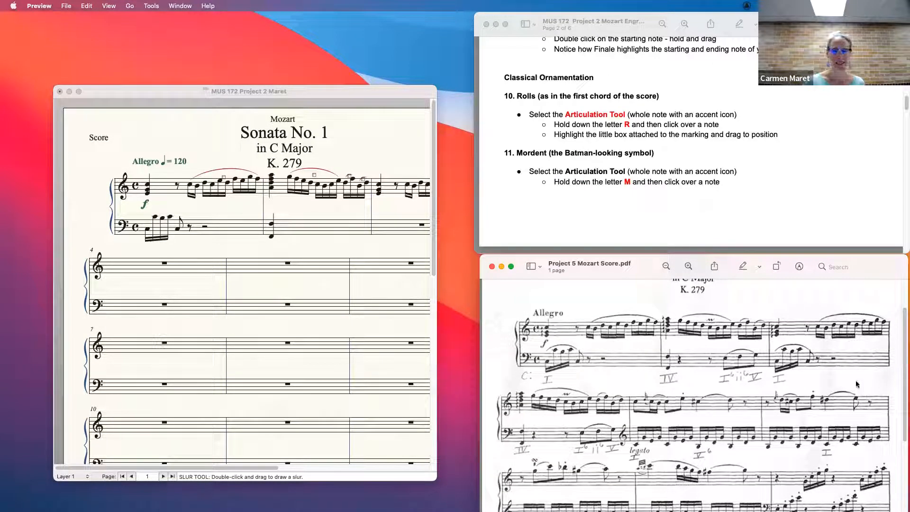
click(172, 92)
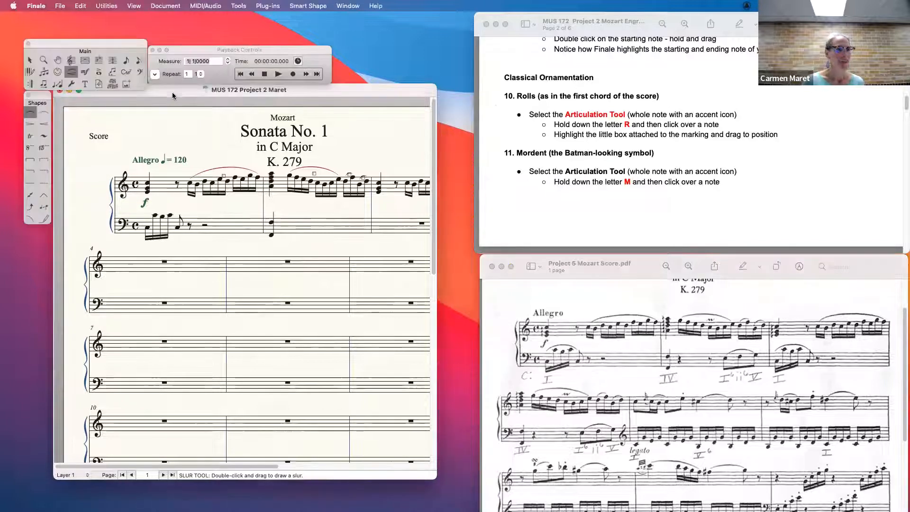
click(99, 75)
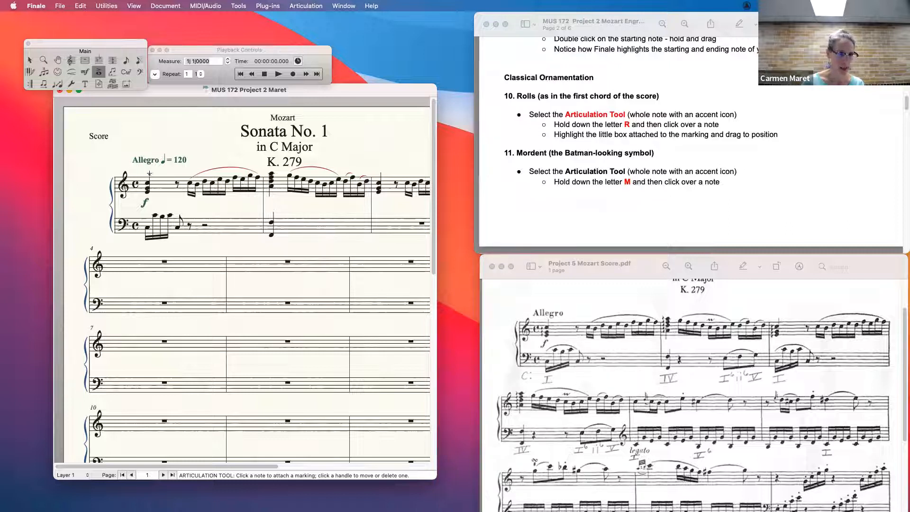
click(148, 173)
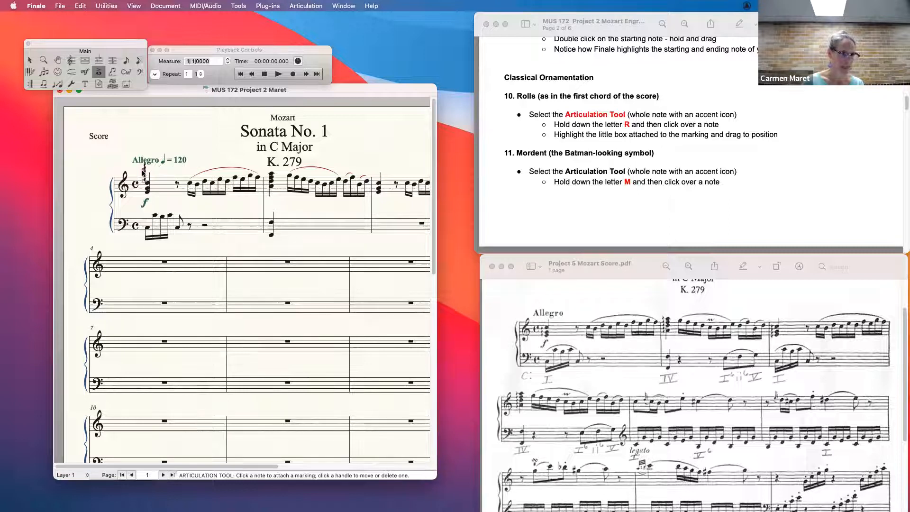
drag(144, 170, 141, 184)
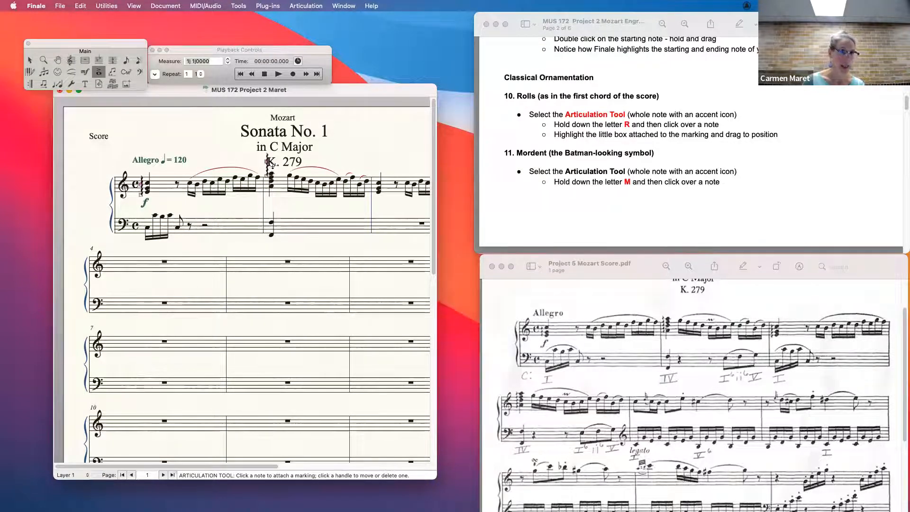
Add rolls to the opening treble chords of measures 2 and 3, positioning each one directly before its chord
key(r)
drag(268, 166, 265, 178)
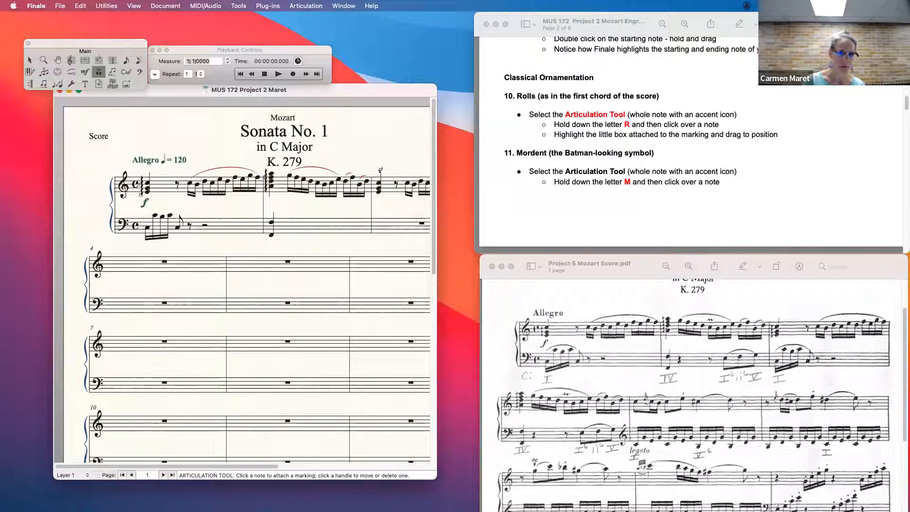
click(376, 169)
drag(375, 168, 374, 185)
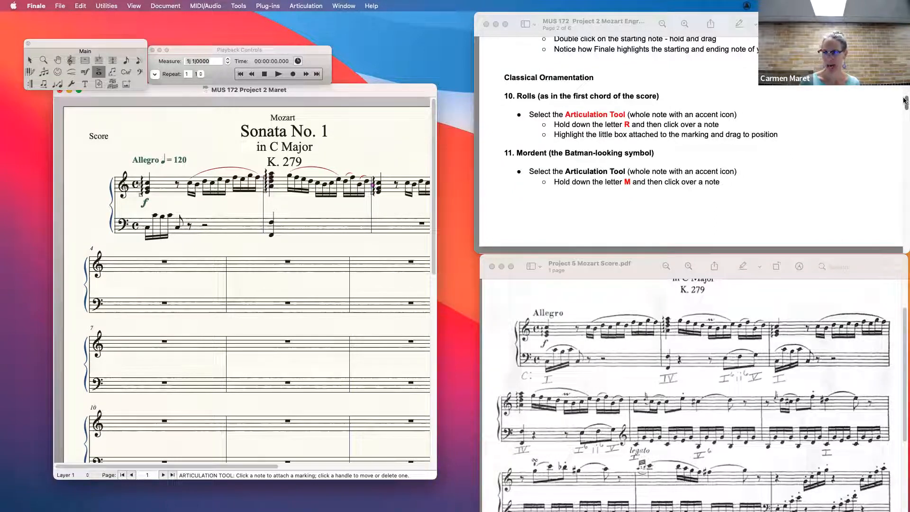
Check the Mordent instructions and add a mordent above the fourth treble sixteenth-note area of measure 2 with the Articulation Tool
drag(905, 102, 905, 104)
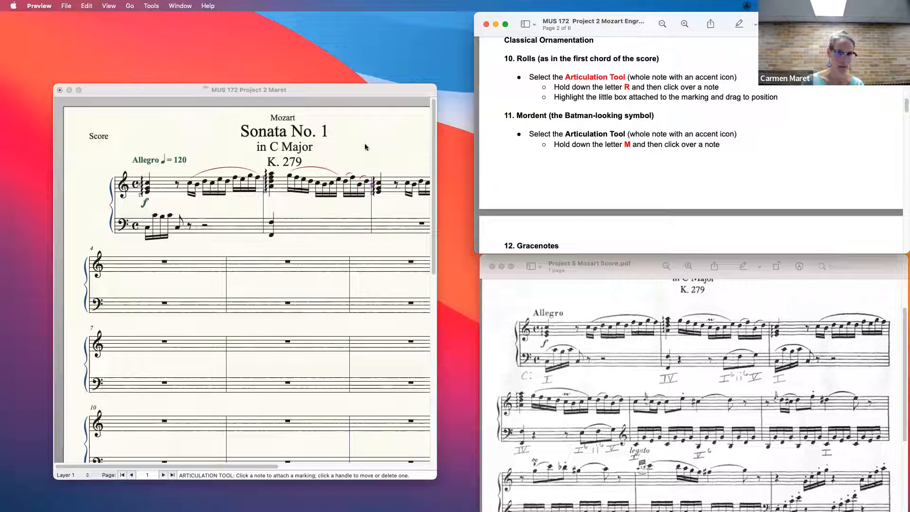
click(340, 164)
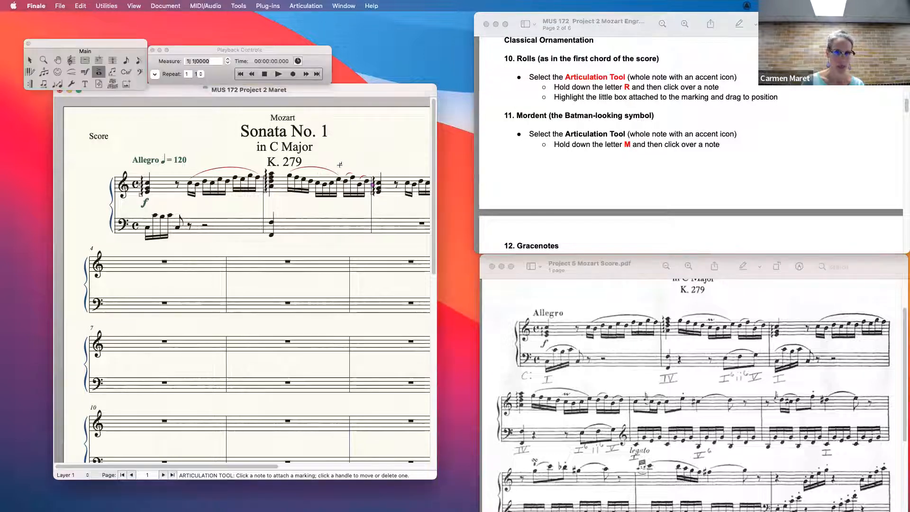
click(316, 175)
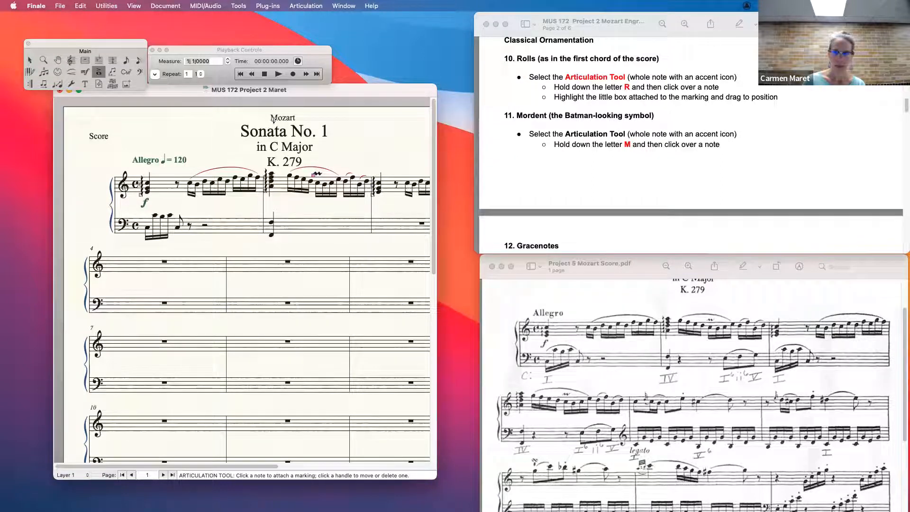
Check the Trills instructions and the reference score, and add a trill above the first sixteenth note of measure 3's treble run
drag(905, 106, 905, 112)
drag(904, 106, 904, 121)
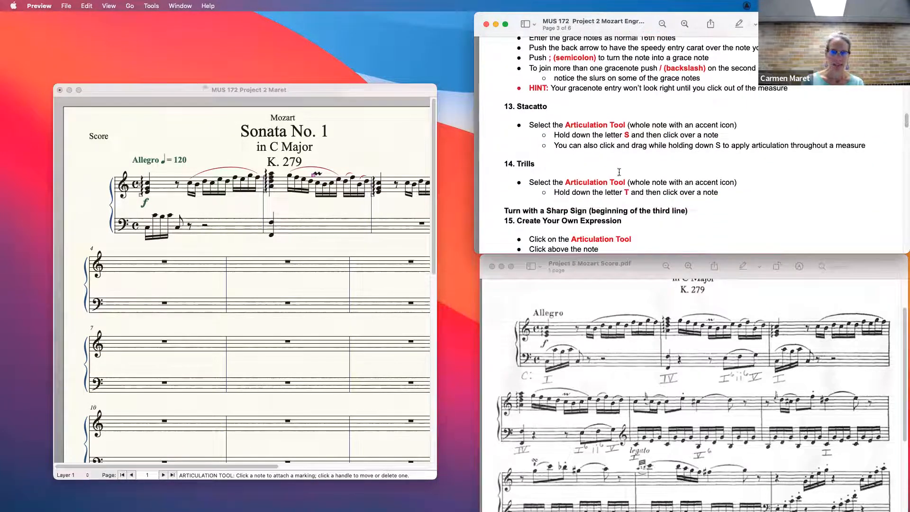
drag(904, 333, 904, 437)
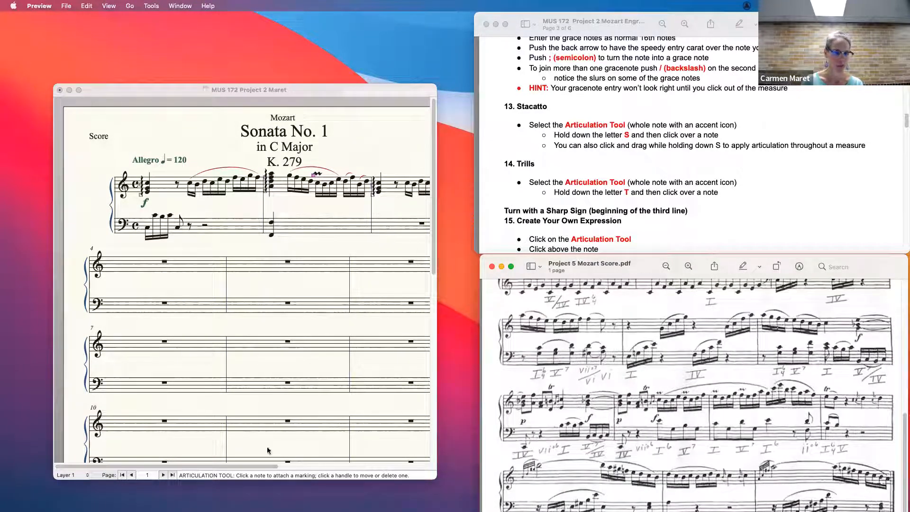
drag(258, 466, 303, 479)
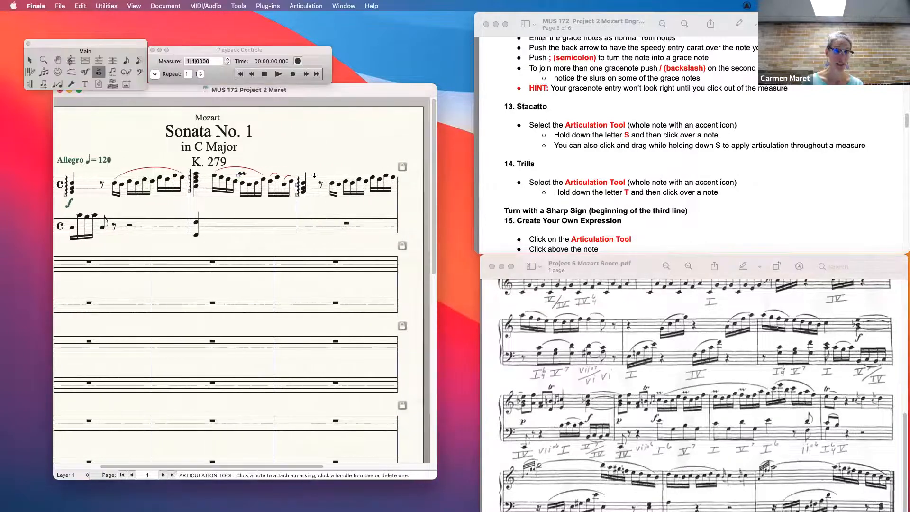
click(332, 174)
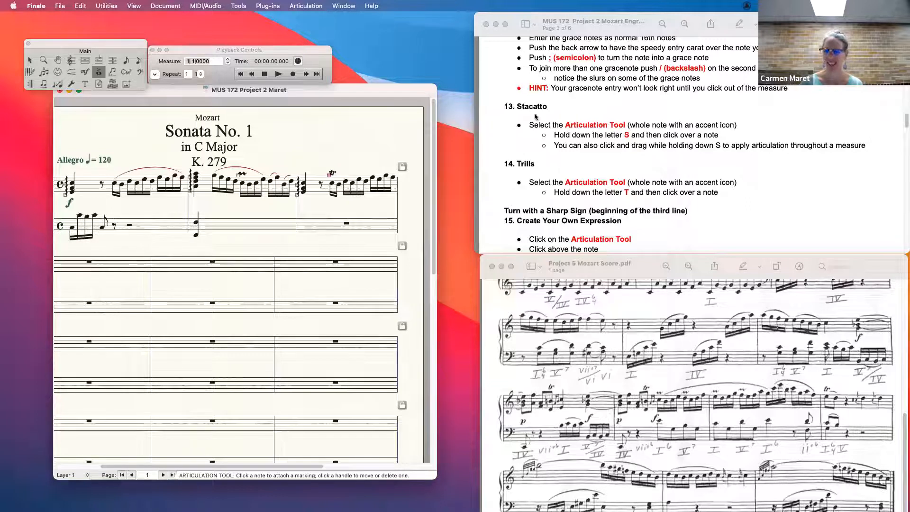
Check the Staccato instructions, try a single staccato on a sixteenth note in measure 3's treble run, and remove it
click(905, 121)
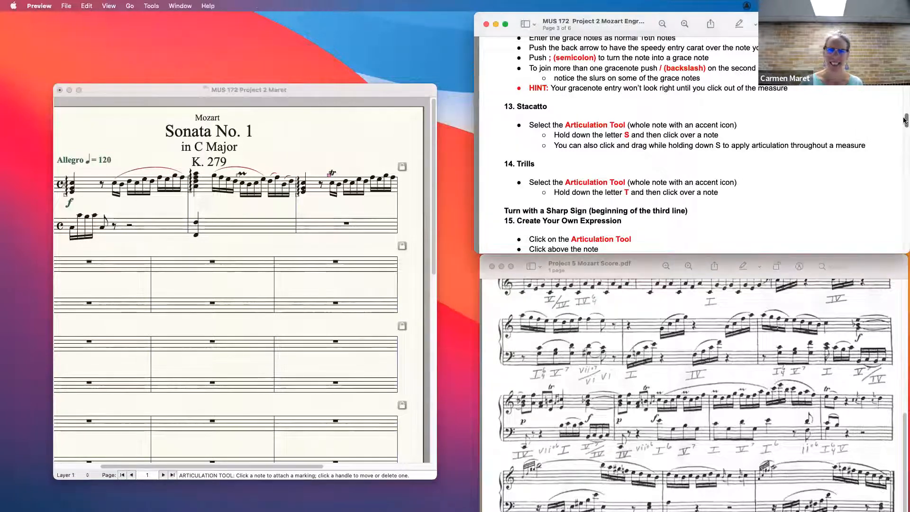
scroll(900, 120, up, 1)
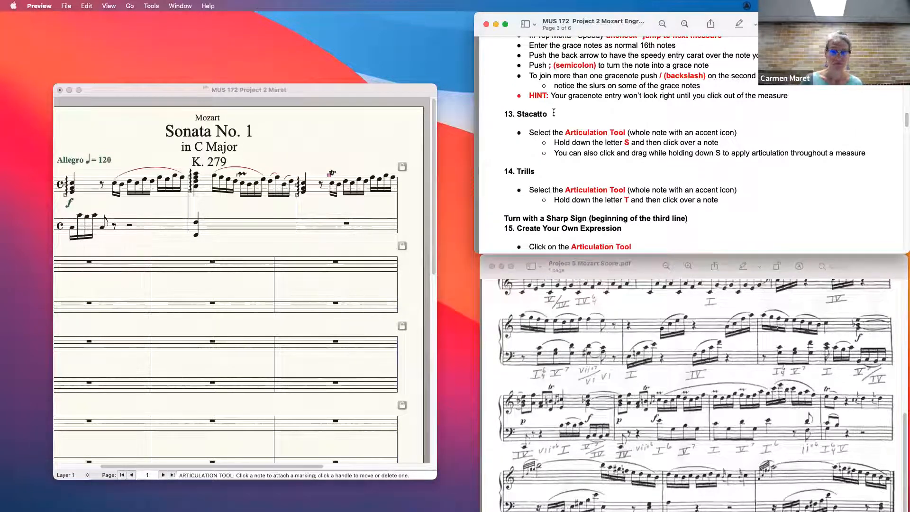
click(359, 163)
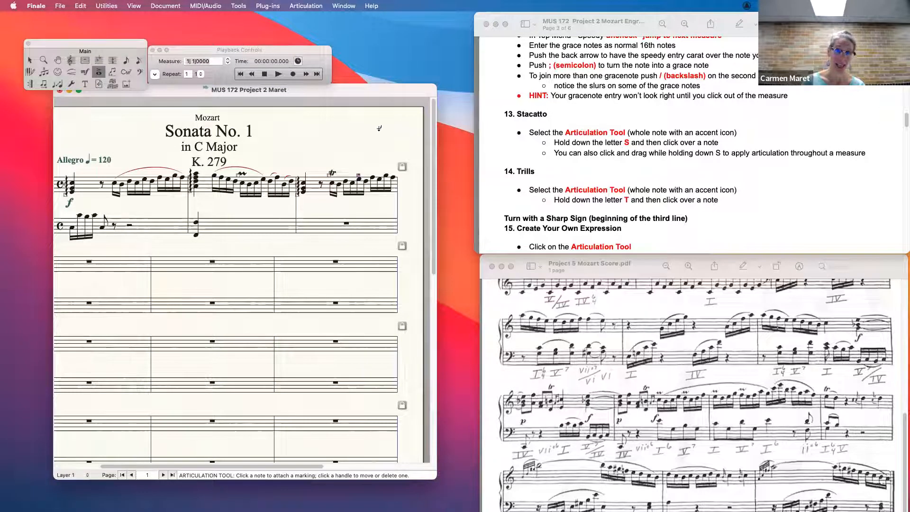
click(365, 136)
Try staccatos across several of measure 3's treble sixteenth notes at once with the Articulation Tool, and delete them together
click(518, 274)
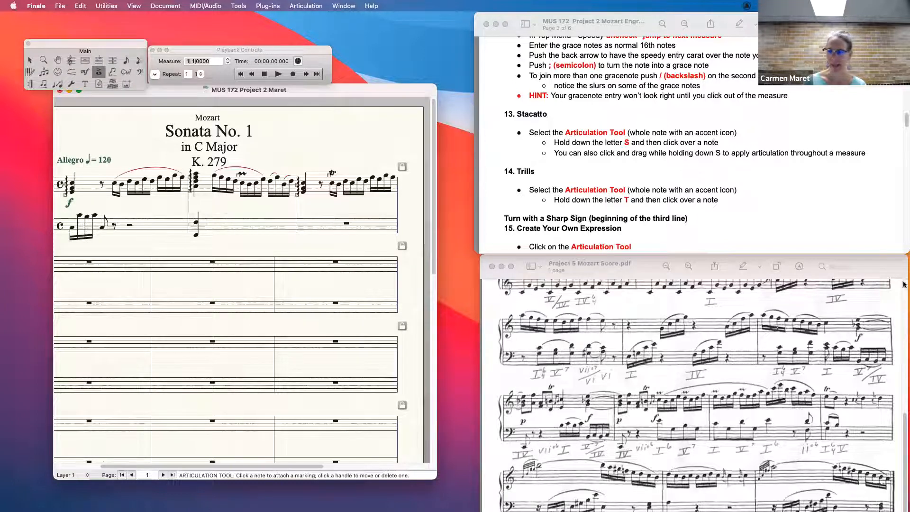
click(904, 432)
scroll(829, 407, up, 5)
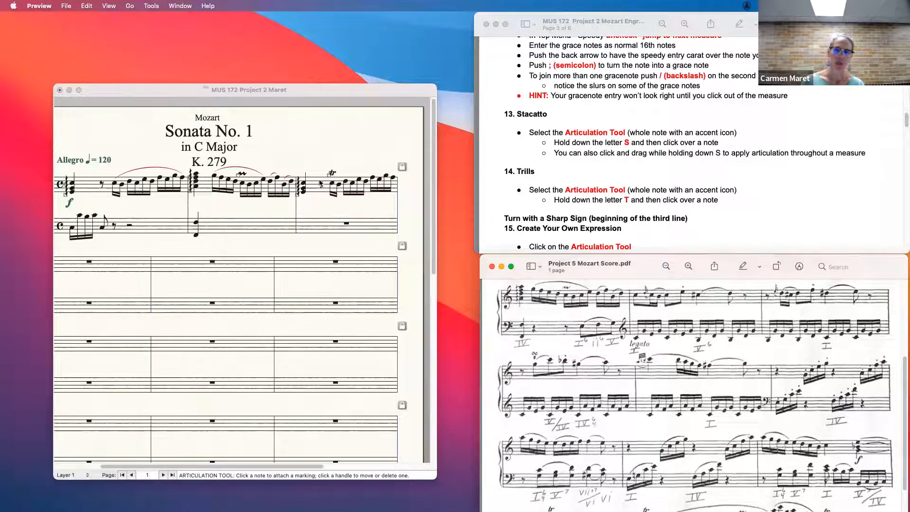
click(344, 164)
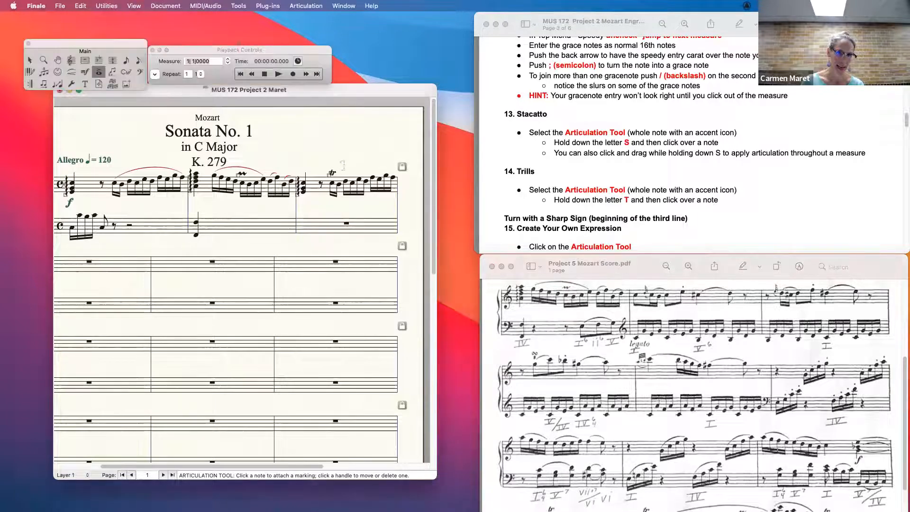
drag(353, 195, 397, 216)
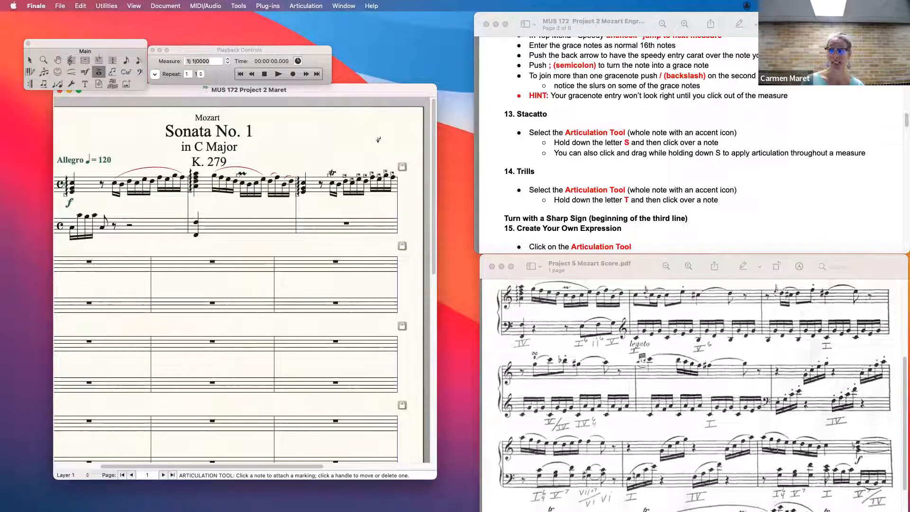
drag(340, 156, 400, 198)
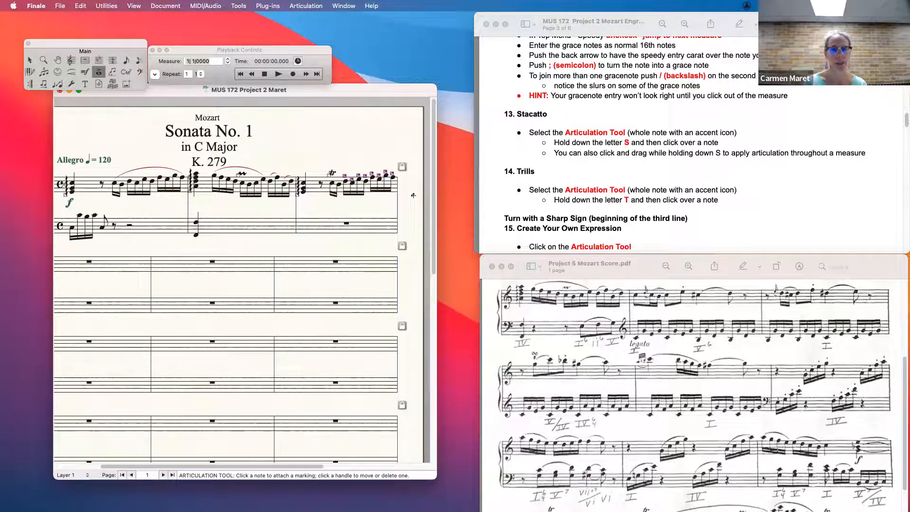
click(413, 196)
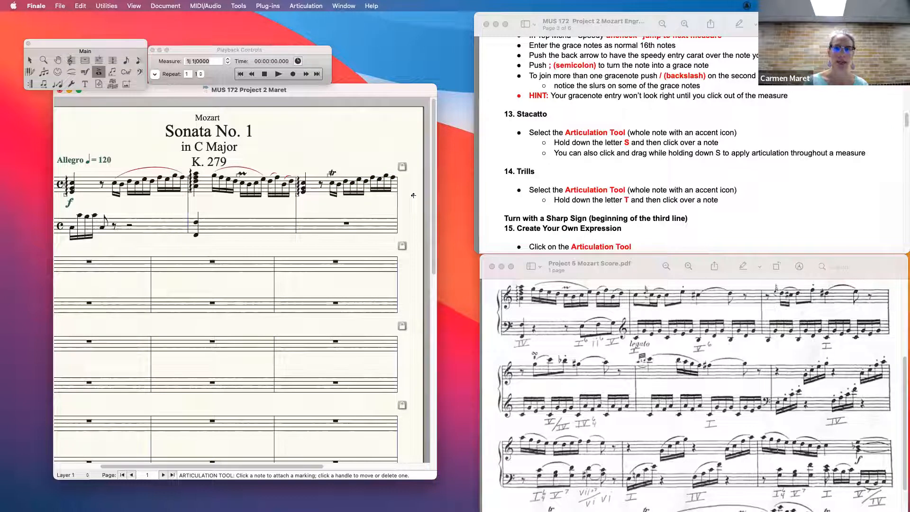
Review the Gracenotes instructions and locate the grace notes in the Mozart reference score
click(811, 145)
scroll(810, 145, up, 5)
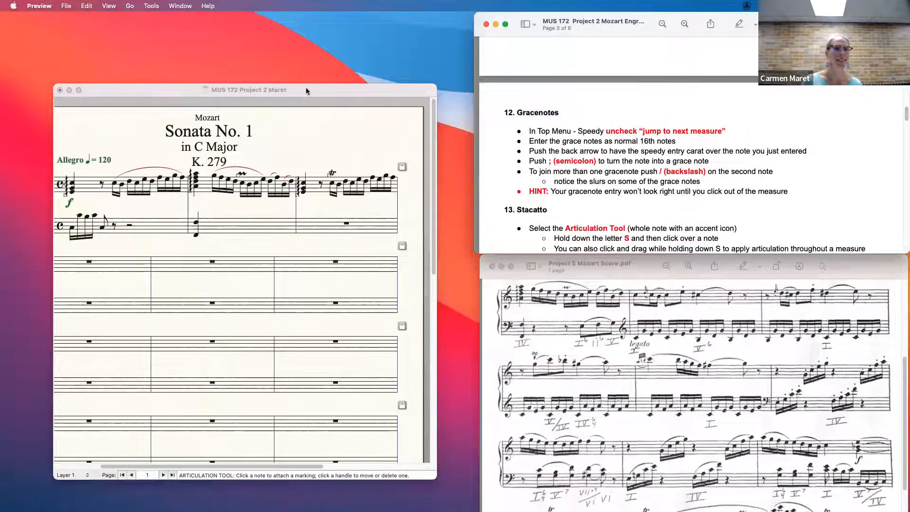
click(421, 250)
drag(285, 464, 262, 460)
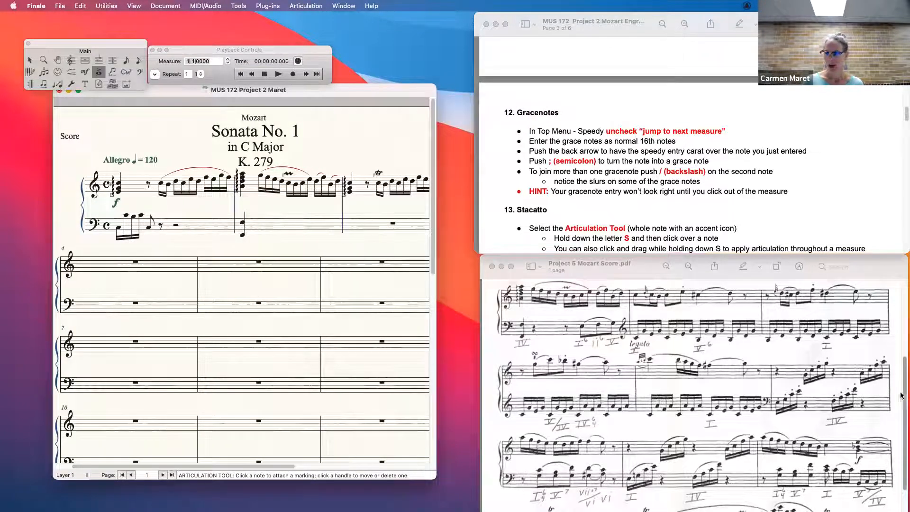
drag(903, 388, 903, 357)
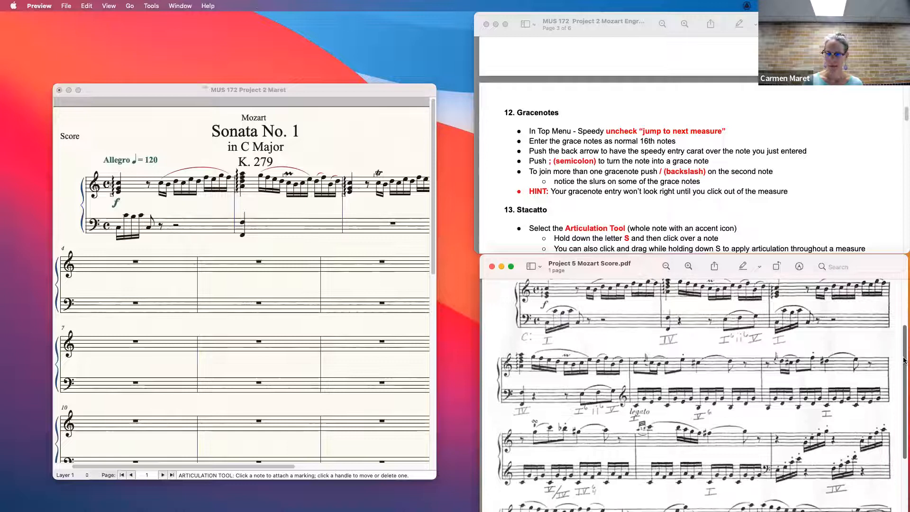
scroll(644, 369, down, 3)
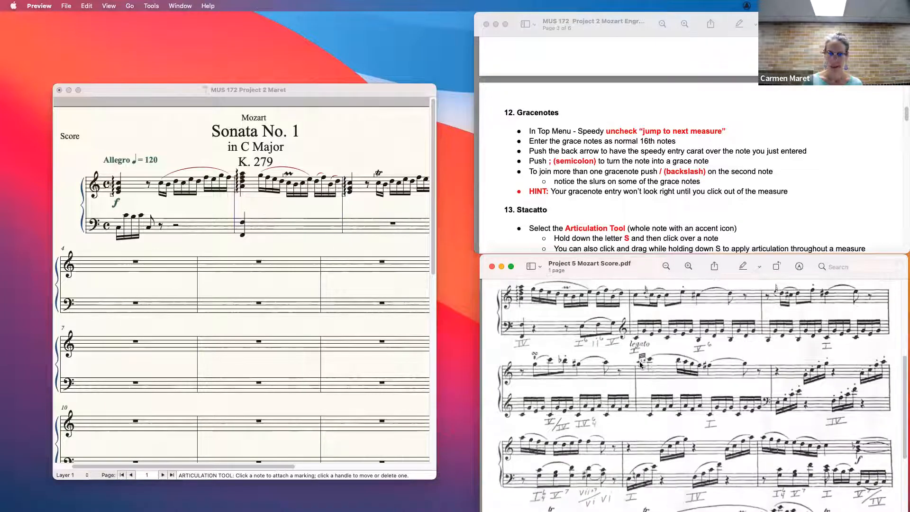
drag(144, 94, 144, 93)
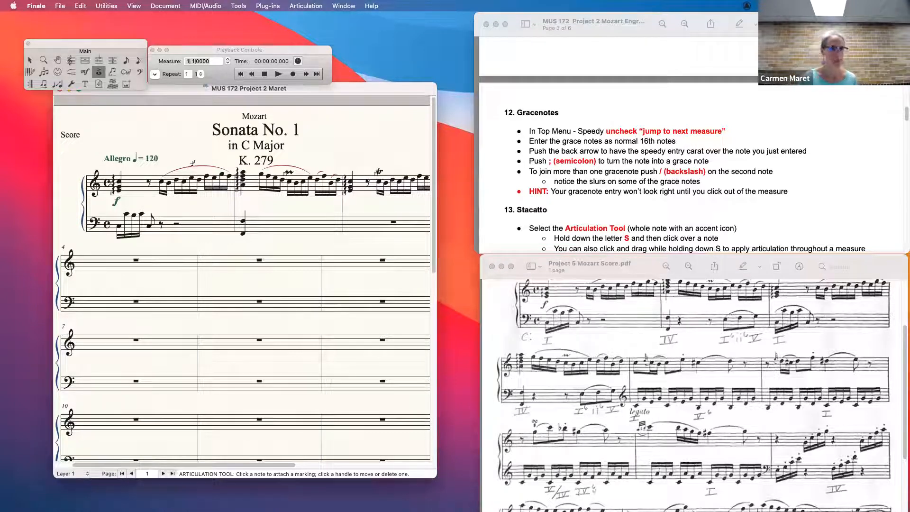
Open measure 5's treble staff with the Speedy Entry Tool and turn off Jump To Next Measure
click(140, 63)
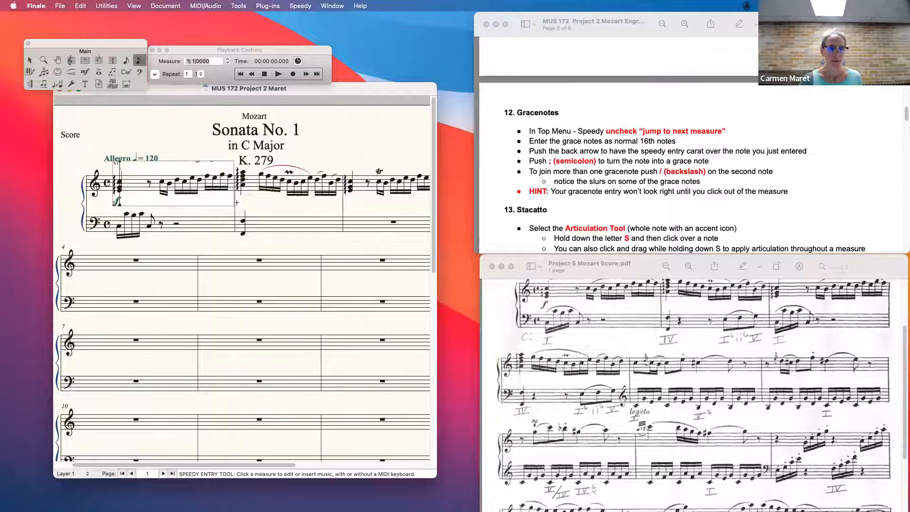
click(223, 260)
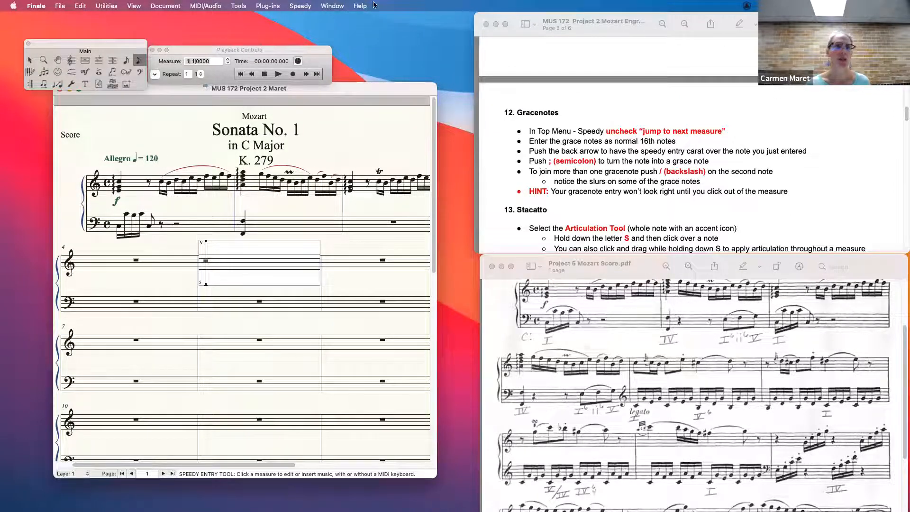
click(299, 6)
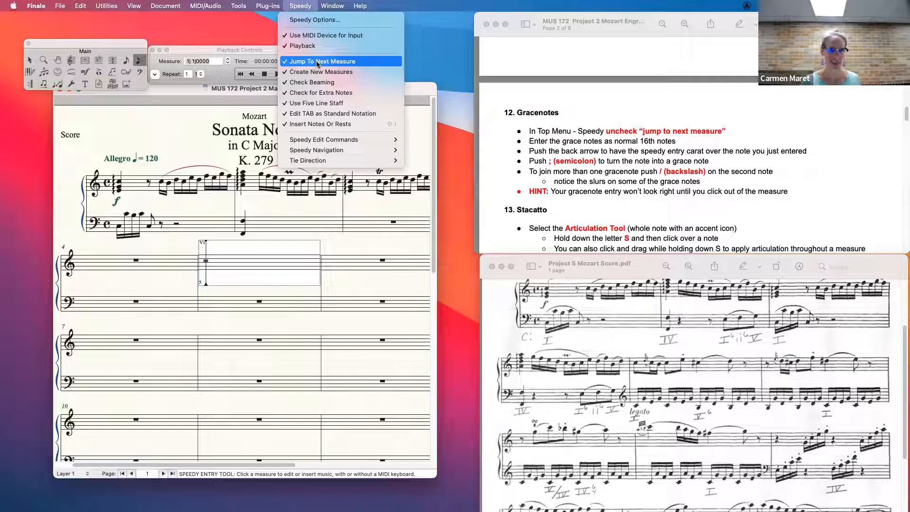
click(317, 62)
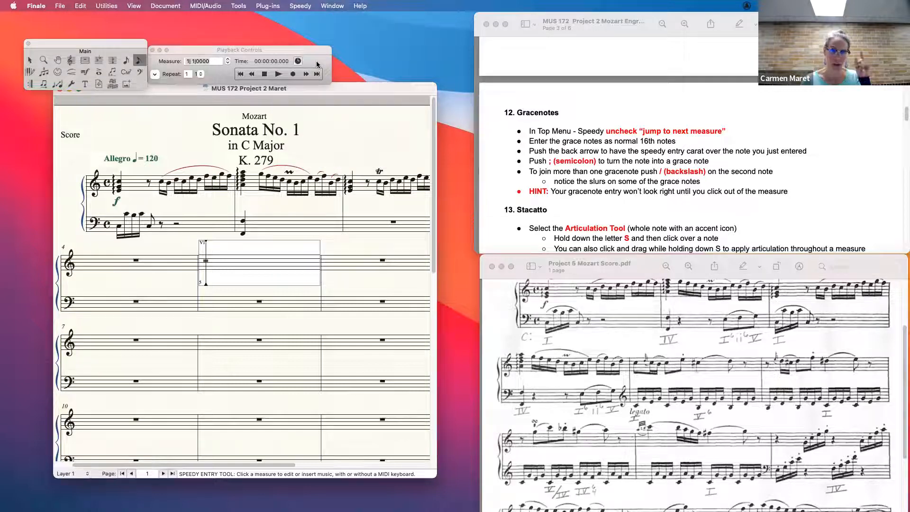
click(301, 6)
click(234, 272)
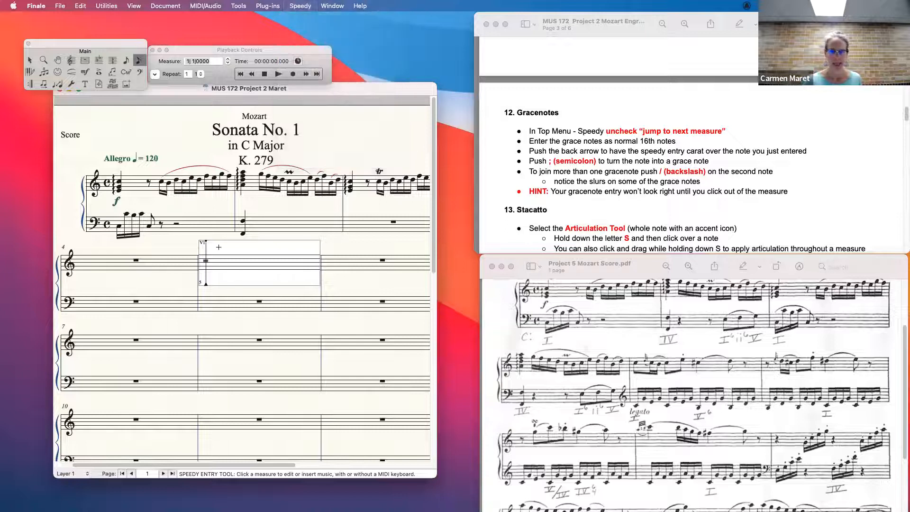
Enter two sixteenth notes at the start of measure 5's treble and turn the first into a grace note
key(3)
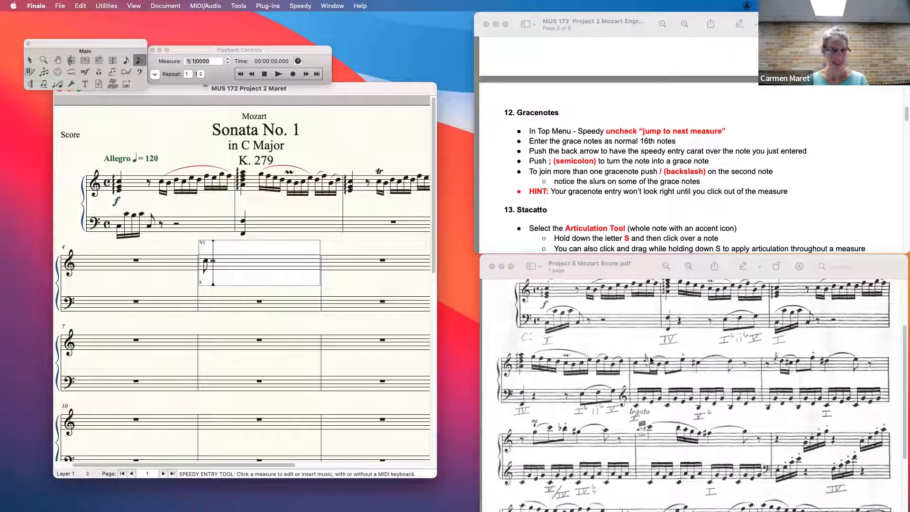
key(3)
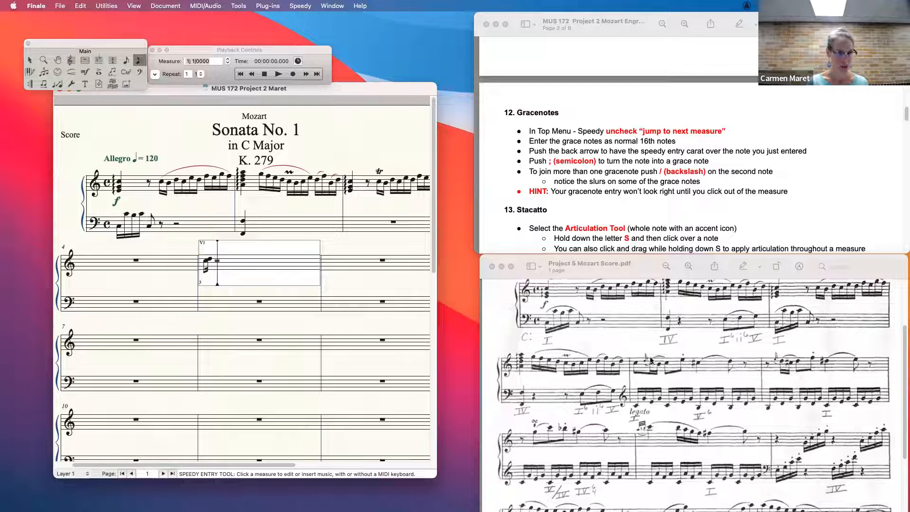
key(Left)
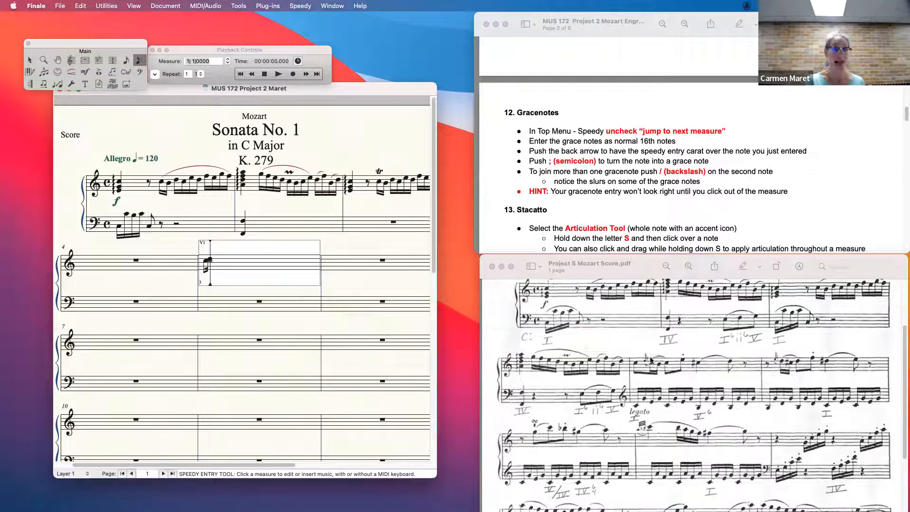
key(semicolon)
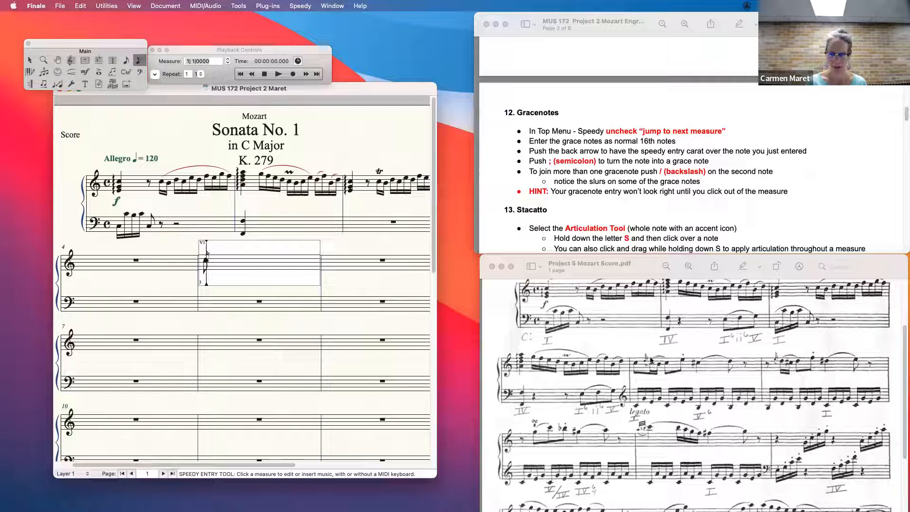
Enter the remaining sixteenth, eighth and quarter notes of measure 5's treble after the grace note and leave the measure
key(Right)
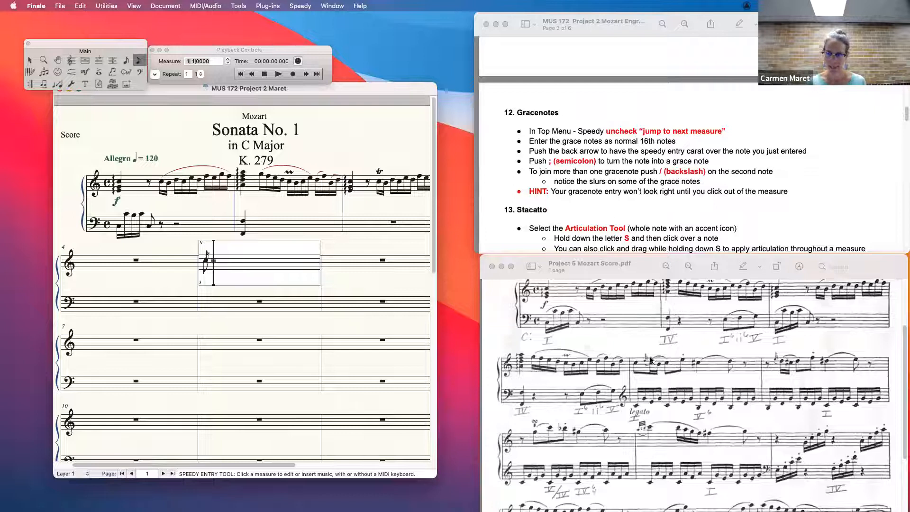
key(3)
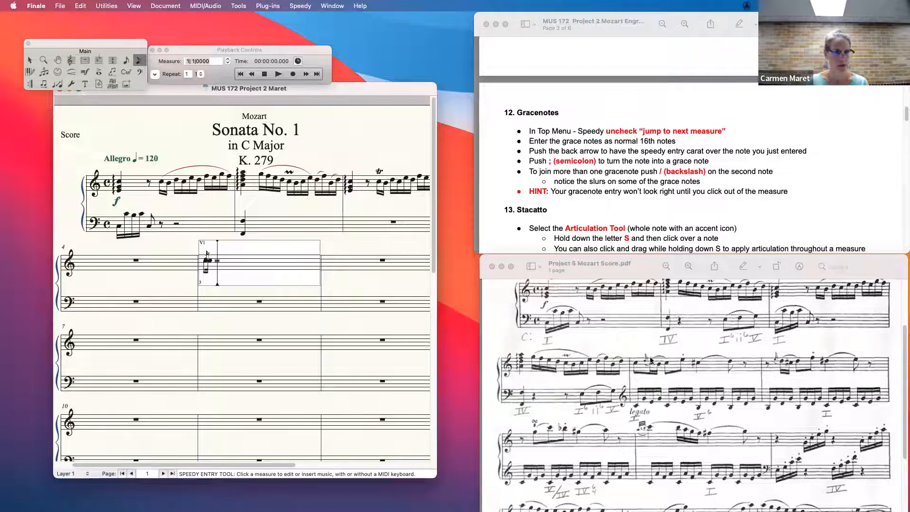
key(3)
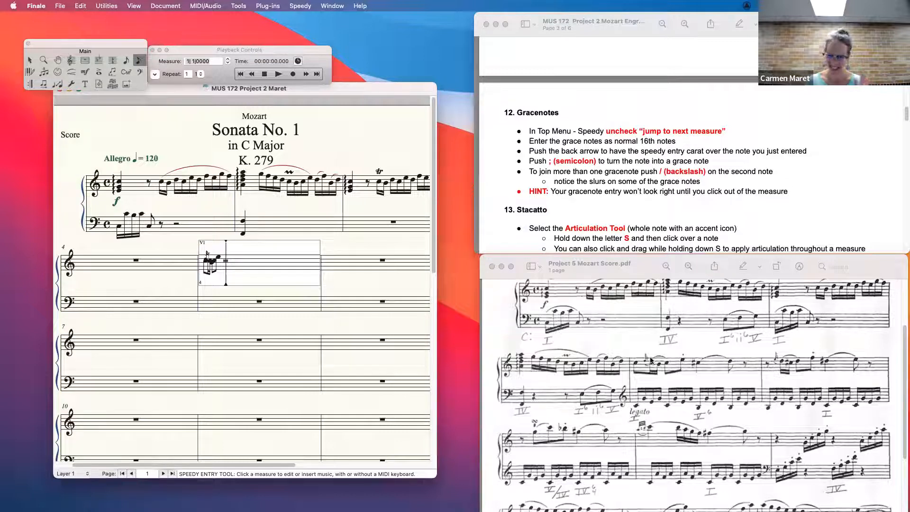
key(3)
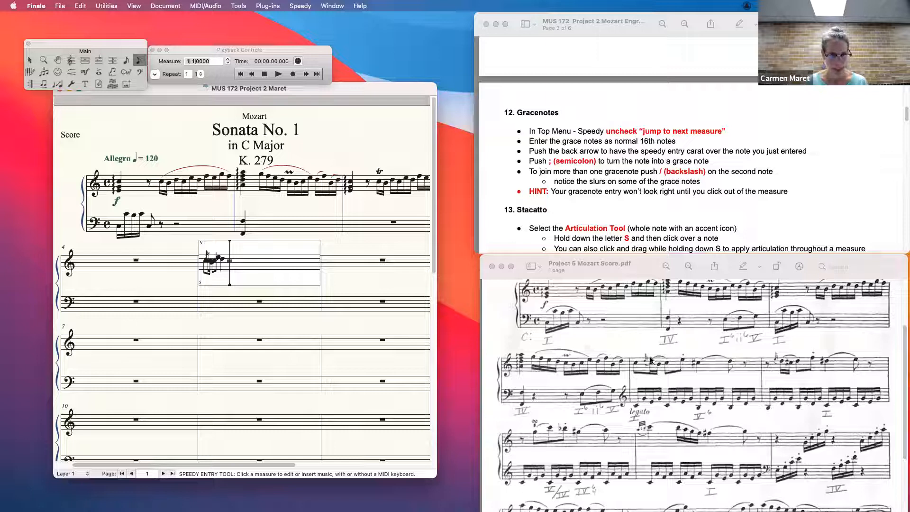
key(Left)
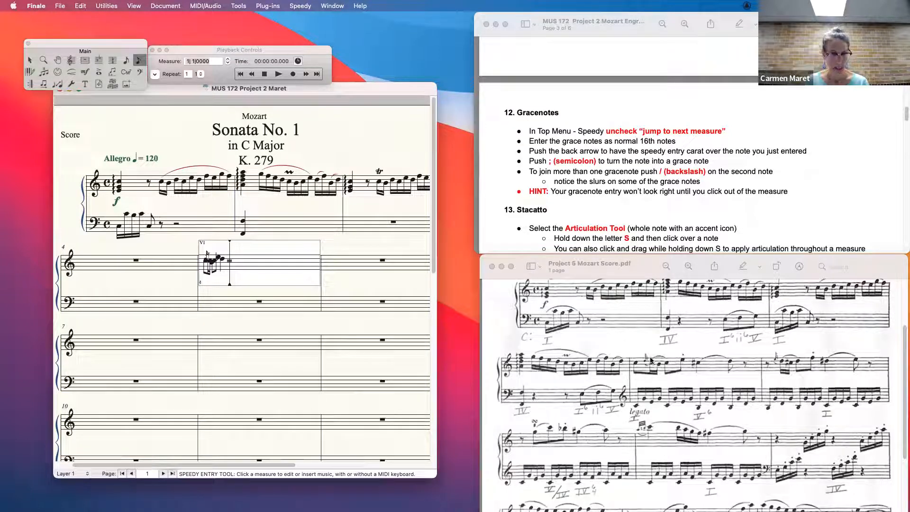
key(4)
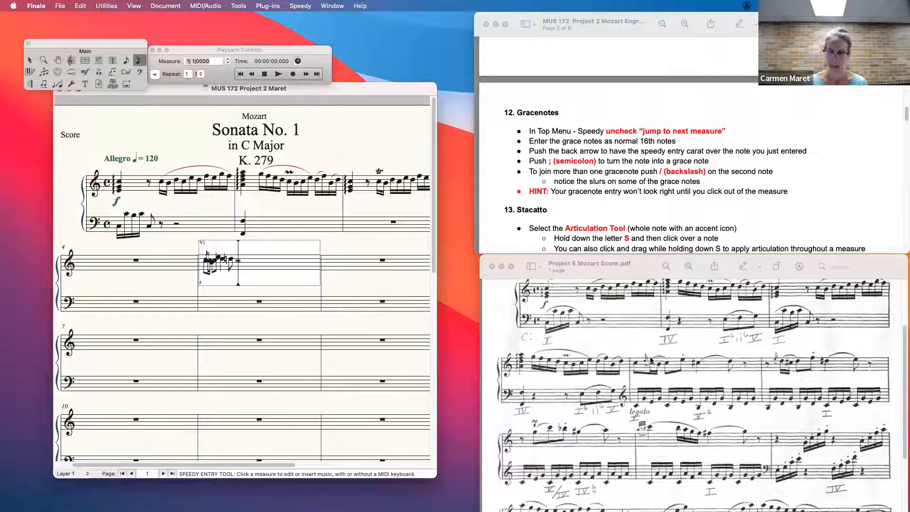
click(373, 245)
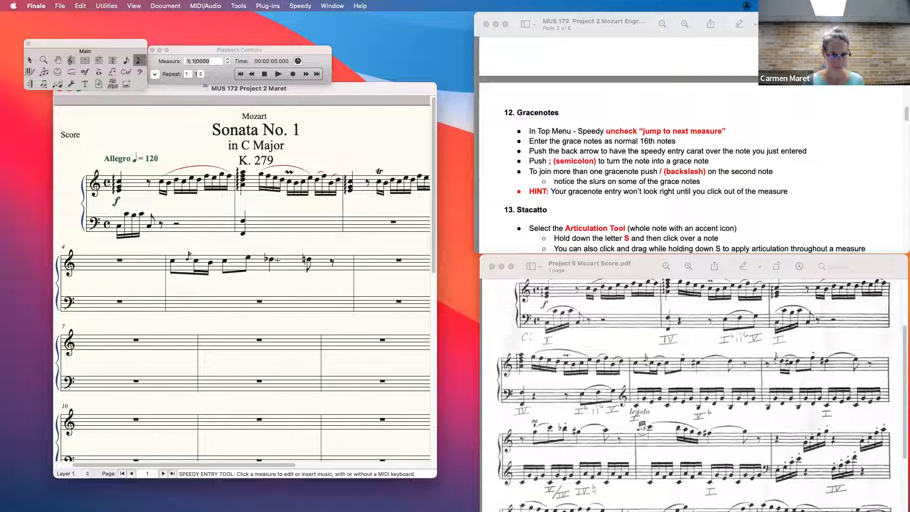
Respell the D-flat quarter note in measure 5's treble enharmonically as C-sharp with the Speedy Entry Tool
click(697, 365)
click(272, 265)
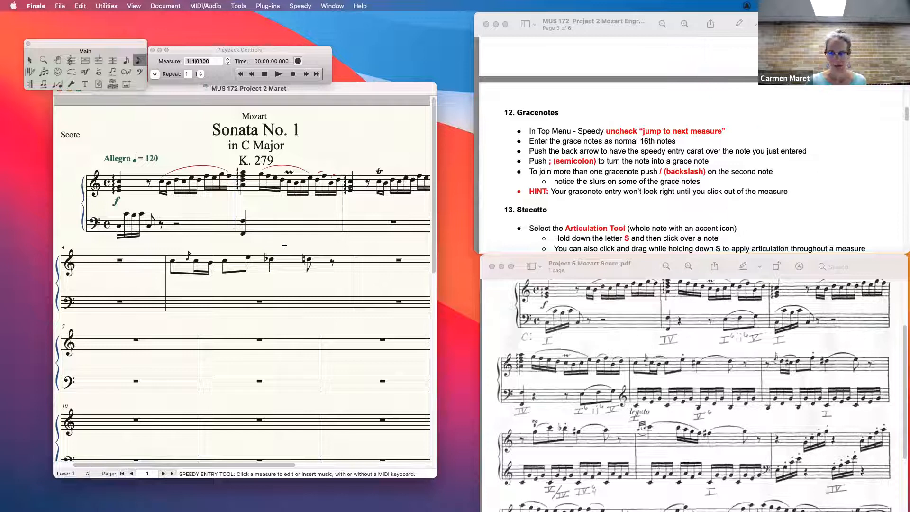
click(271, 259)
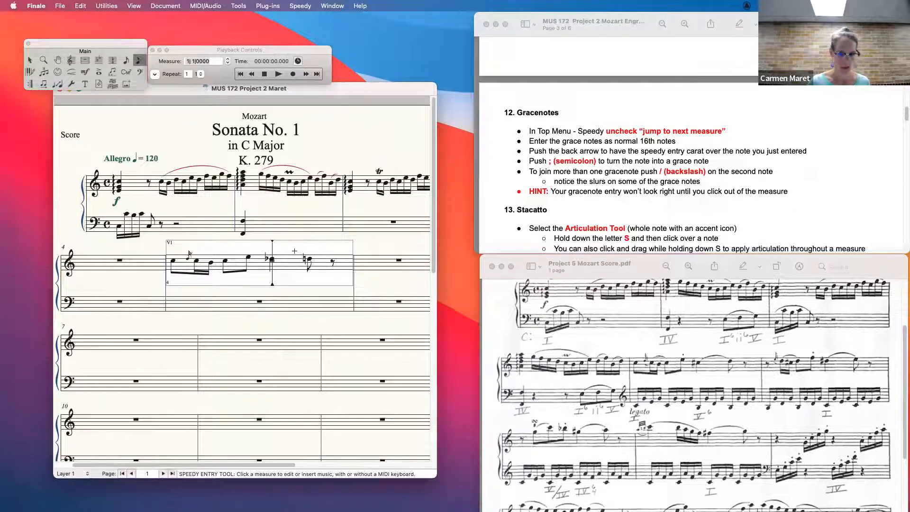
key(9)
key(9)
key(9)
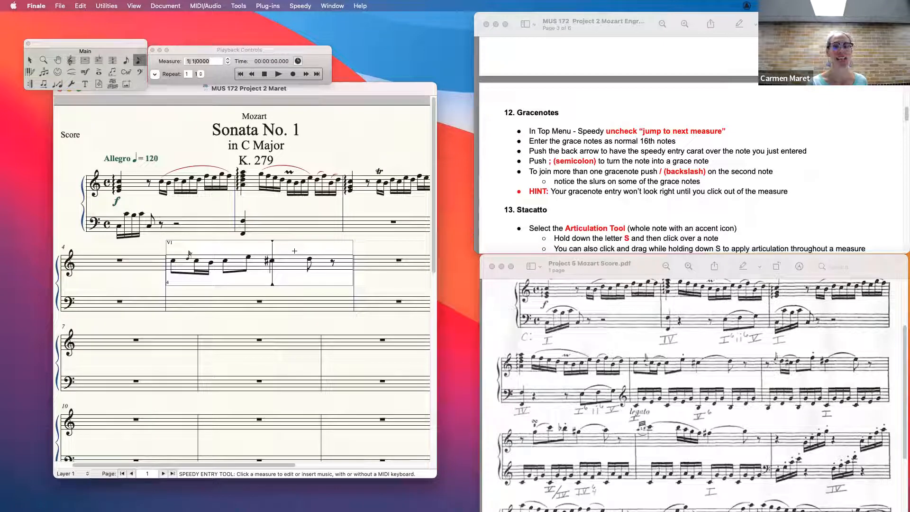
key(9)
key(9)
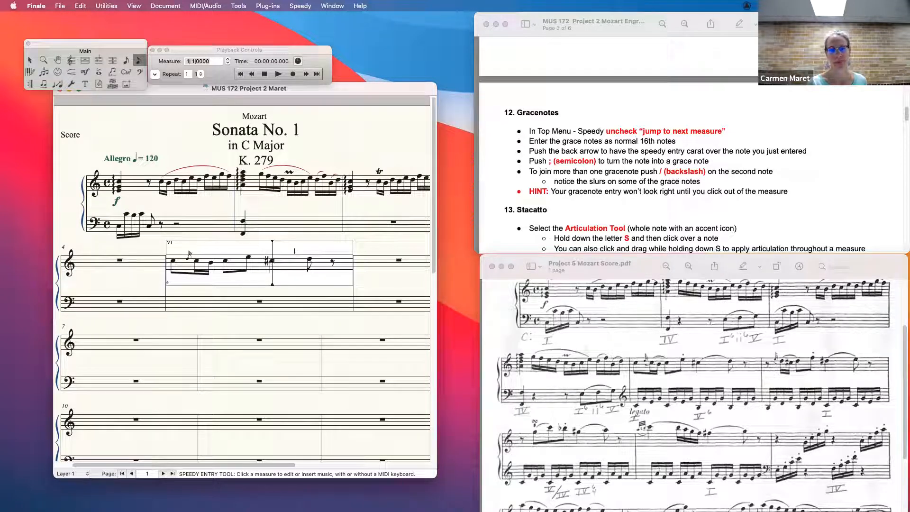
key(9)
key(9)
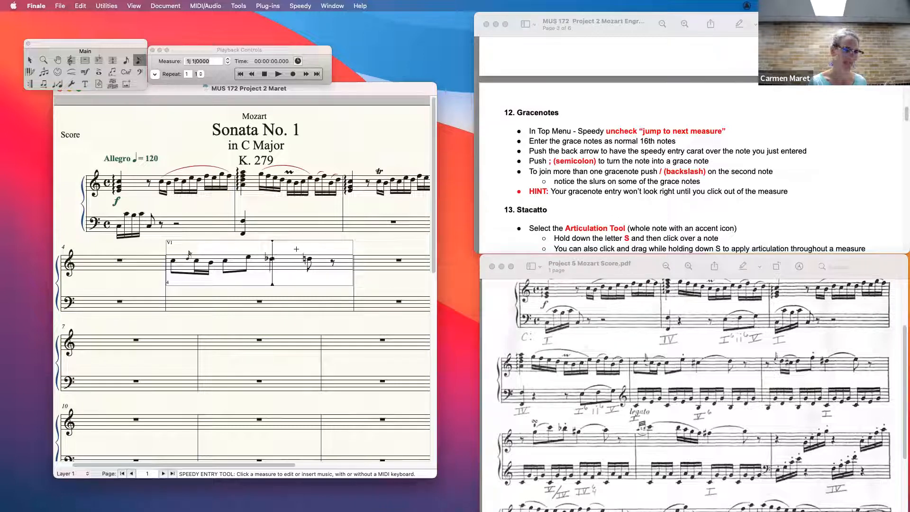
click(216, 239)
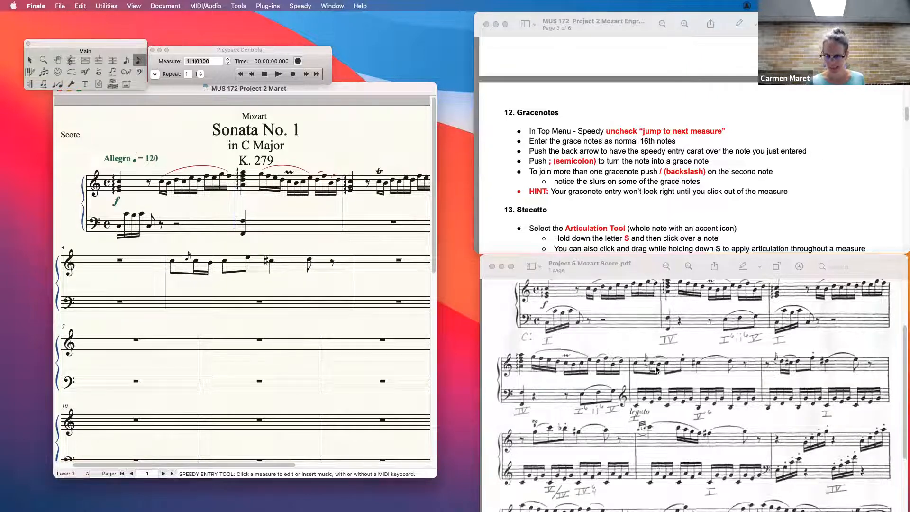
Draw a slur over the notes following the grace note in measure 5's treble
click(71, 71)
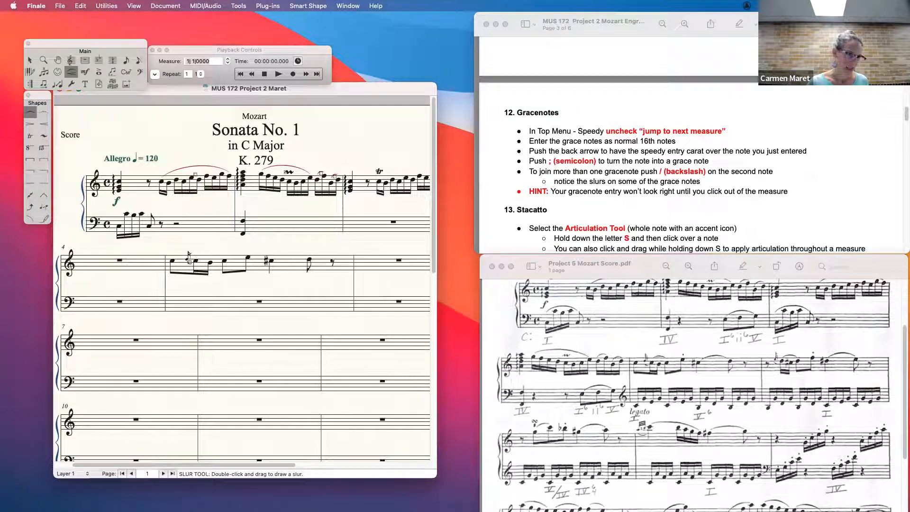
drag(189, 256, 211, 260)
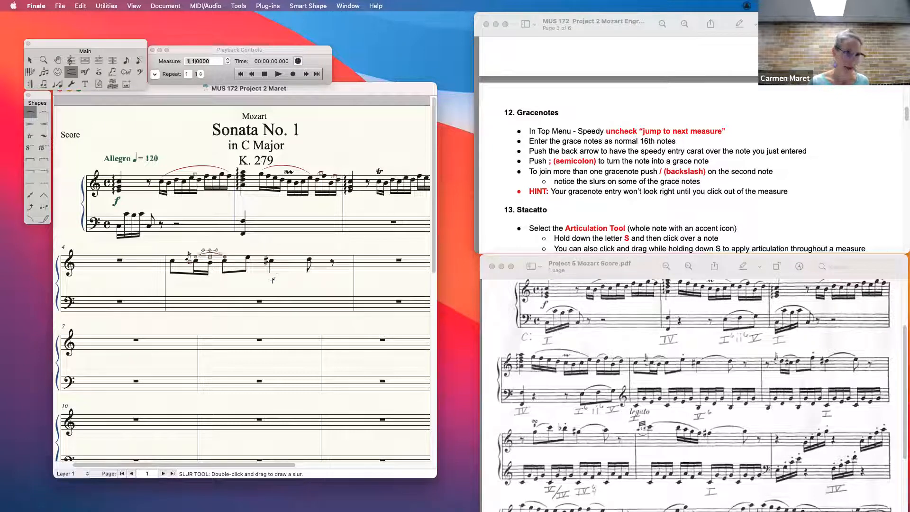
click(29, 59)
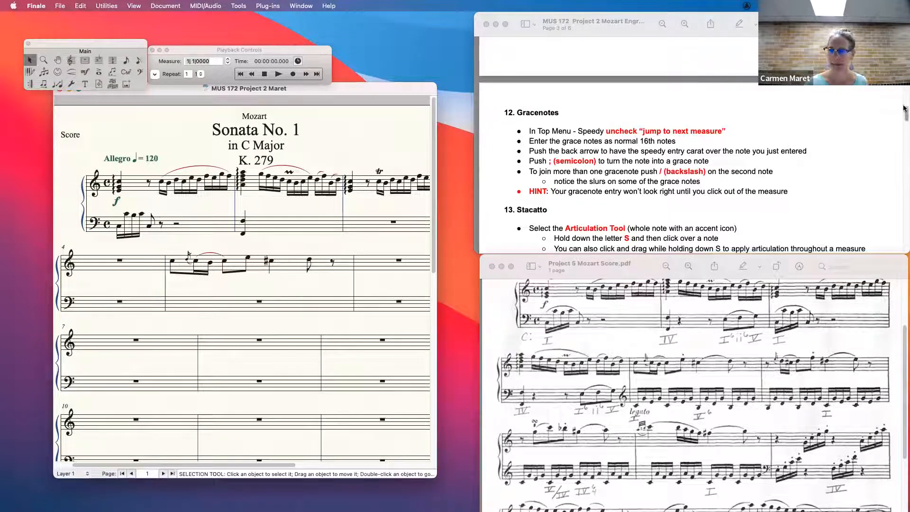
Show the Create Your Own Expression instructions and the reference score's third line, and open measure 7's treble staff for Speedy Entry
drag(905, 113, 904, 130)
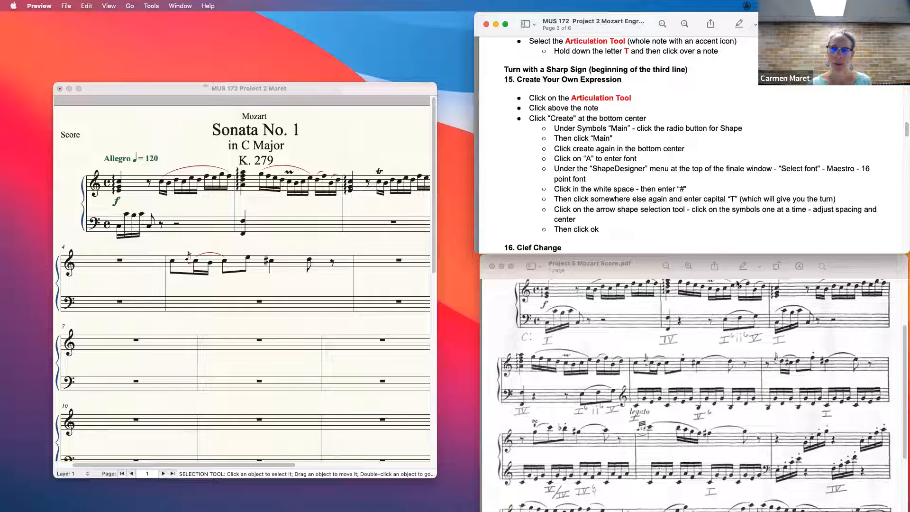
drag(903, 340, 903, 386)
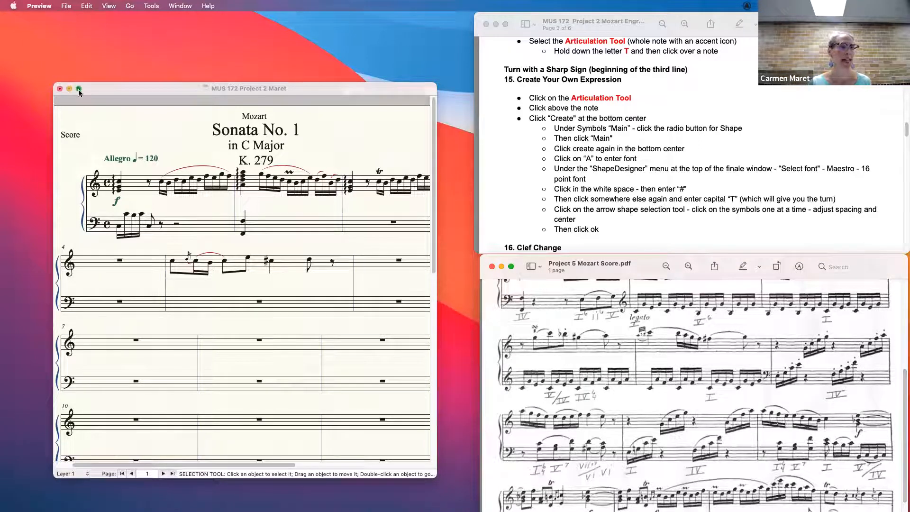
click(97, 90)
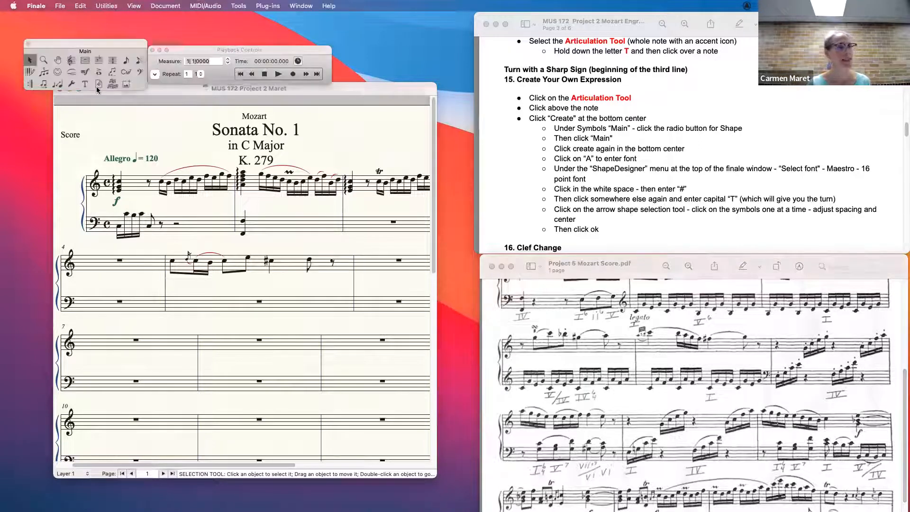
click(139, 60)
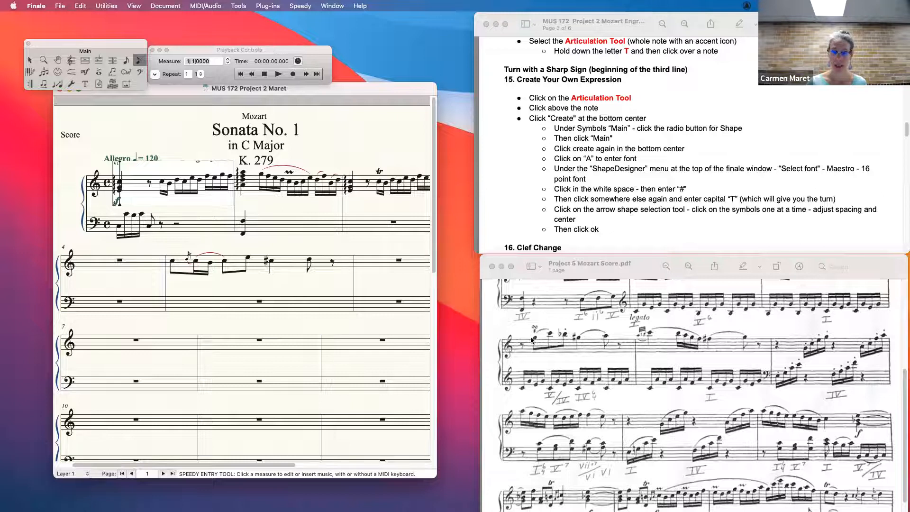
click(105, 339)
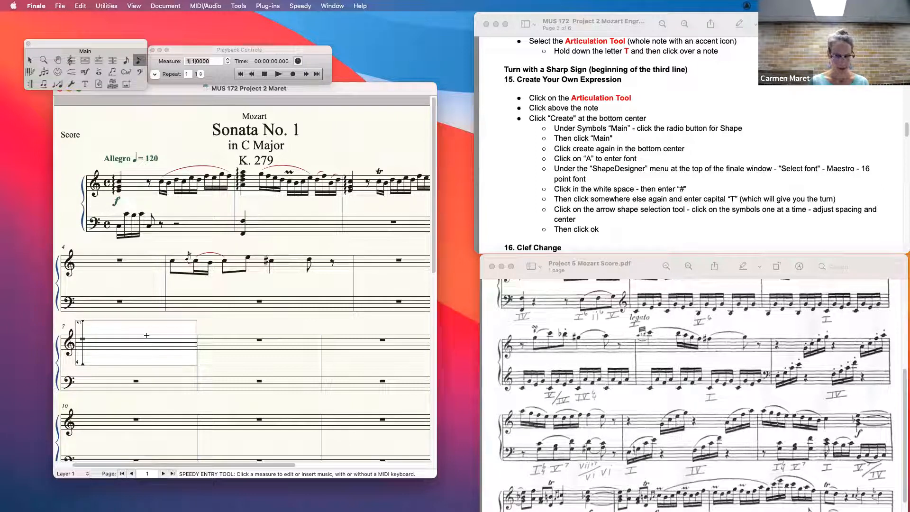
Enter an eighth rest followed by the notes of the reference score's third-line opening in measure 7's treble
key(4)
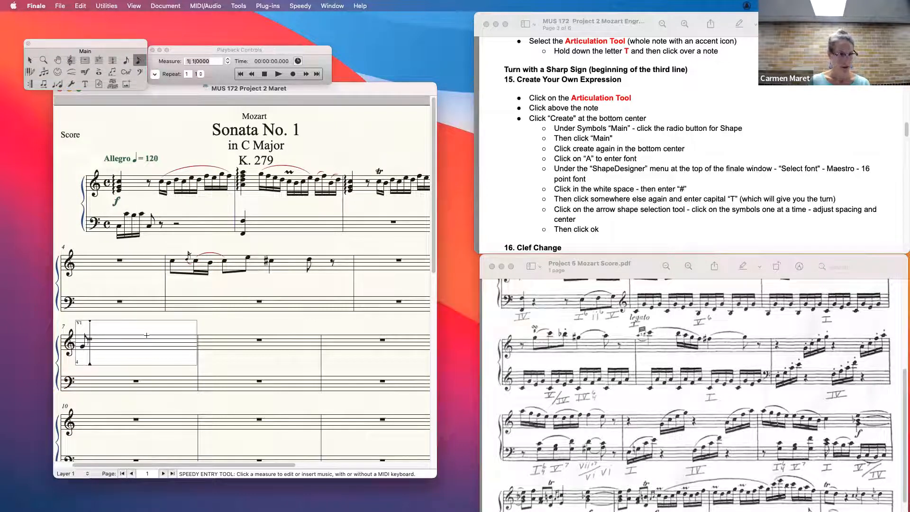
key(BackSpace)
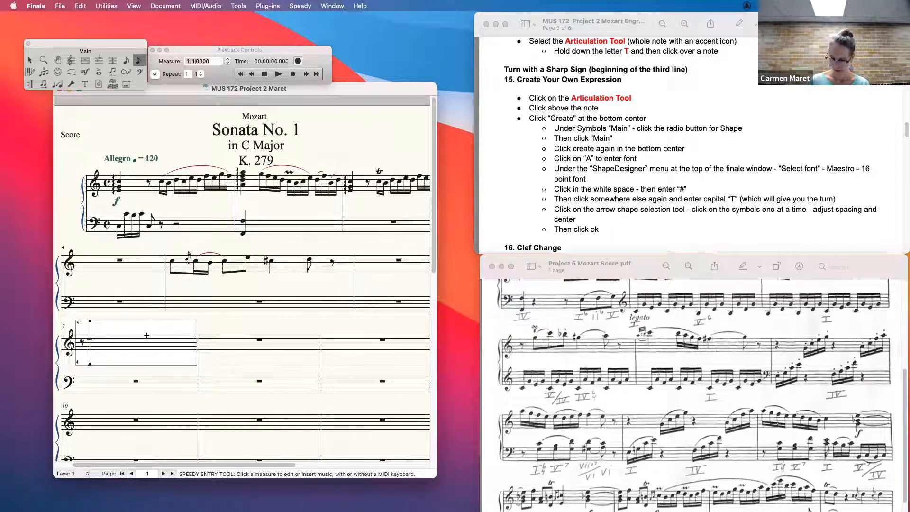
key(4)
key(BackSpace)
key(4)
key(4)
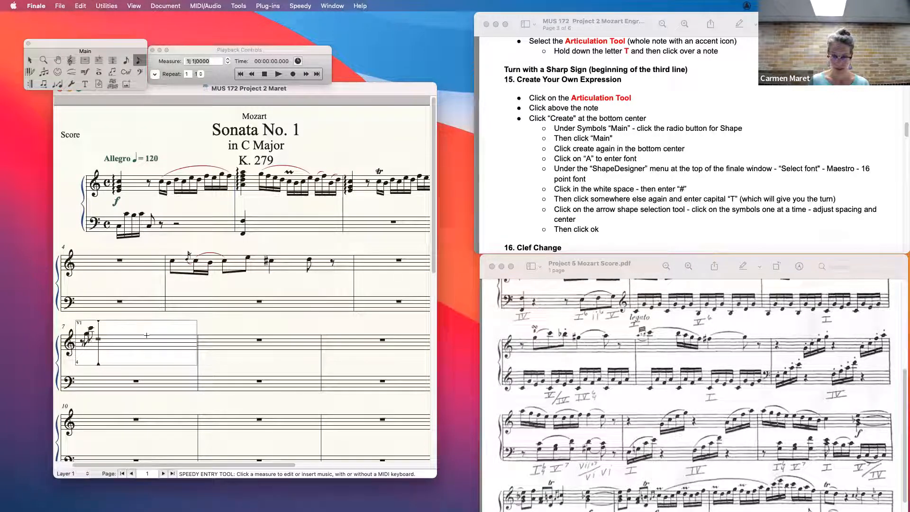
key(4)
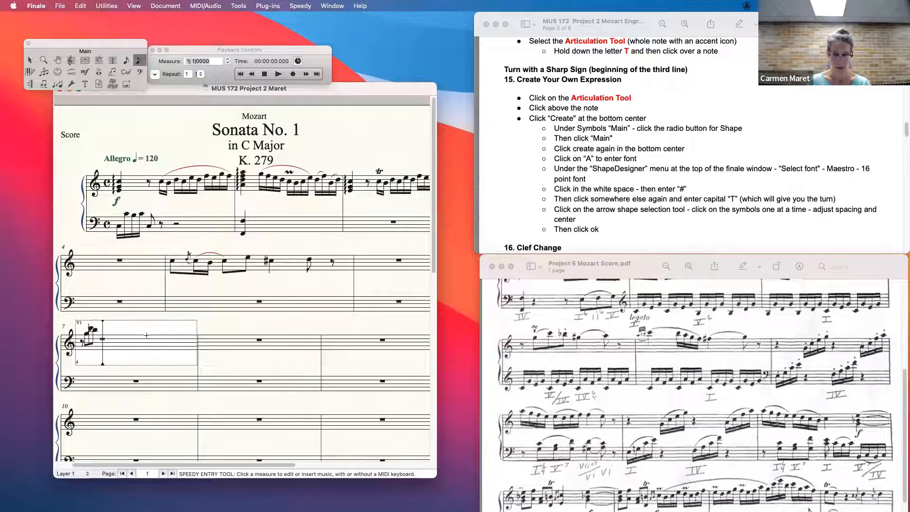
key(4)
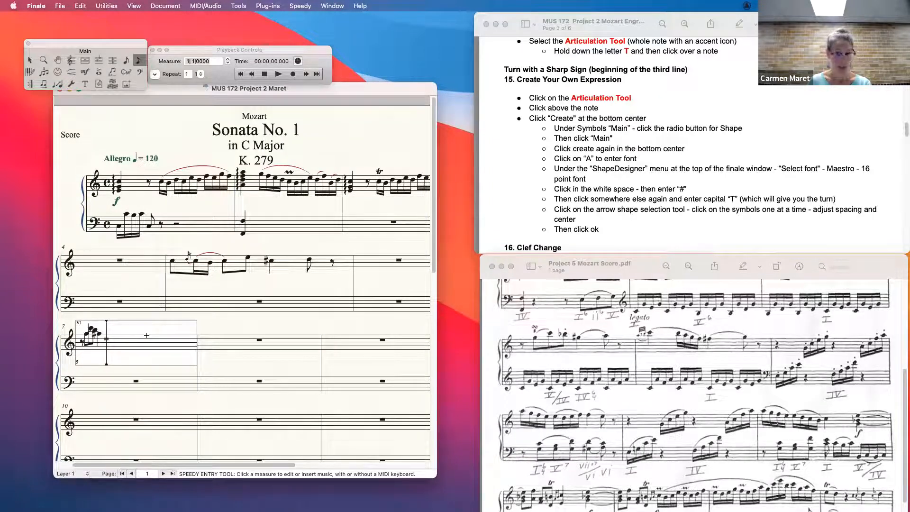
key(4)
click(248, 390)
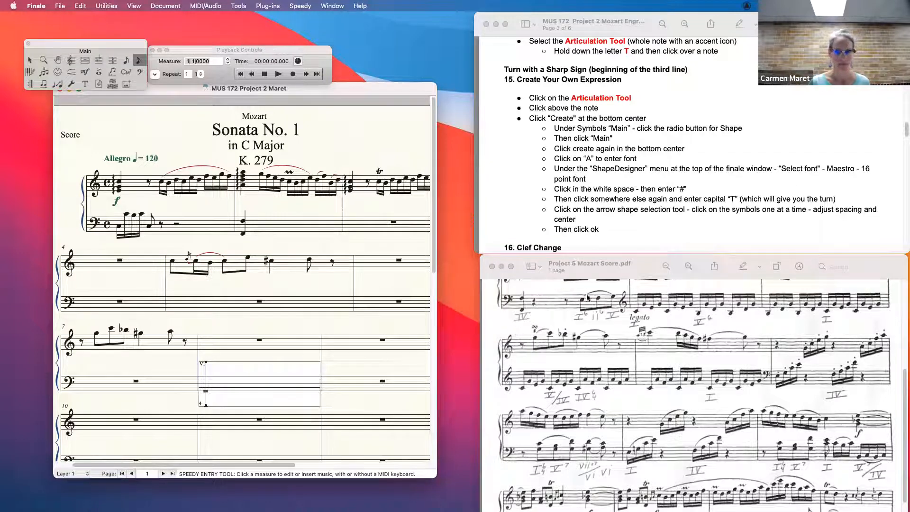
Start creating a custom articulation for the first note of measure 7's treble with the Articulation Tool
click(100, 71)
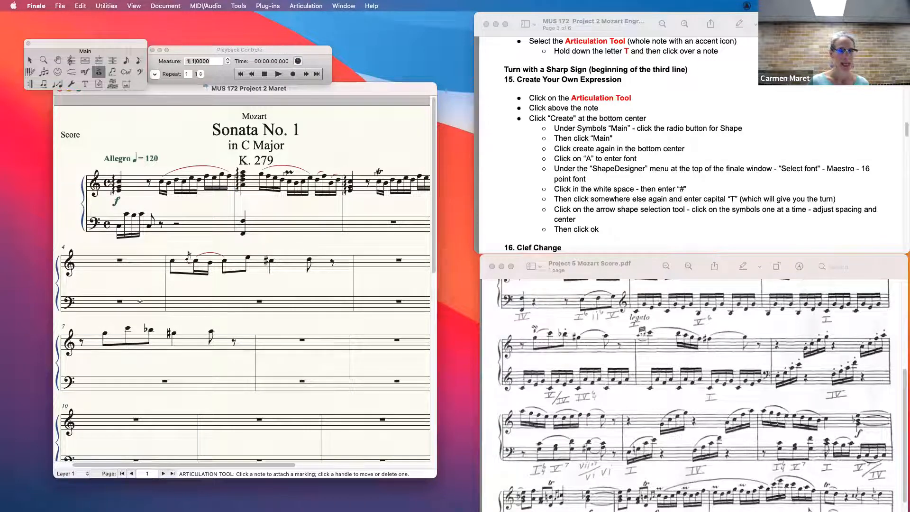
click(105, 325)
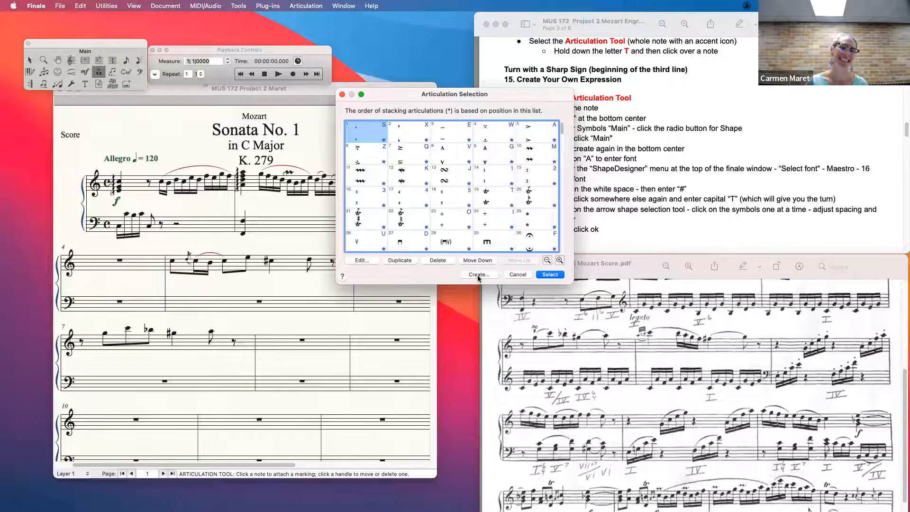
drag(485, 93, 401, 78)
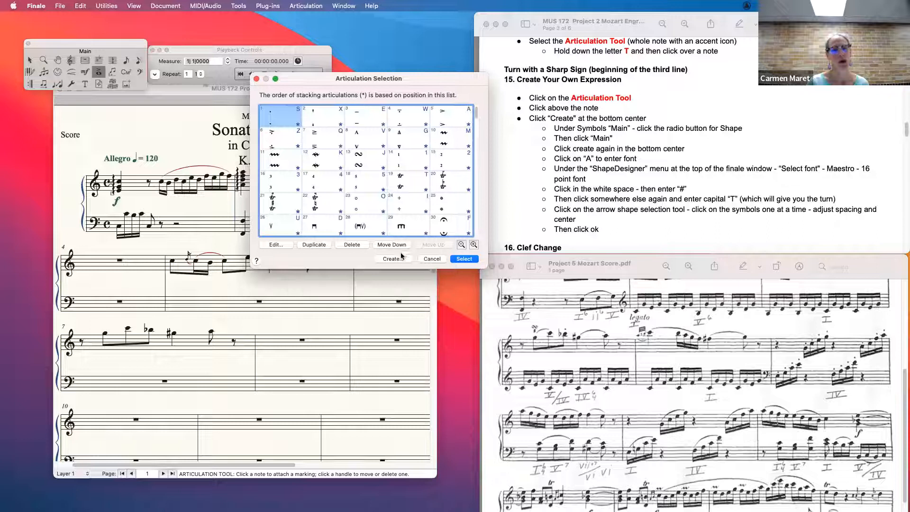
click(394, 259)
drag(526, 87, 449, 65)
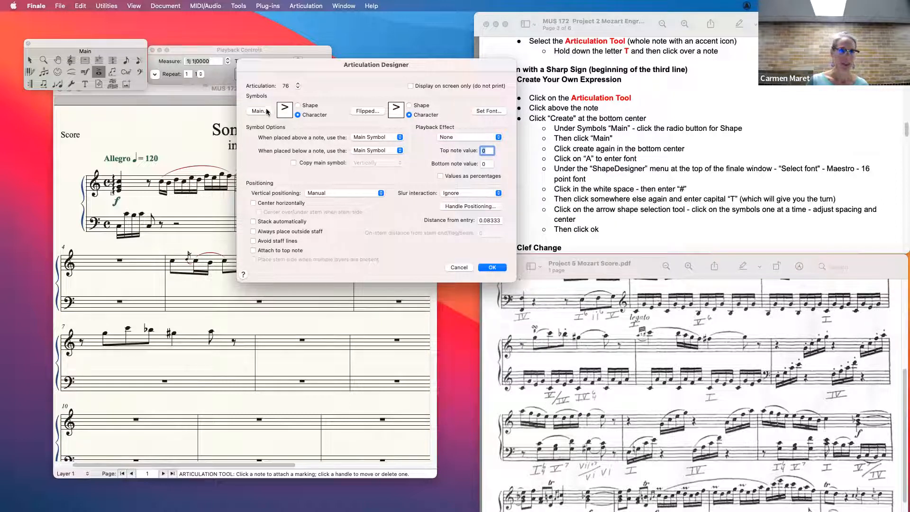
Switch the articulation's main symbol from a character to a shape and create a new blank shape for it, moving the dialogs off the instructions
click(298, 105)
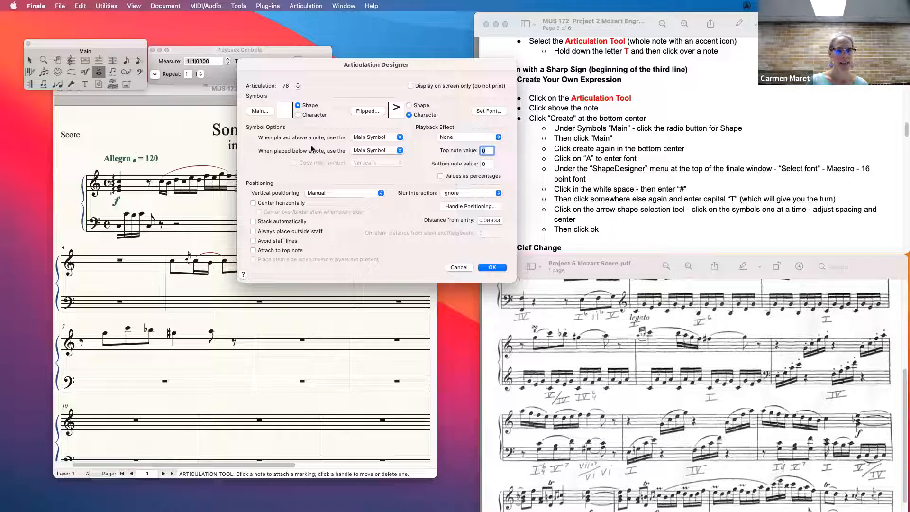
click(260, 112)
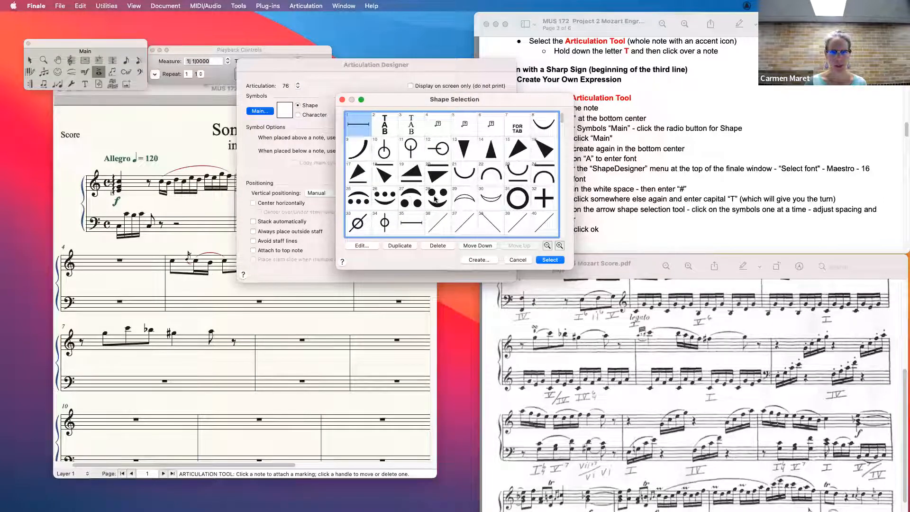
scroll(435, 199, down, 10)
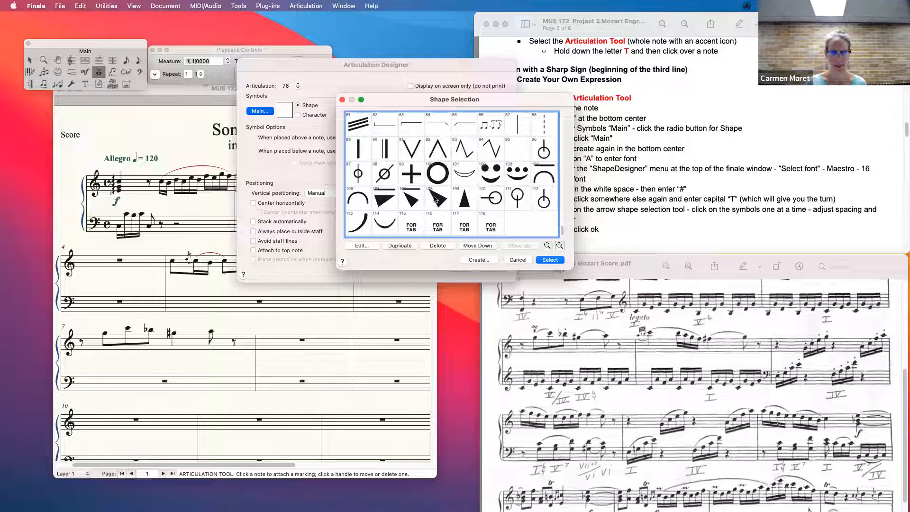
scroll(436, 196, up, 10)
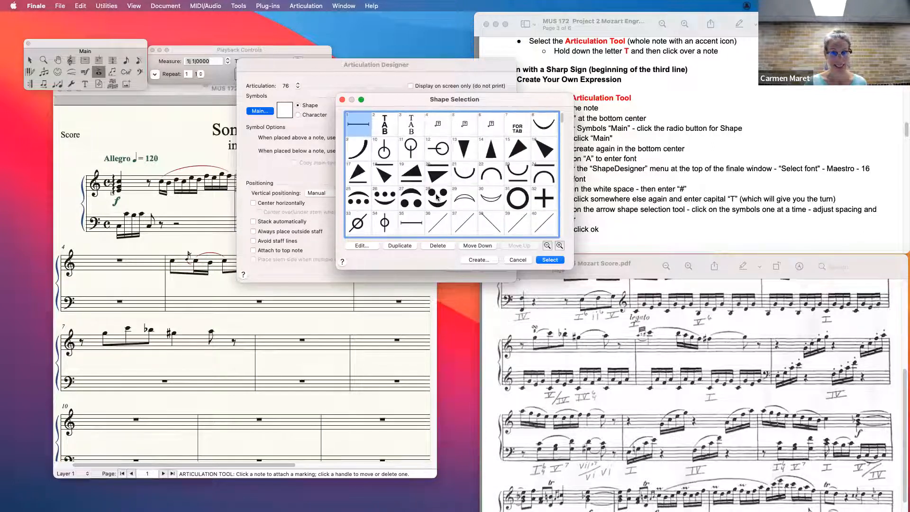
scroll(436, 196, down, 10)
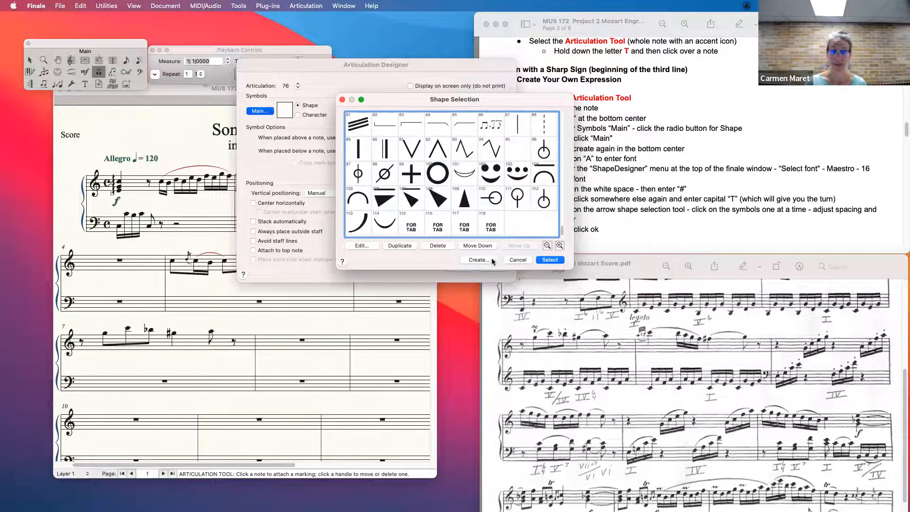
click(476, 260)
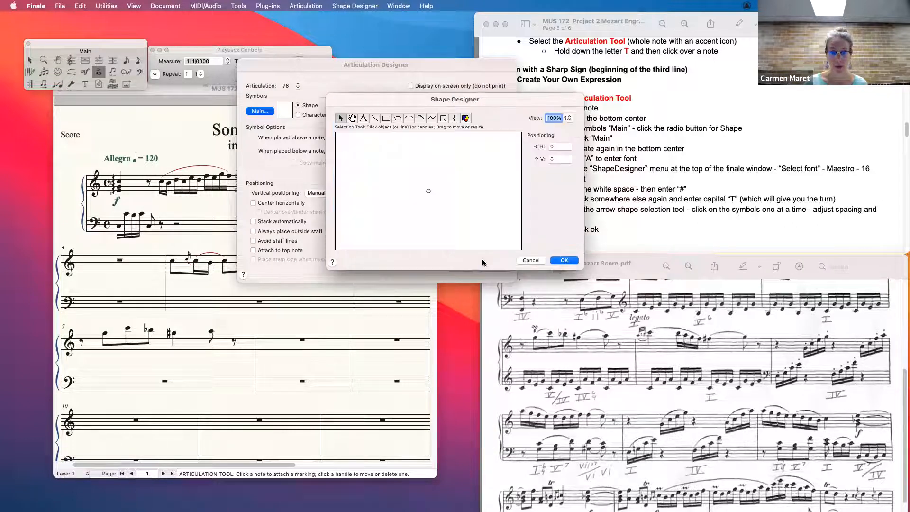
drag(471, 100, 437, 80)
drag(556, 99, 402, 147)
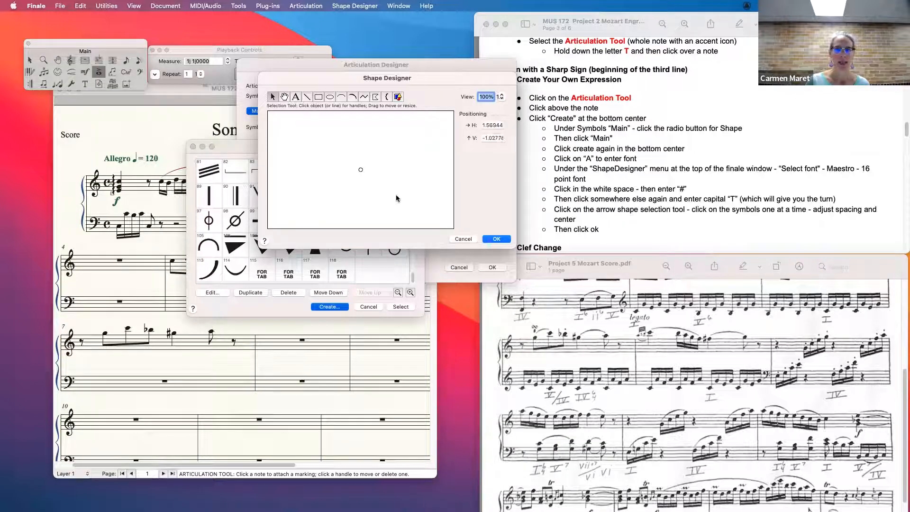
Start a text object with the Text Tool just above and beside the origin on the blank shape canvas
click(295, 98)
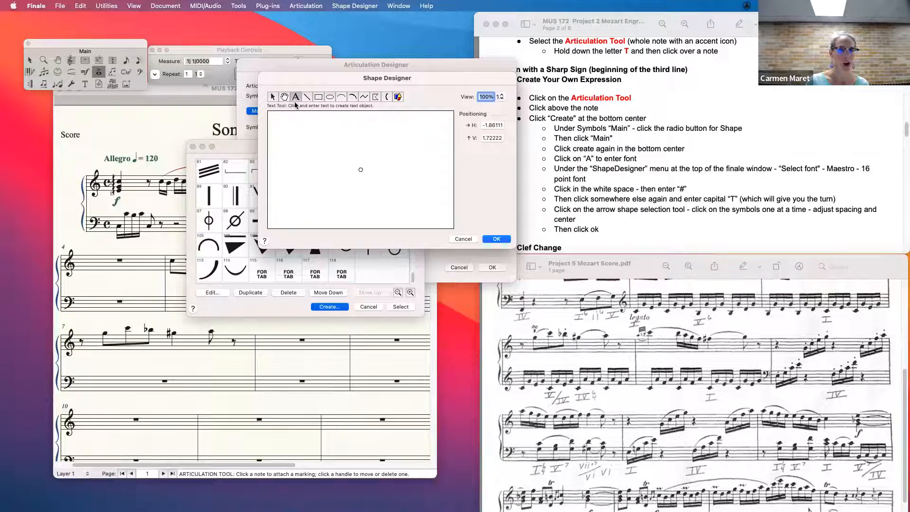
click(356, 6)
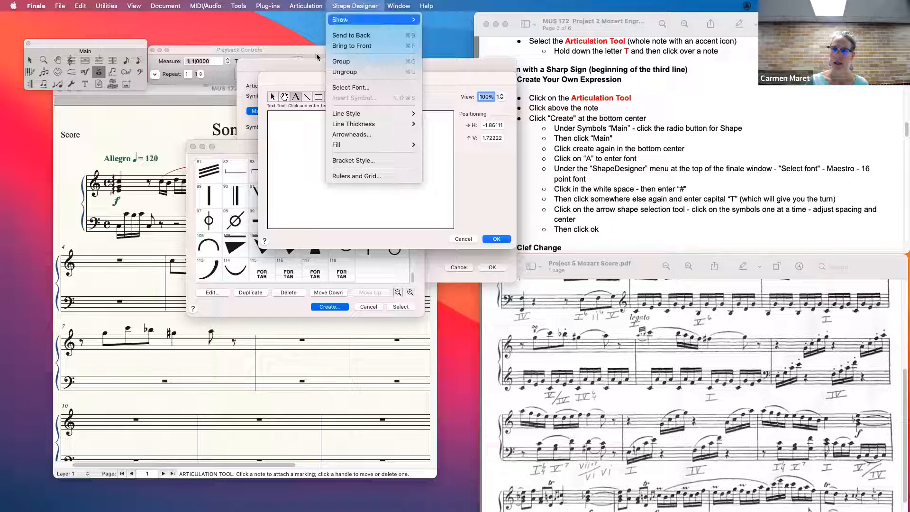
click(292, 128)
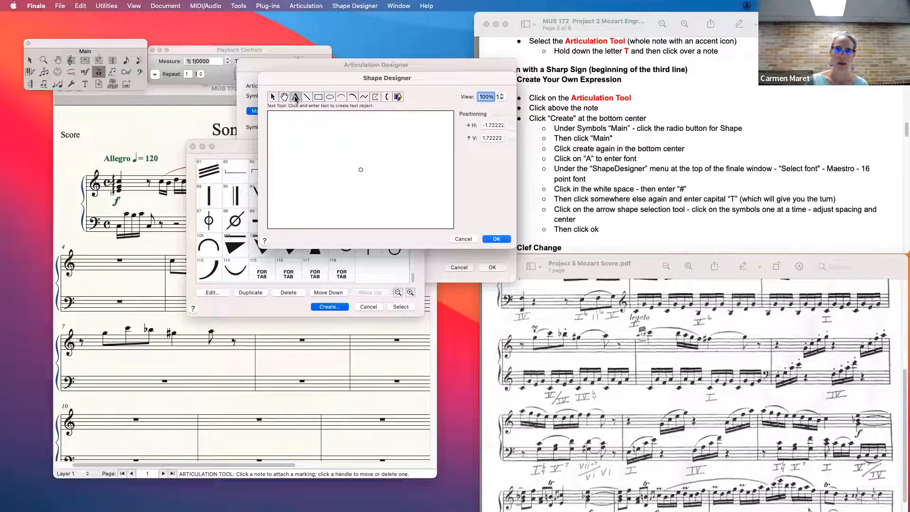
click(273, 96)
click(294, 98)
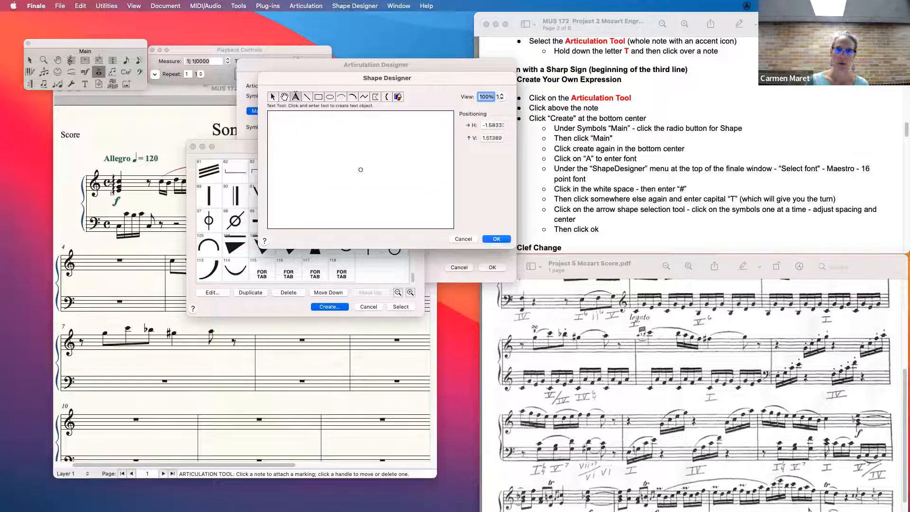
click(362, 172)
click(382, 155)
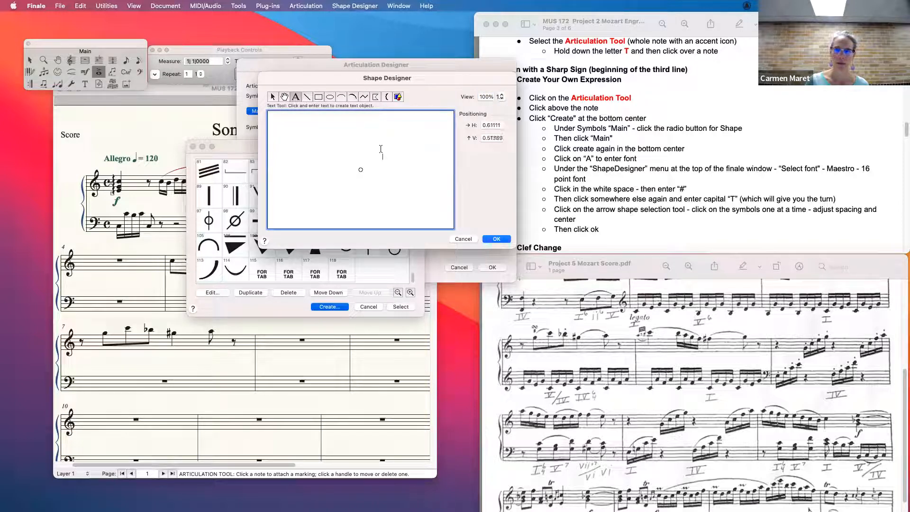
Select Maestro as the font for the shape's text object
click(352, 7)
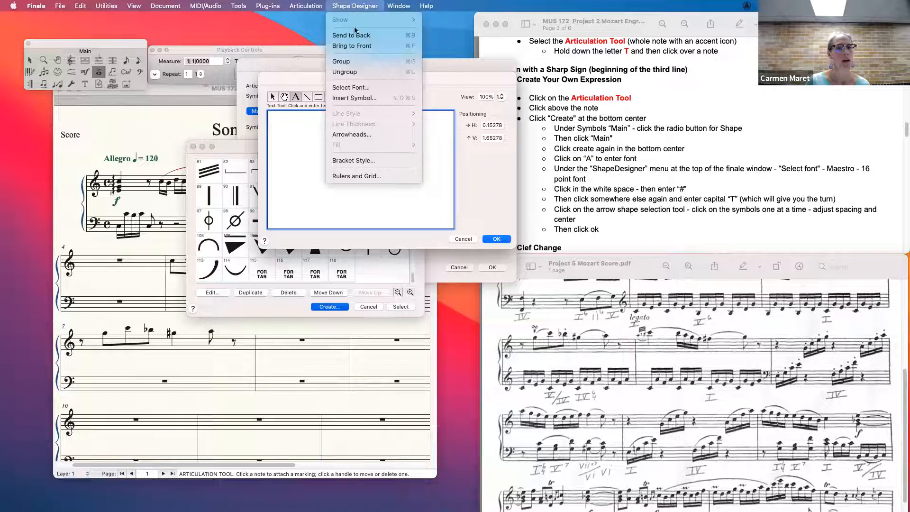
click(359, 88)
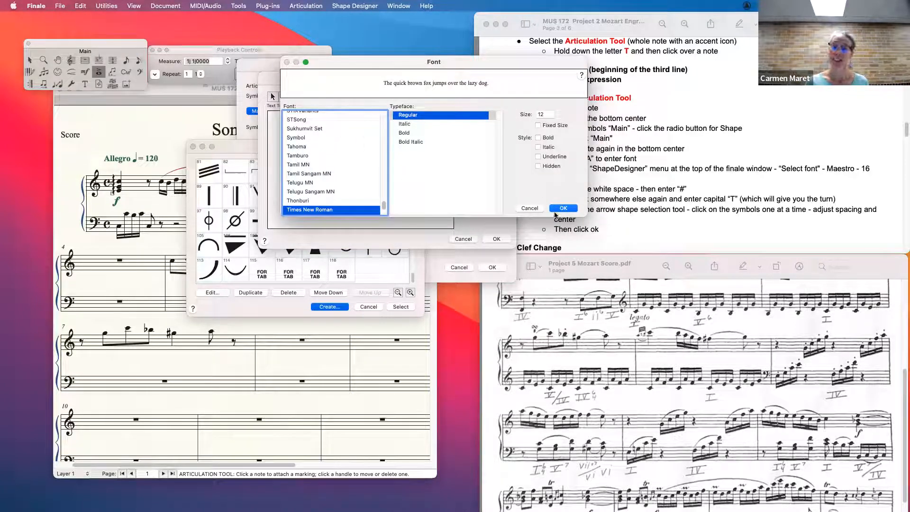
drag(384, 208, 383, 165)
click(308, 157)
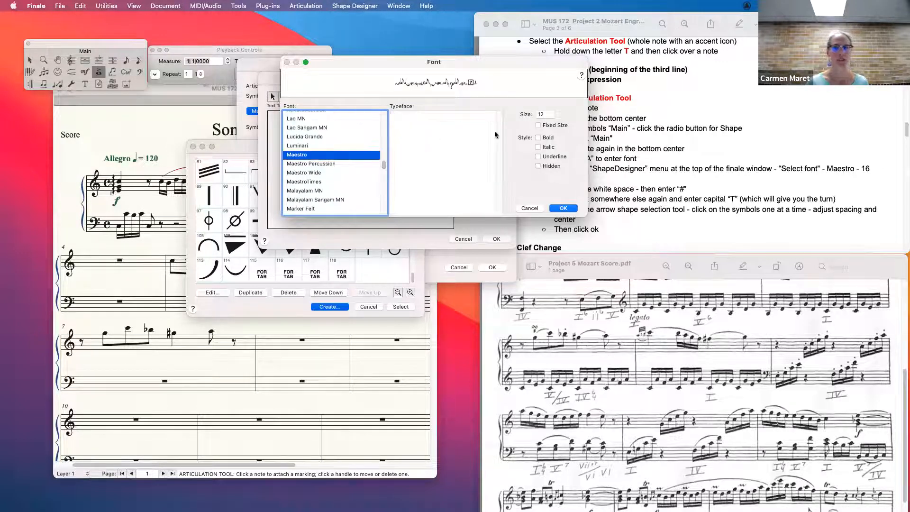
Set the Maestro font size to 16 points and enter a "#" text object in the Shape Designer canvas
double_click(545, 114)
text(16)
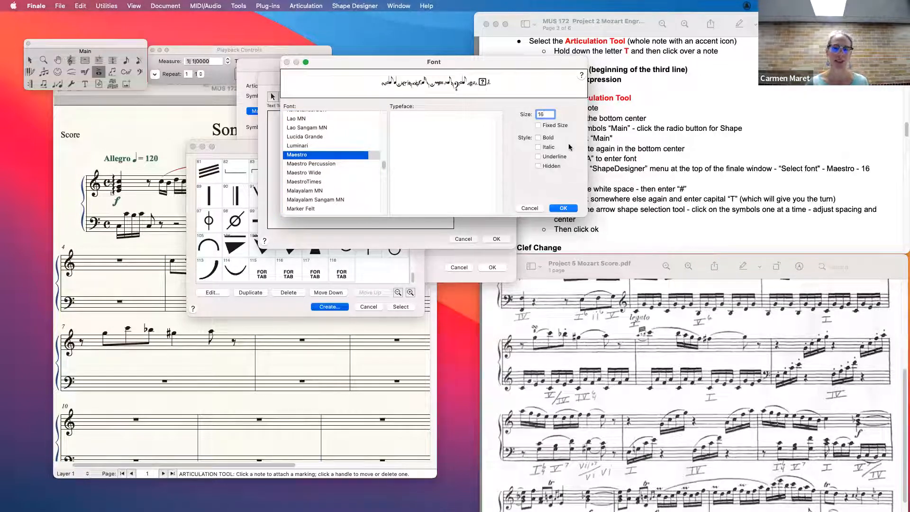
click(566, 209)
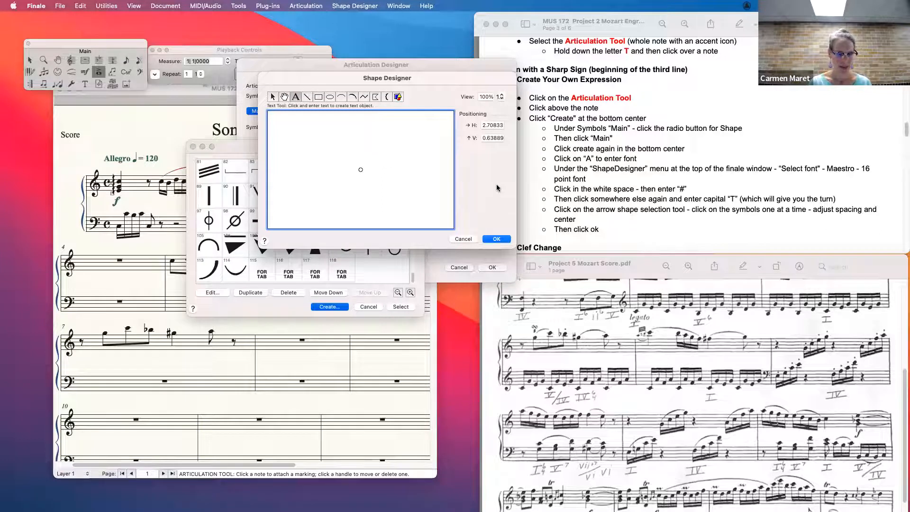
text(#)
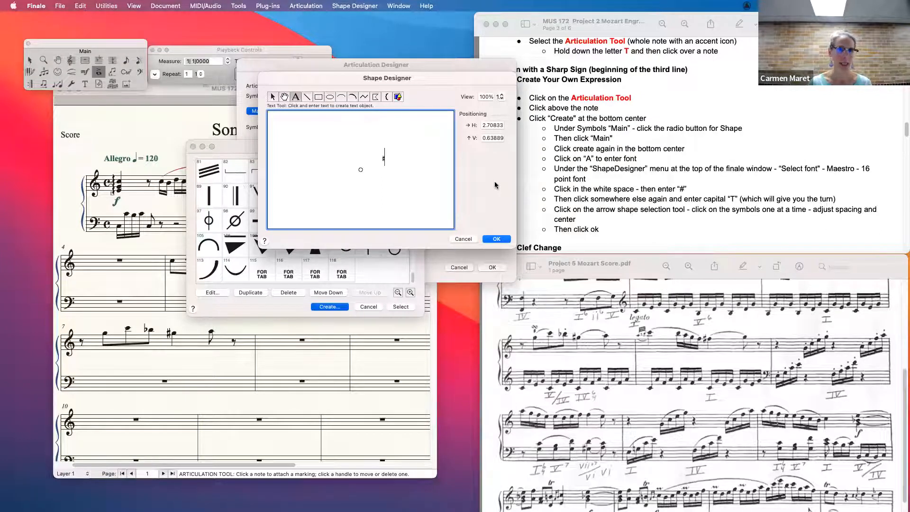
Move the sharp sign to the canvas centre, directly below the origin marker
click(297, 172)
click(272, 98)
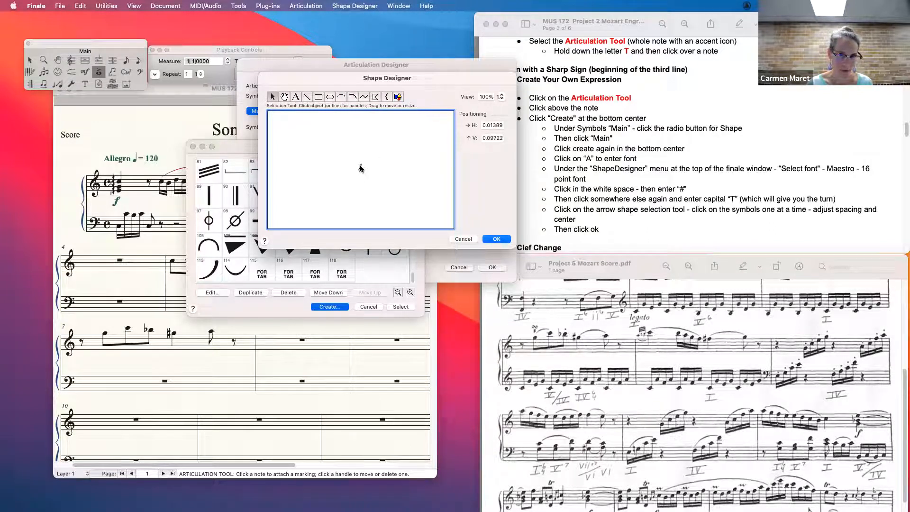
click(360, 167)
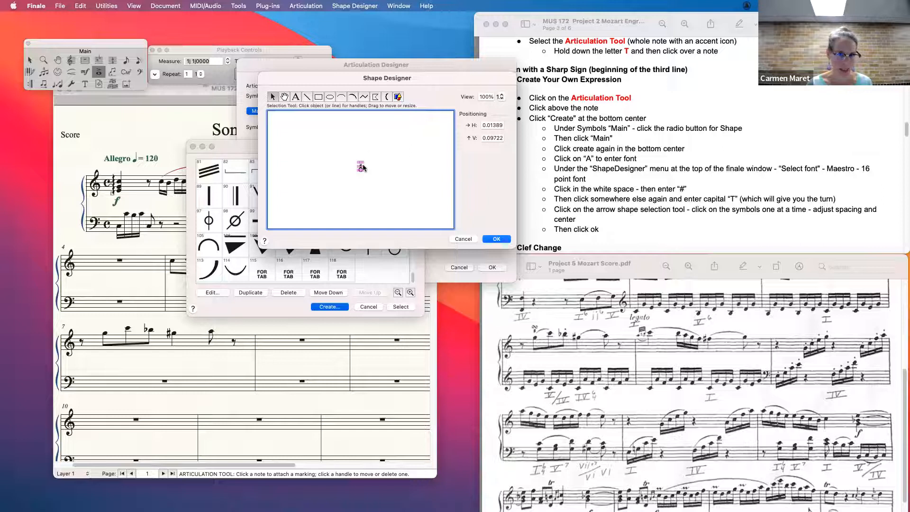
click(362, 169)
click(360, 170)
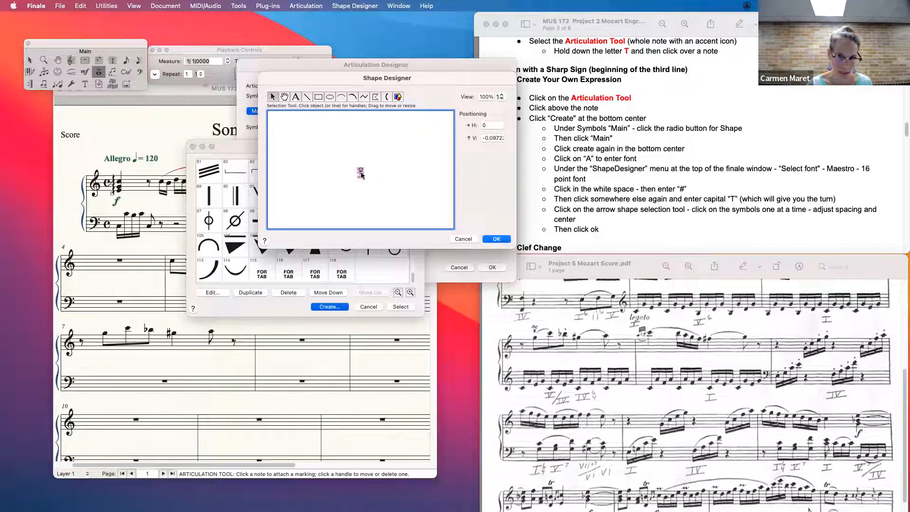
click(385, 166)
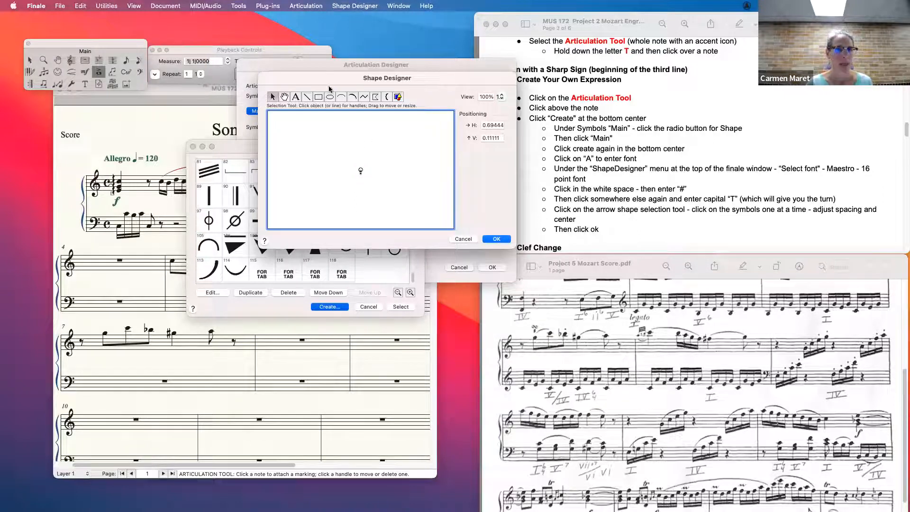
Add a turn symbol as a separate text object by entering capital "T" in 16-point Maestro
click(296, 98)
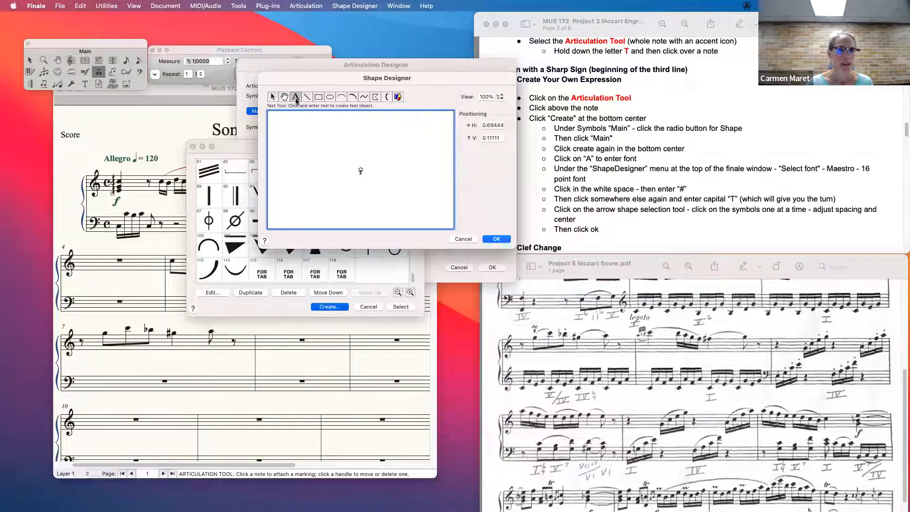
click(355, 156)
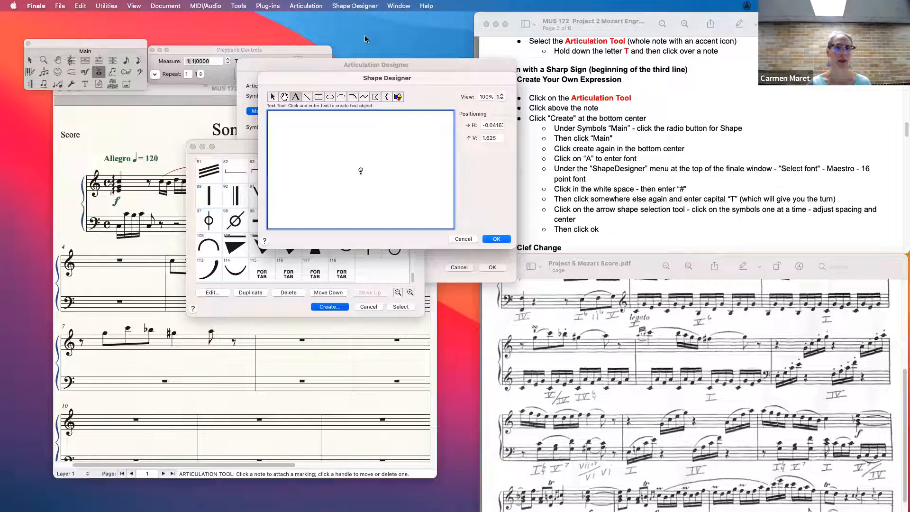
click(359, 7)
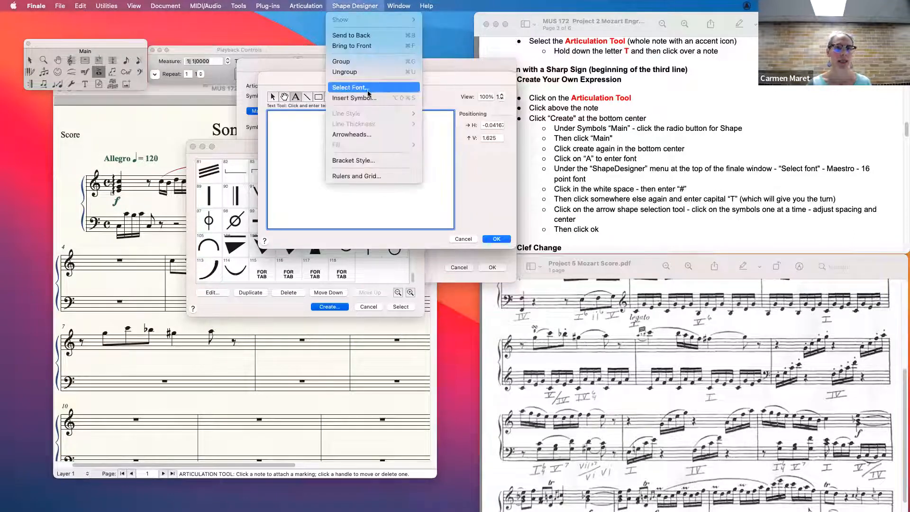
click(351, 89)
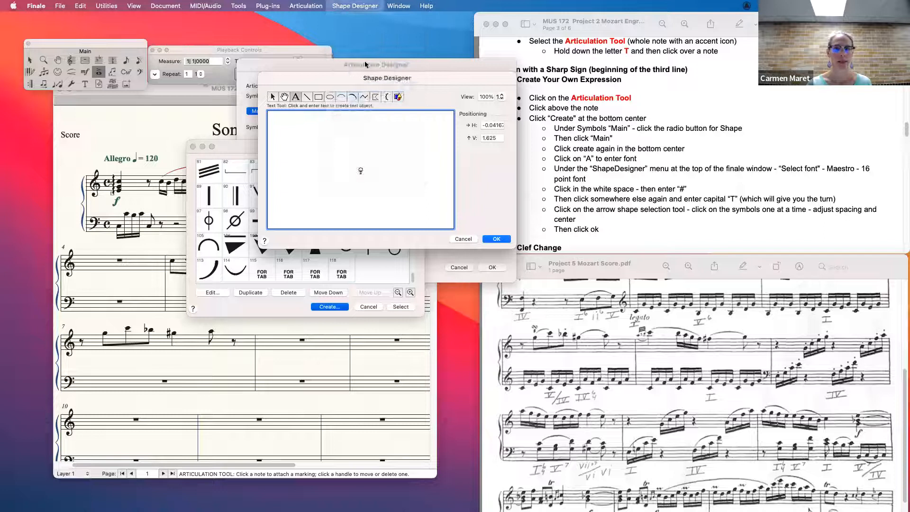
drag(388, 206, 387, 166)
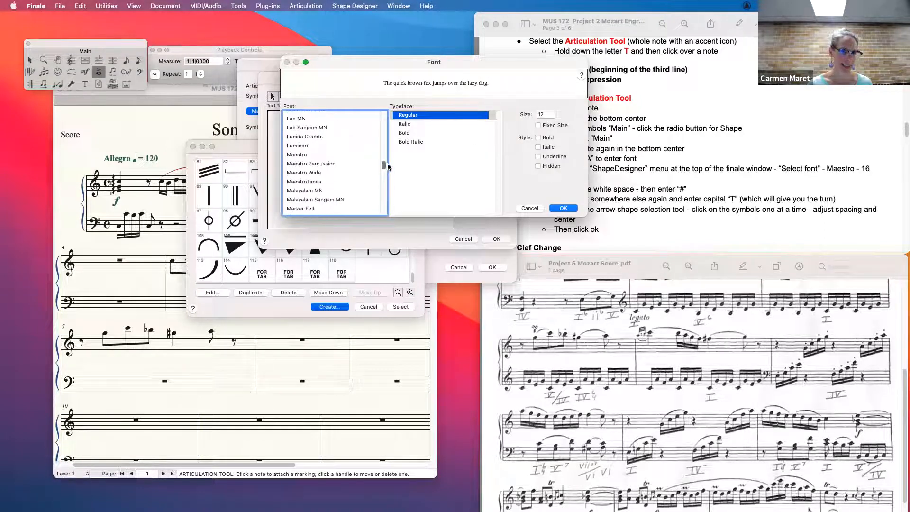
click(311, 155)
click(546, 114)
key(BackSpace)
text(6)
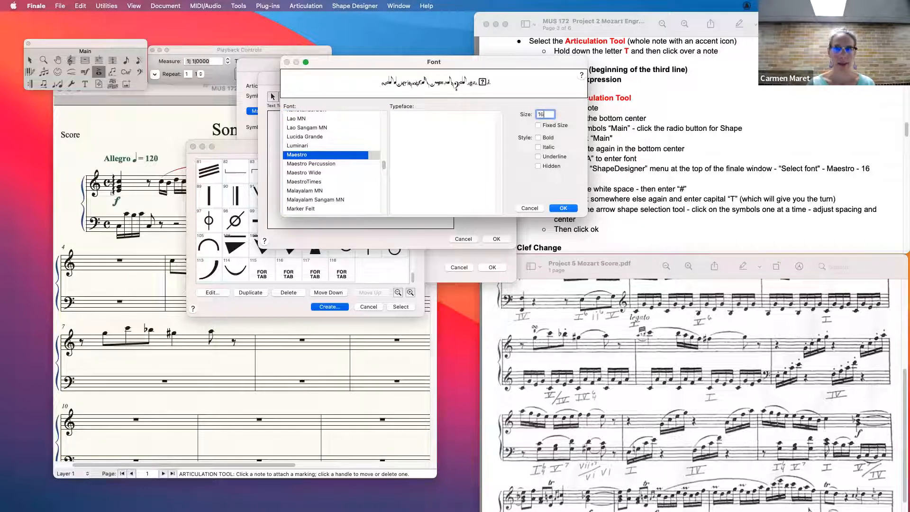
click(563, 209)
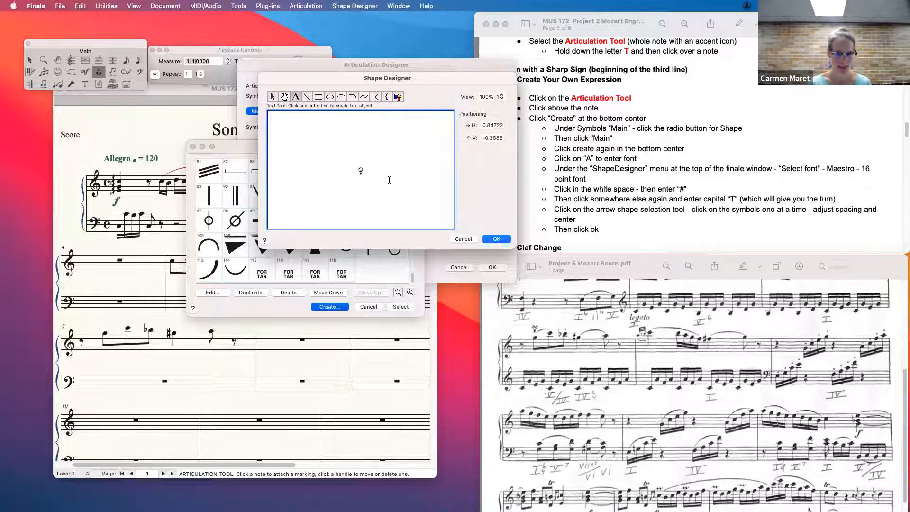
text(#)
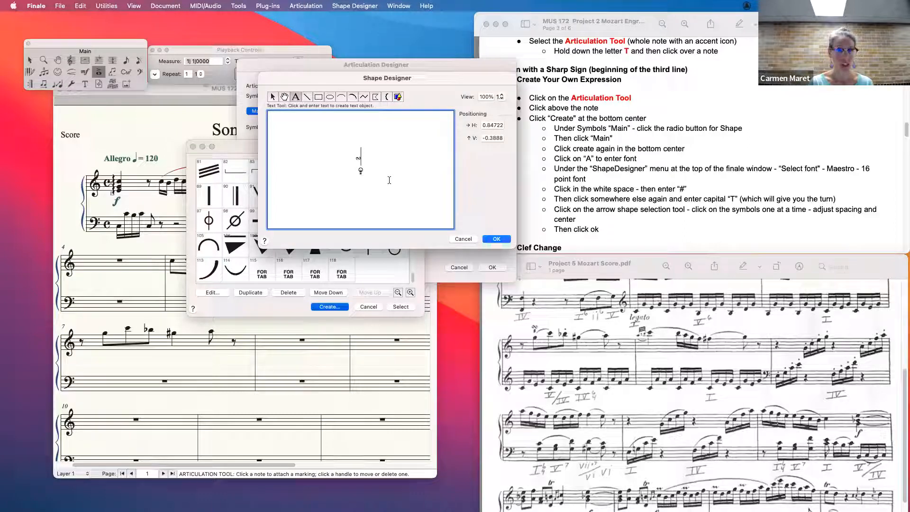
Position the turn symbol centred just above the sharp sign and accept the finished shape
click(273, 97)
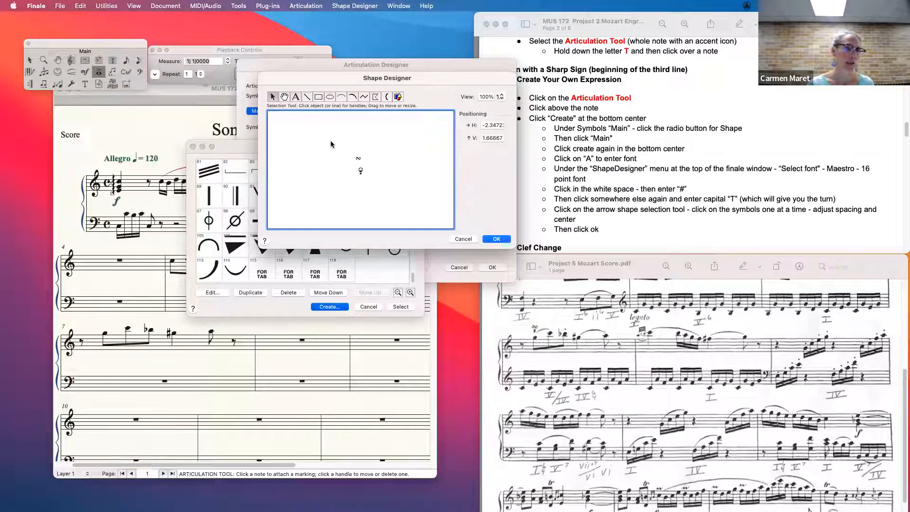
drag(358, 158, 361, 168)
click(391, 191)
click(496, 239)
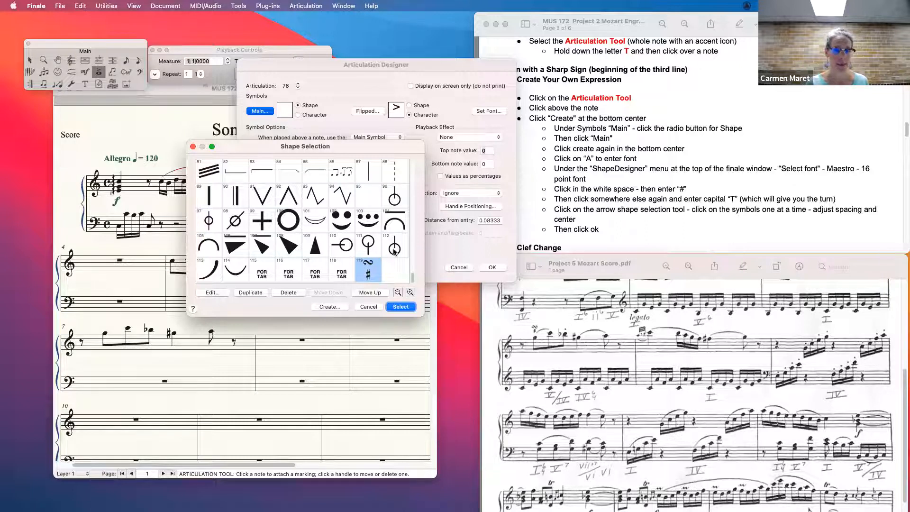
Assign the turn-with-sharp shape as the articulation's main symbol and place it above the first note of measure 7
click(401, 307)
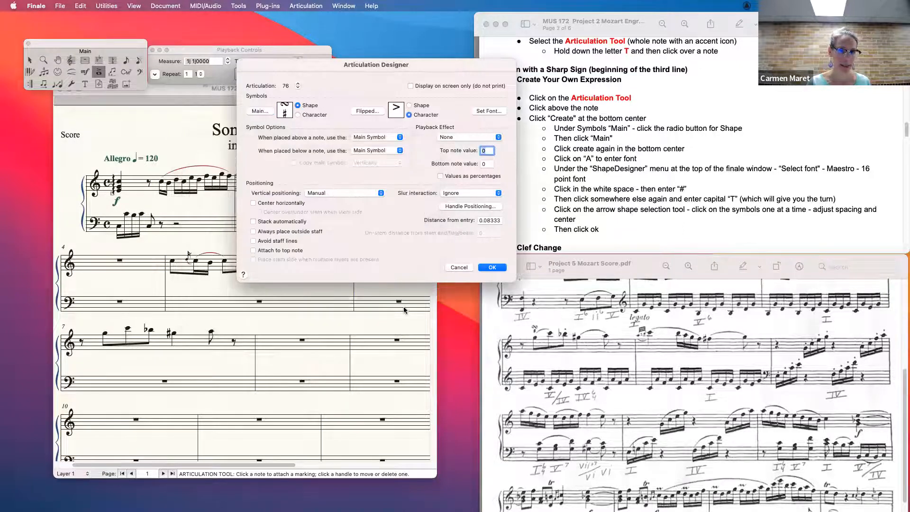
click(490, 267)
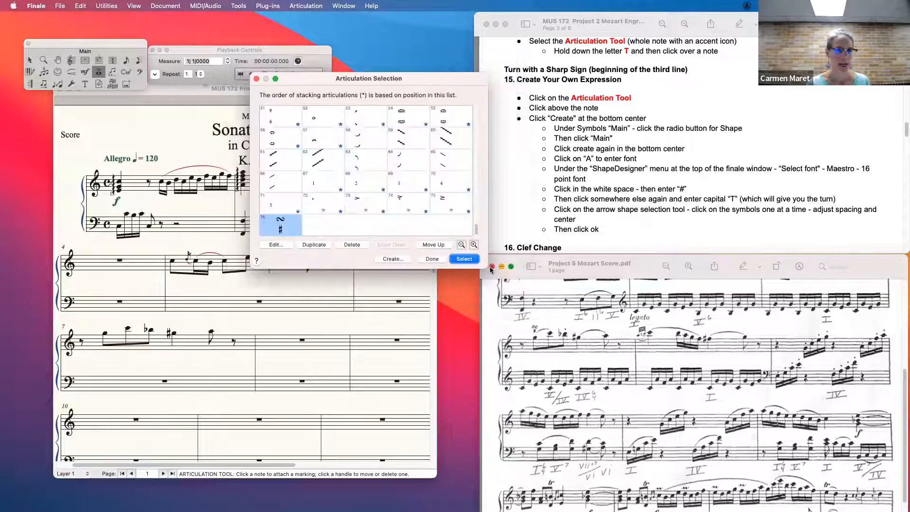
click(458, 258)
drag(105, 327, 104, 323)
click(31, 61)
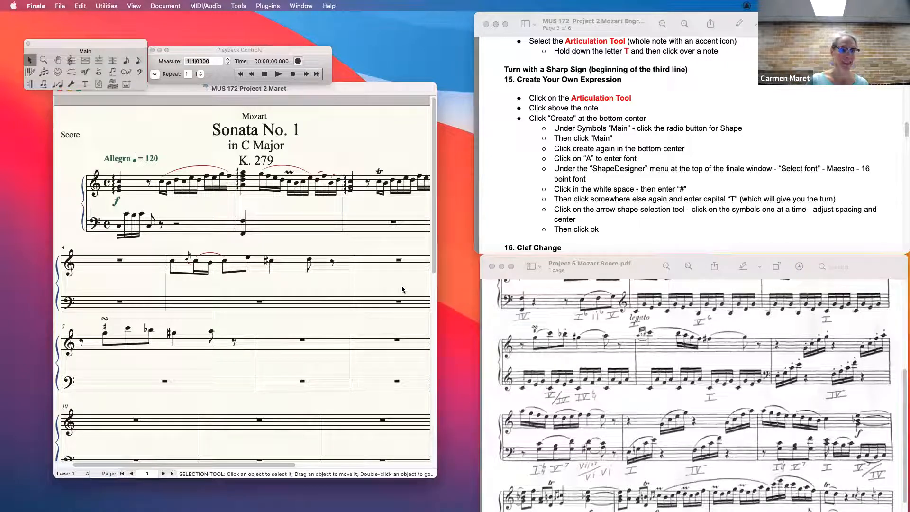
Consult the Clef Change instructions and select measures 5 through 8 of the lower staff with the Clef Tool
click(539, 327)
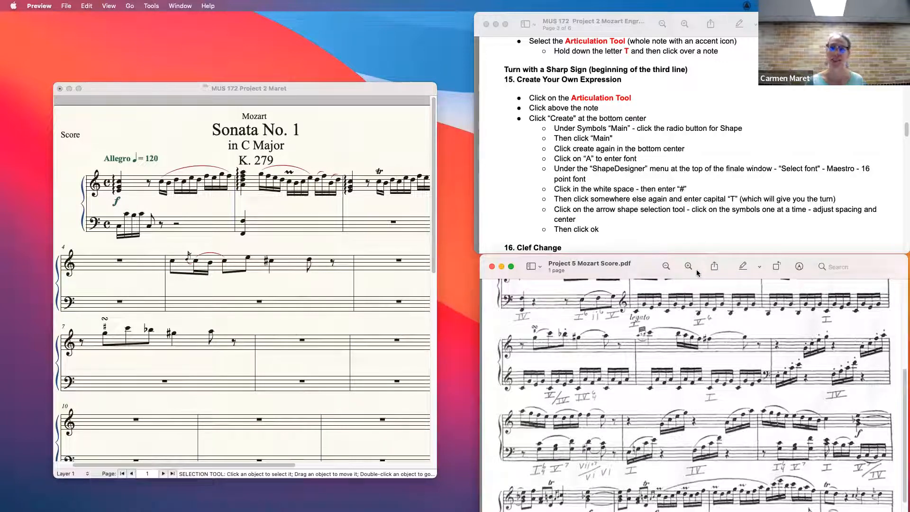
drag(904, 128, 904, 140)
drag(904, 407, 903, 379)
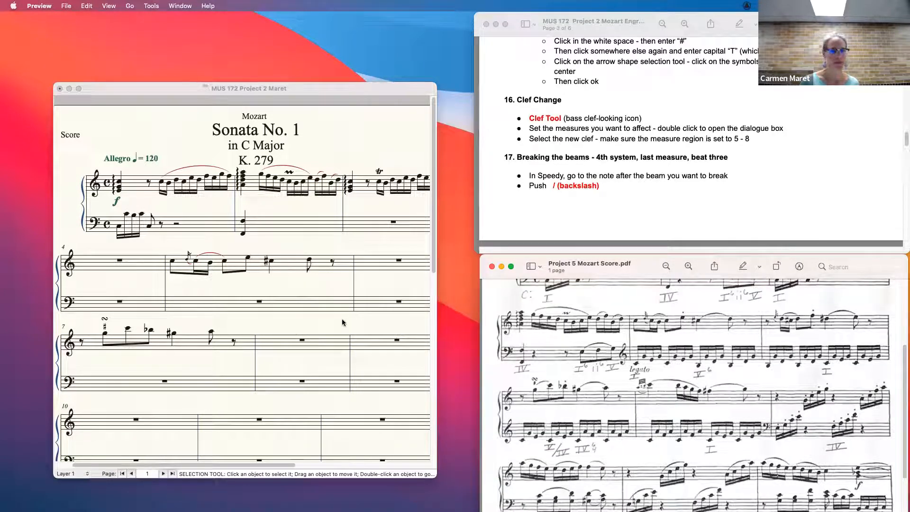
click(121, 95)
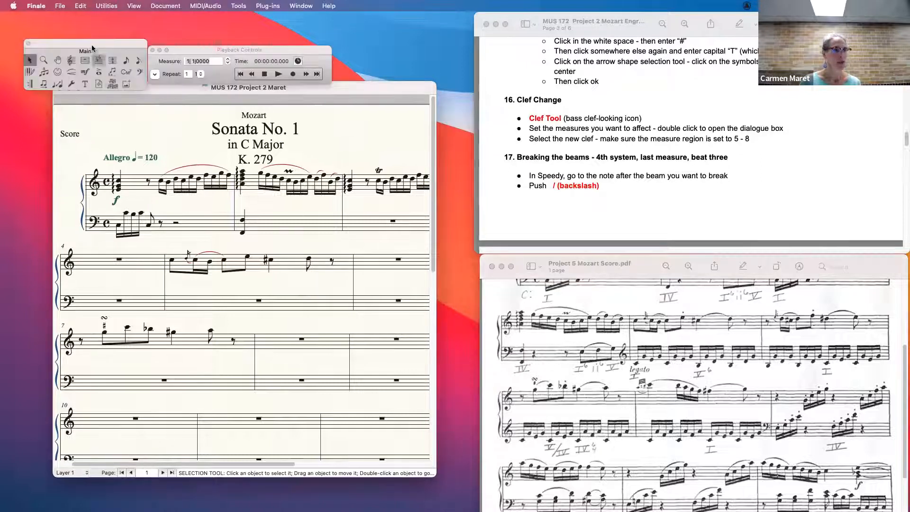
click(140, 73)
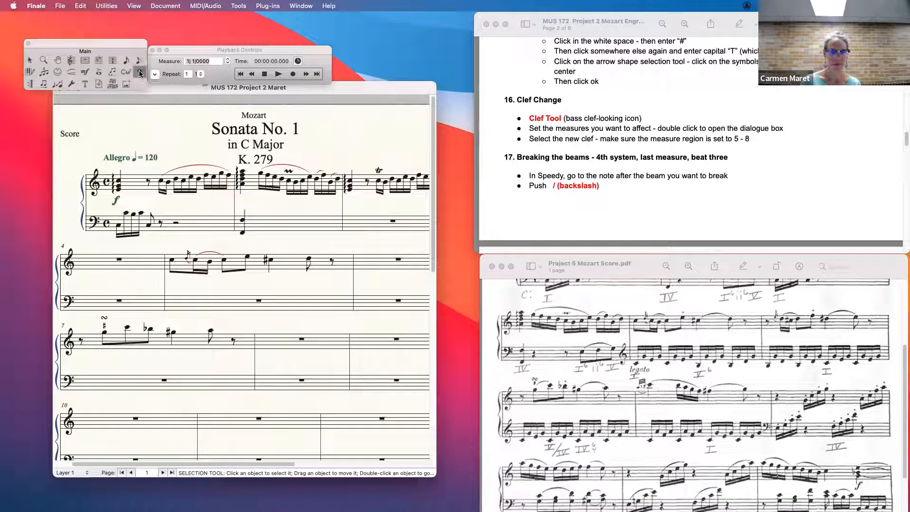
click(186, 304)
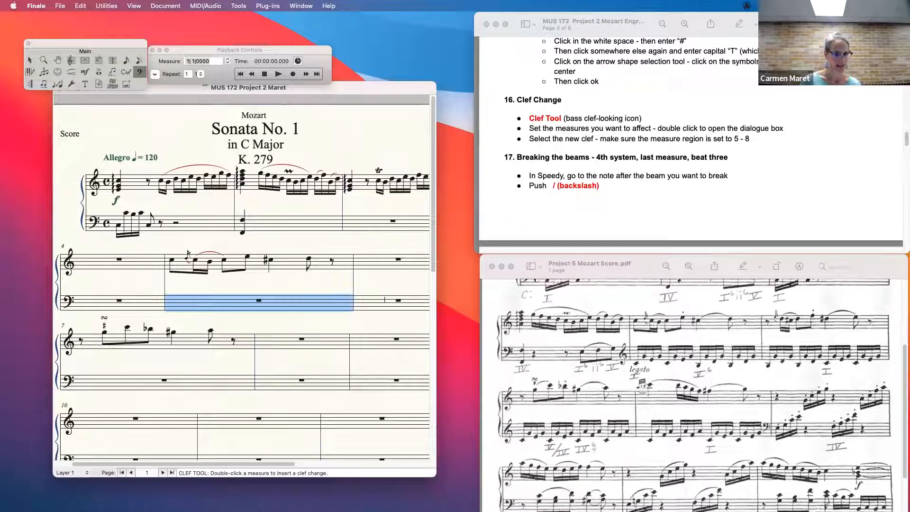
shift+click(390, 300)
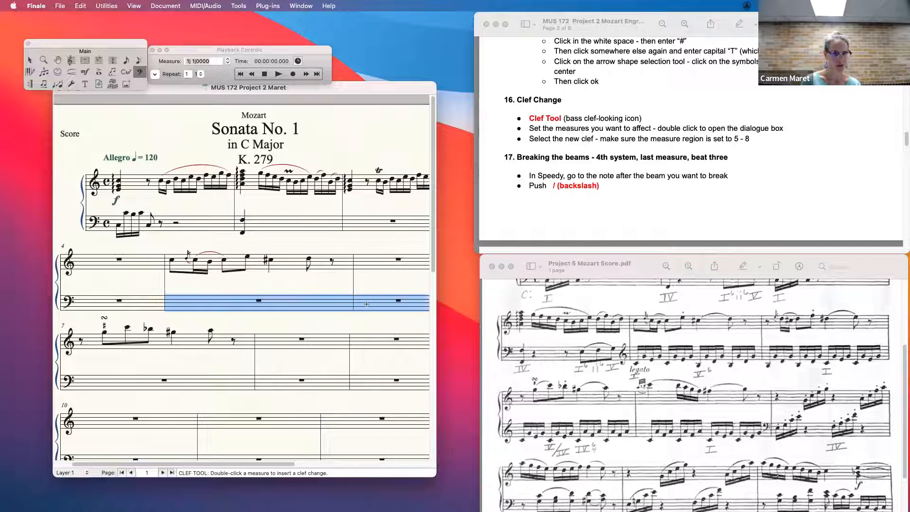
shift+click(138, 380)
shift+click(299, 381)
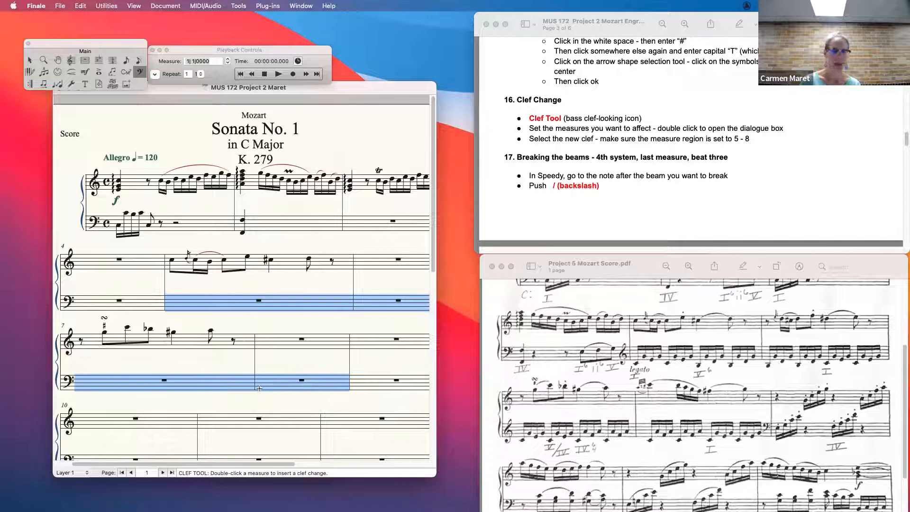
Change the clef of lower-staff measures 5 through 8 to treble clef
double_click(241, 302)
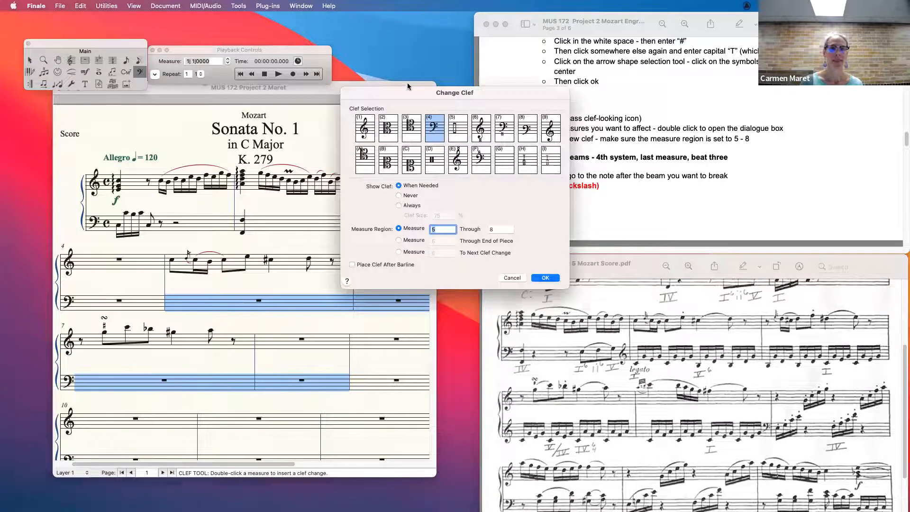
click(365, 134)
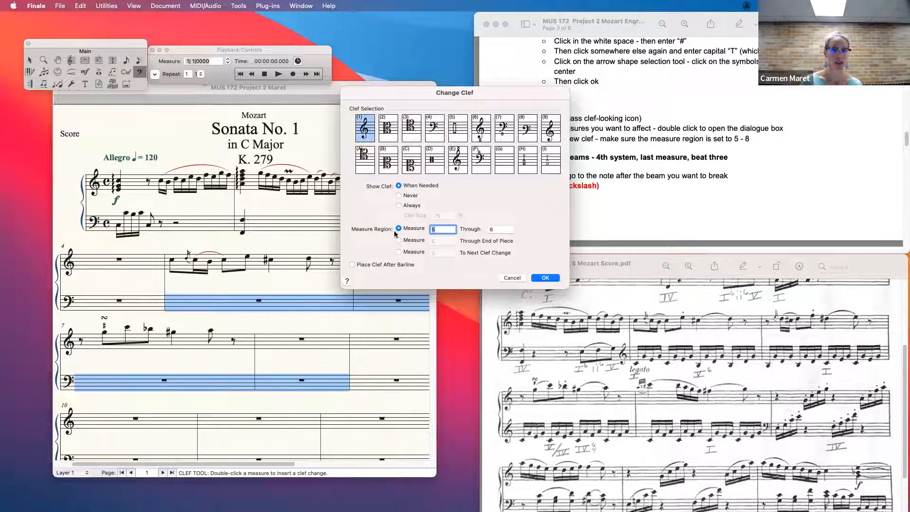
click(545, 278)
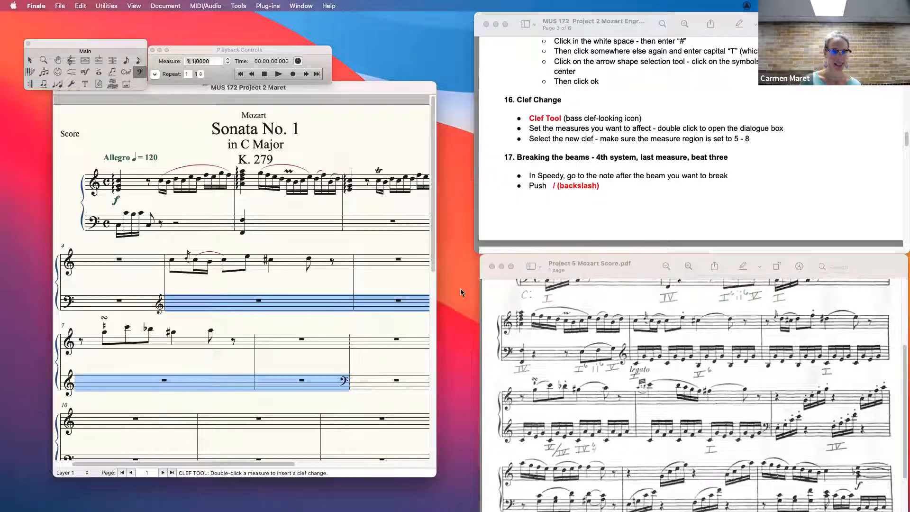
click(272, 317)
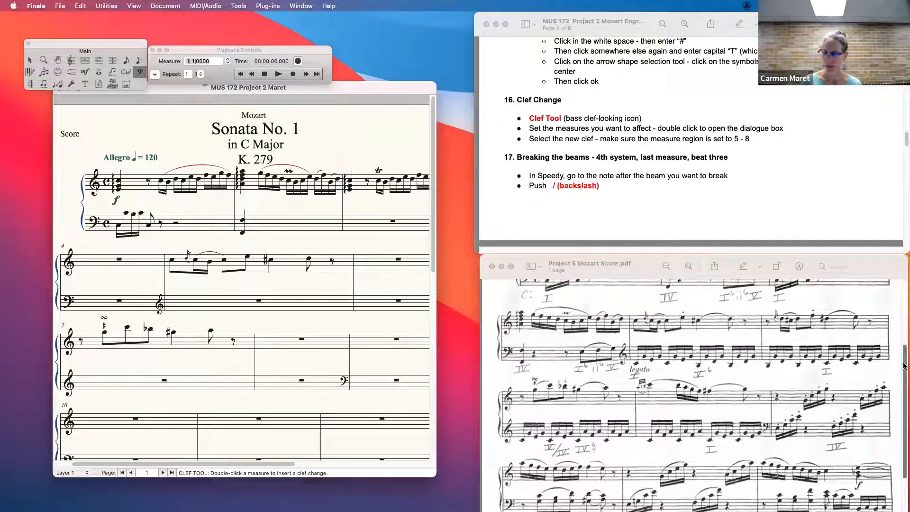
Start Speedy Entry in the lower staff's last measure of the fourth system and enter an eighth rest
drag(905, 365, 903, 404)
scroll(903, 404, down, 5)
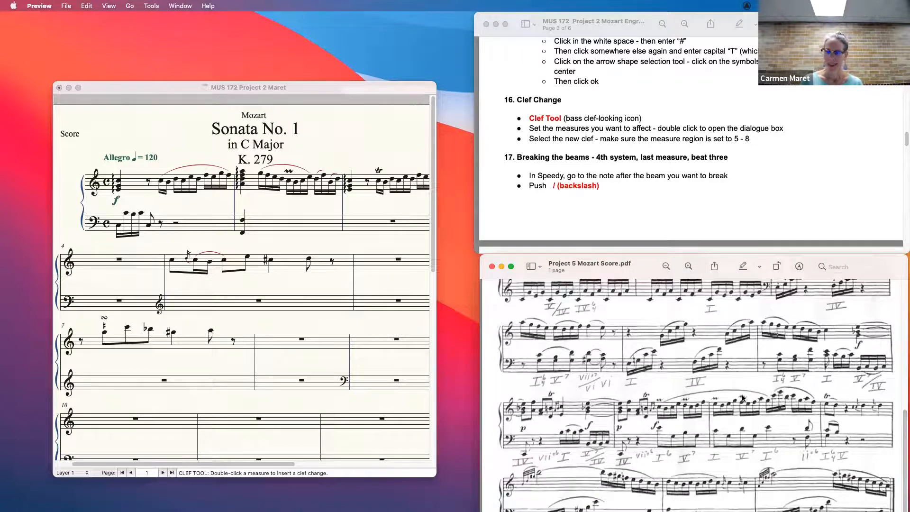
drag(433, 208, 434, 277)
drag(274, 464, 300, 461)
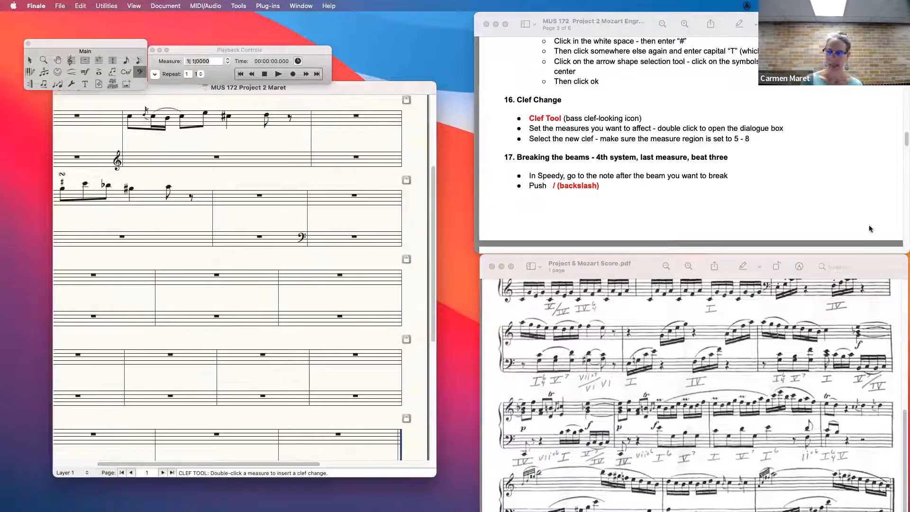
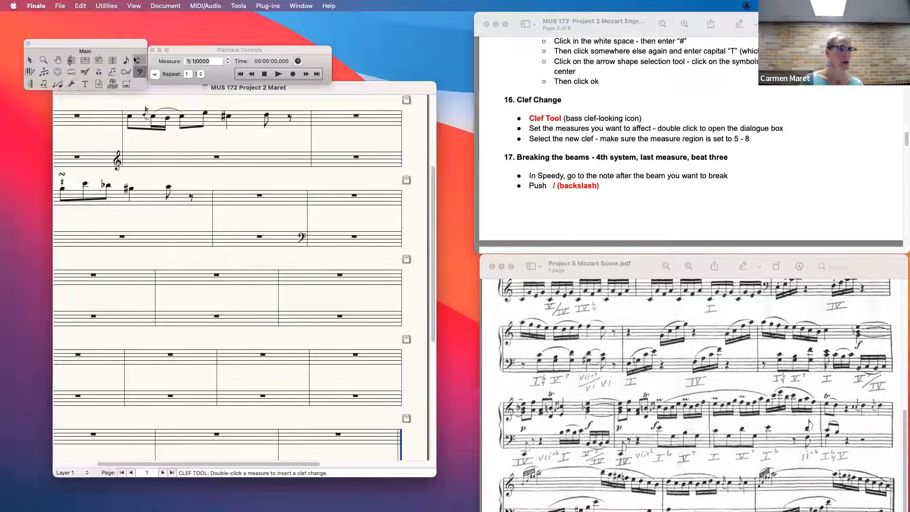
click(137, 60)
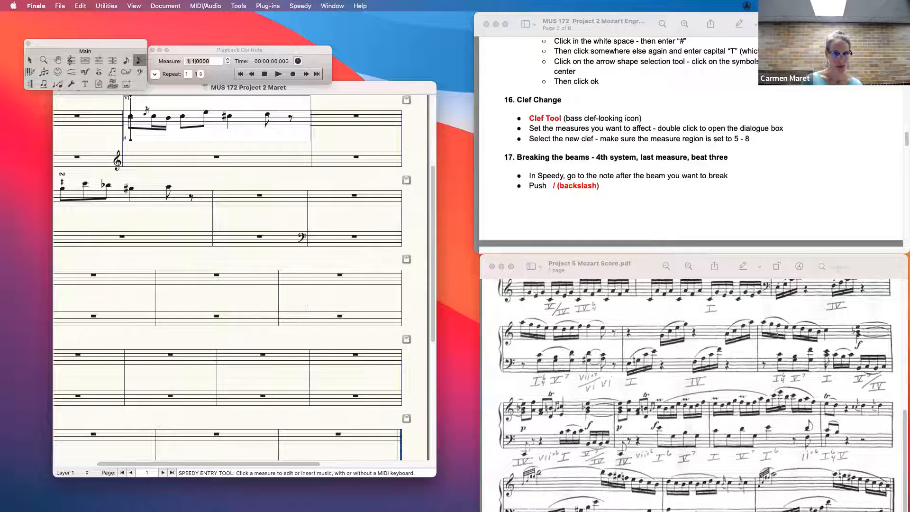
click(288, 316)
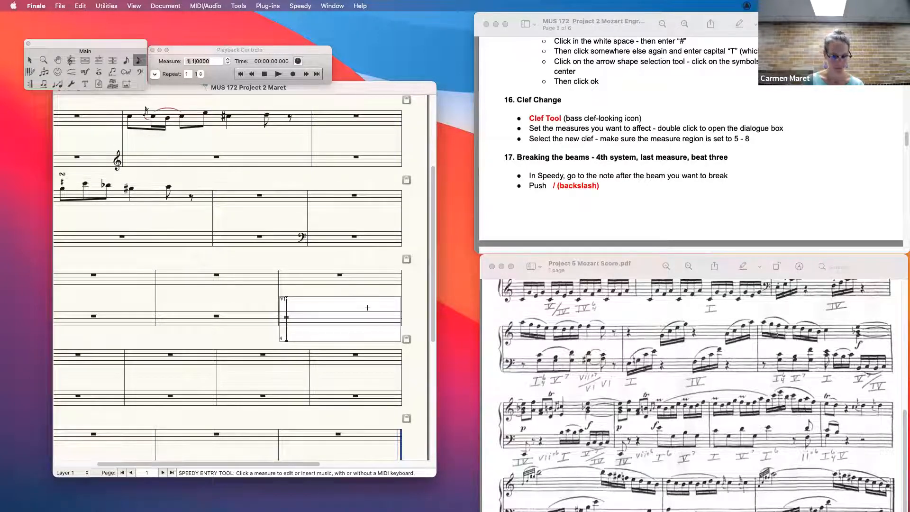
key(4)
key(BackSpace)
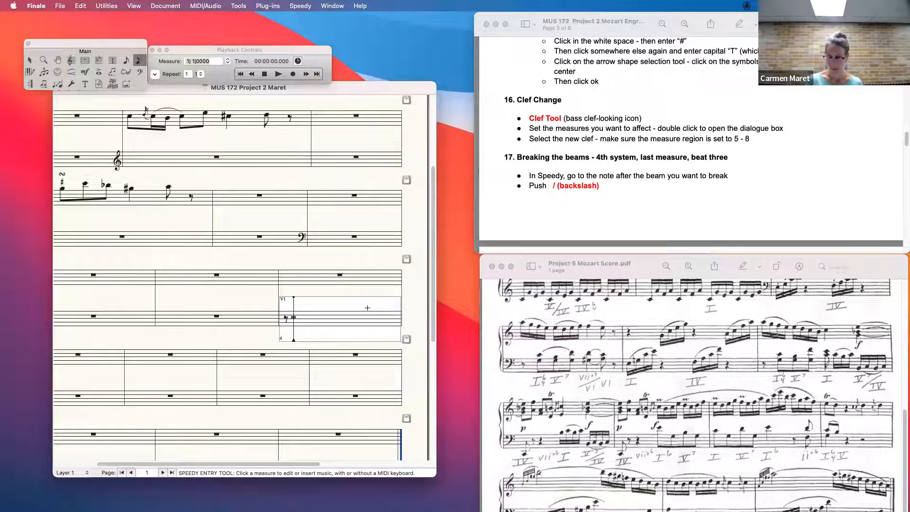
Fill the rest of that measure with three eighth-note chords and two groups of four sixteenths, following the reference score
key(4)
key(4)
key(4)
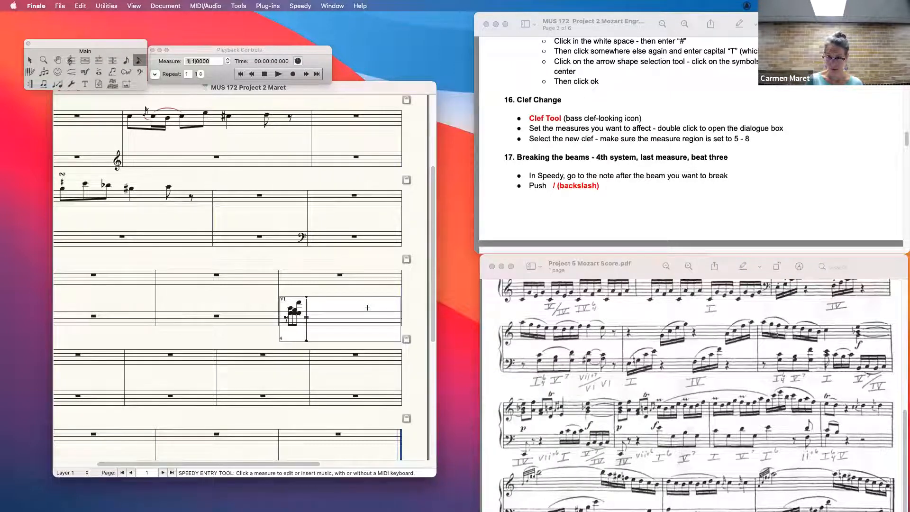
key(4)
key(4)
key(4)
key(4)
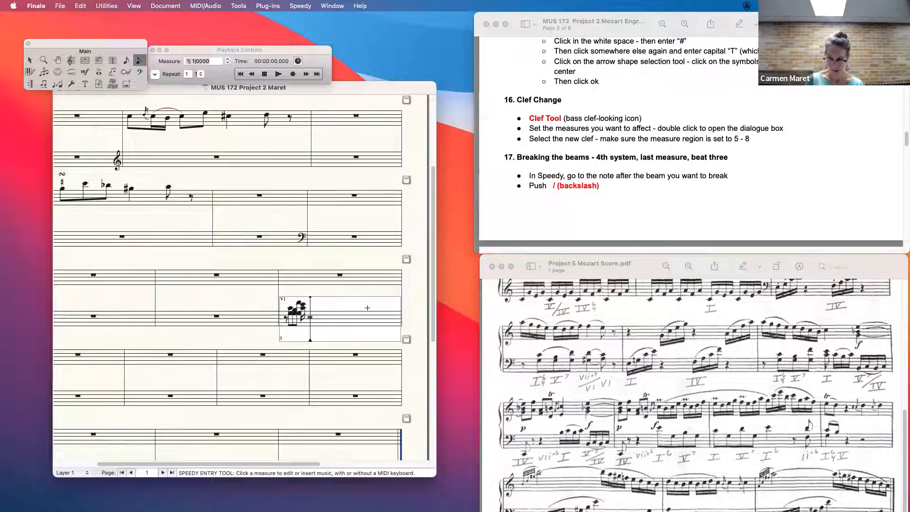
key(4)
key(4)
key(4)
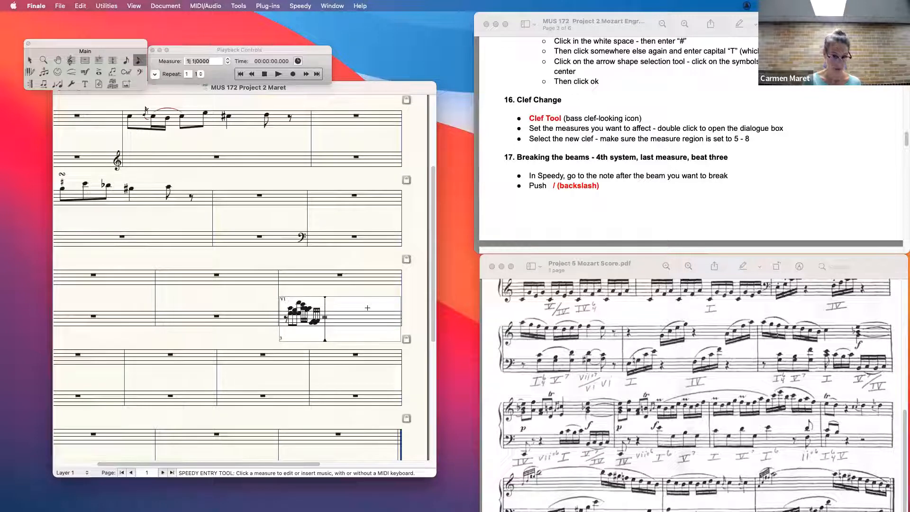
click(351, 259)
Turn on Jump To Next Measure for Speedy Entry
click(308, 6)
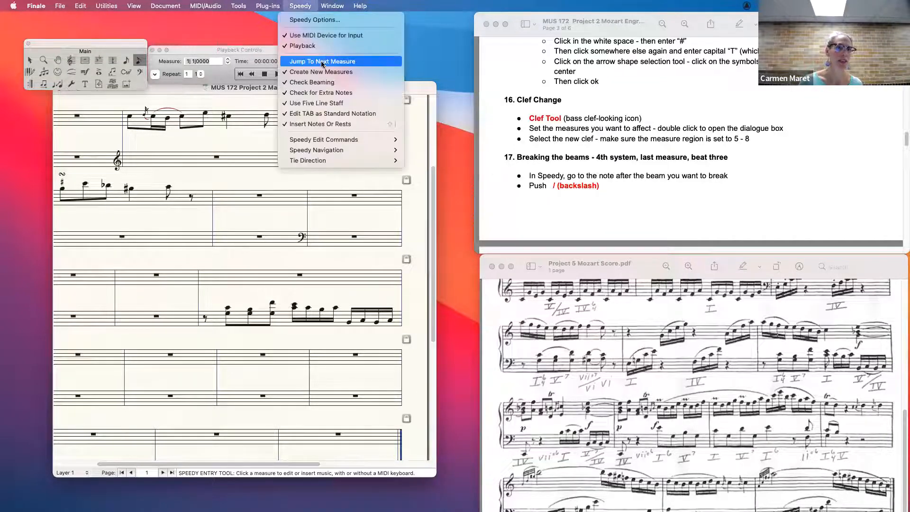
click(321, 62)
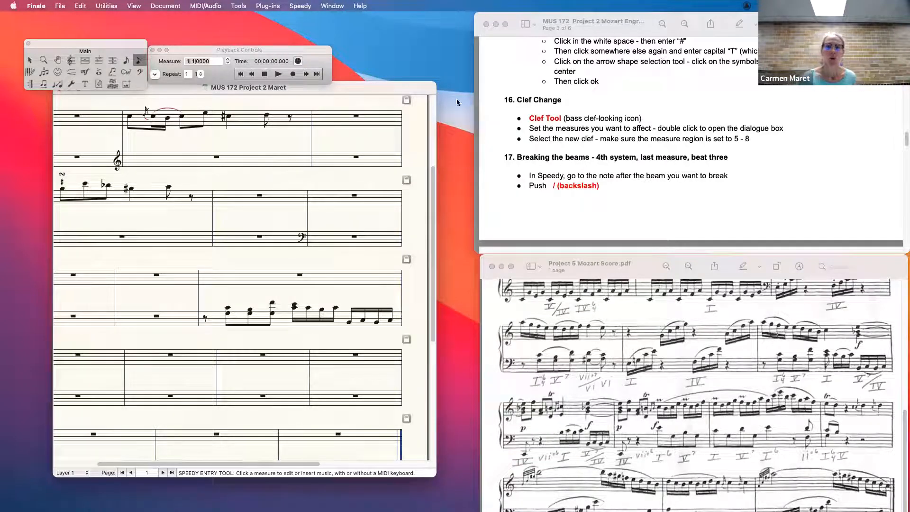
Break the beam after the first sixteenth chord of beat three in the fourth system's last lower-staff measure
click(294, 321)
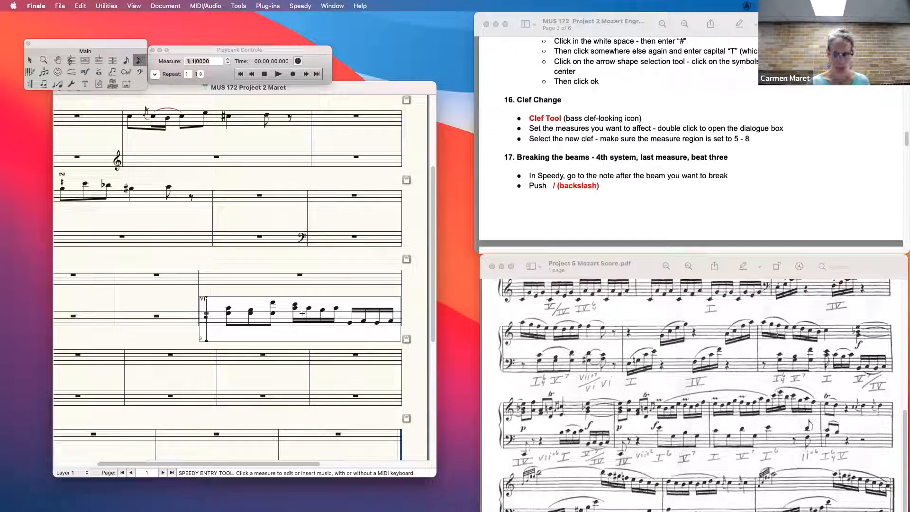
key(Right)
key(Right)
key(Right)
key(Right)
key(Right)
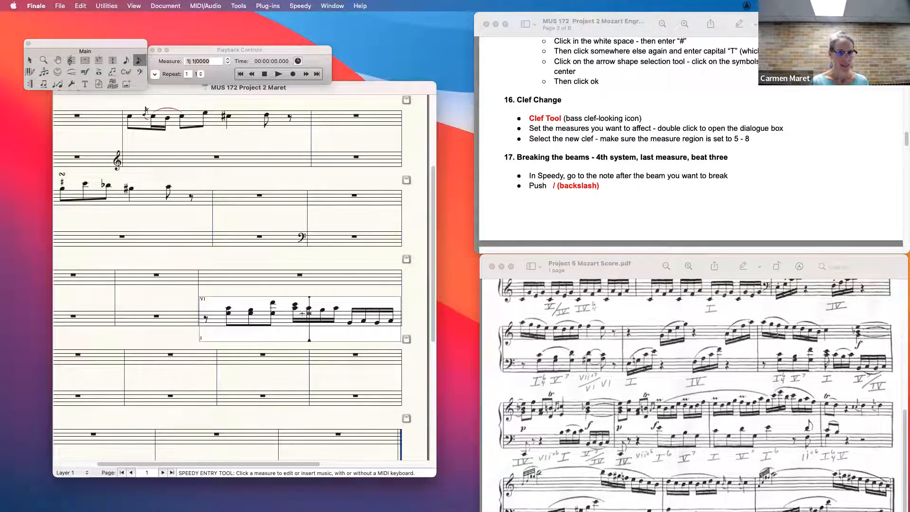
key(Left)
key(Left)
key(Right)
key(Right)
key(Right)
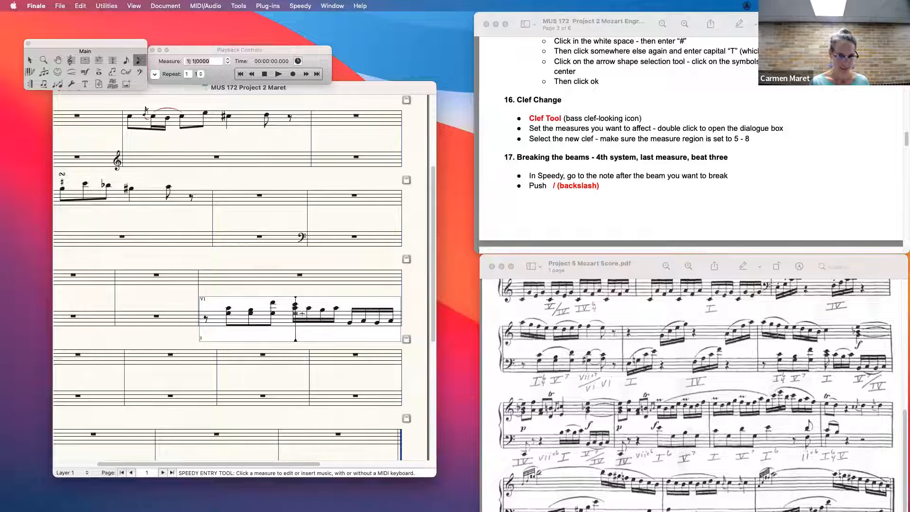
key(Left)
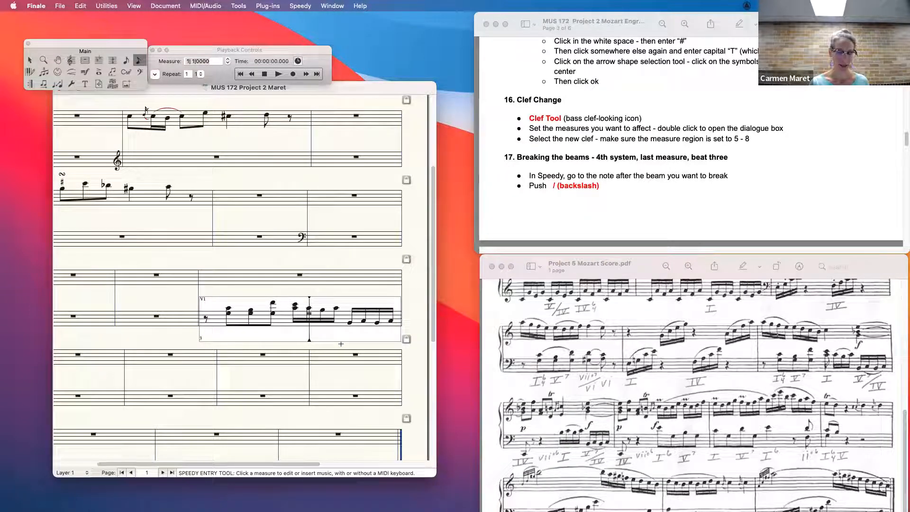
key(slash)
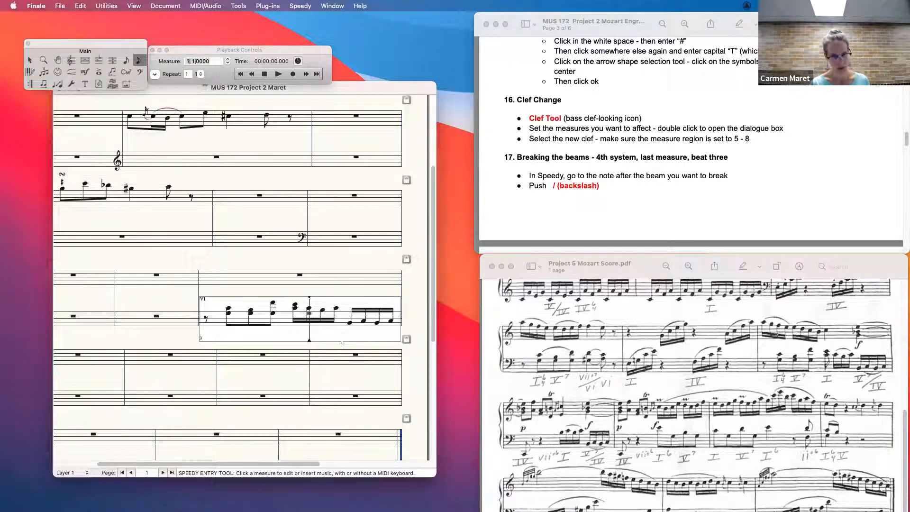
click(341, 362)
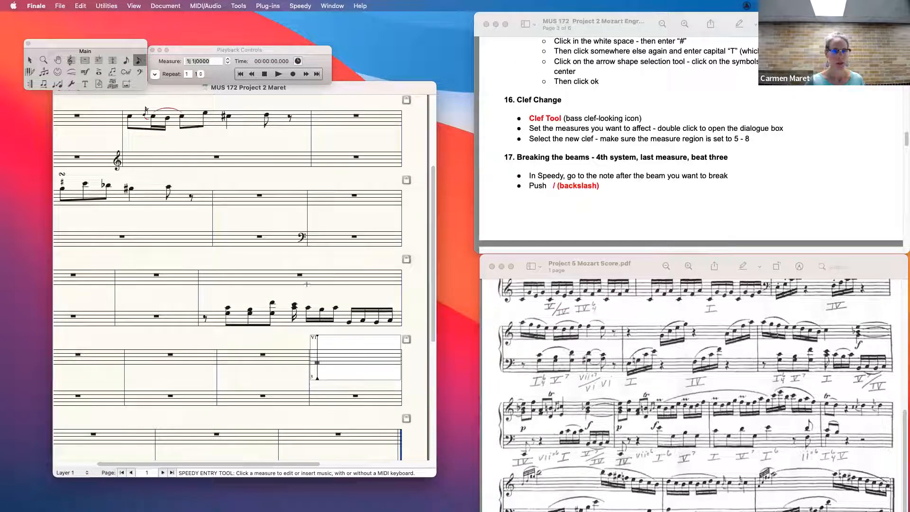
Consult the Multiple layers instructions and open the lower staff's second-to-last measure of the fifth system for eighth-note Speedy Entry
scroll(775, 196, down, 2)
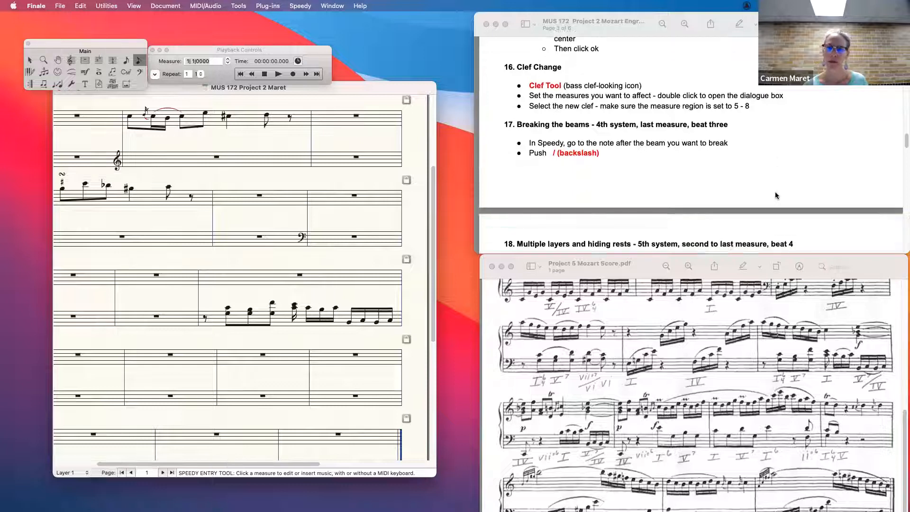
scroll(776, 195, down, 3)
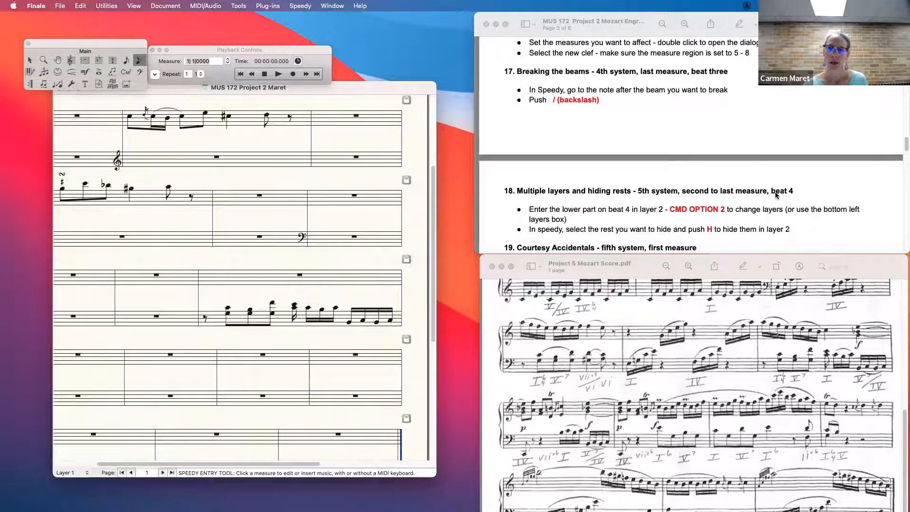
scroll(775, 194, down, 4)
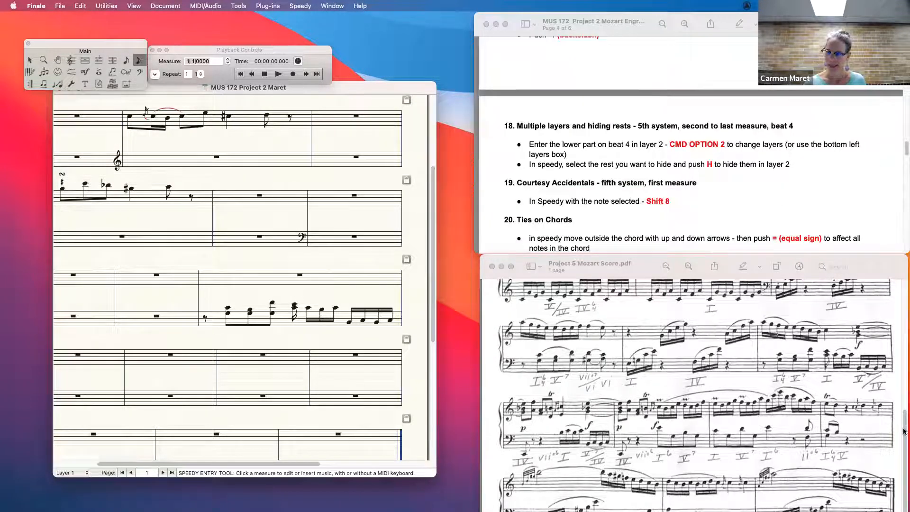
drag(904, 436, 903, 463)
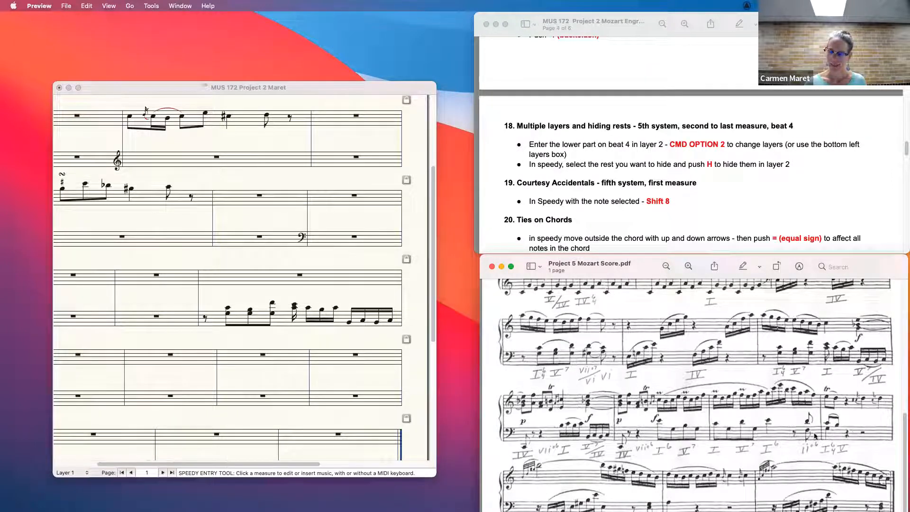
drag(432, 322, 432, 341)
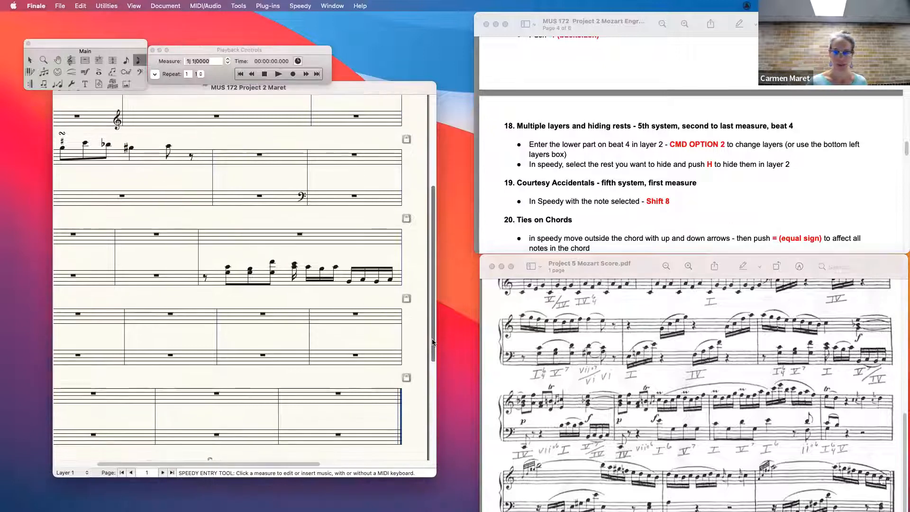
click(247, 355)
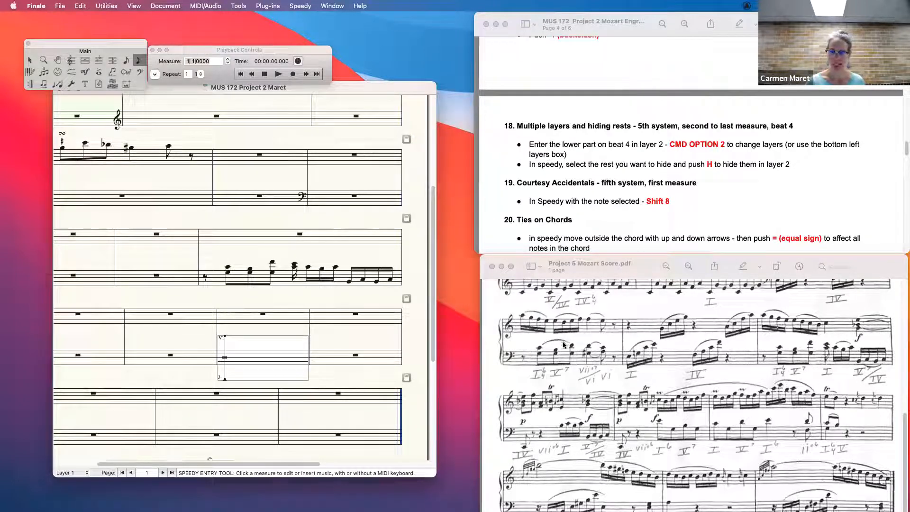
key(4)
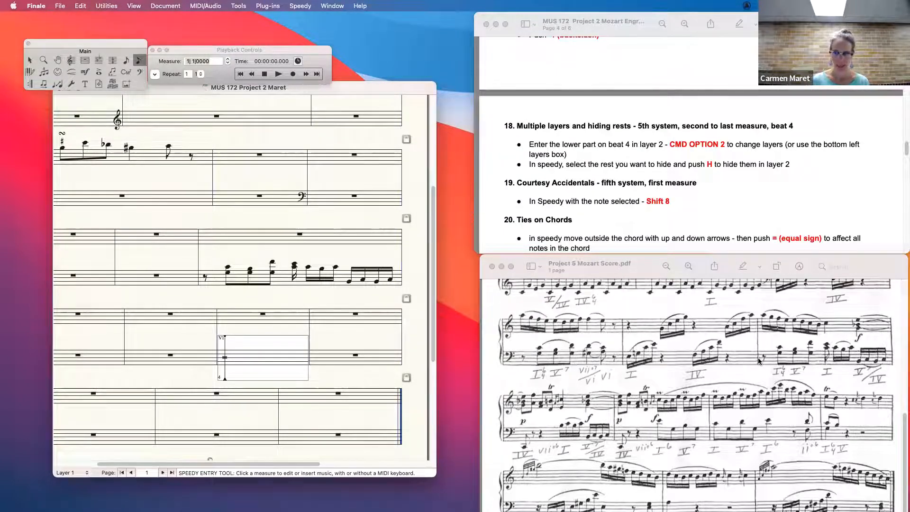
Fill the measure with eighth notes, making the sixth entry an eighth rest
key(a)
key(b)
key(s)
key(b)
key(d)
key(c)
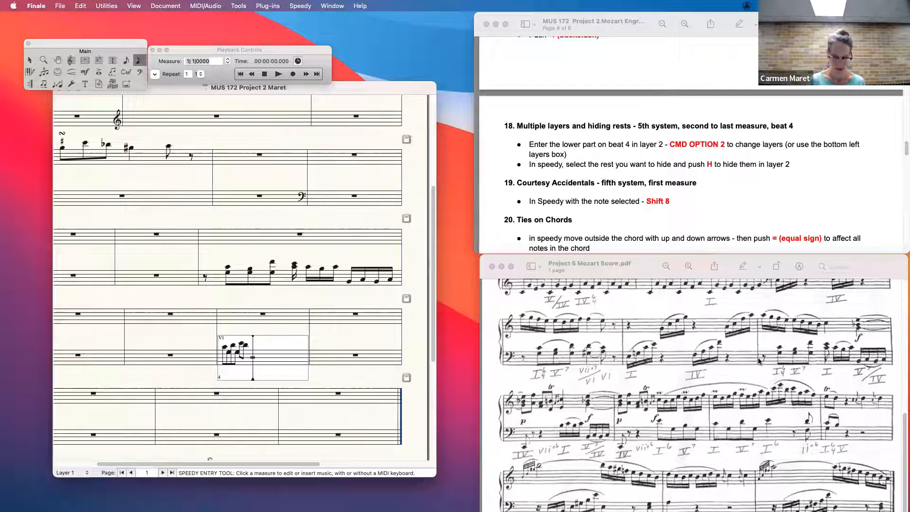
key(BackSpace)
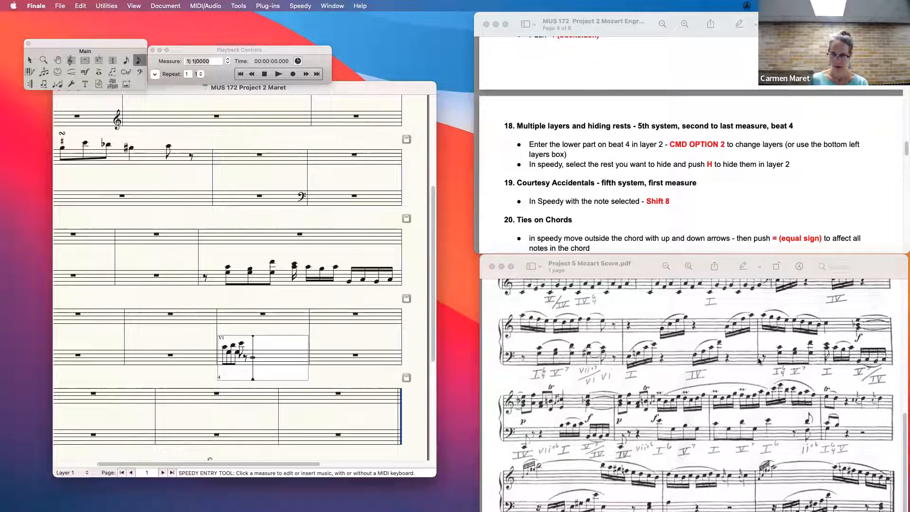
key(4)
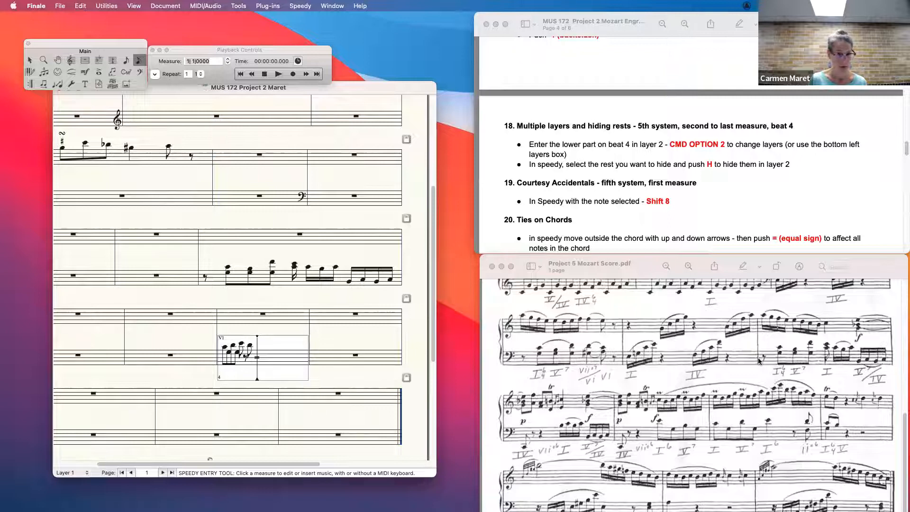
key(Right)
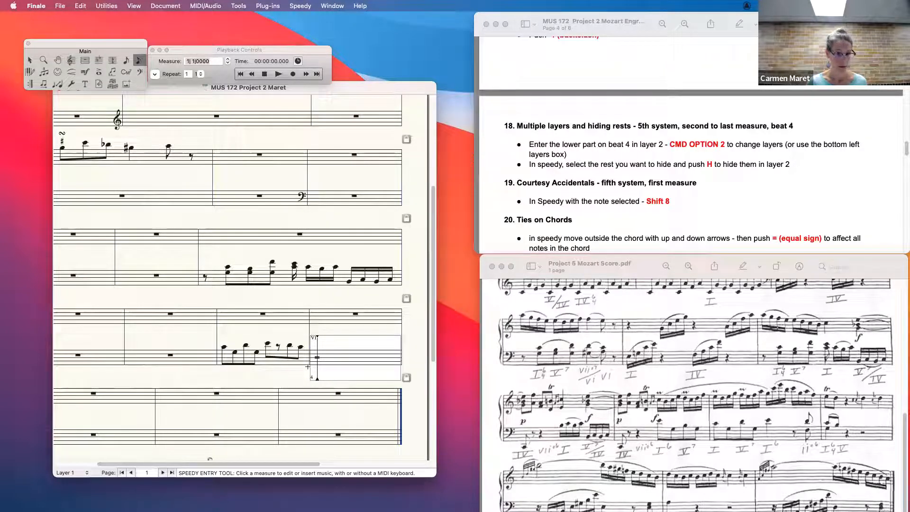
Rewrite beats three and four as a quarter note, eighth rest and eighth note, and begin the next measure with two eighth notes
click(268, 353)
key(5)
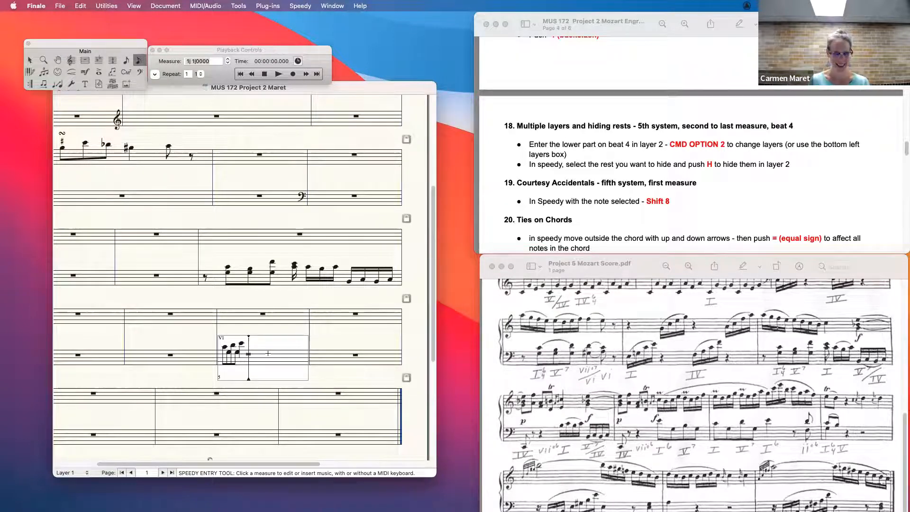
key(4)
key(r)
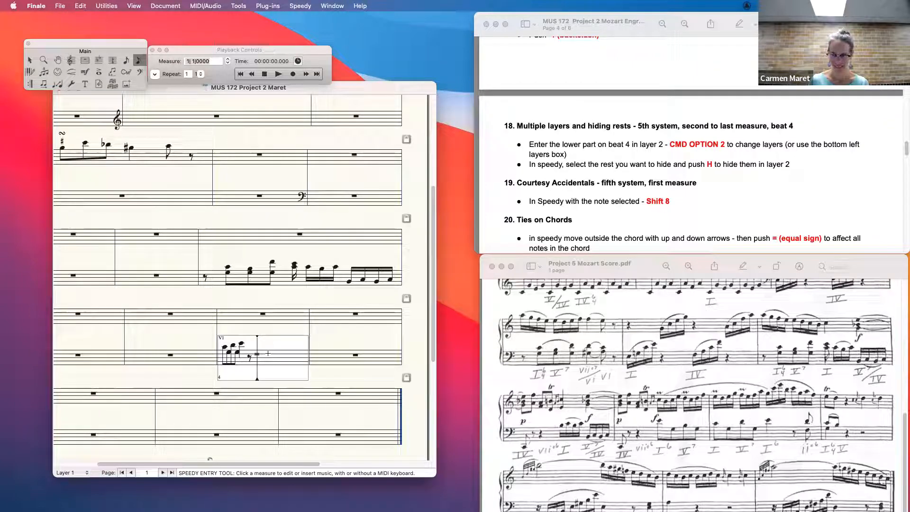
key(4)
key(4)
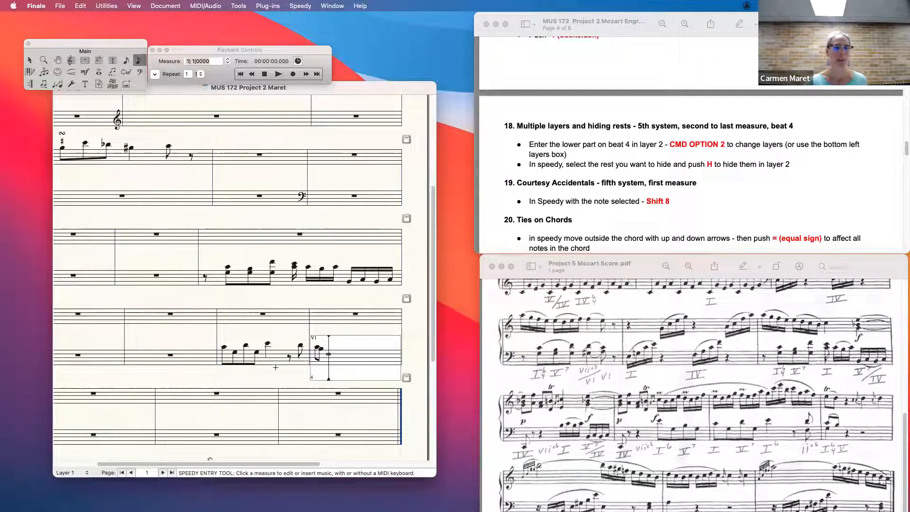
key(Escape)
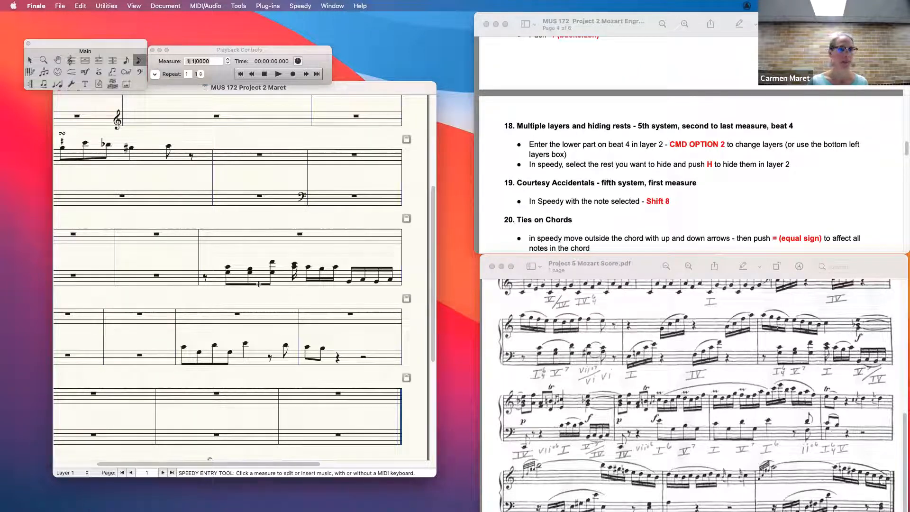
Reopen the fifth system's second-to-last lower-staff measure in Speedy Entry and switch to Layer 2
click(186, 359)
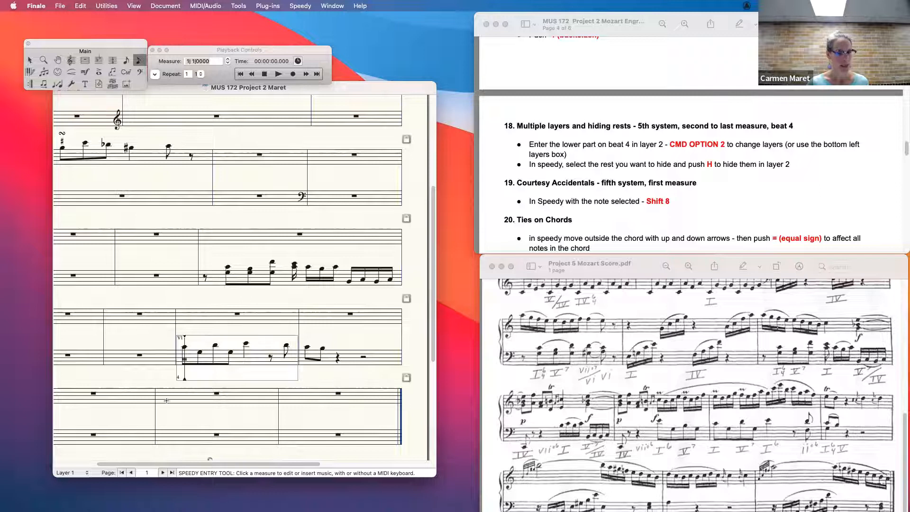
click(82, 473)
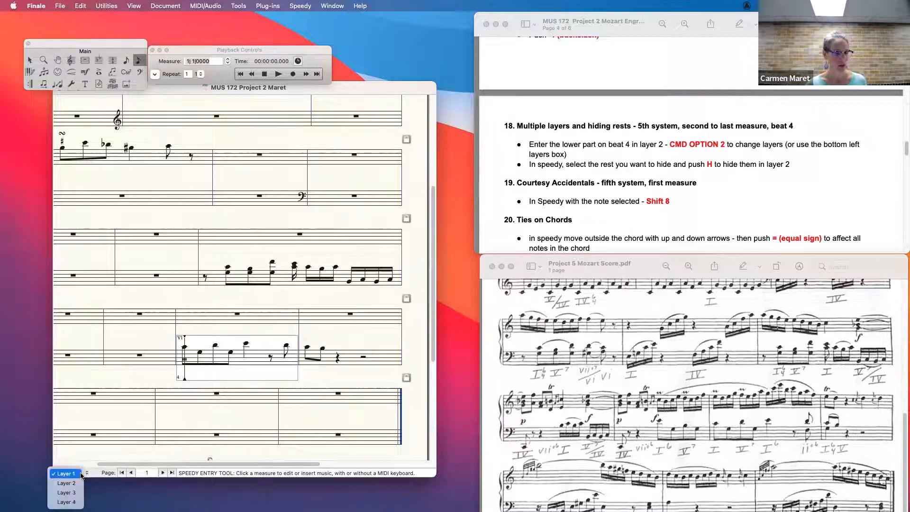
click(66, 482)
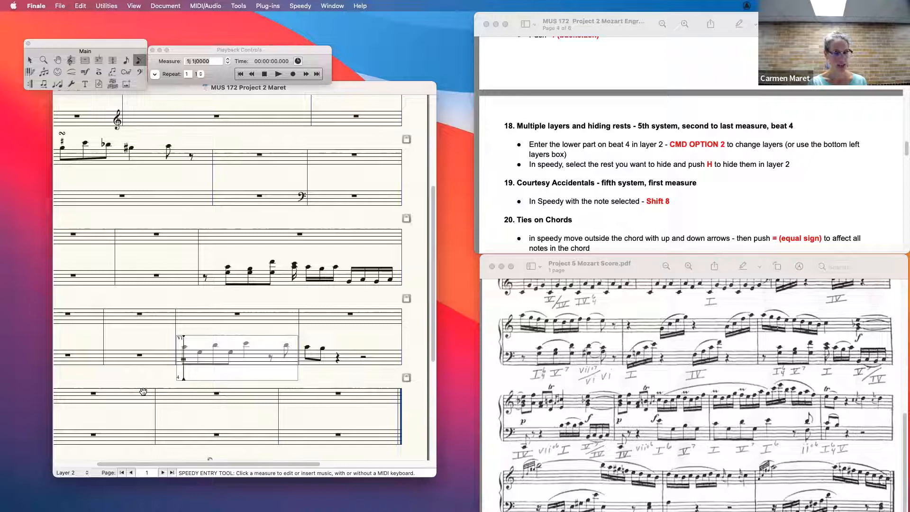
In Layer 2, enter a half rest, quarter rest, eighth rest and eighth note, and begin the following measure with an eighth note
key(super+alt+1)
key(super+alt+2)
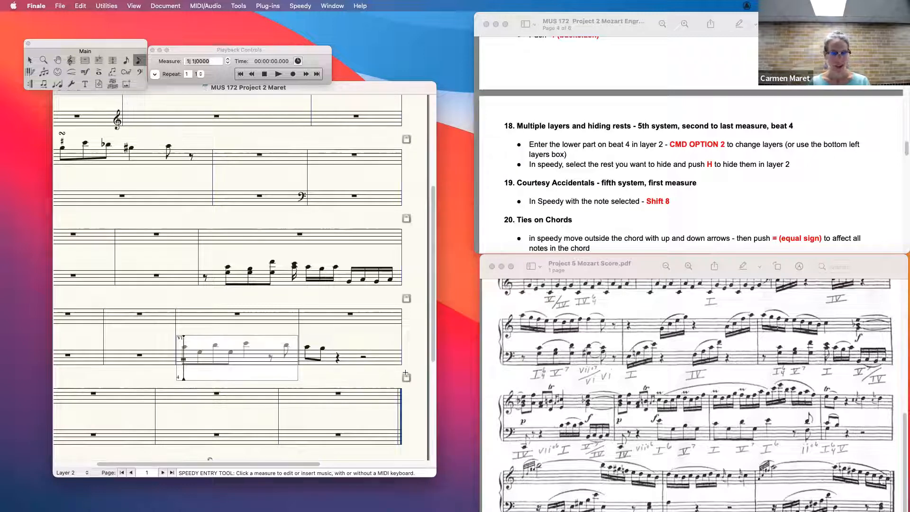
key(4)
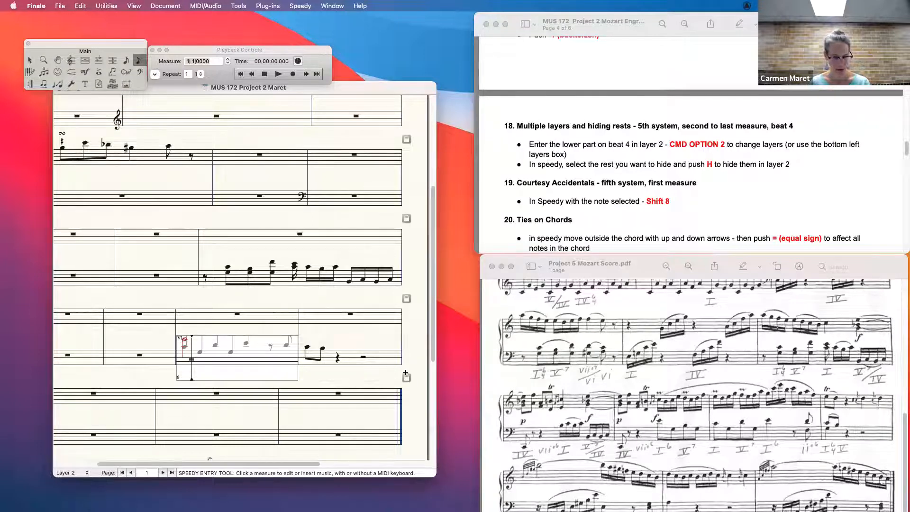
key(r)
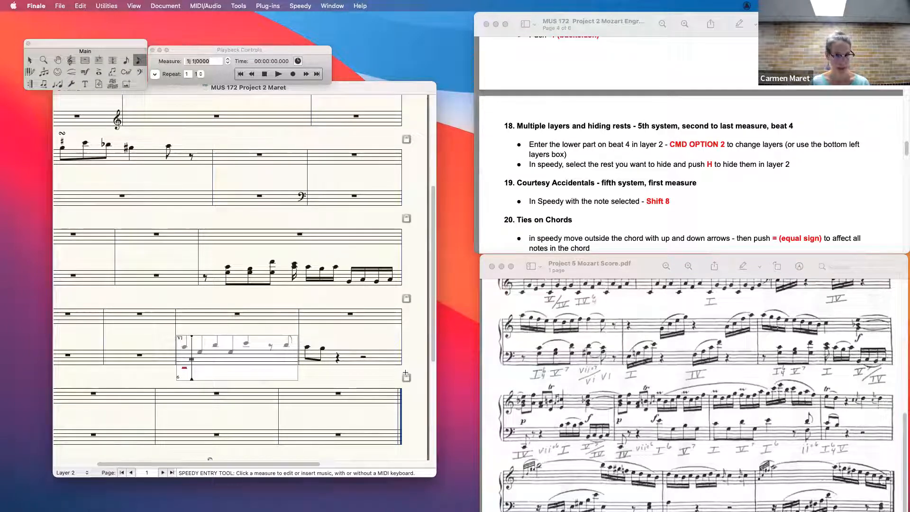
key(Right)
key(r)
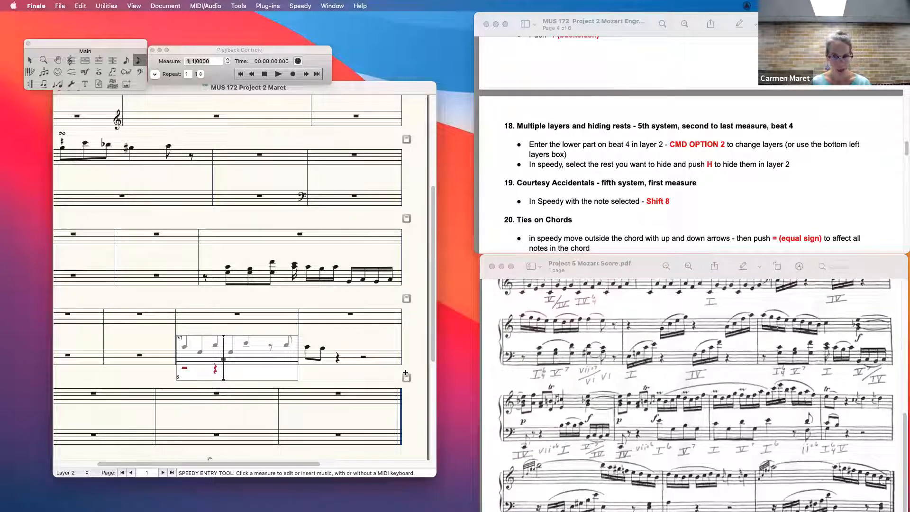
key(4)
key(Right)
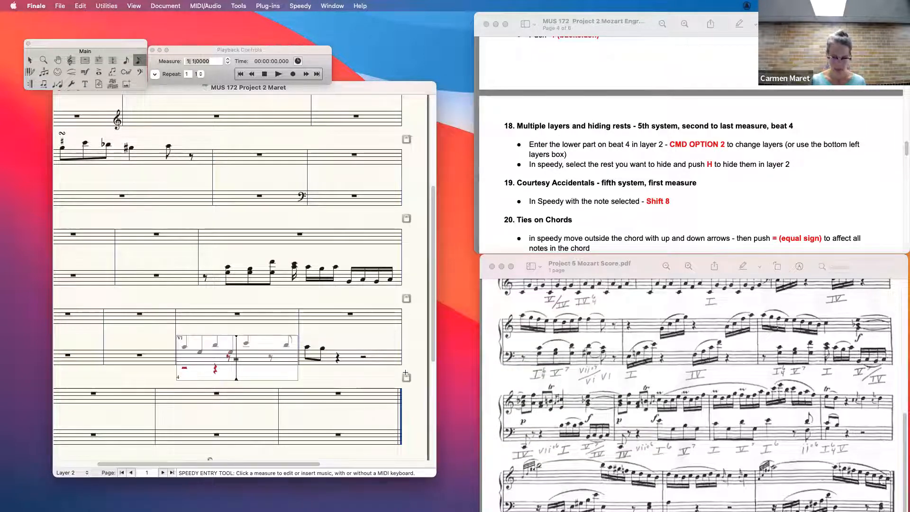
key(4)
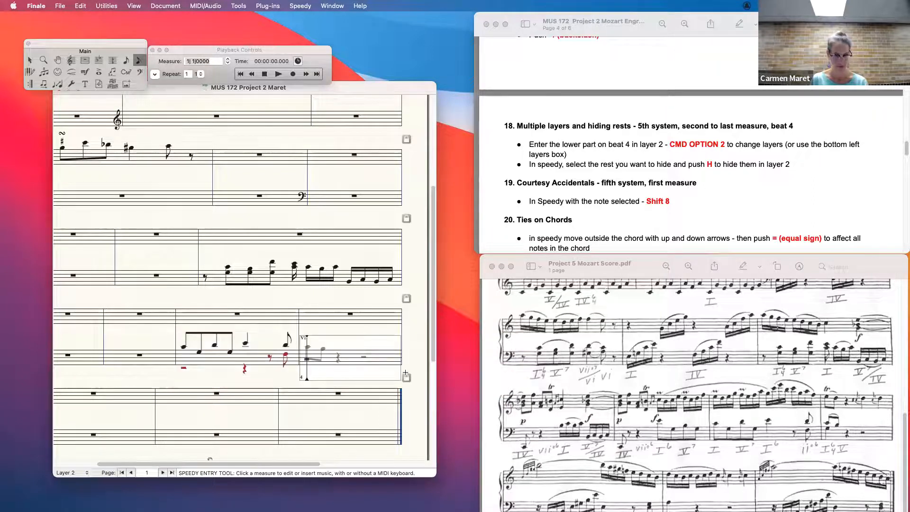
key(4)
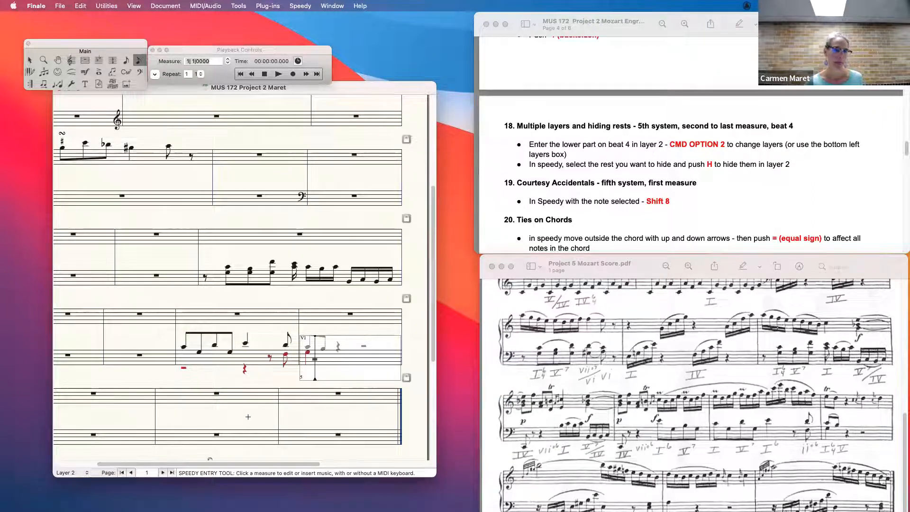
key(Escape)
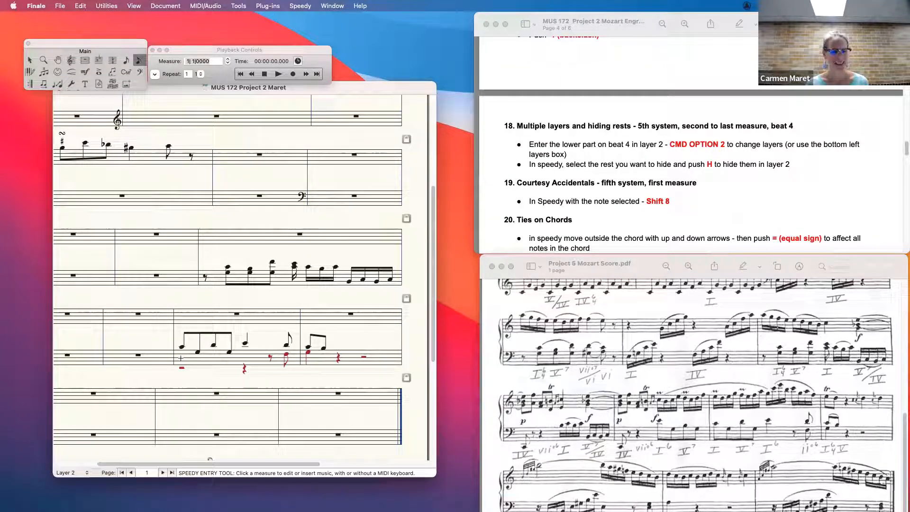
Hide the Layer 2 half rest and quarter rest in the fifth system's second-to-last lower-staff measure
click(245, 353)
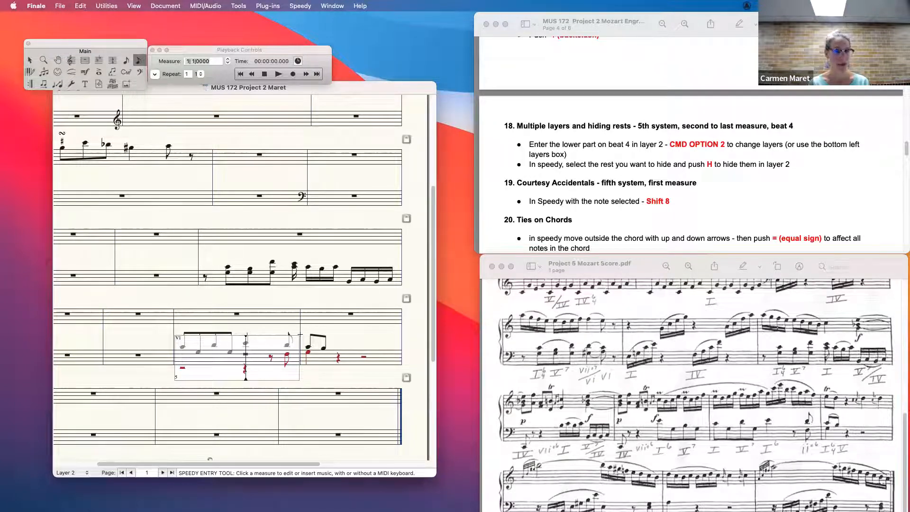
key(Left)
key(Left)
key(Left)
key(Left)
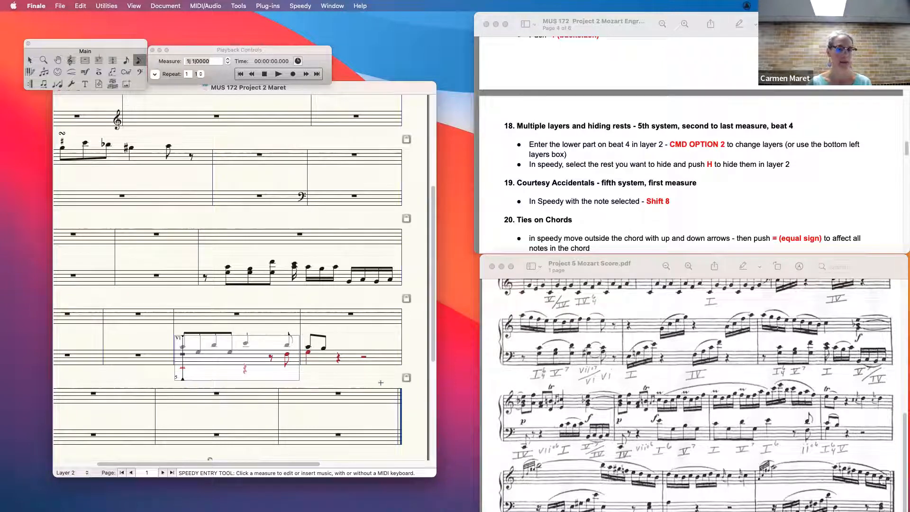
click(343, 370)
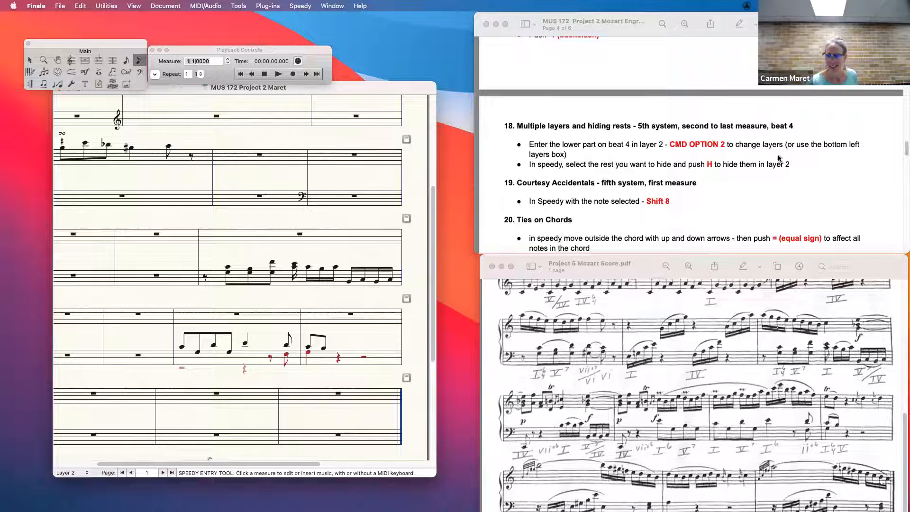
Consult the Courtesy Accidentals and Ties on Chords instructions and open the fourth system's last upper-staff measure for Speedy Entry
drag(905, 152, 904, 158)
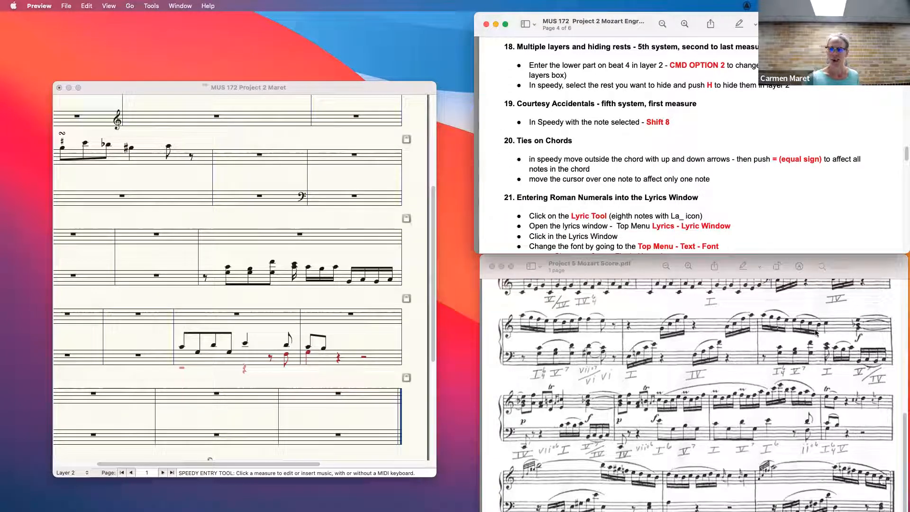
click(329, 138)
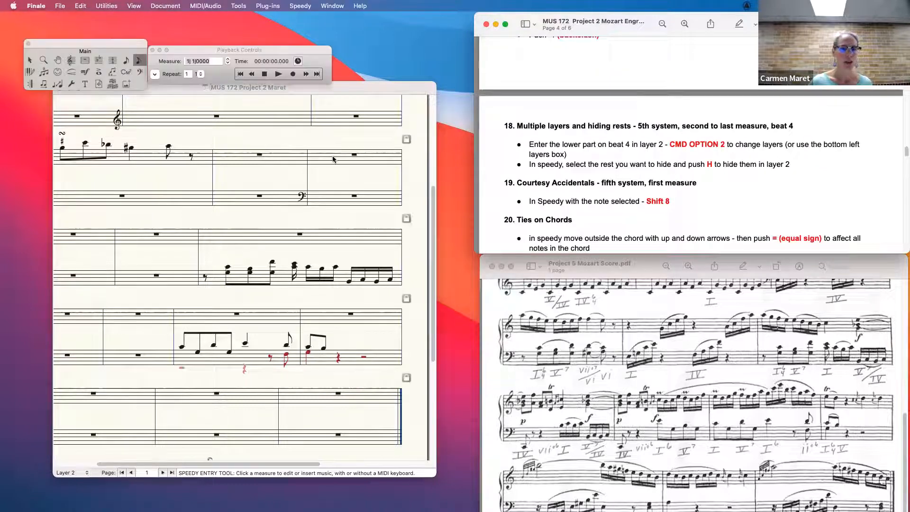
click(289, 235)
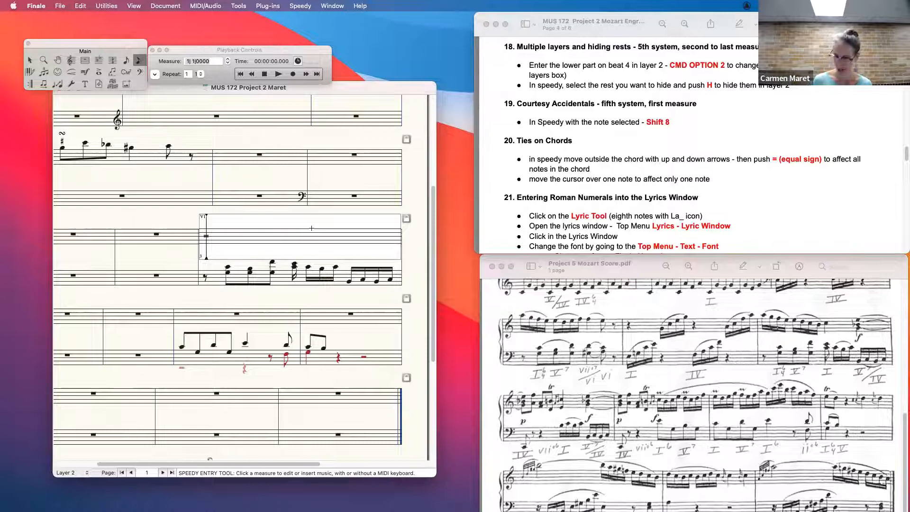
key(4)
key(3)
key(3)
key(3)
key(3)
key(3)
key(3)
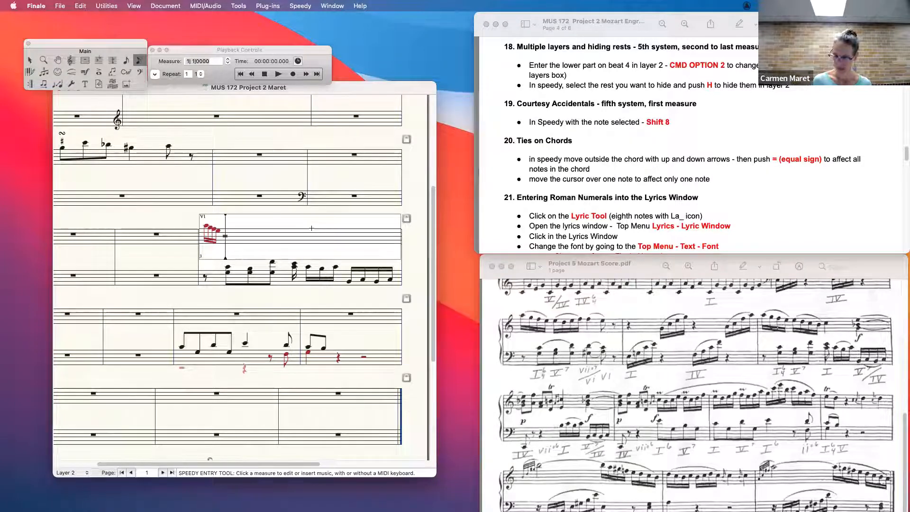
key(3)
key(3)
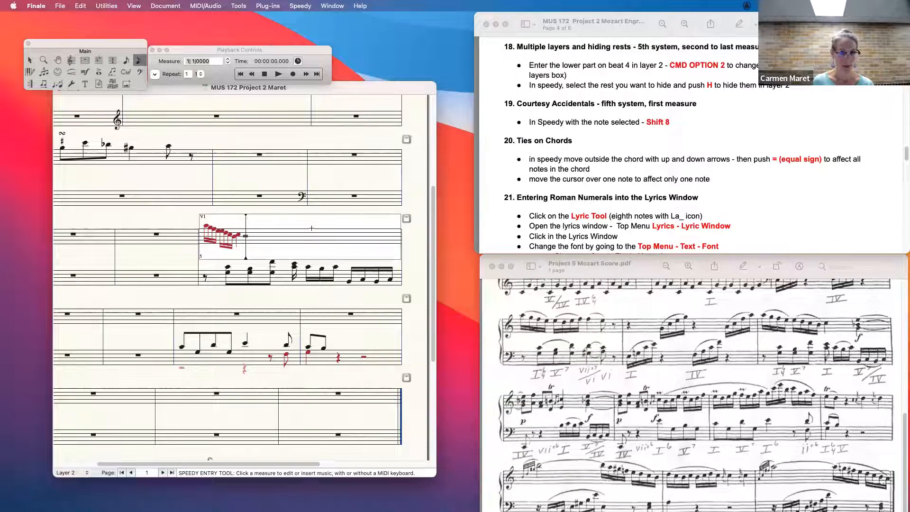
key(super+z)
key(super+z)
key(super+z)
key(super+z)
key(super+z)
key(super+z)
key(super+z)
key(super+z)
key(super+z)
Switch to Layer 1 and fill the fourth system's last upper-staff measure with eight sixteenth notes, a quarter note and a quarter-note chord
key(super+alt+1)
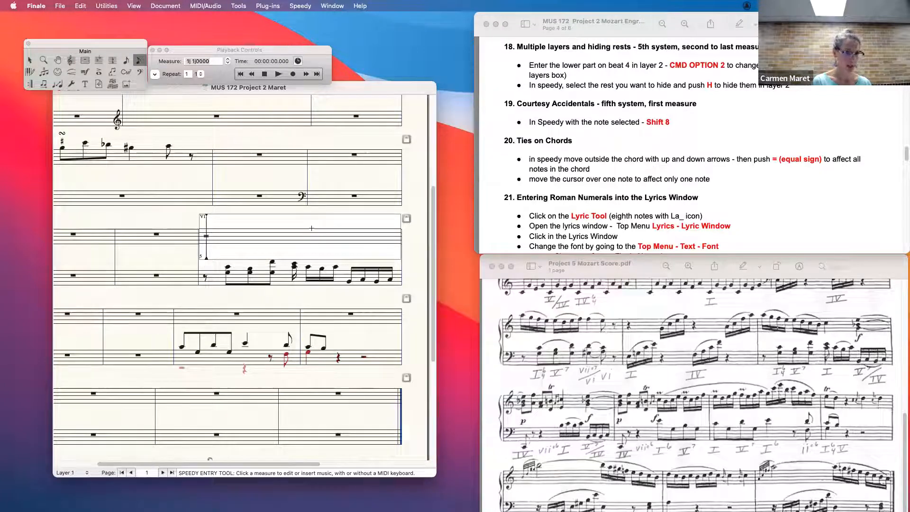
key(3)
key(3)
key(3)
key(3)
key(3)
key(3)
key(3)
key(3)
key(3)
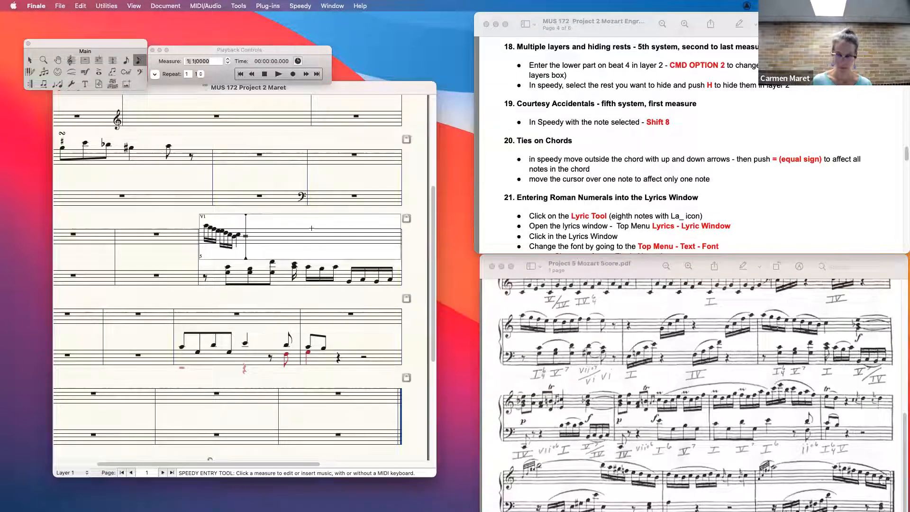
key(5)
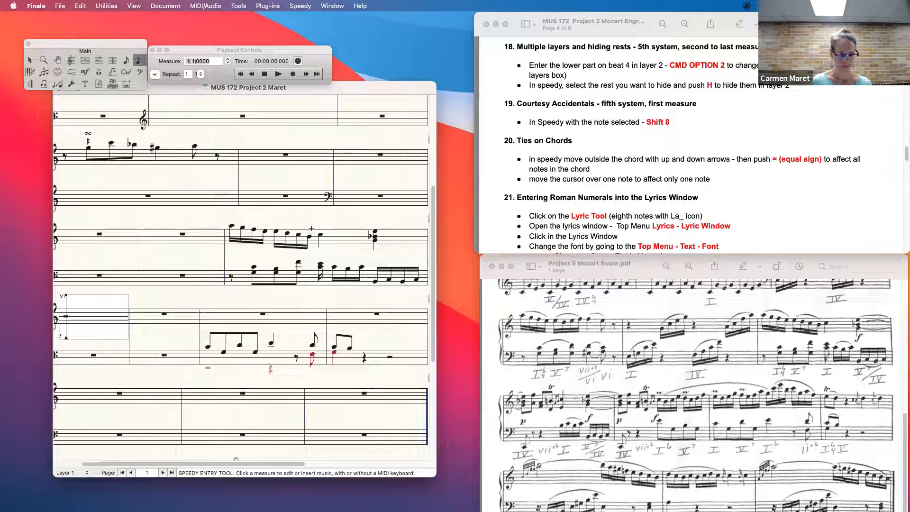
Fill the fifth system's first upper-staff measure with beamed chords and notes, ending on a chord
key(4)
key(4)
key(4)
key(4)
key(4)
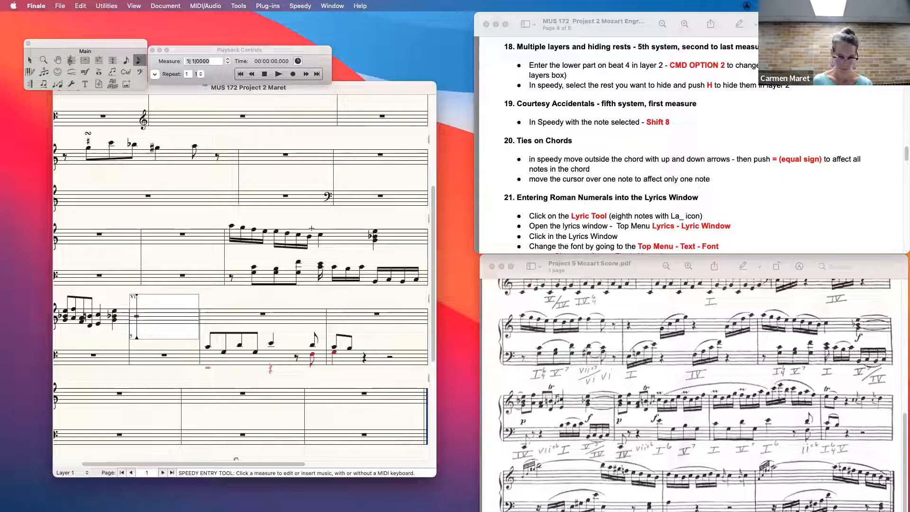
Fill the fifth system's second upper-staff measure with beamed chords and notes followed by eight sixteenth notes
key(4)
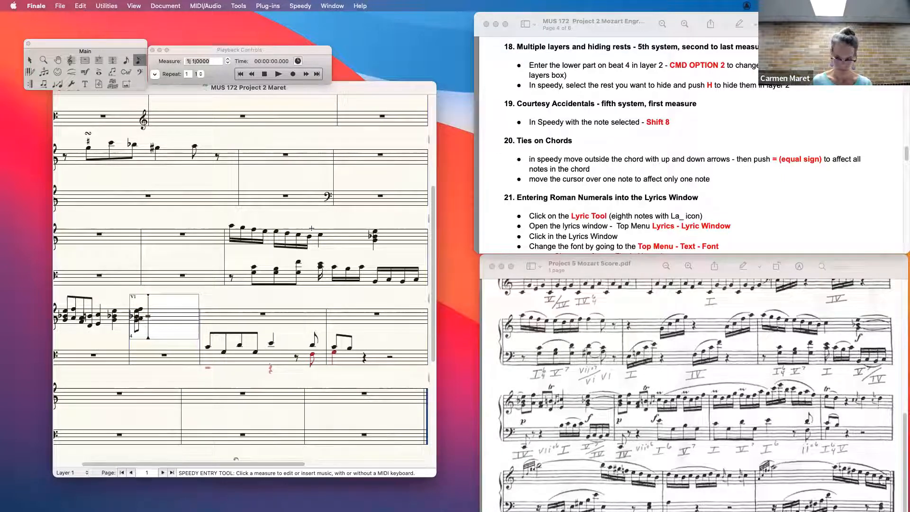
key(4)
key(3)
key(3)
key(3)
key(3)
key(3)
key(3)
key(3)
key(3)
Enter the sixteenth-note run in the fifth system's third upper-staff measure, leaving rests for the remaining beats, and close the measure
key(3)
key(3)
key(3)
key(3)
key(3)
key(3)
key(3)
key(3)
key(3)
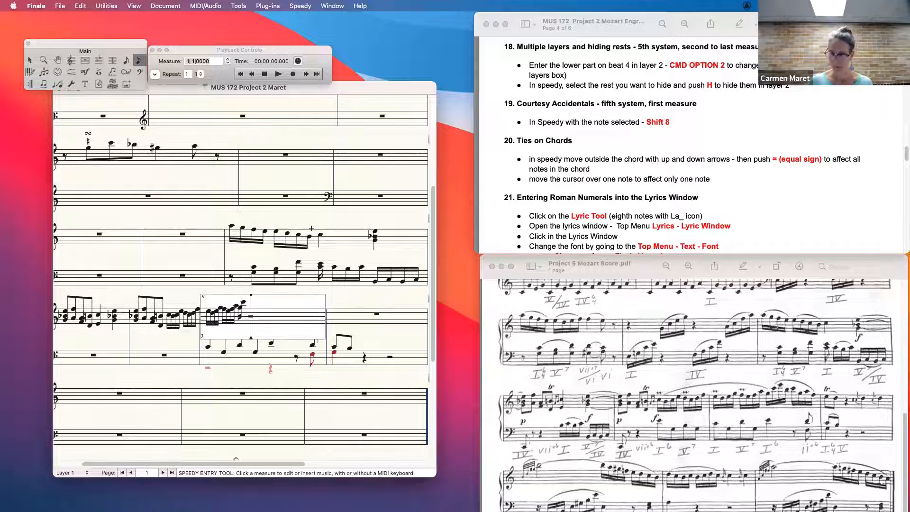
key(Escape)
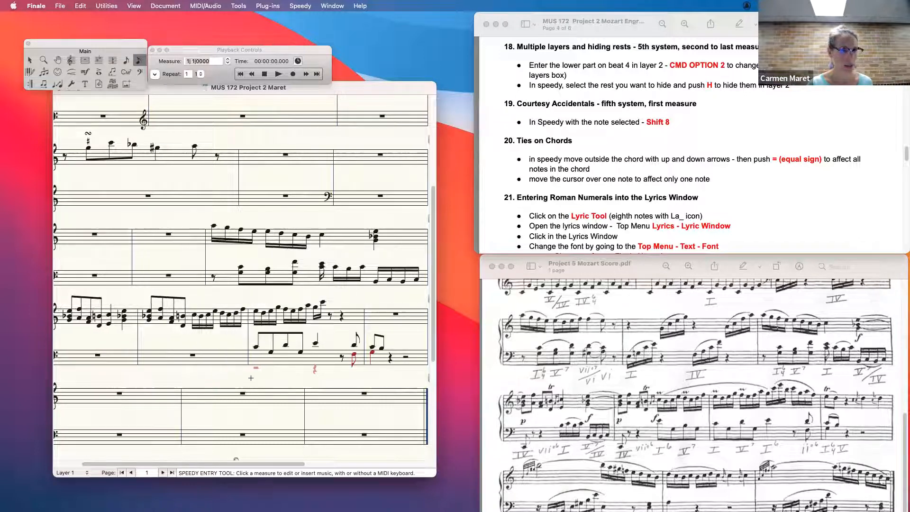
Tie all notes of the fourth system's final upper-staff chord into the next measure
click(377, 239)
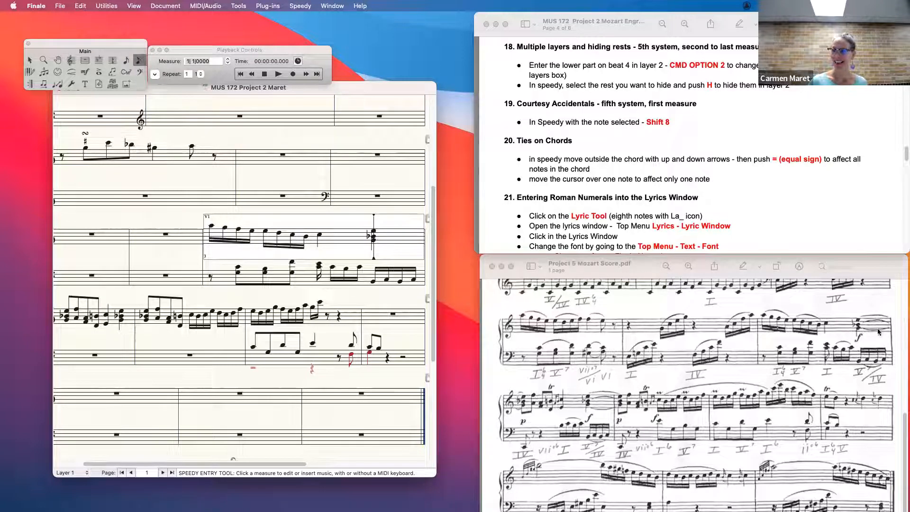
key(Up)
key(Up)
key(Up)
key(Up)
key(Up)
key(Down)
key(Down)
key(Down)
key(Down)
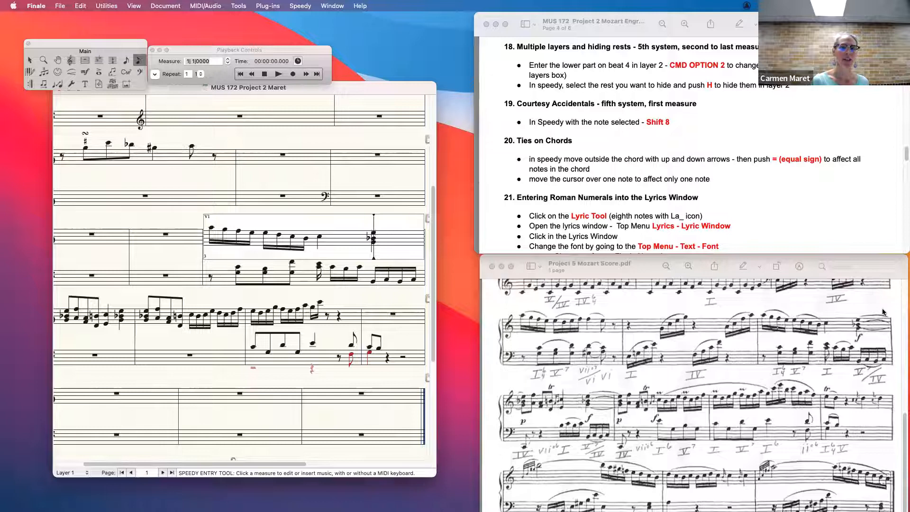
key(Up)
key(Up)
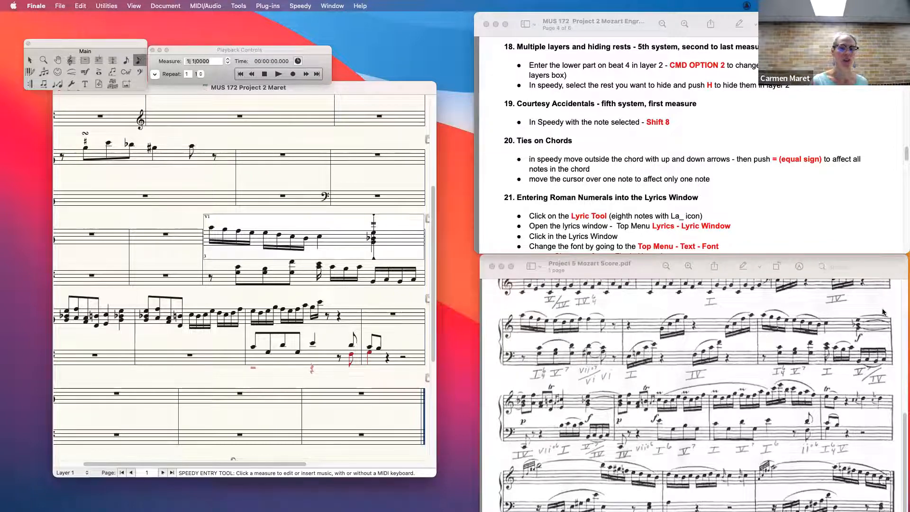
key(equal)
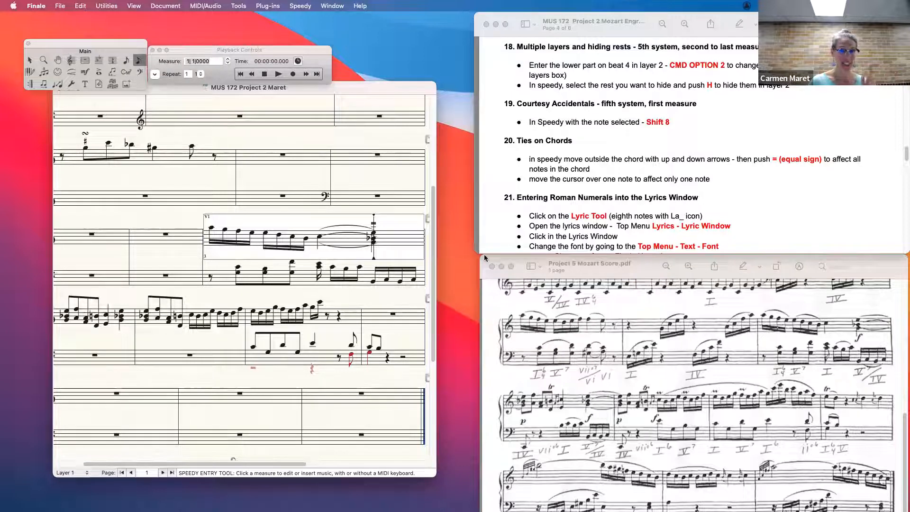
key(Escape)
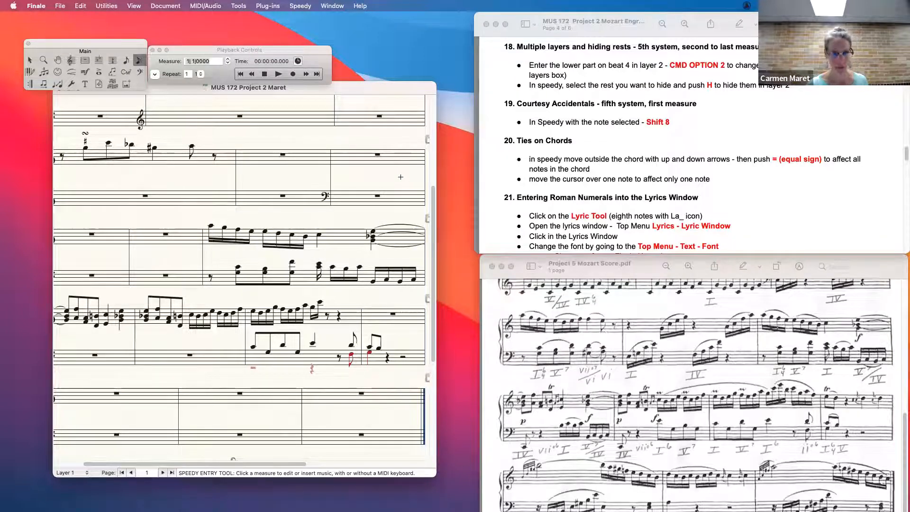
Try switching the ties off and on for the fourth system's final upper-staff chord and for a single note in it
click(375, 227)
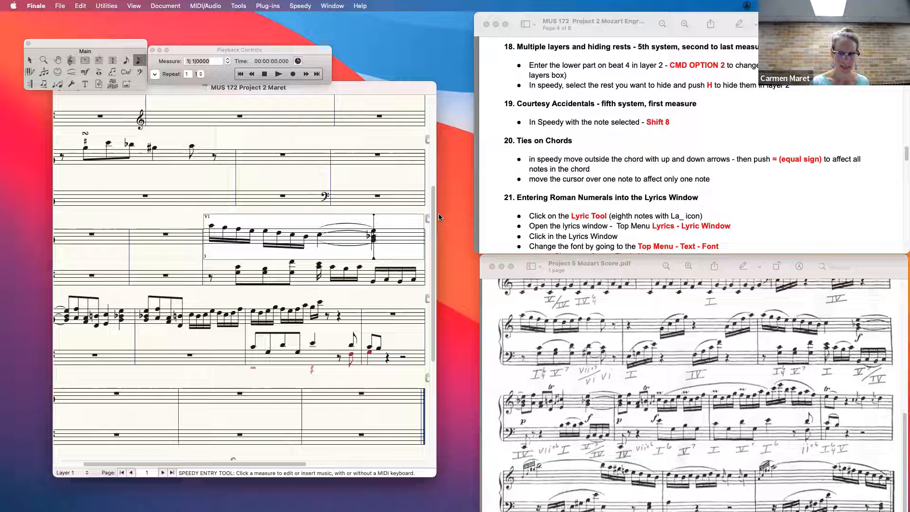
key(=)
key(=)
key(Down)
key(Down)
key(Down)
key(Down)
key(Up)
key(=)
key(Escape)
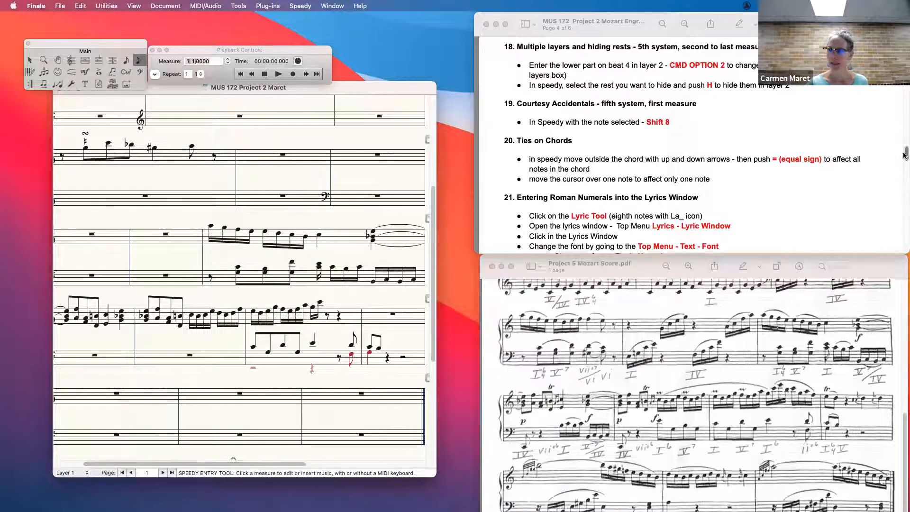
Read the instructions for entering Roman numerals into the Lyrics Window and compare the openings of the engraved score and the reference score
drag(905, 156, 905, 162)
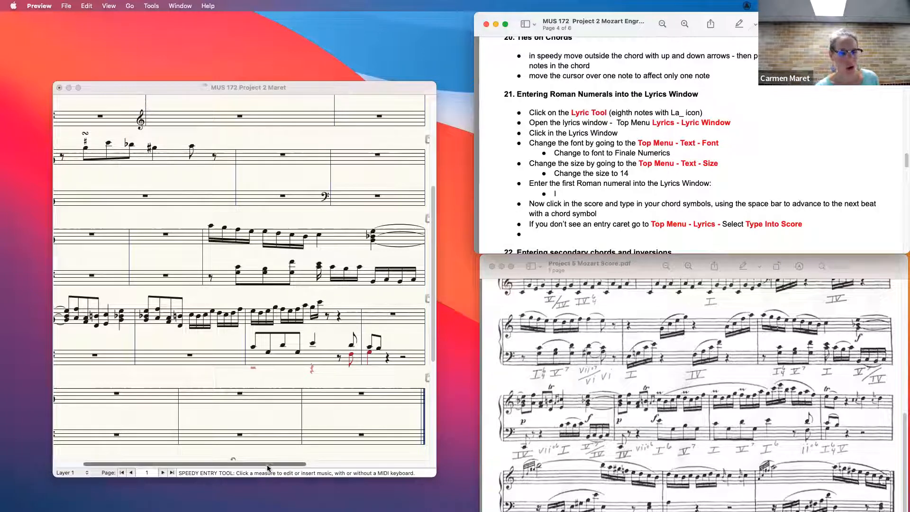
drag(268, 468, 222, 464)
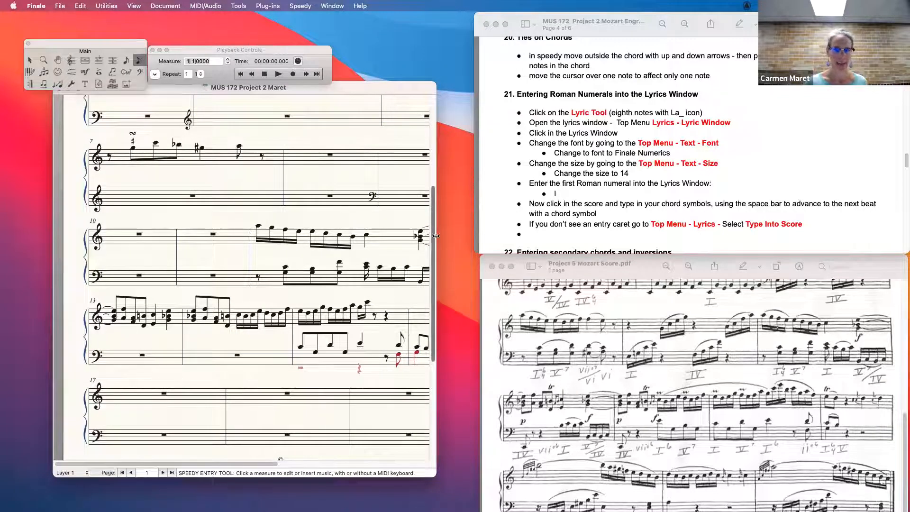
scroll(433, 235, up, 5)
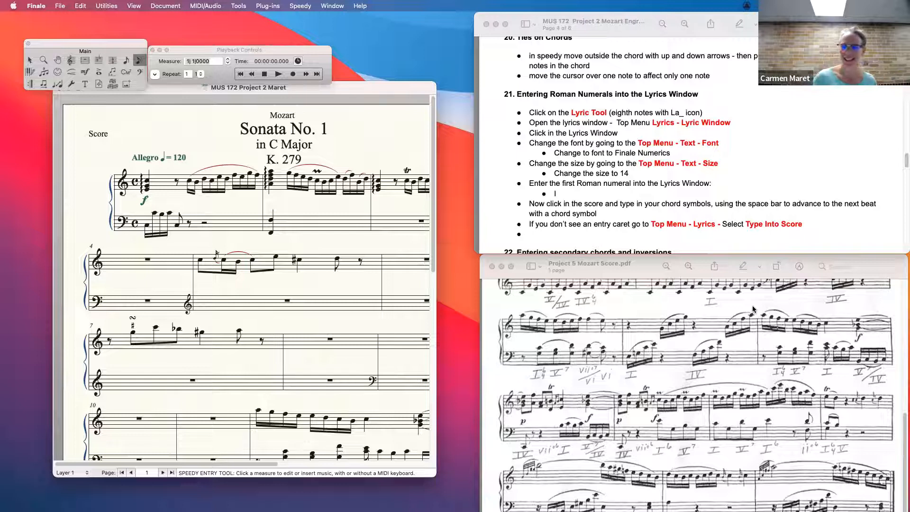
drag(904, 434, 898, 267)
click(305, 353)
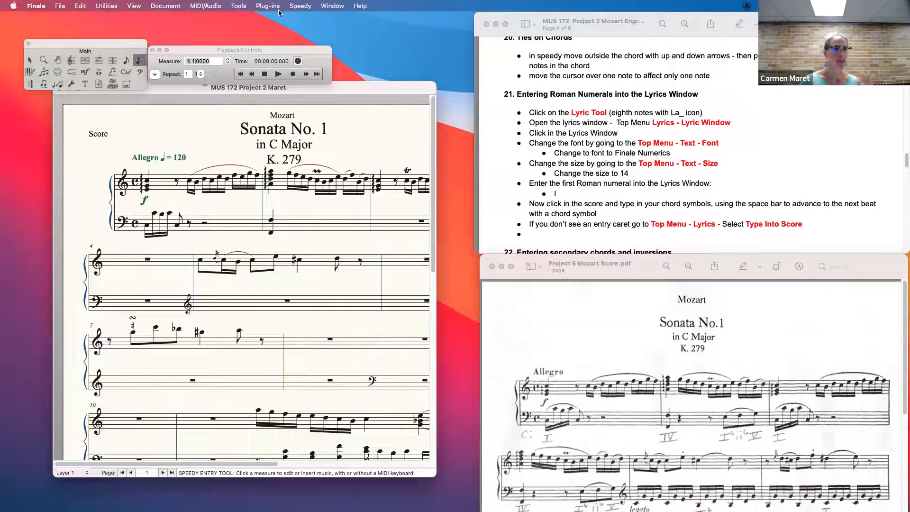
drag(904, 399, 903, 388)
click(342, 351)
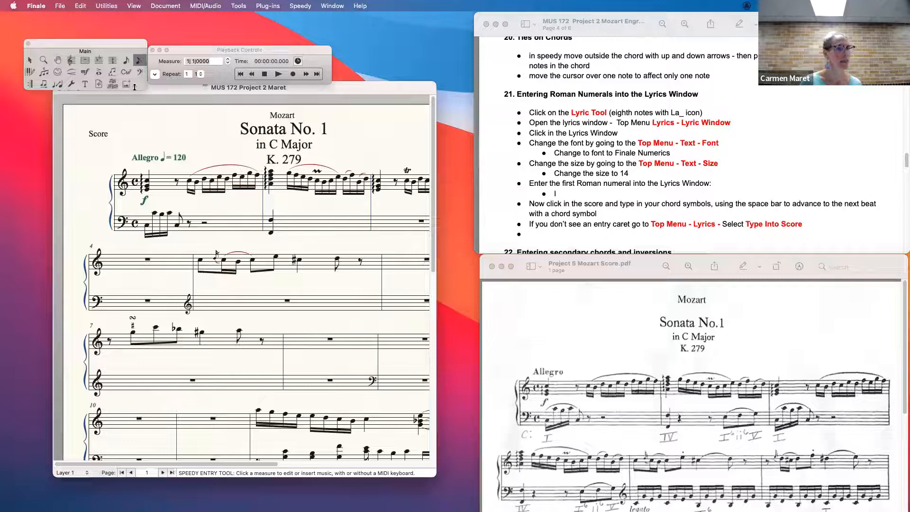
Activate the Lyric tool, open the Lyrics window and move it up next to the top of the score
click(113, 73)
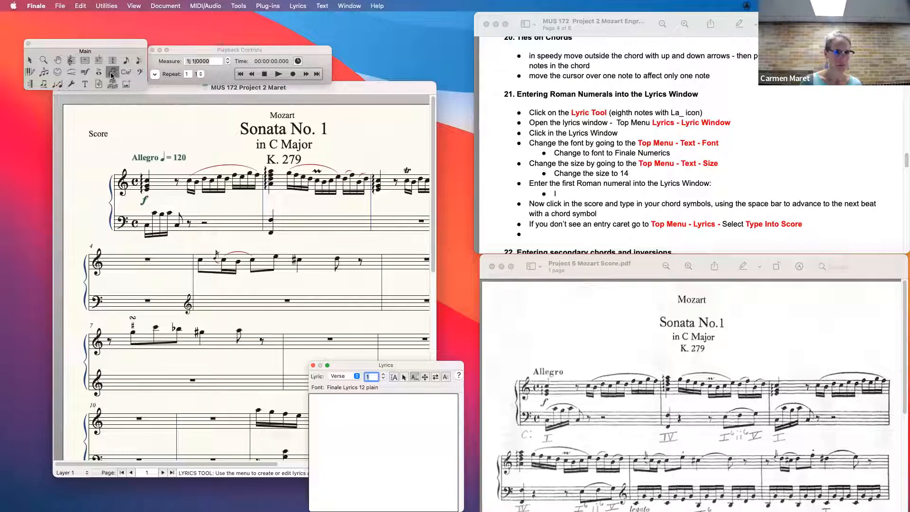
click(297, 6)
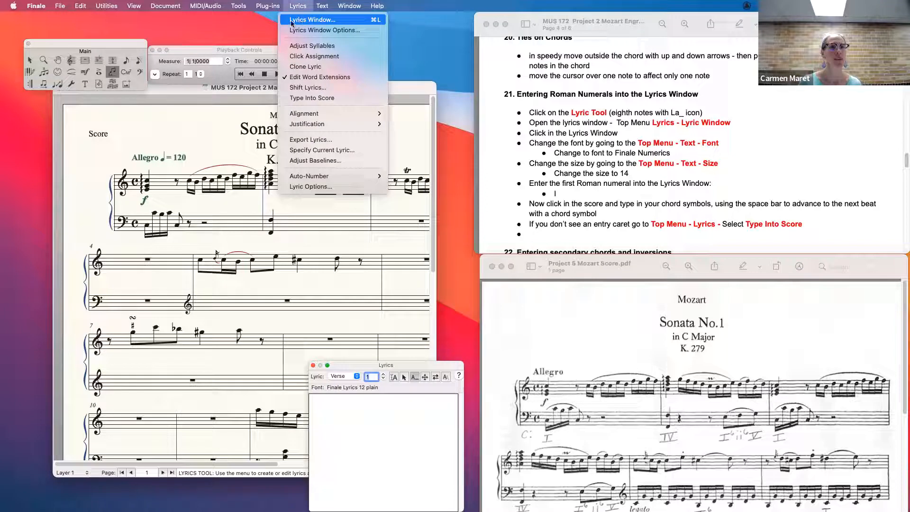
click(294, 20)
drag(409, 365, 507, 53)
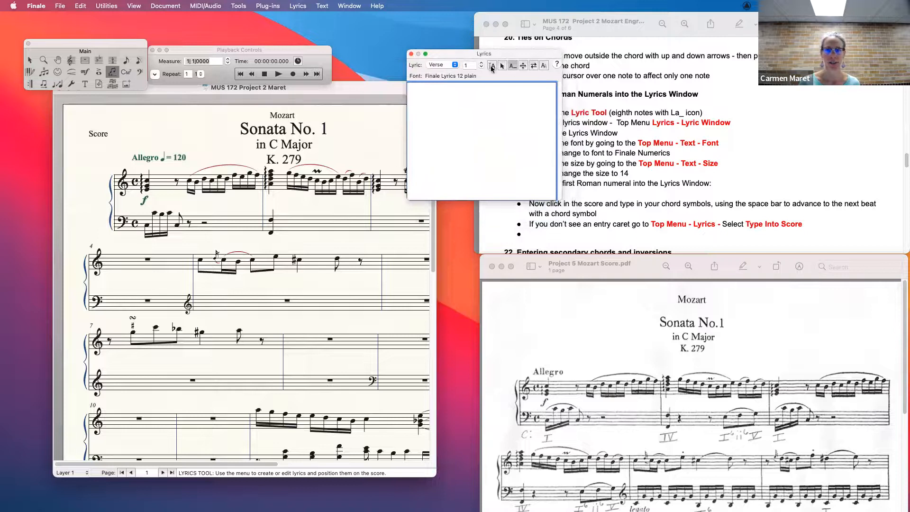
Switch lyric entry to Type Into Score, move the Lyrics window clear of the instructions and place the text cursor in it
click(491, 69)
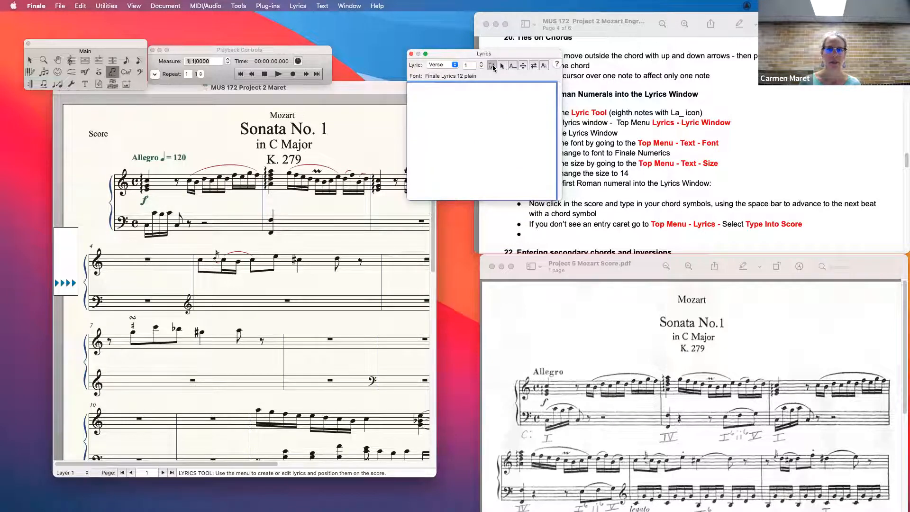
click(513, 68)
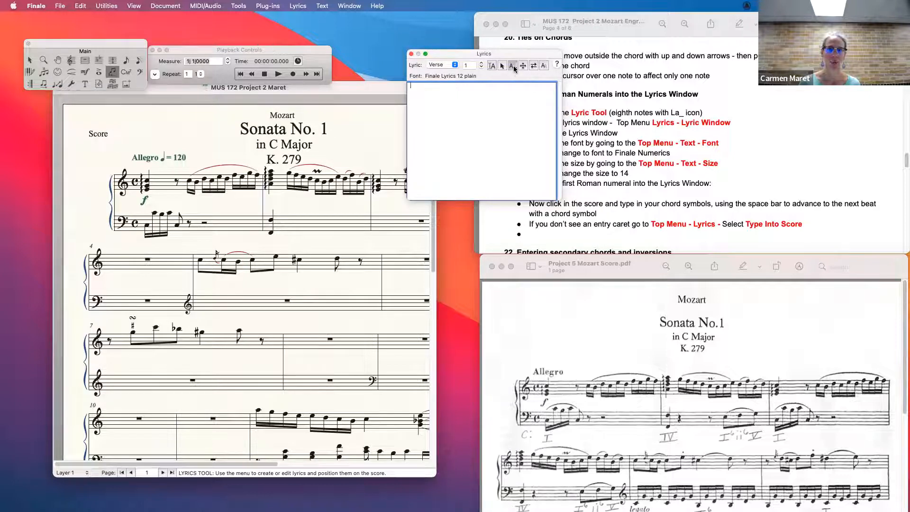
click(492, 68)
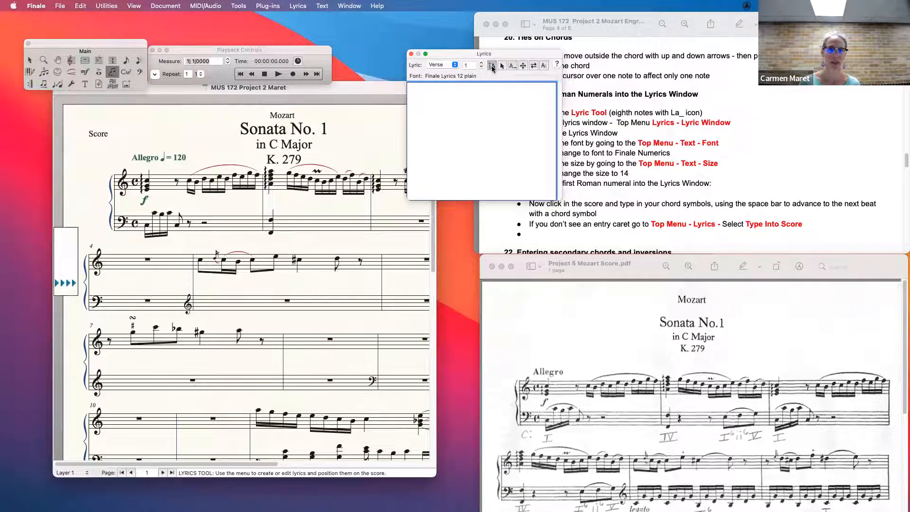
drag(526, 54, 466, 35)
click(398, 92)
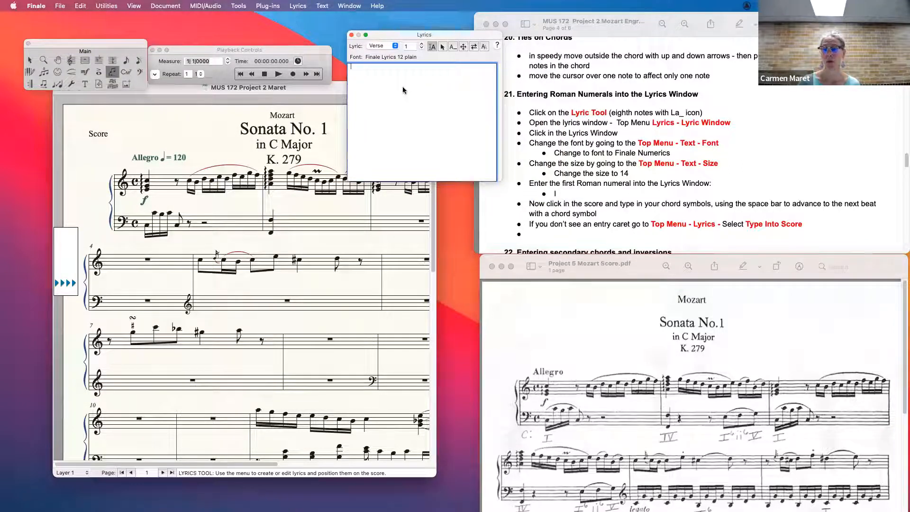
click(378, 86)
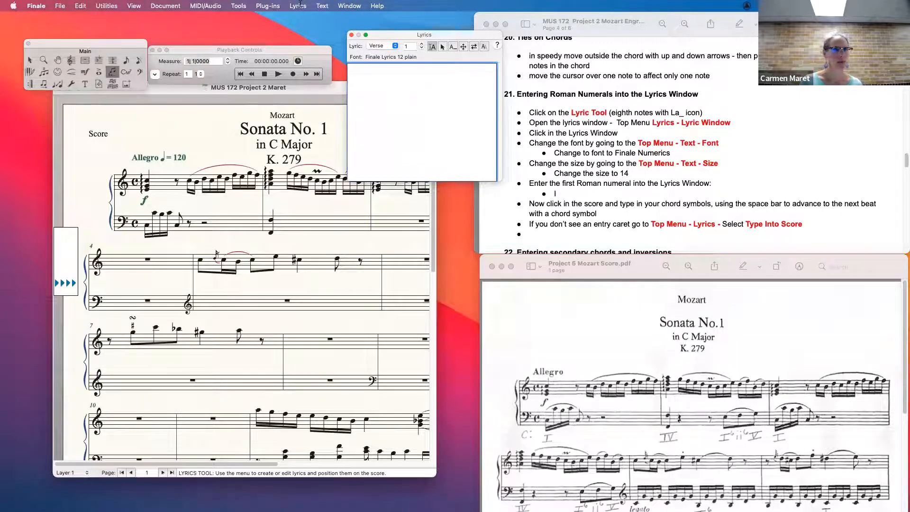
Try setting the lyrics font to Finale Numerics at size 14, then clear the trial numeral from the Lyrics window
click(322, 5)
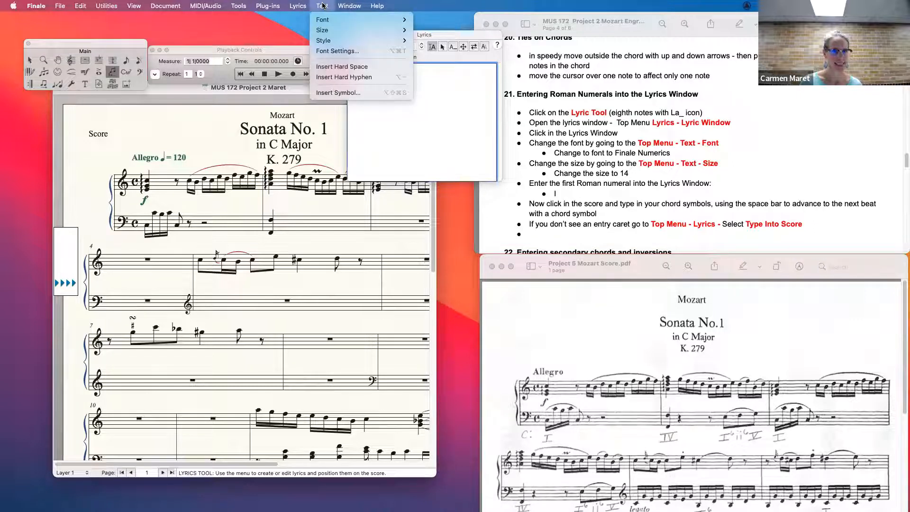
mouse_move(354, 21)
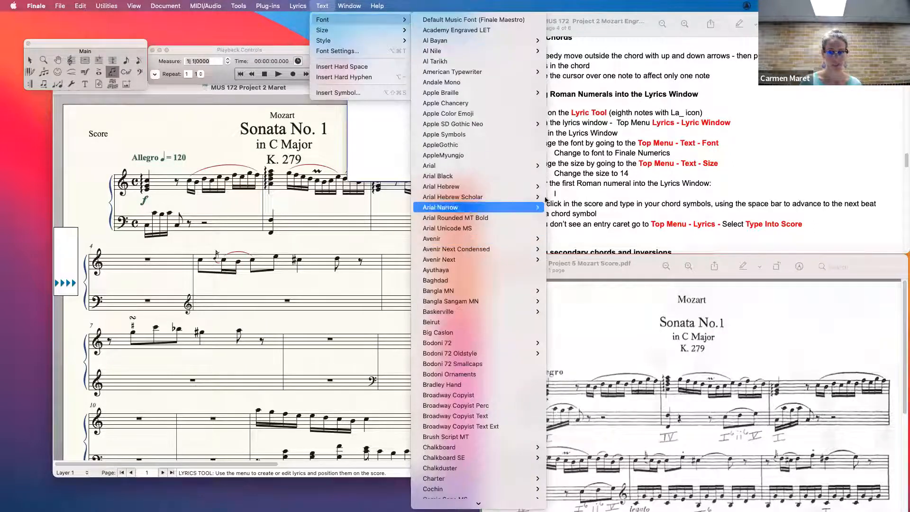
scroll(479, 265, down, 15)
scroll(478, 267, up, 15)
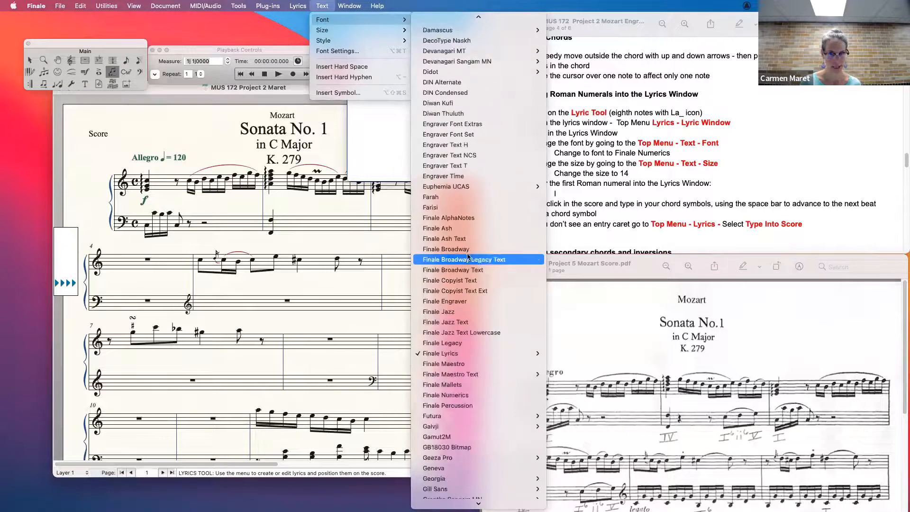
click(462, 396)
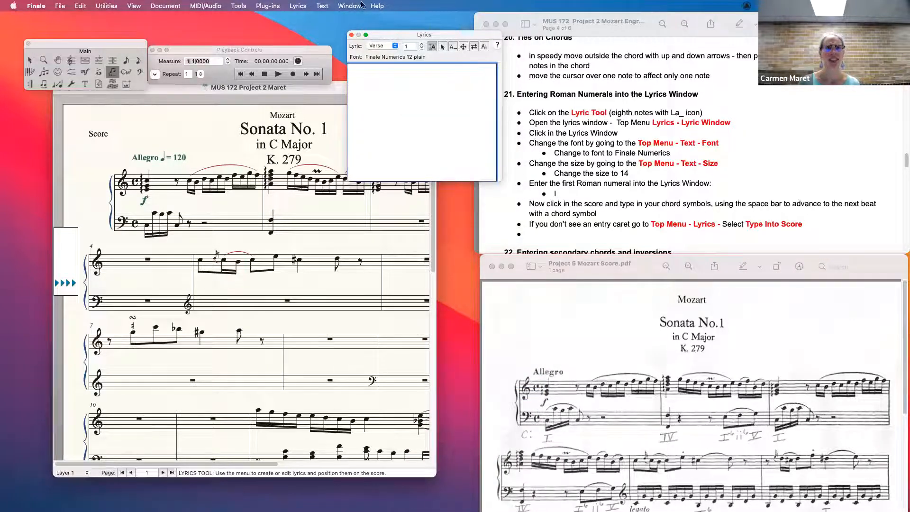
click(322, 5)
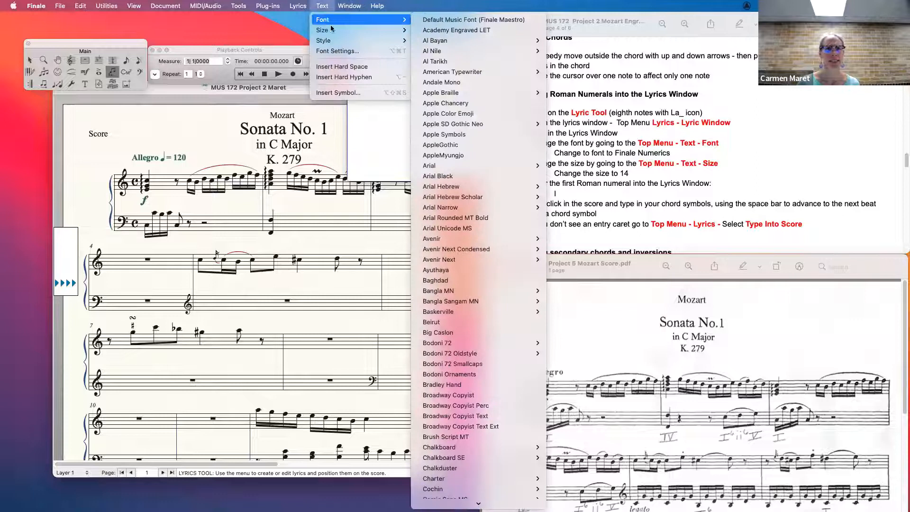
click(442, 93)
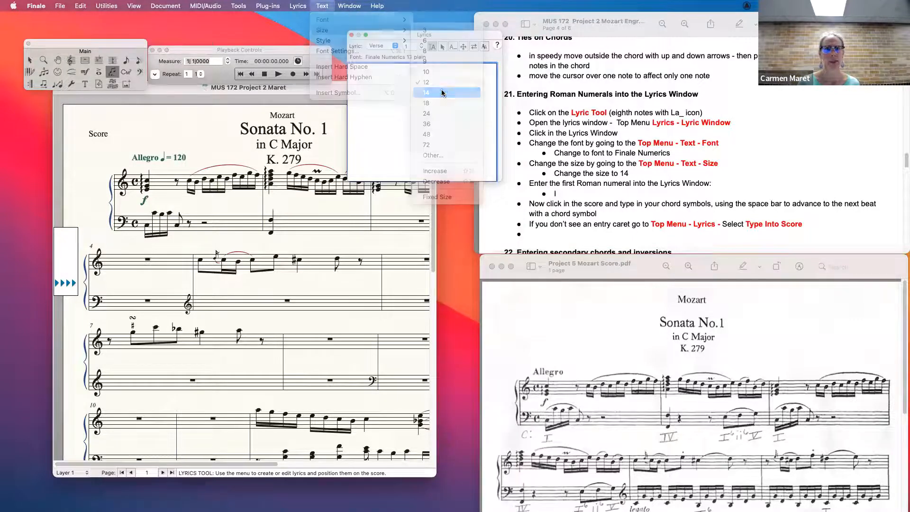
click(363, 73)
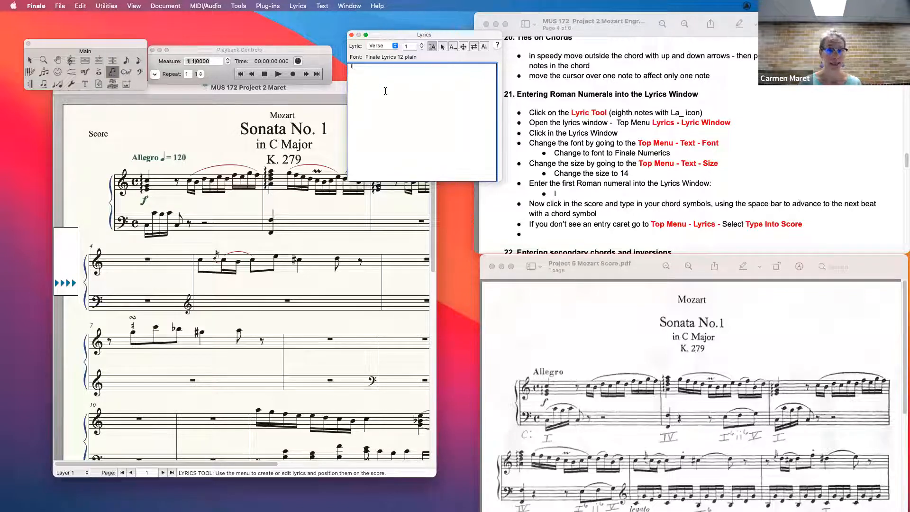
drag(361, 66, 350, 68)
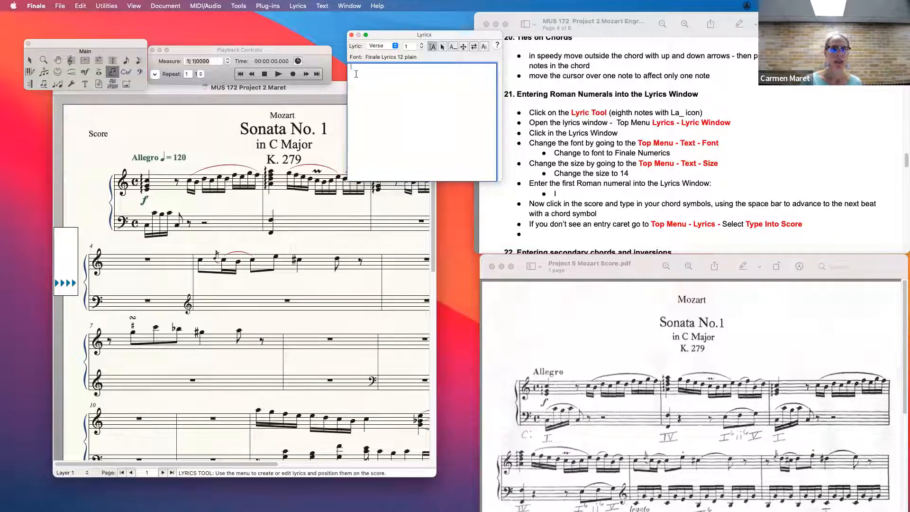
Set the font of the empty Lyrics window to Finale Numerics
click(322, 5)
mouse_move(329, 21)
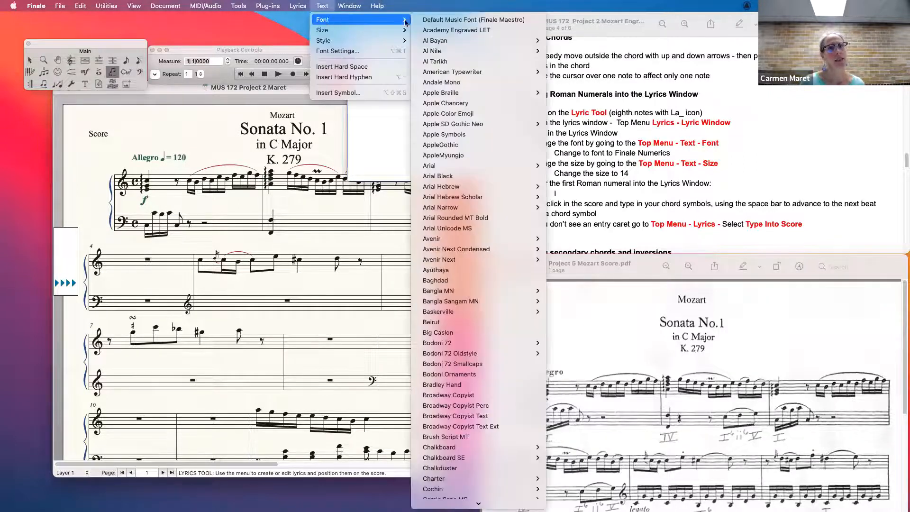
scroll(499, 222, down, 15)
scroll(499, 222, up, 20)
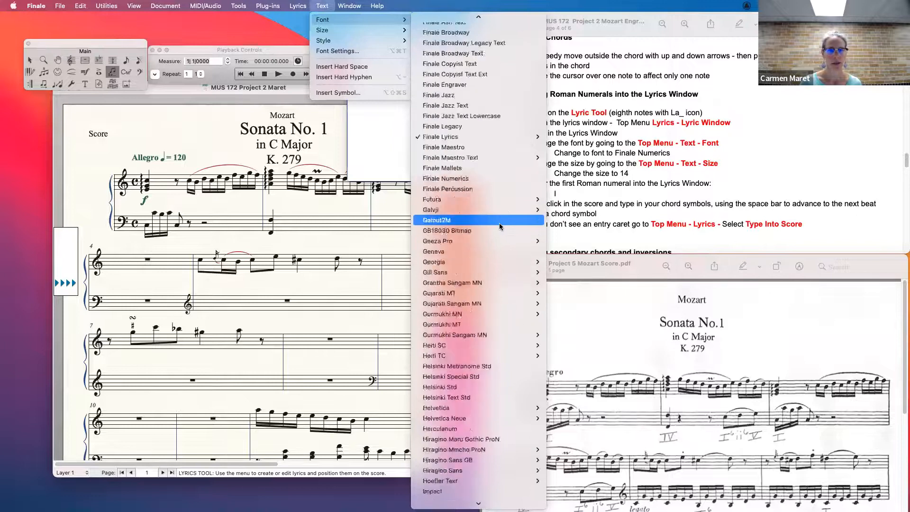
scroll(499, 222, down, 12)
scroll(497, 222, up, 15)
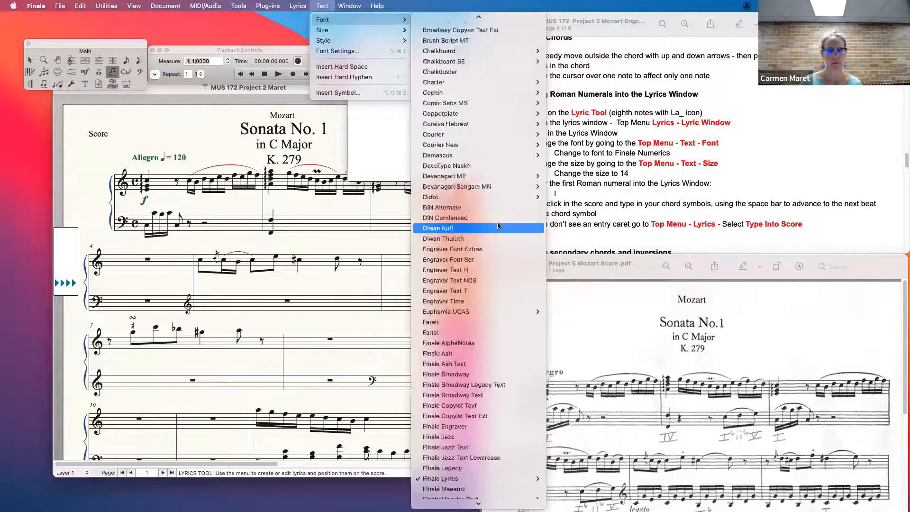
scroll(496, 223, down, 15)
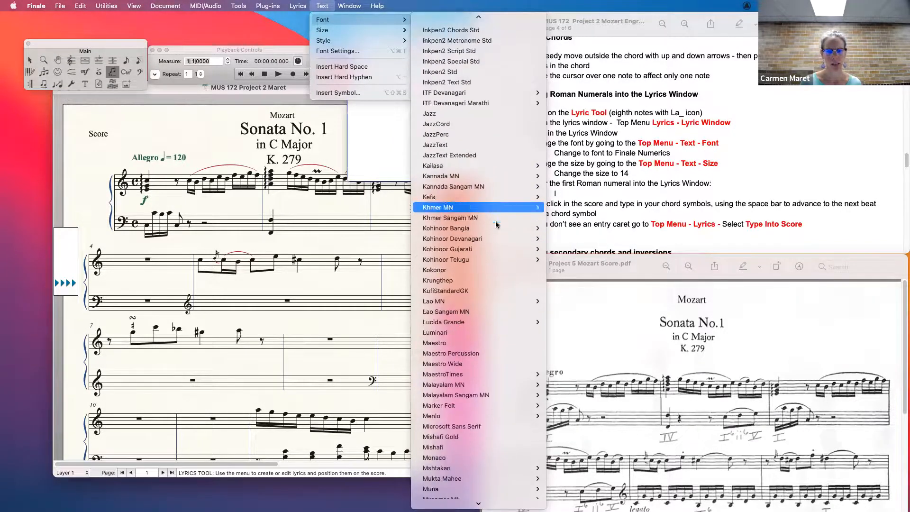
scroll(496, 223, up, 10)
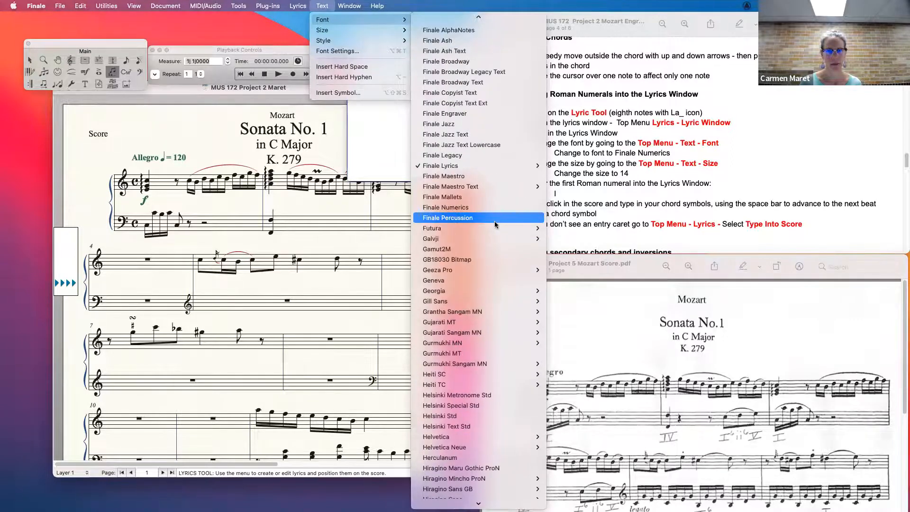
click(462, 207)
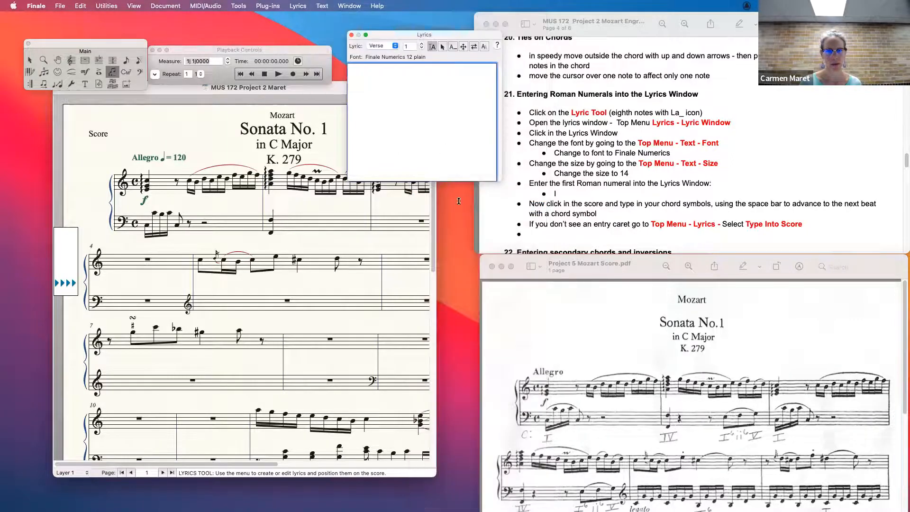
Set the lyrics size to 14 and enter the Roman numeral I in the Lyrics window
click(326, 6)
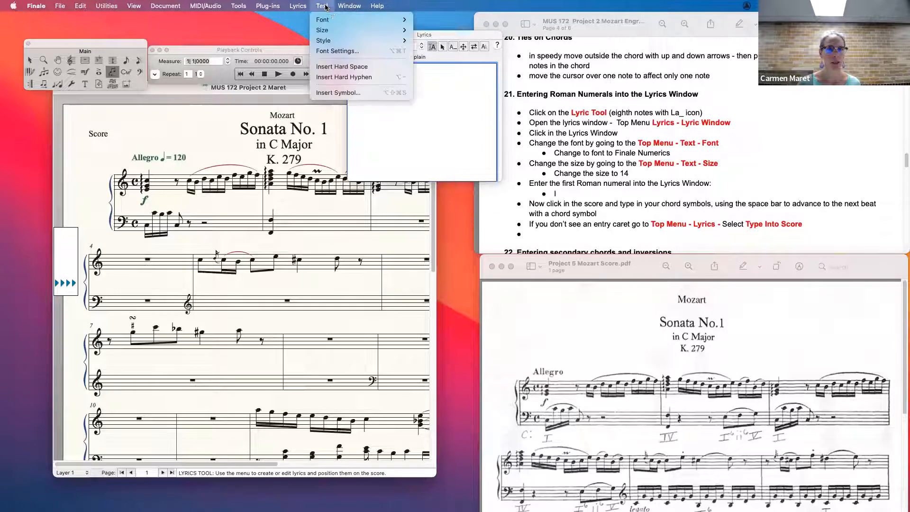
mouse_move(337, 30)
click(452, 93)
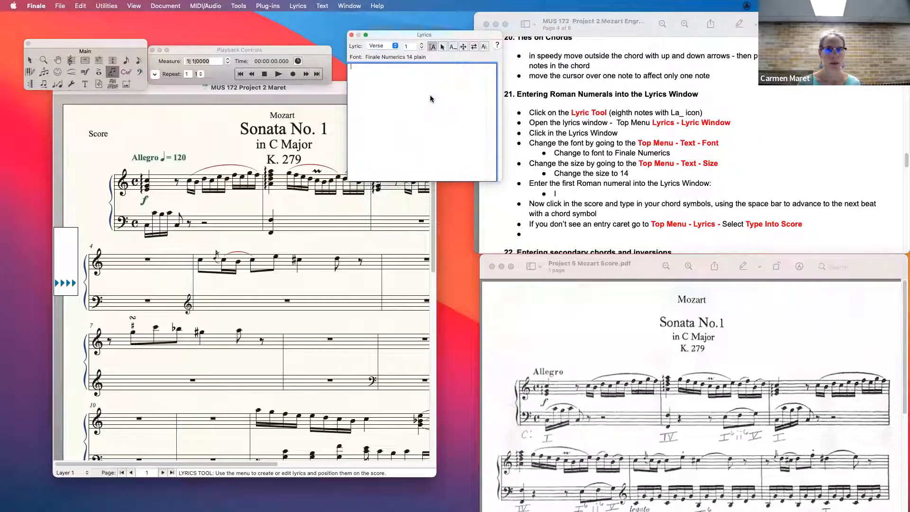
text(I)
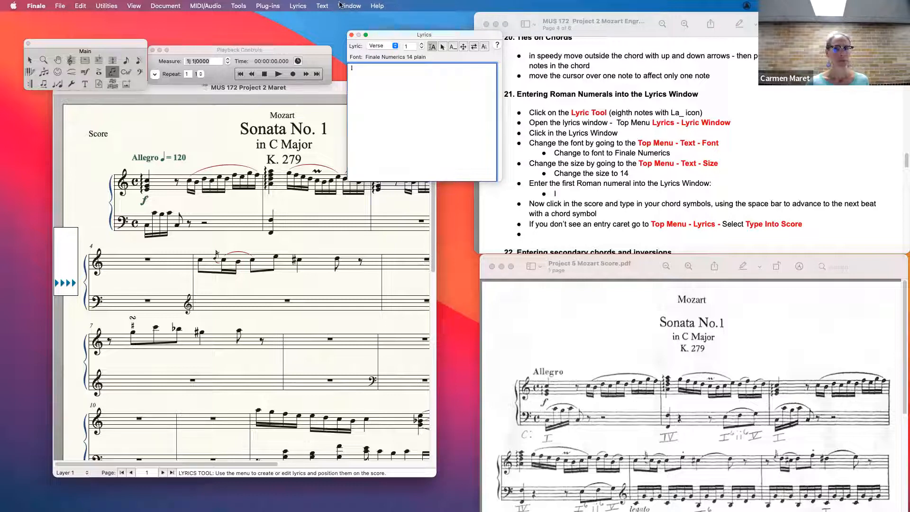
Check that Type Into Score is active and enter the Roman numeral I under the first bass note of measure 1
click(302, 6)
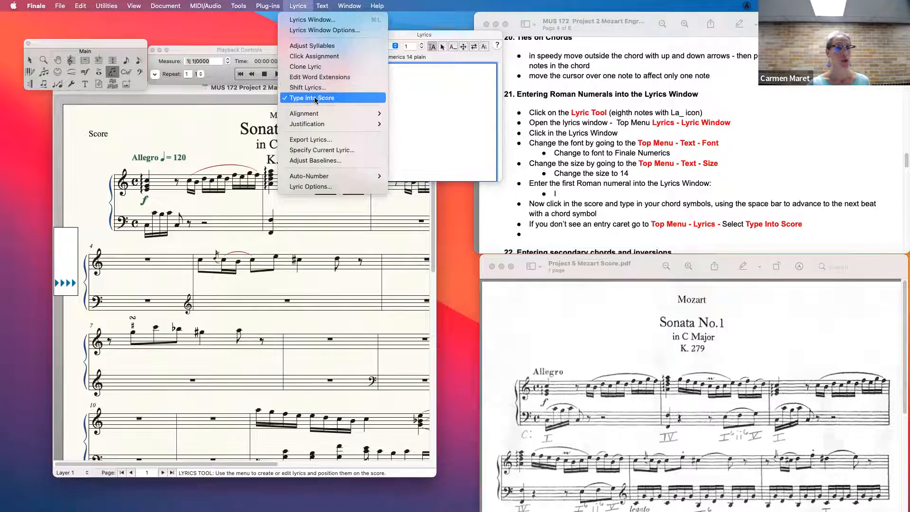
click(208, 204)
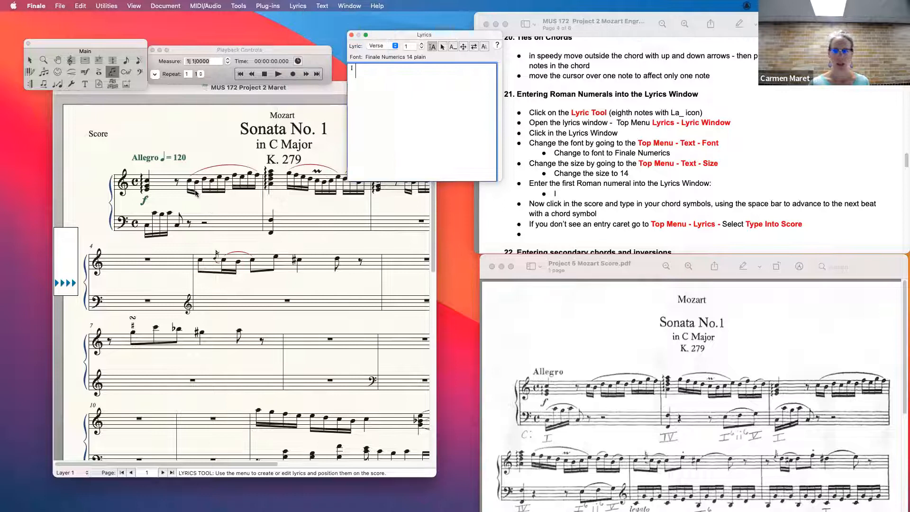
click(144, 171)
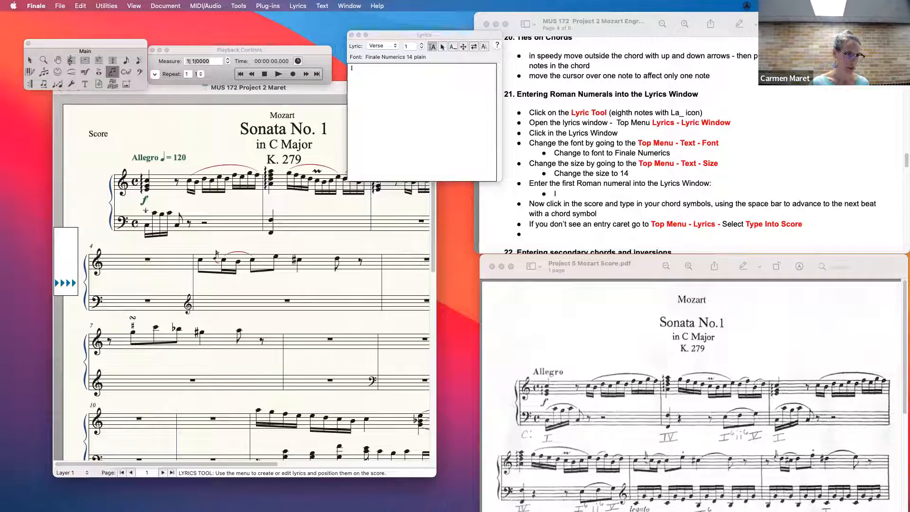
click(146, 211)
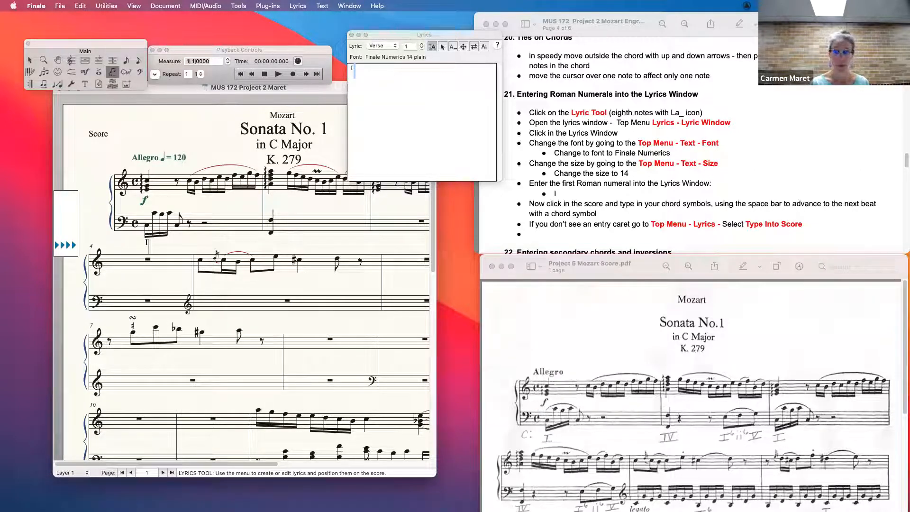
text(I)
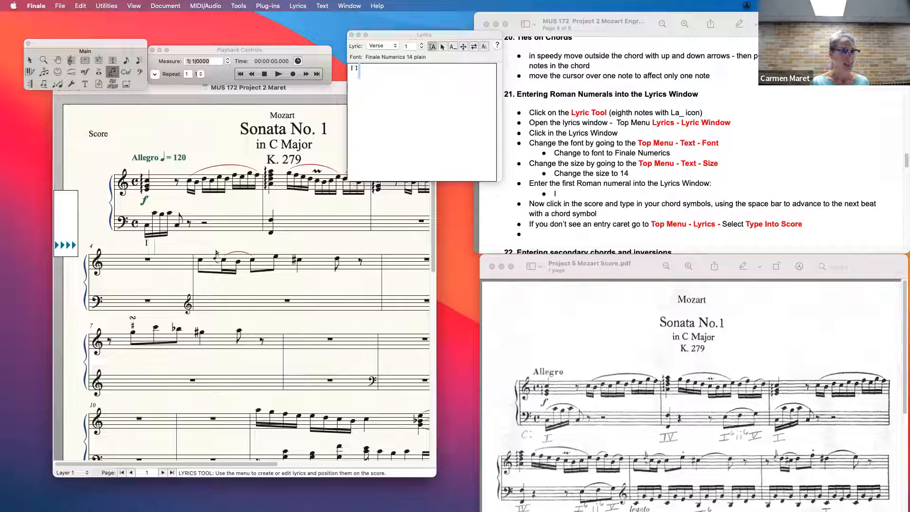
Advance past the remaining beats of measure 1 and enter the Roman numeral IV under the first bass chord of measure 2
key(space)
key(space)
key(space)
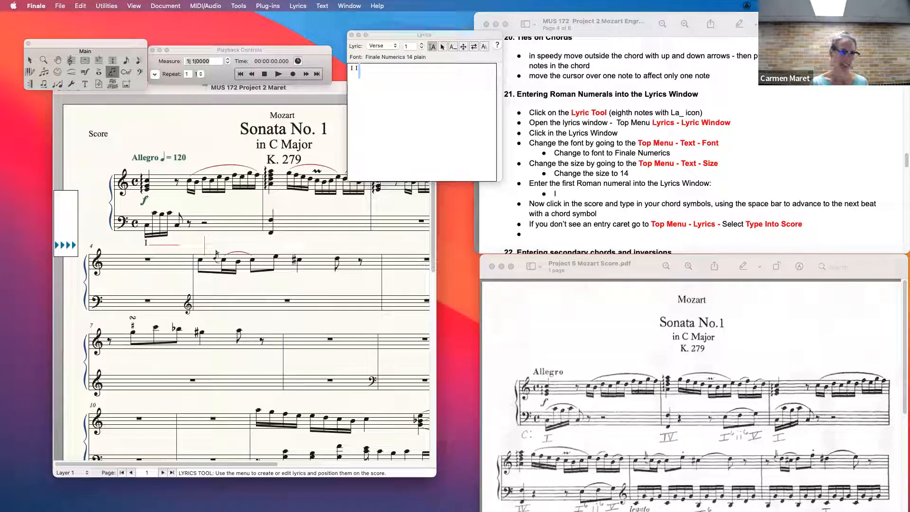
key(space)
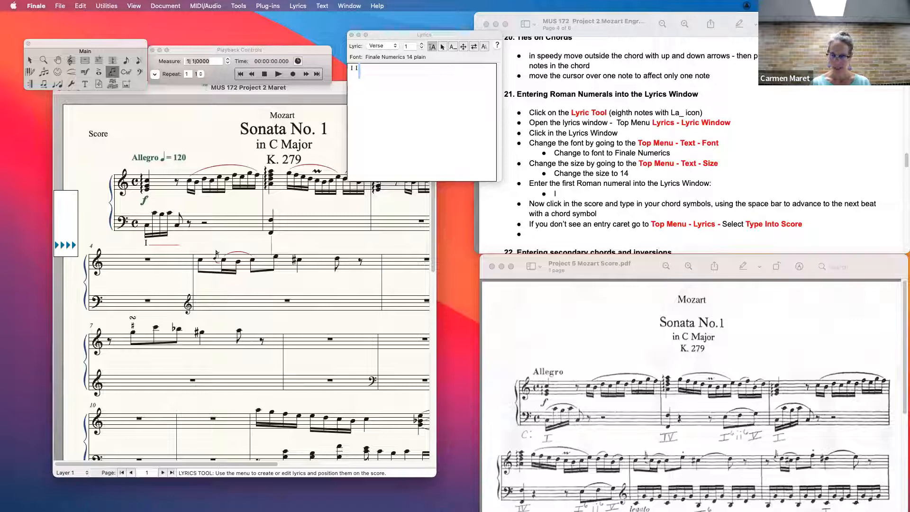
text(IV)
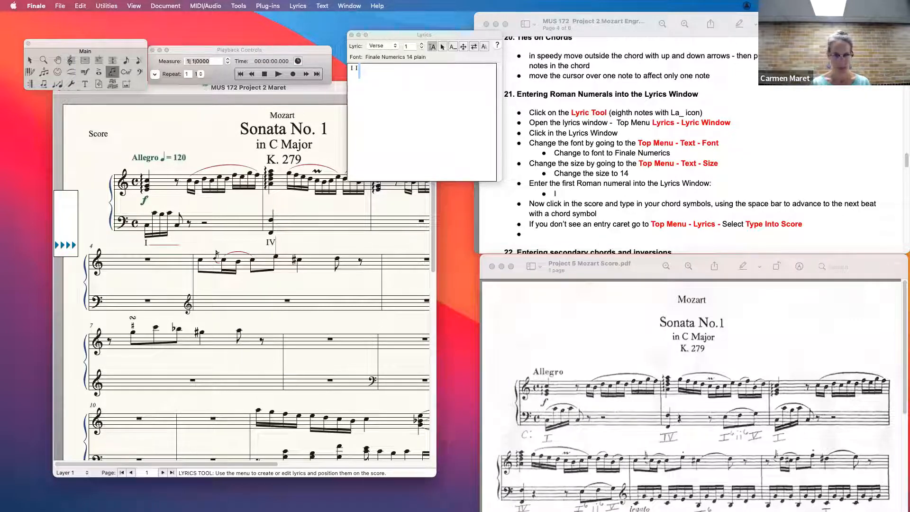
key(space)
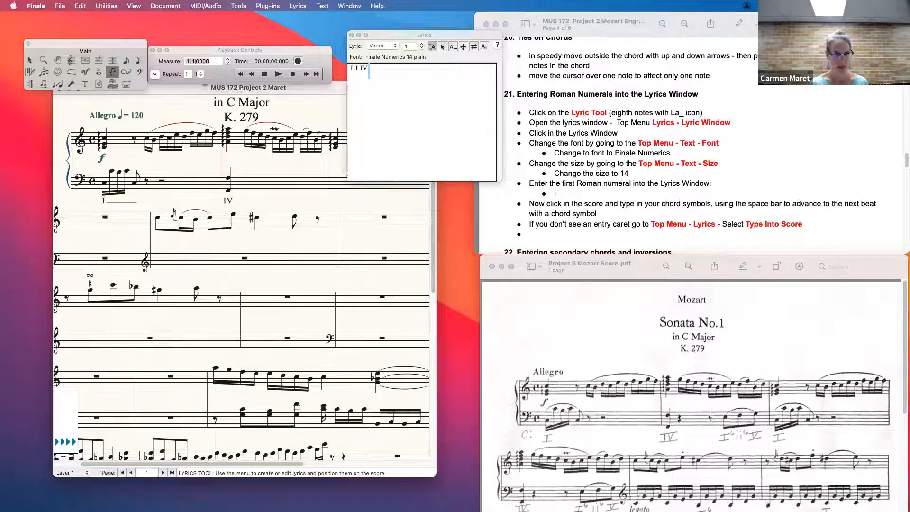
click(154, 212)
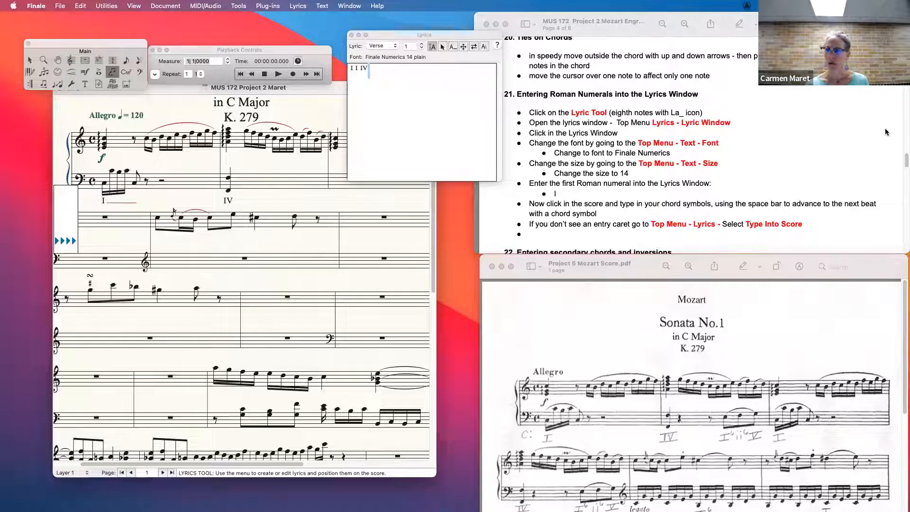
Consult section 22 of the instructions on inversions and enter I with a superscript 6 under the first melody note in the second system
drag(905, 160, 905, 172)
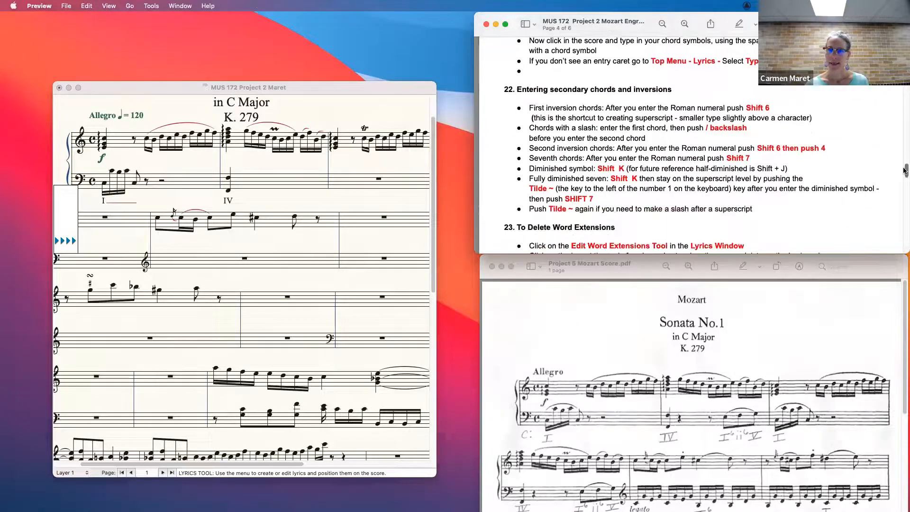
scroll(709, 89, up, 5)
scroll(711, 126, down, 5)
mouse_move(905, 171)
mouse_down()
mouse_move(905, 186)
mouse_move(905, 172)
mouse_up()
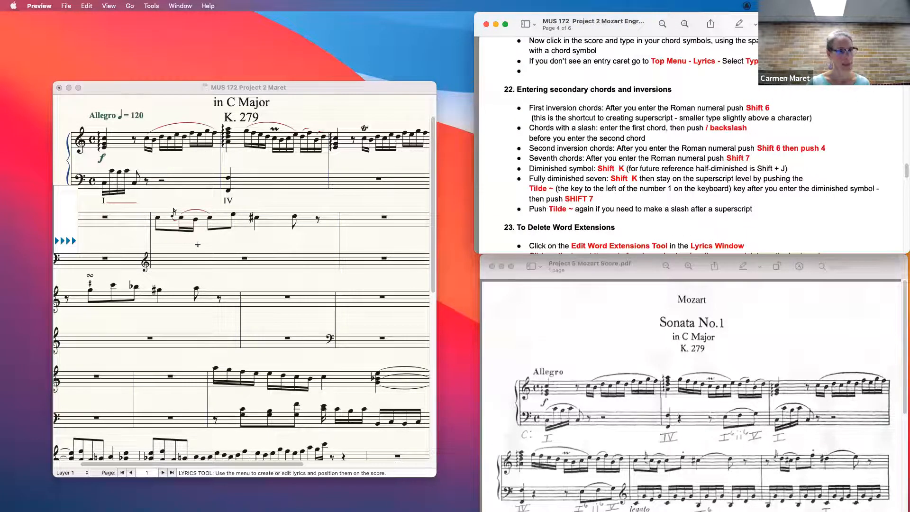
click(157, 205)
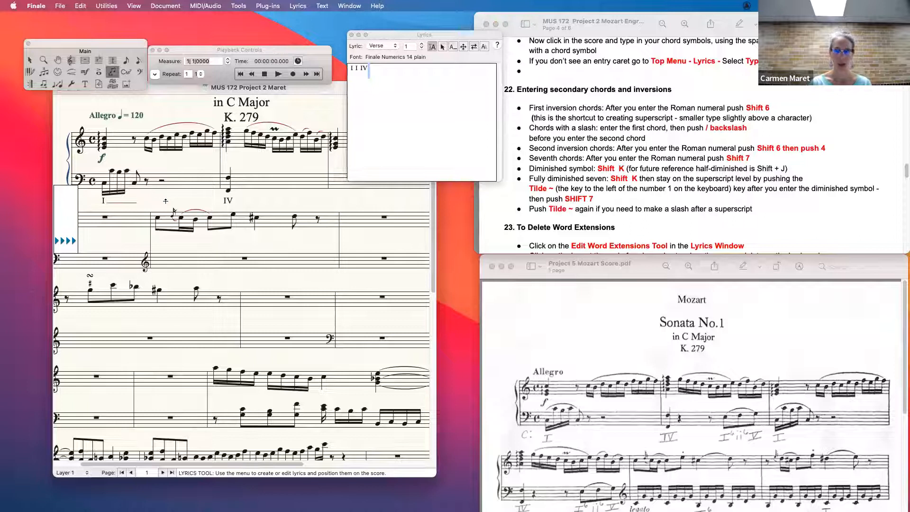
text(I6)
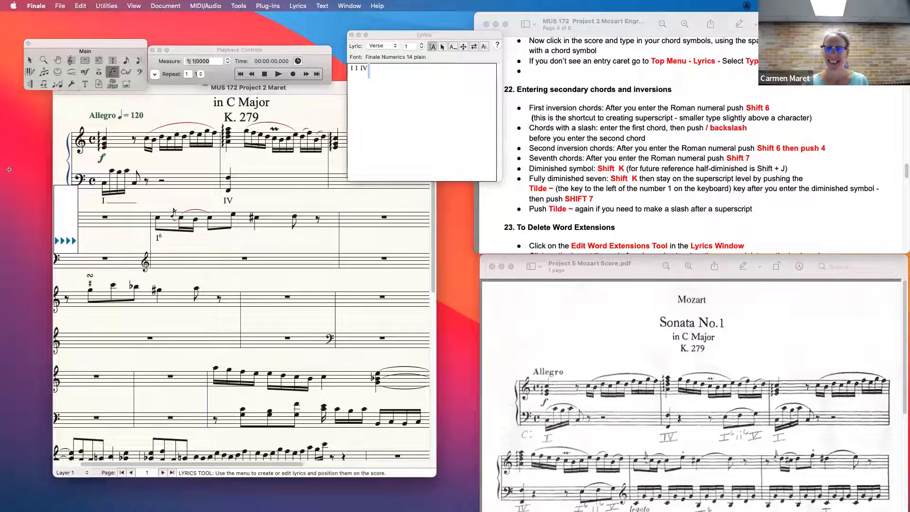
Enter the second-inversion chord I 6/4 under the second beamed group that follows I6 in the second system
click(210, 207)
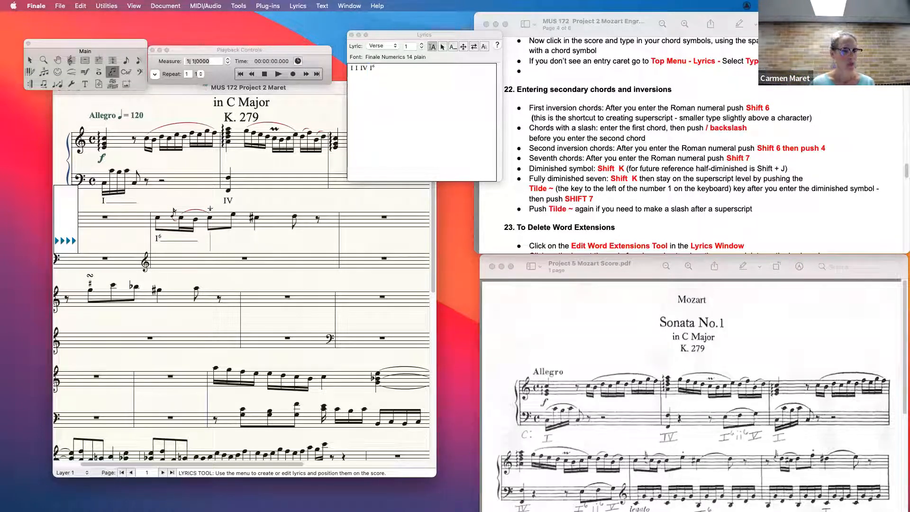
text(I)
text(^4)
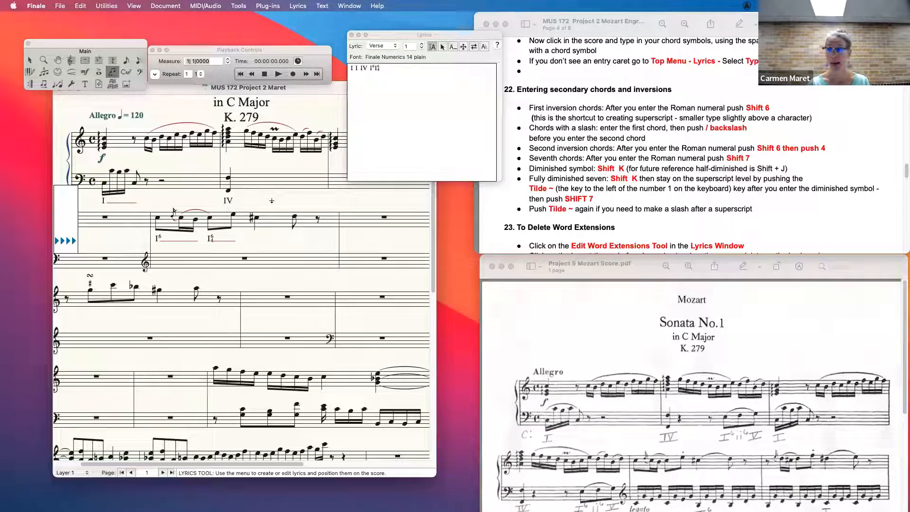
Enter the secondary chord V/V under the sharp note in the second system and advance to the following note
text(V?)
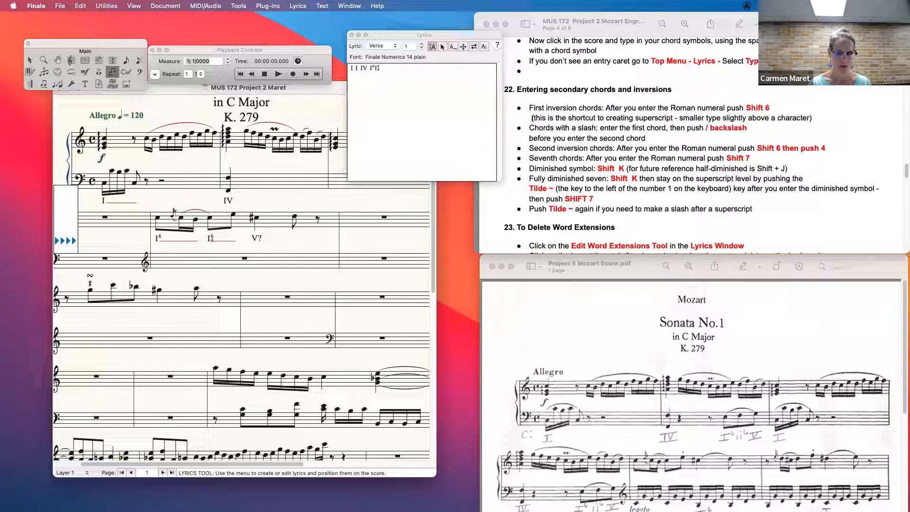
key(BackSpace)
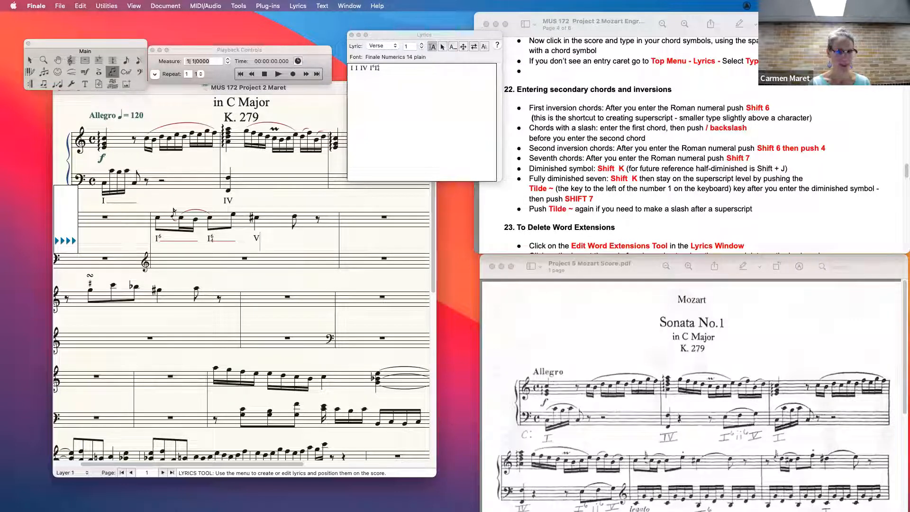
text(/)
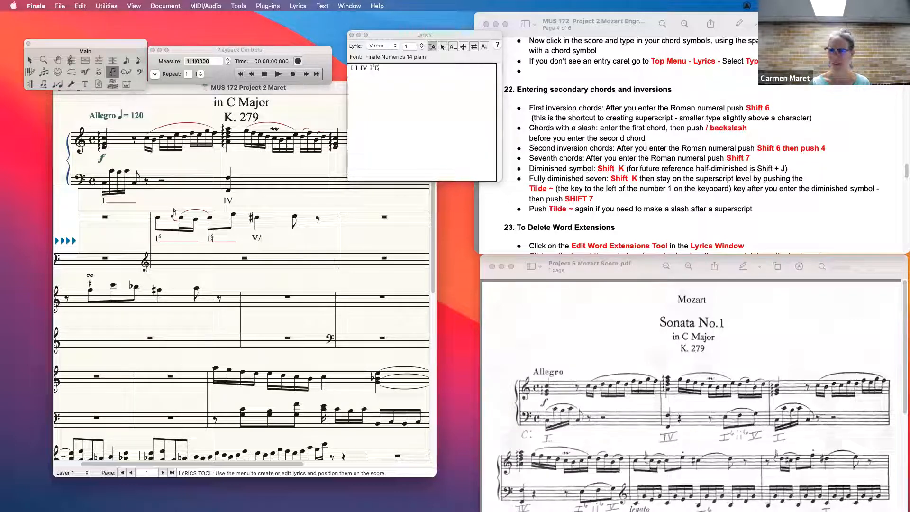
text(V)
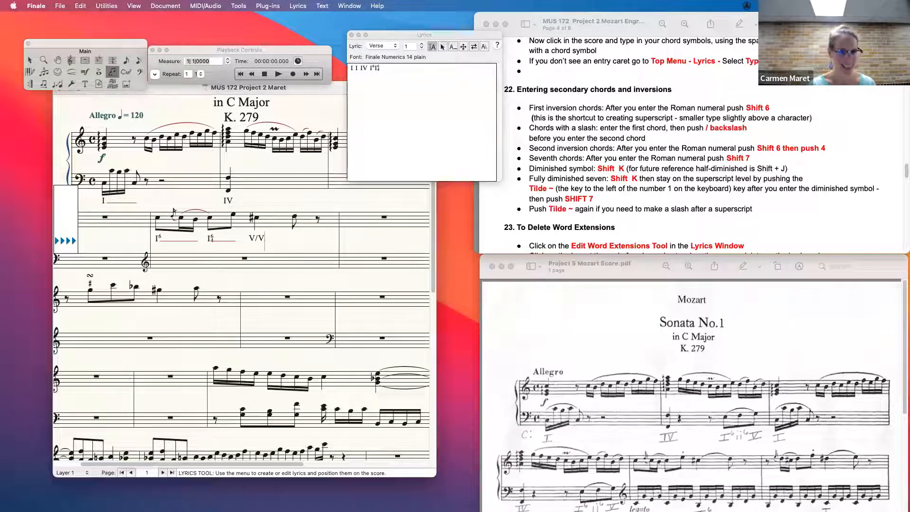
key(space)
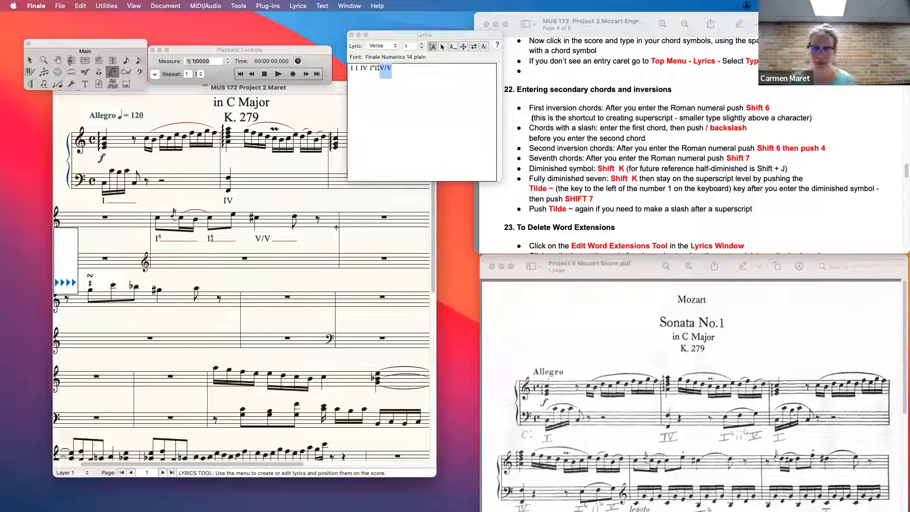
Enter the fully diminished seventh chord vii°7 under the sharp note in the third system and commit it to the lyrics
click(159, 283)
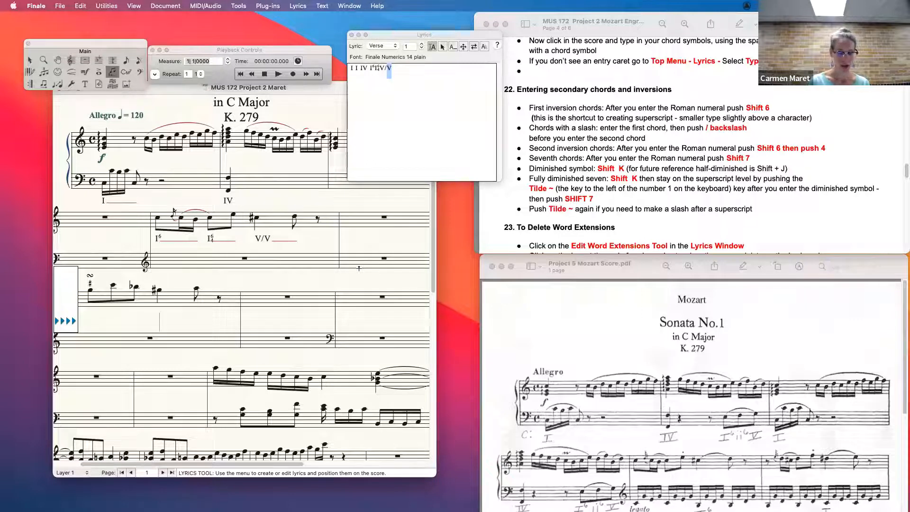
text(V)
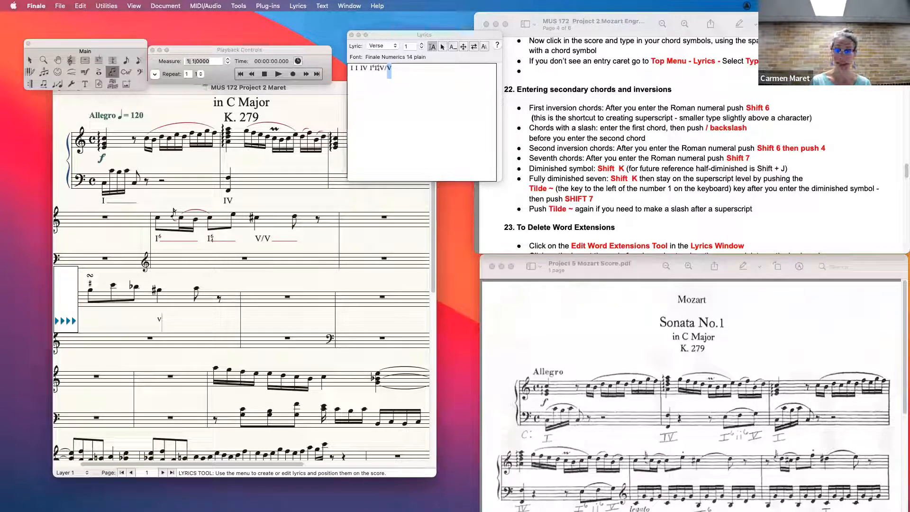
text(ii)
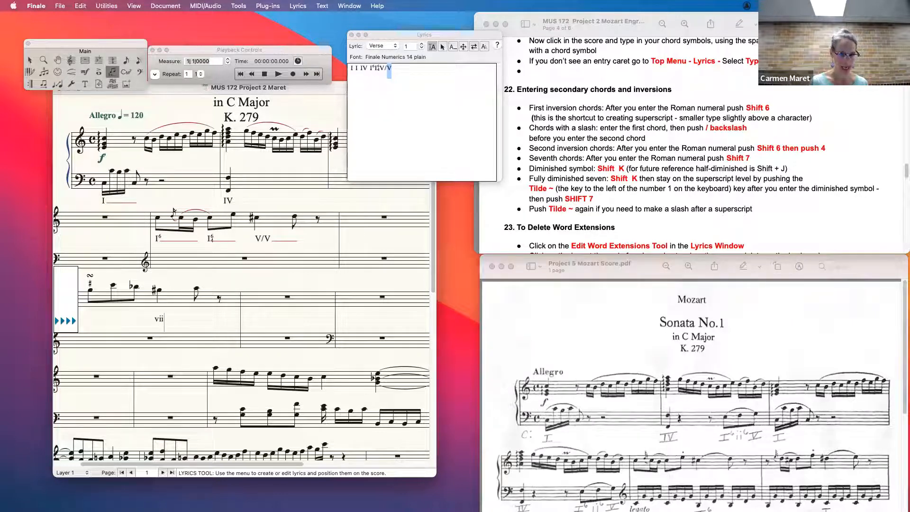
text(K)
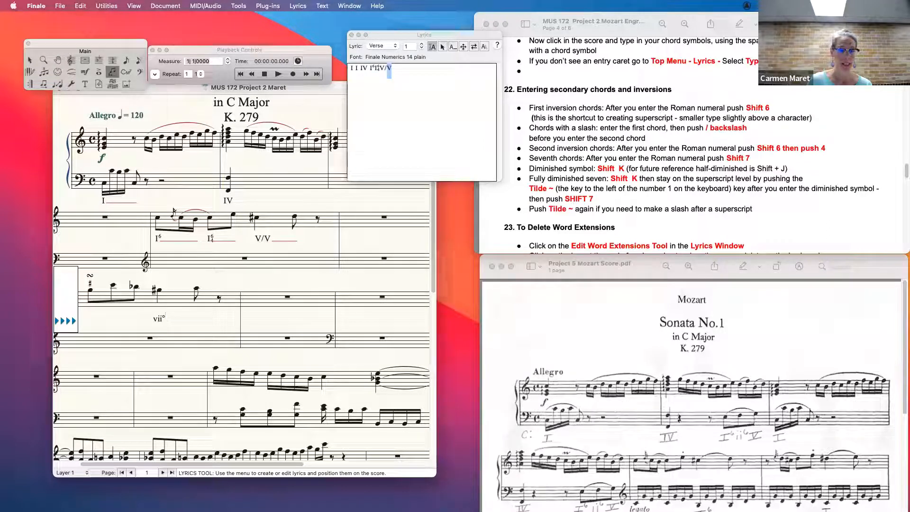
key(shift+7)
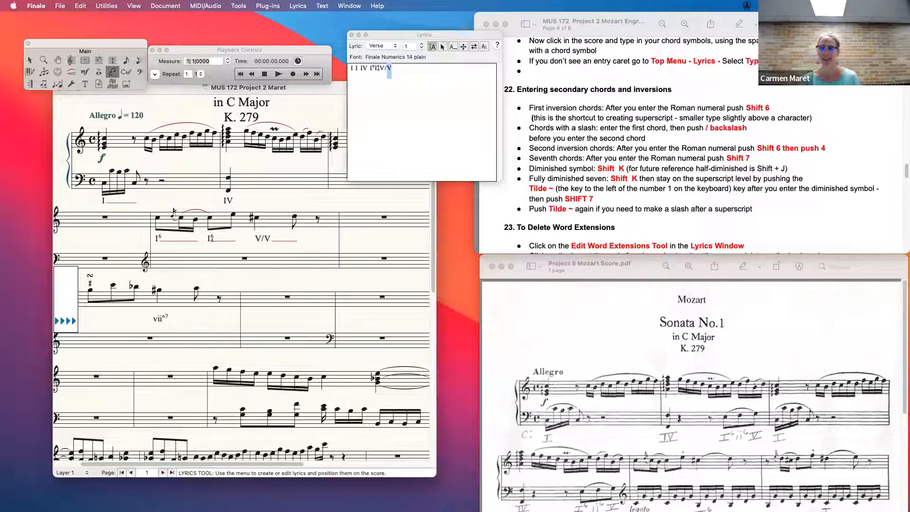
click(210, 321)
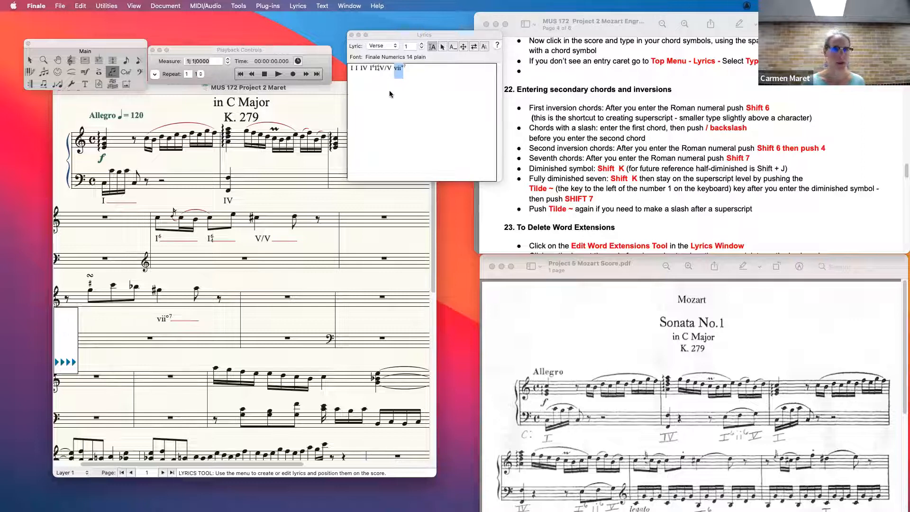
Use Edit Word Extensions to delete the extension lines after I, I6, I 6/4, V/V and vii°7
click(314, 5)
mouse_move(298, 6)
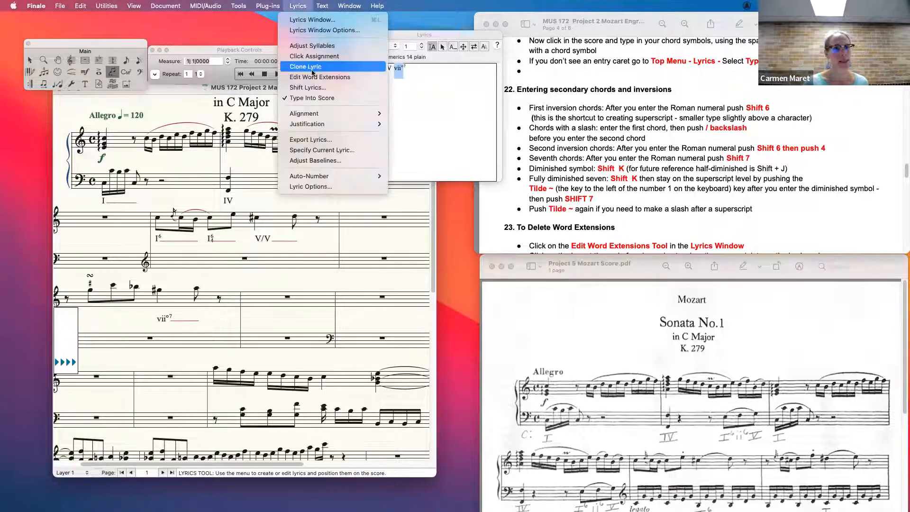
click(315, 79)
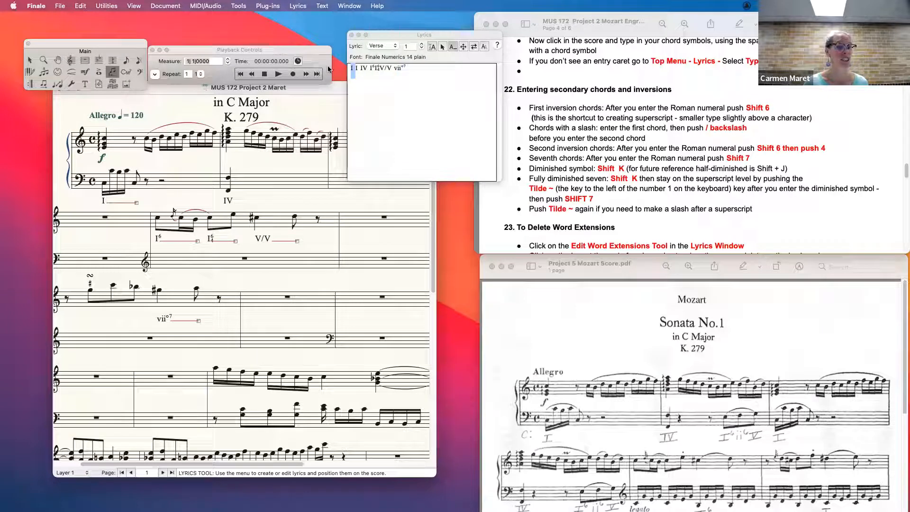
click(137, 203)
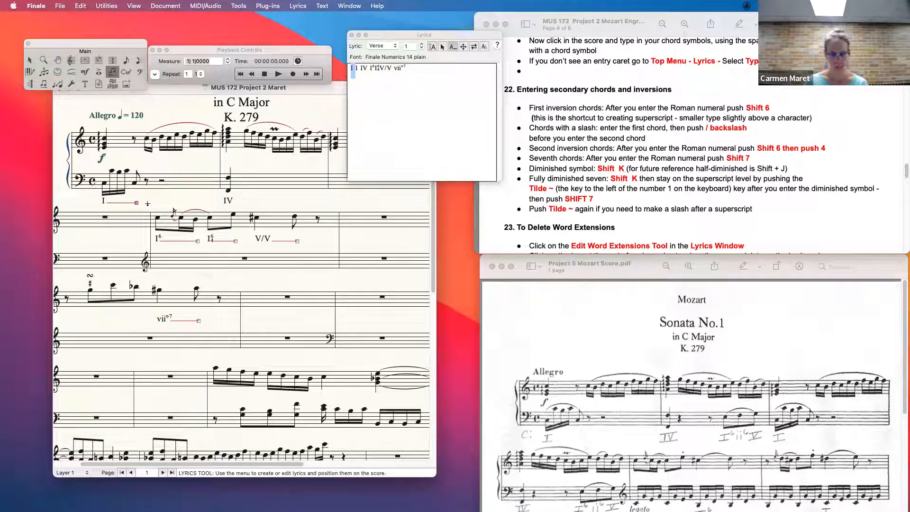
key(Delete)
click(198, 241)
key(Delete)
click(236, 241)
key(Delete)
click(297, 241)
key(Delete)
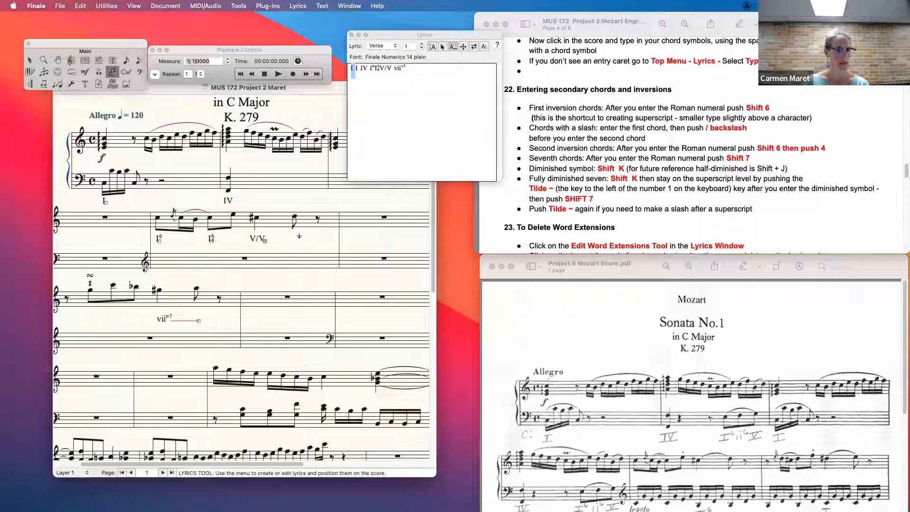
click(198, 320)
key(Delete)
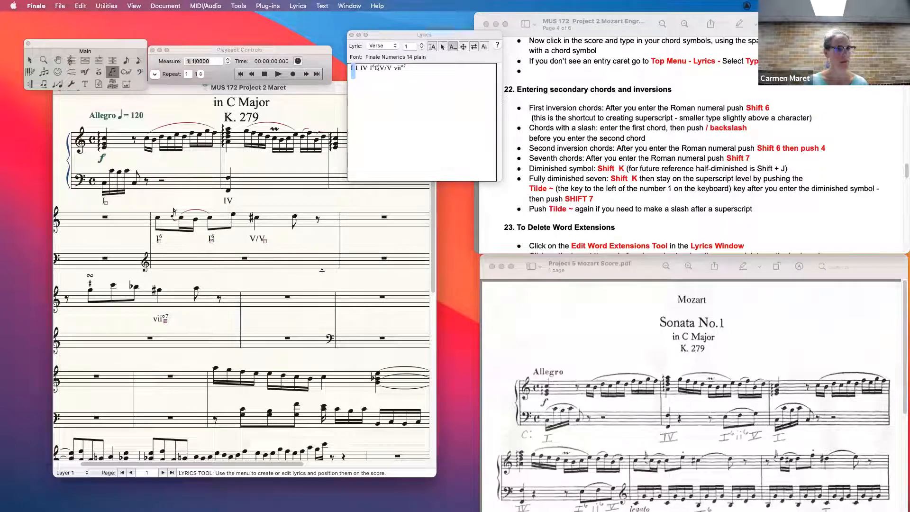
Review the instructions on deleting word extensions and the Part 2 arrangement requirements
drag(903, 165, 903, 179)
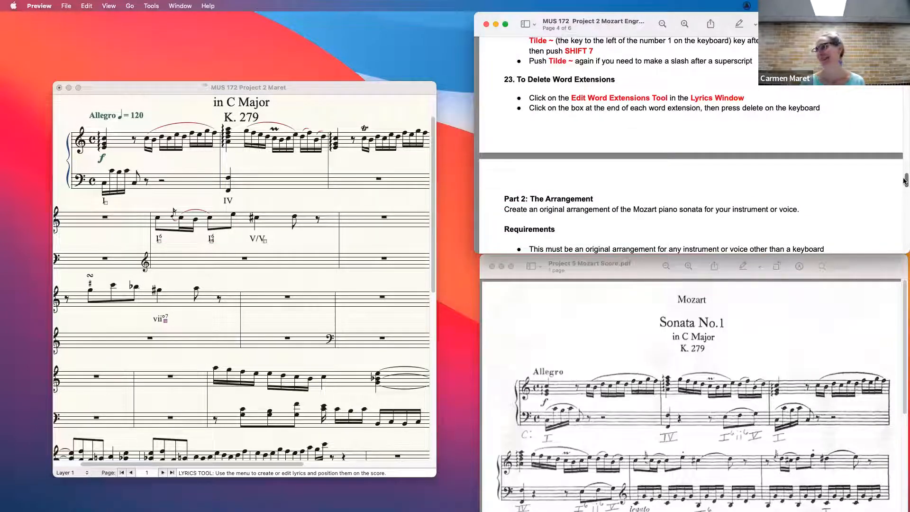
drag(904, 182, 905, 188)
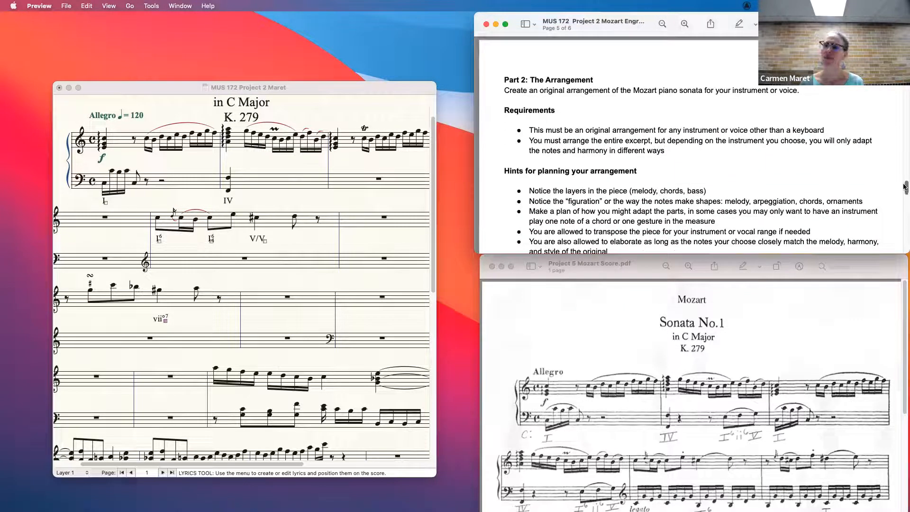
Return to the Finale score and make the Lyrics window slightly shorter
click(352, 90)
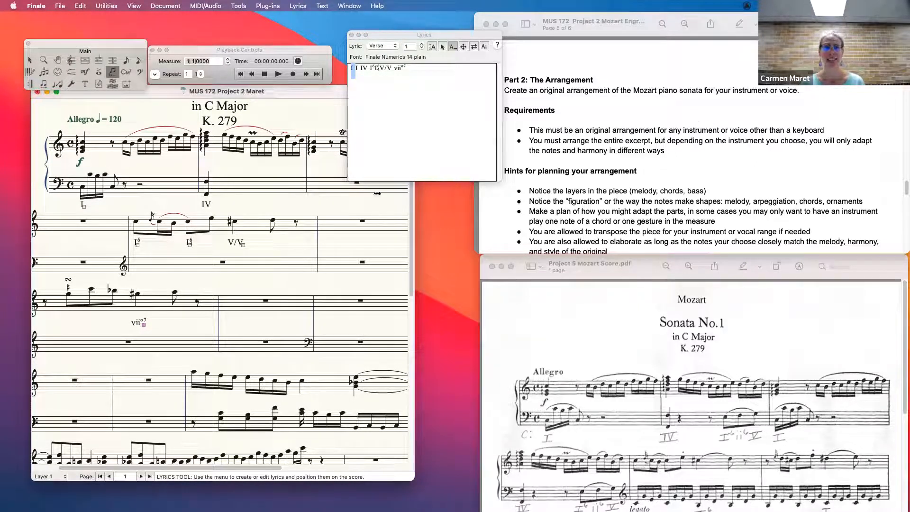
click(486, 61)
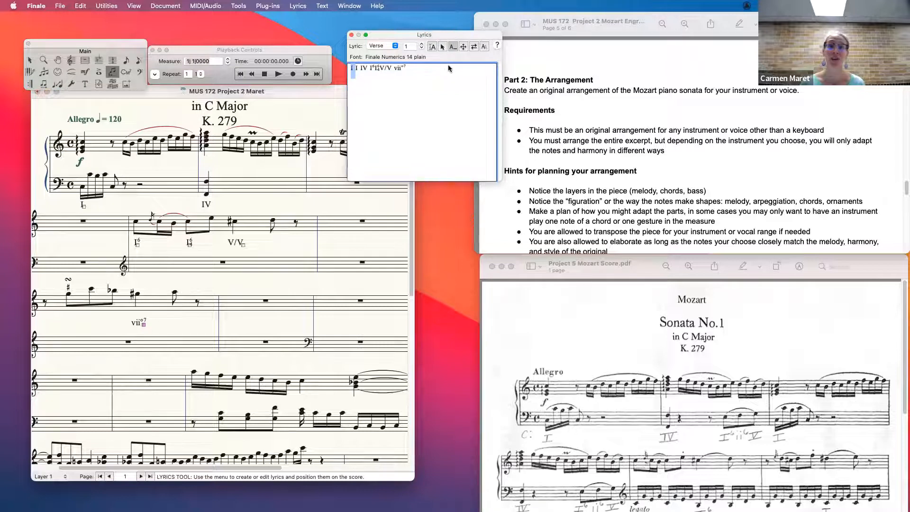
drag(495, 181, 460, 170)
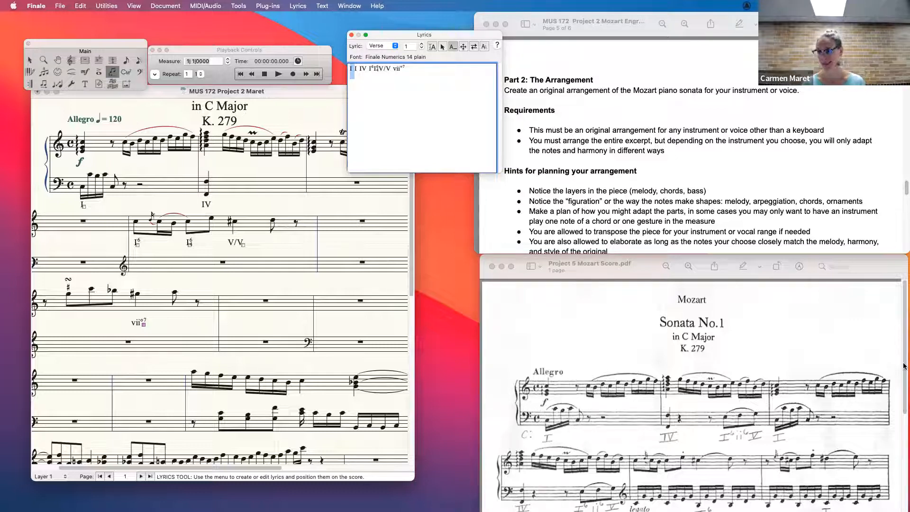
Examine the lower systems of the Mozart score PDF and read the hints for planning the arrangement
click(903, 379)
scroll(904, 386, down, 2)
drag(903, 386, 904, 410)
scroll(903, 410, down, 5)
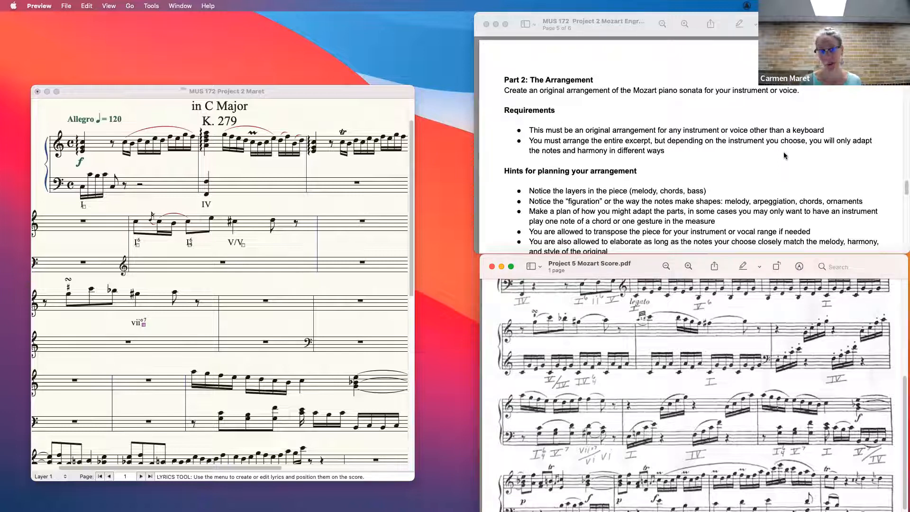
click(409, 137)
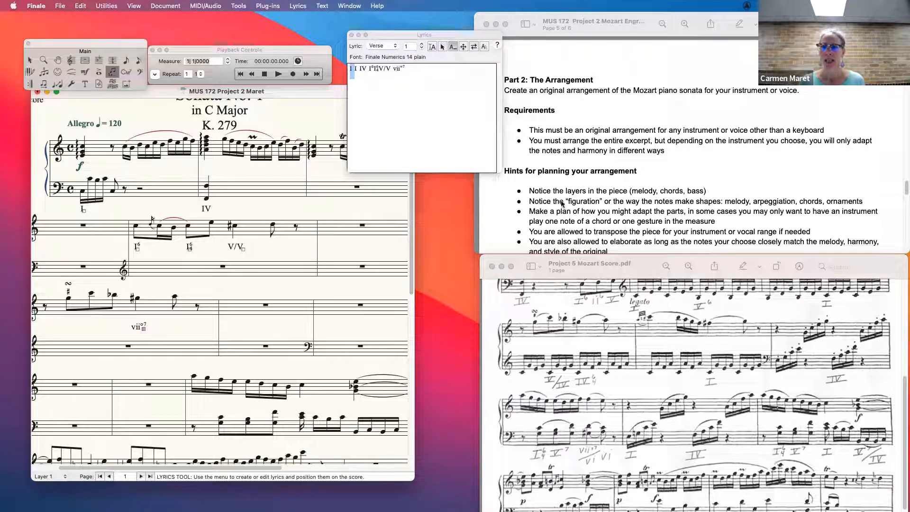
click(561, 204)
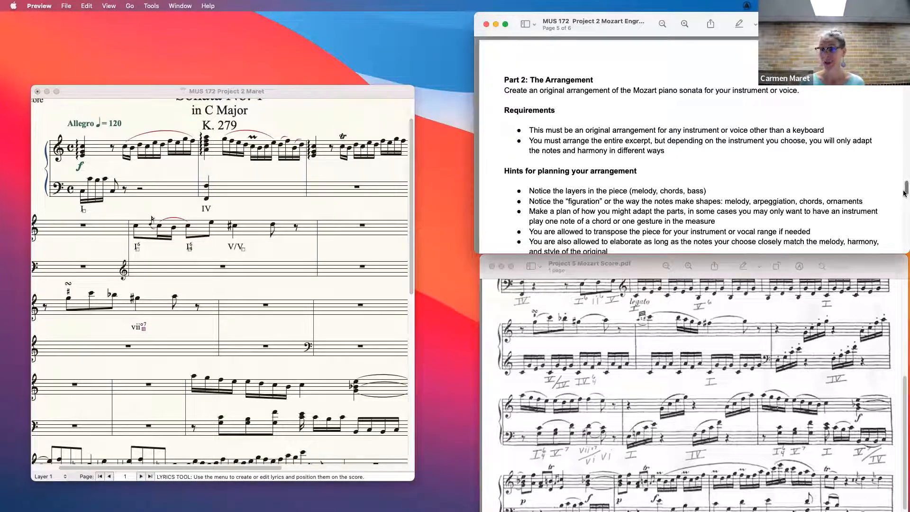
scroll(904, 193, down, 3)
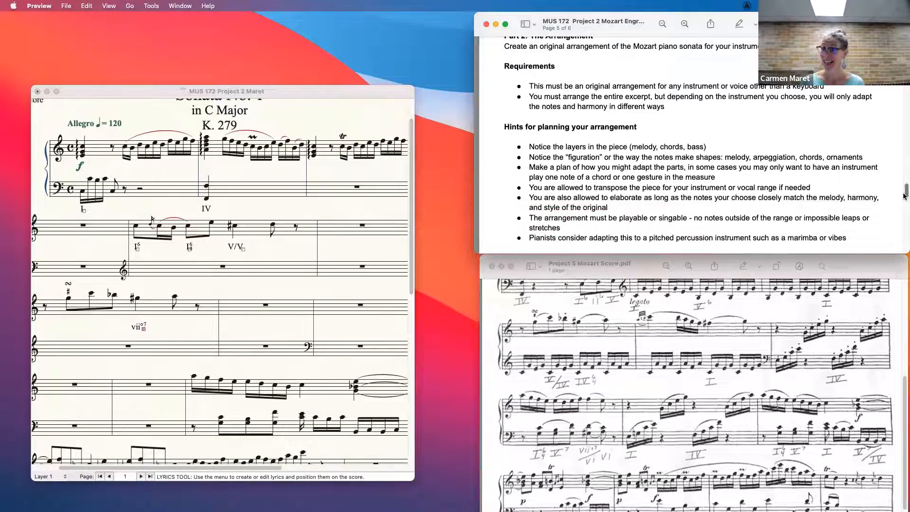
Study the melody, accompaniment and handwritten chord analysis across the systems of the Mozart score PDF for planning the arrangement
click(741, 357)
scroll(900, 368, up, 5)
scroll(900, 368, down, 1)
mouse_move(900, 376)
mouse_down()
mouse_move(903, 426)
mouse_move(903, 388)
mouse_up()
scroll(890, 379, down, 3)
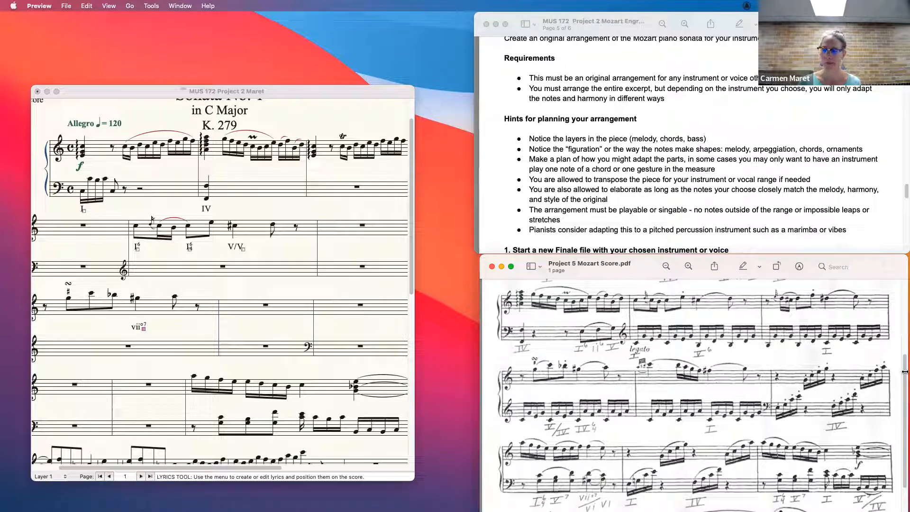
scroll(904, 367, up, 3)
scroll(904, 365, up, 2)
scroll(903, 361, down, 5)
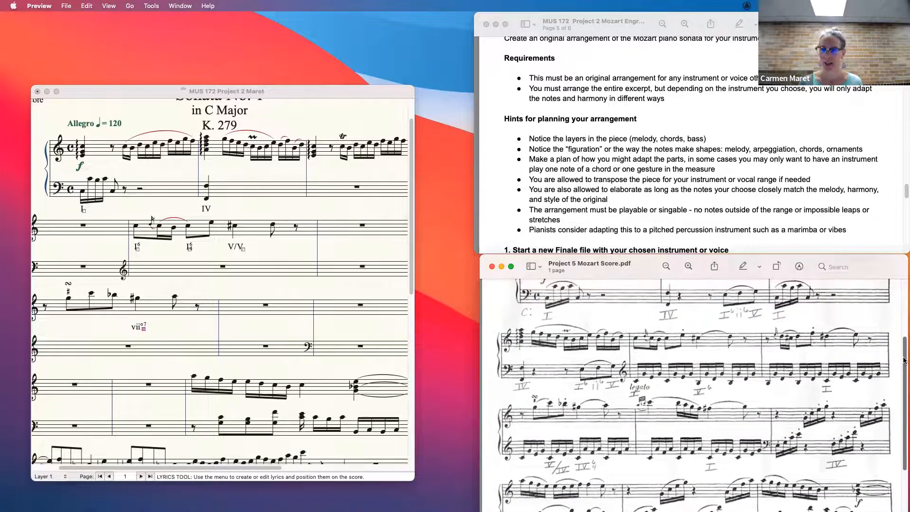
scroll(898, 398, up, 5)
scroll(895, 357, up, 5)
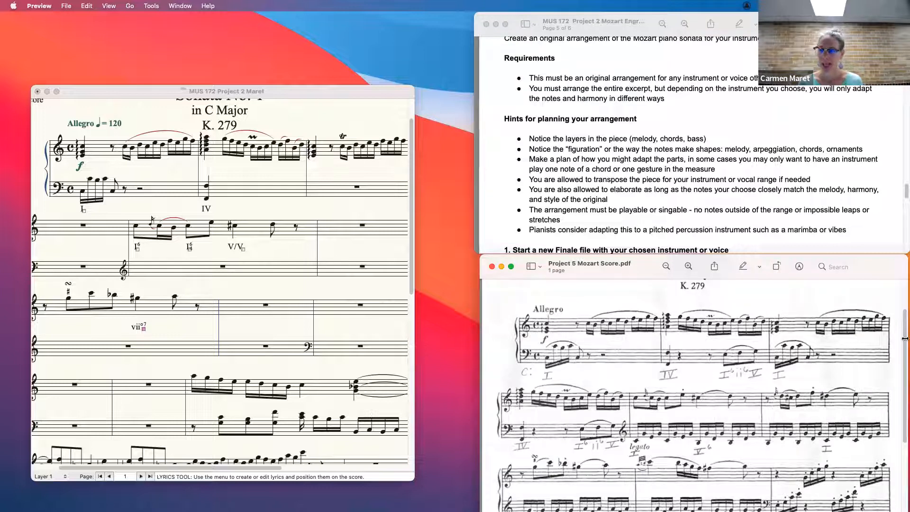
scroll(904, 341, up, 1)
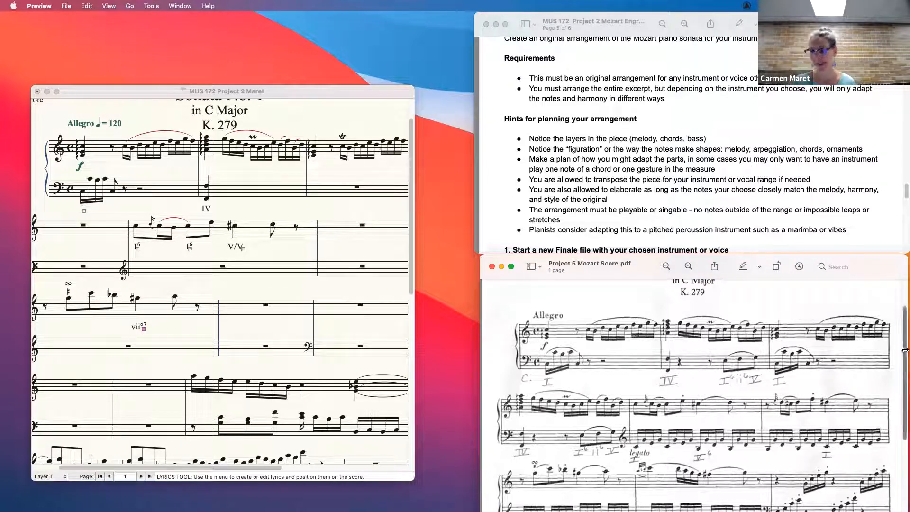
Read the arrangement planning hints and the instructions for starting a new Finale file and handling transposing instruments
drag(904, 360, 904, 359)
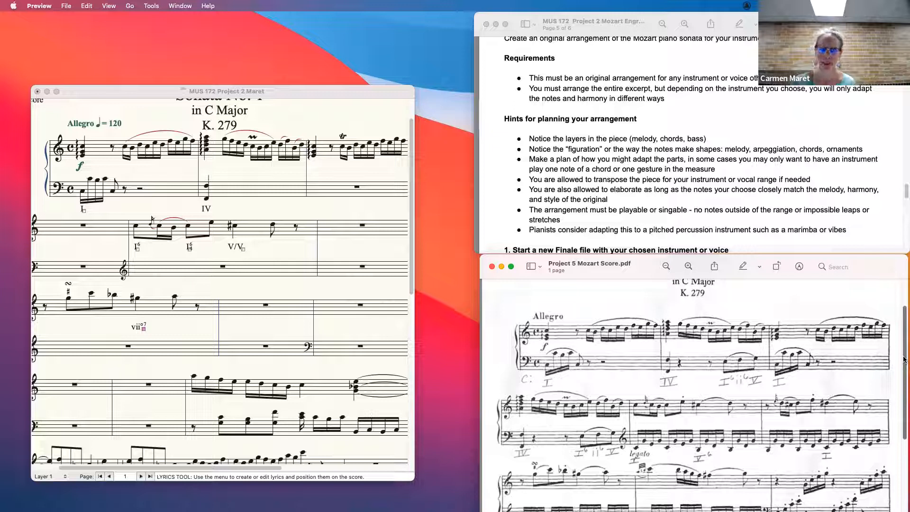
drag(904, 356, 904, 360)
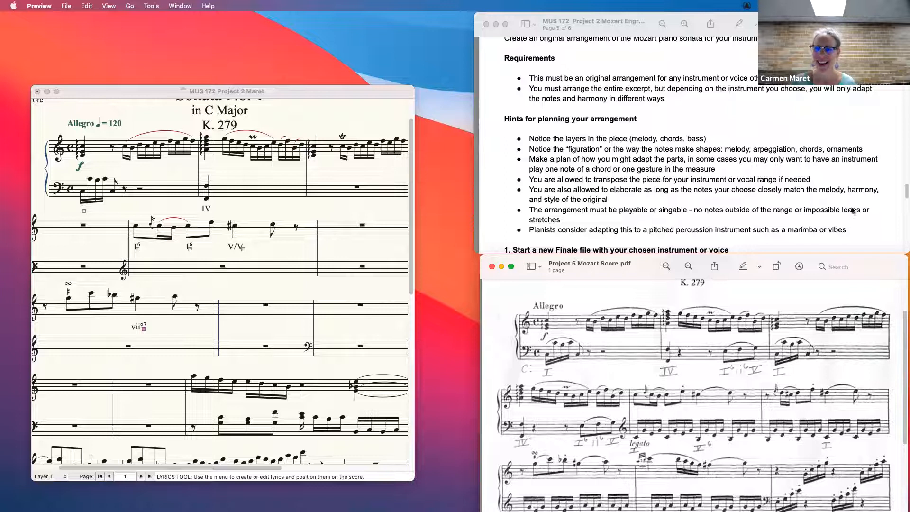
click(905, 194)
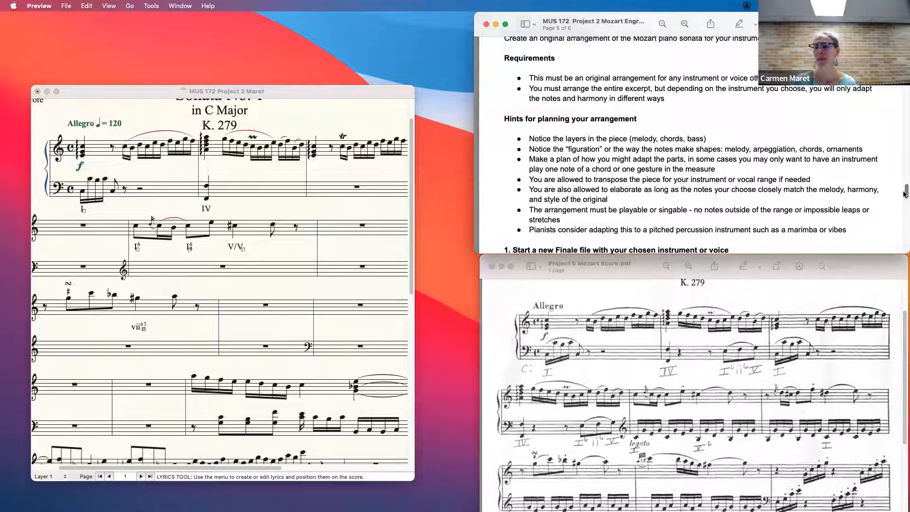
drag(905, 193, 905, 194)
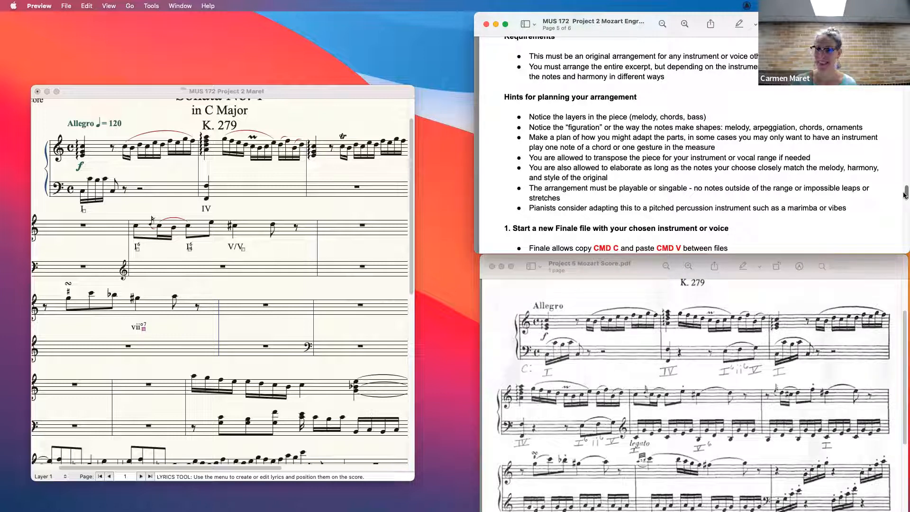
drag(905, 194, 905, 195)
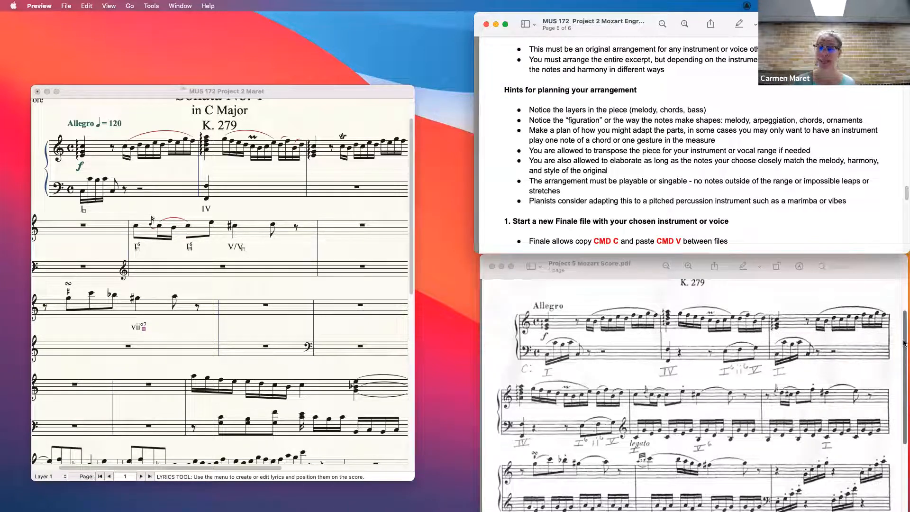
scroll(905, 197, down, 3)
scroll(905, 197, down, 5)
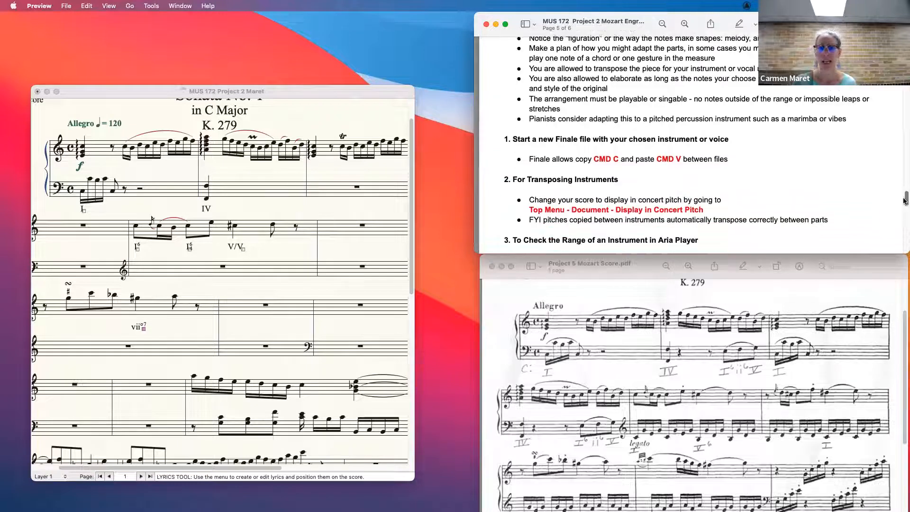
Switch to the Mozart score in Finale and move the Lyrics window slightly away from the instructions
click(281, 95)
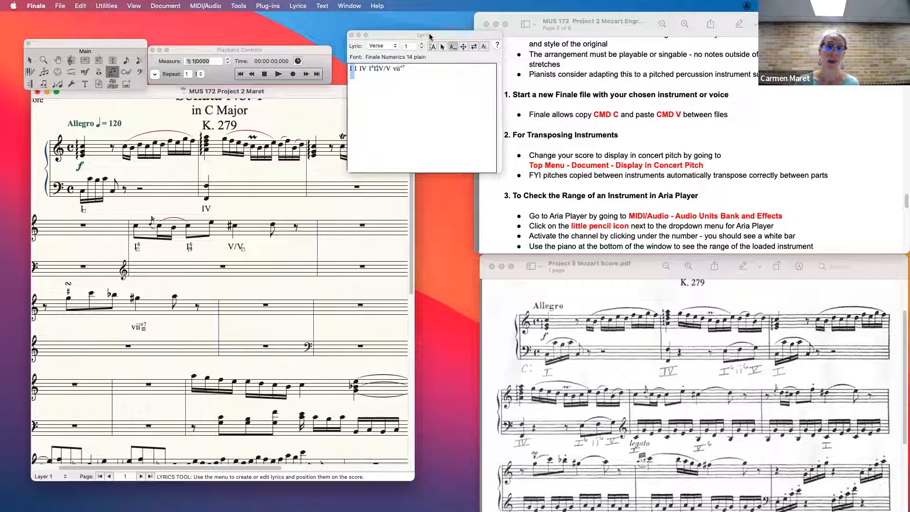
drag(430, 34, 415, 33)
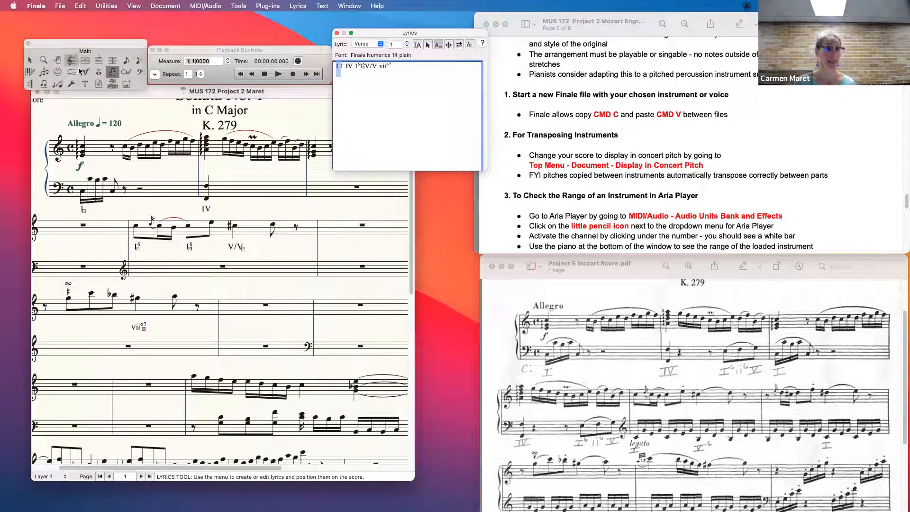
click(109, 102)
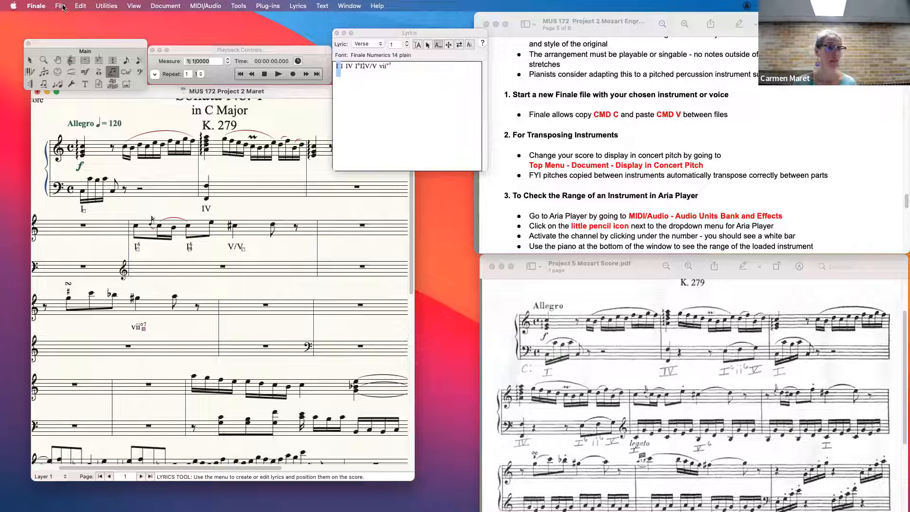
Start a new document with the Setup Wizard, keeping the Finale Maestro style, and add a Trumpet in Bb from the brass instruments
click(61, 6)
mouse_move(69, 30)
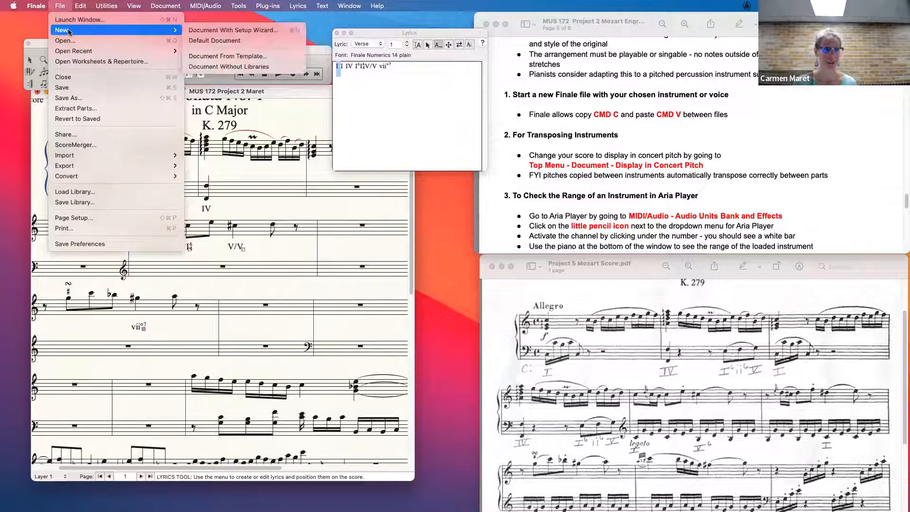
click(218, 31)
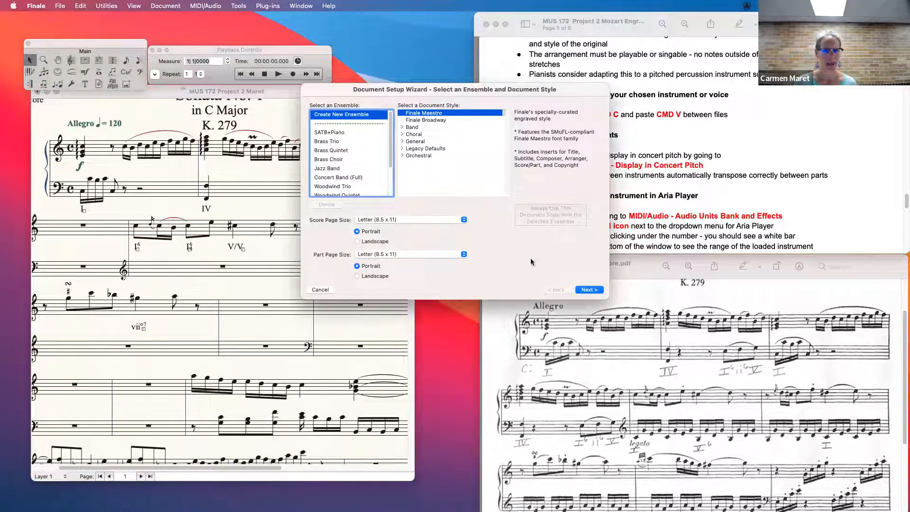
click(589, 289)
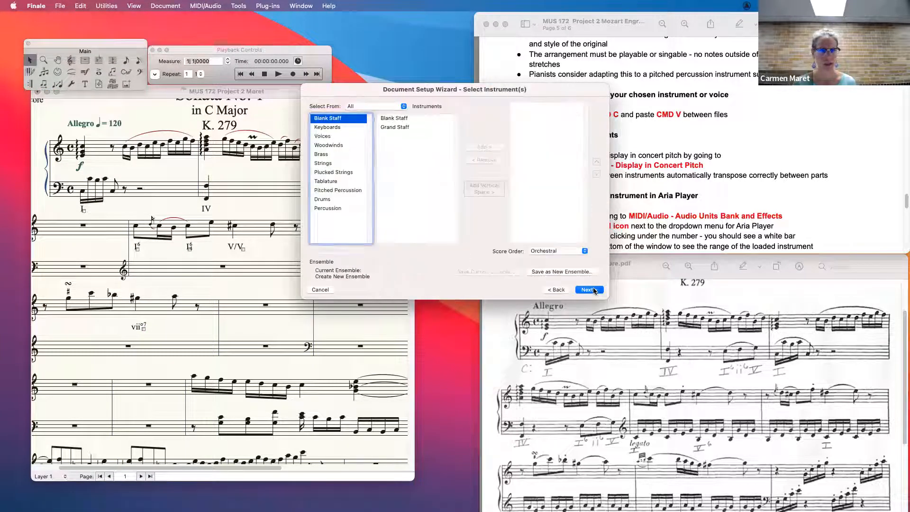
click(328, 155)
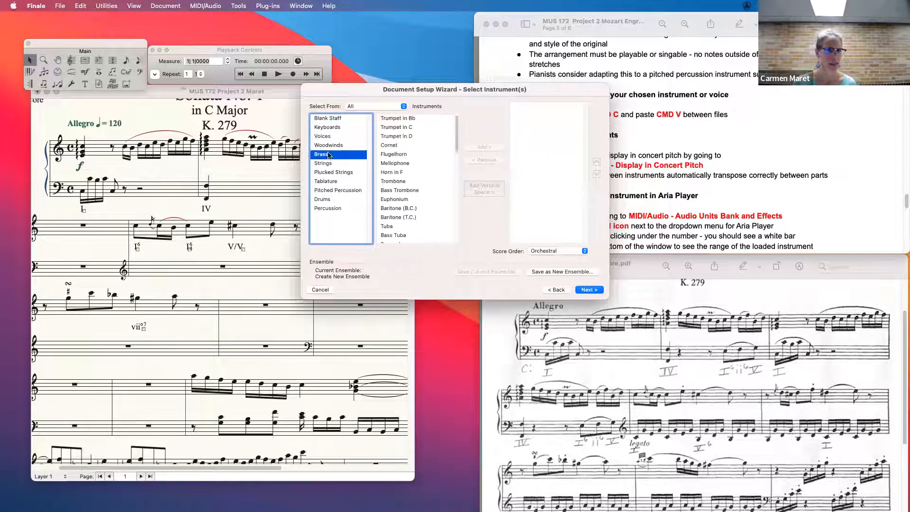
click(409, 118)
click(483, 147)
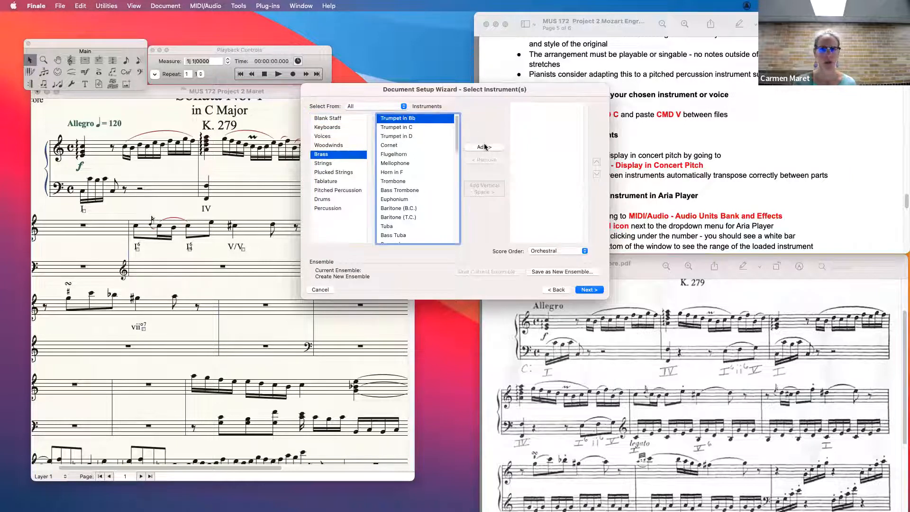
Title the new score Mozart, choose common time, set the number of measures to 19 and finish creating the document
click(587, 289)
text(Mozart)
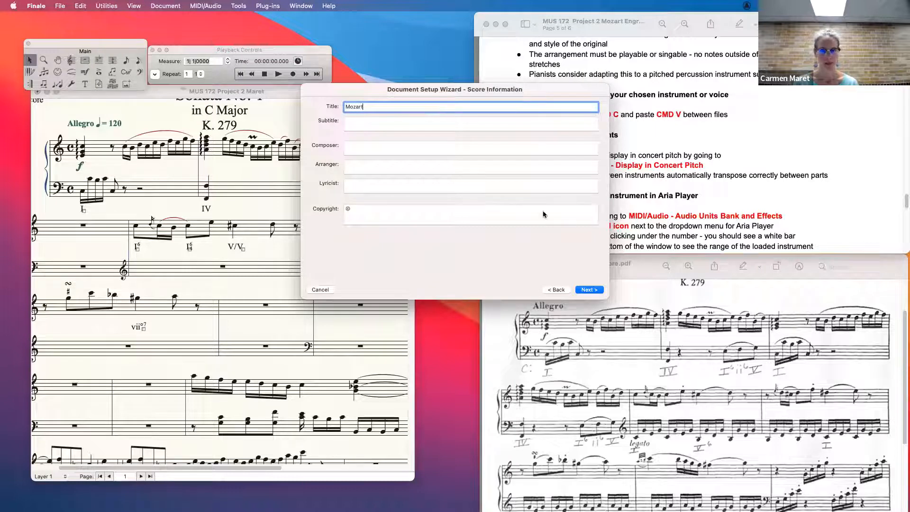
click(589, 290)
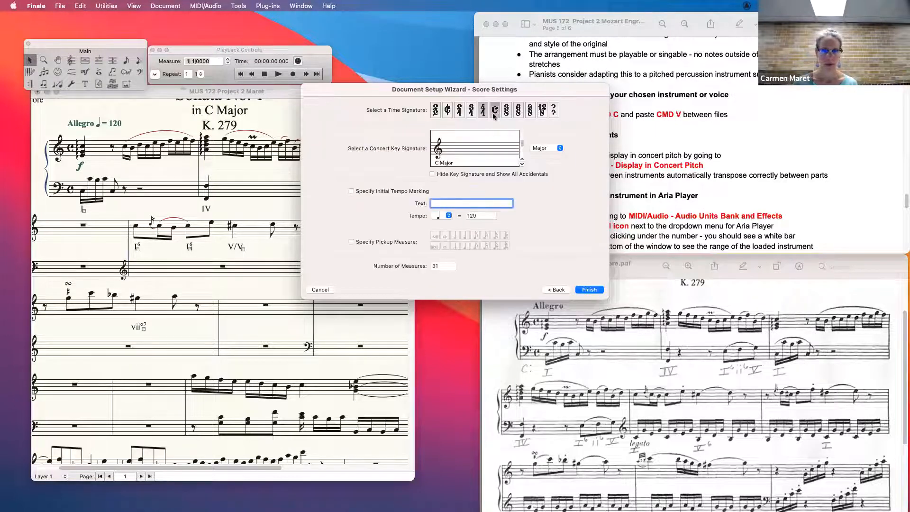
double_click(442, 266)
text(19)
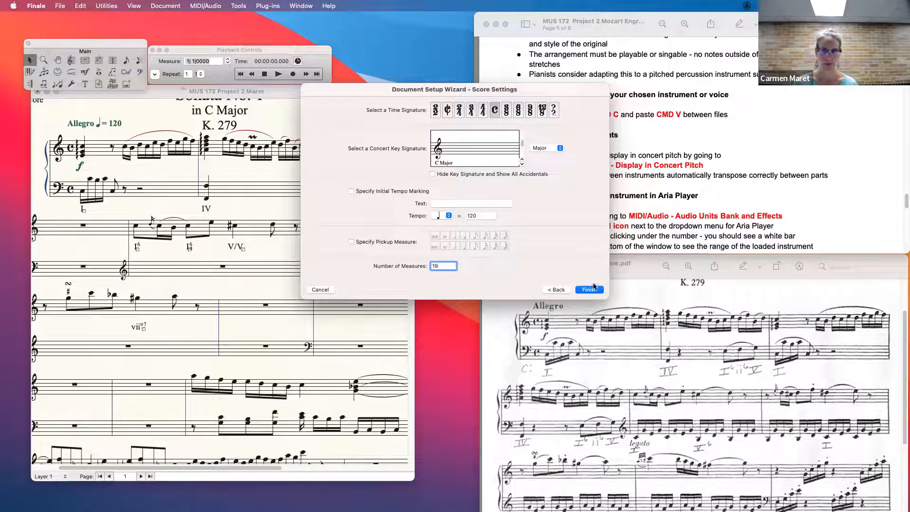
key(Return)
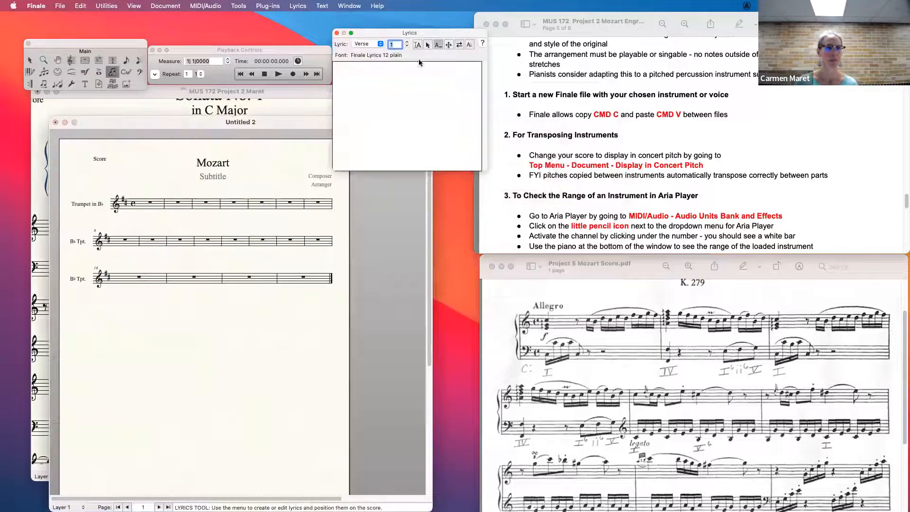
Display the new trumpet score in concert pitch and reposition its window beside the original score
mouse_move(288, 123)
mouse_down()
mouse_move(293, 136)
mouse_move(299, 127)
mouse_up()
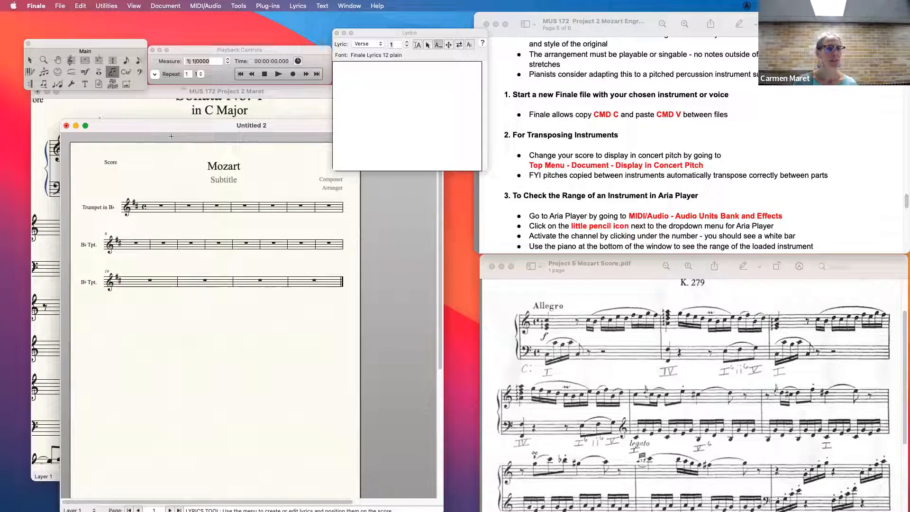
click(170, 5)
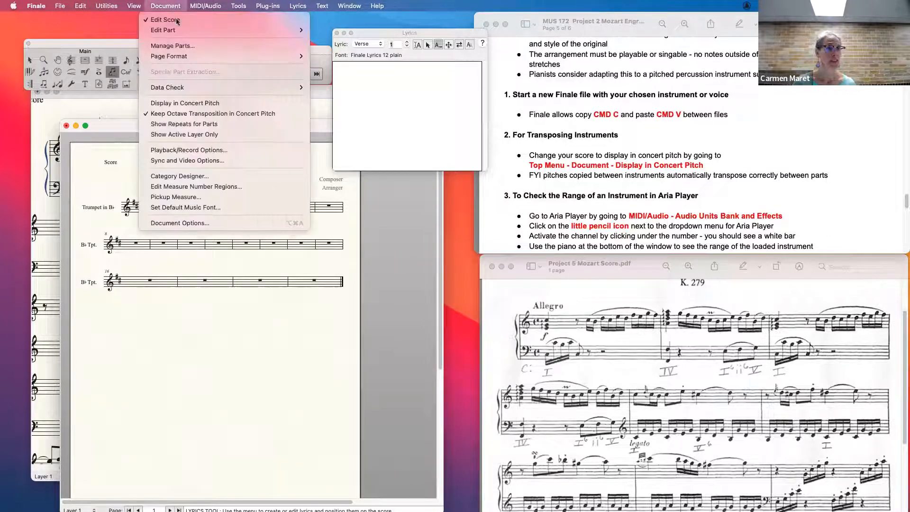
click(194, 104)
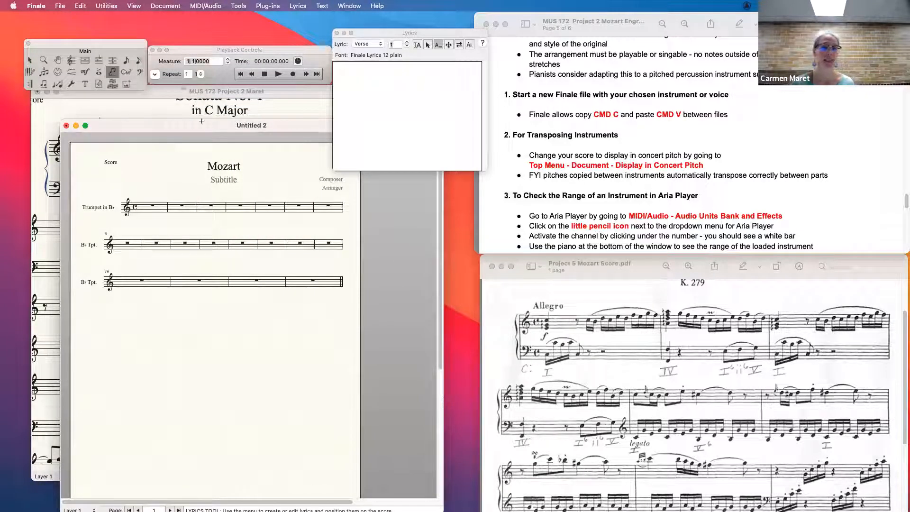
drag(186, 125, 260, 103)
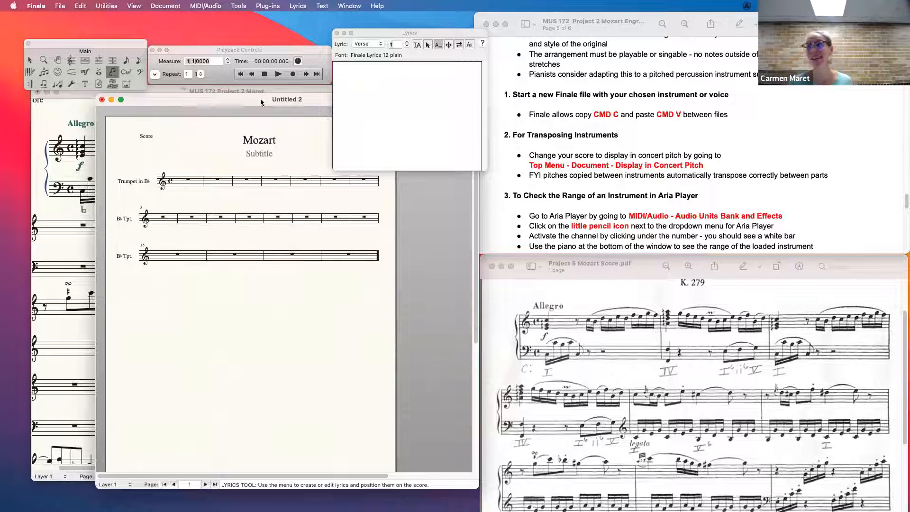
drag(237, 99, 253, 89)
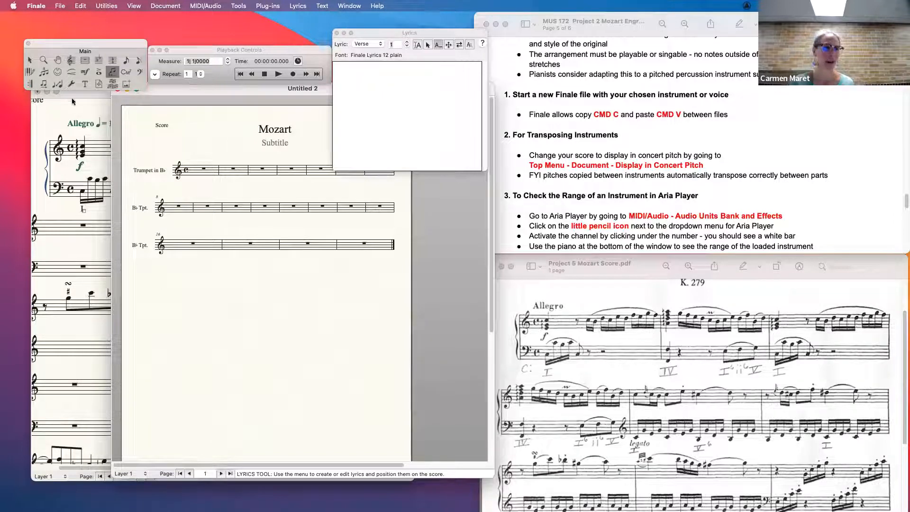
Copy the first two treble-staff measures of the original sonata score into the trumpet staff, starting at measure 1
click(101, 104)
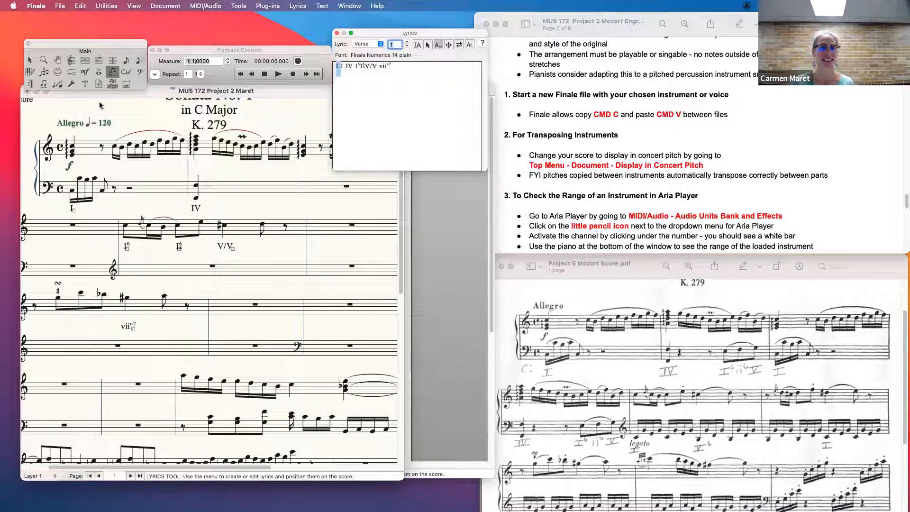
click(447, 287)
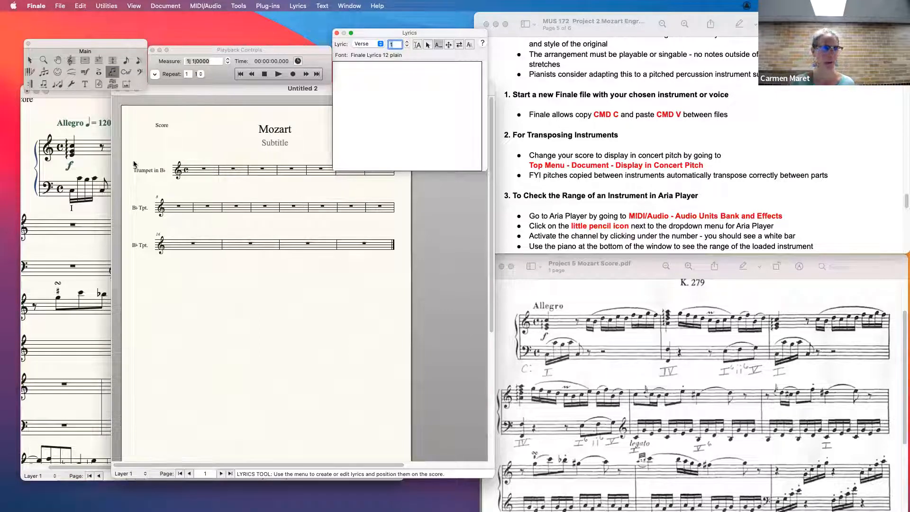
click(93, 144)
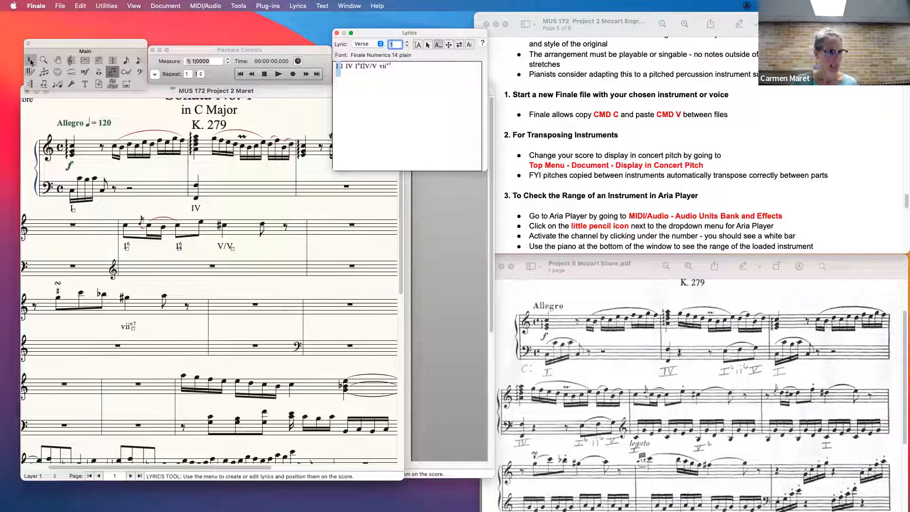
click(30, 62)
click(88, 153)
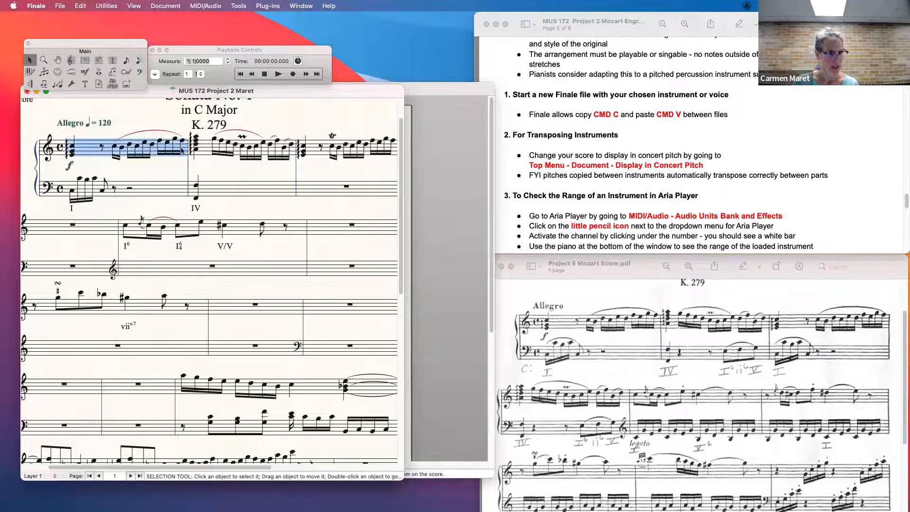
shift+click(278, 153)
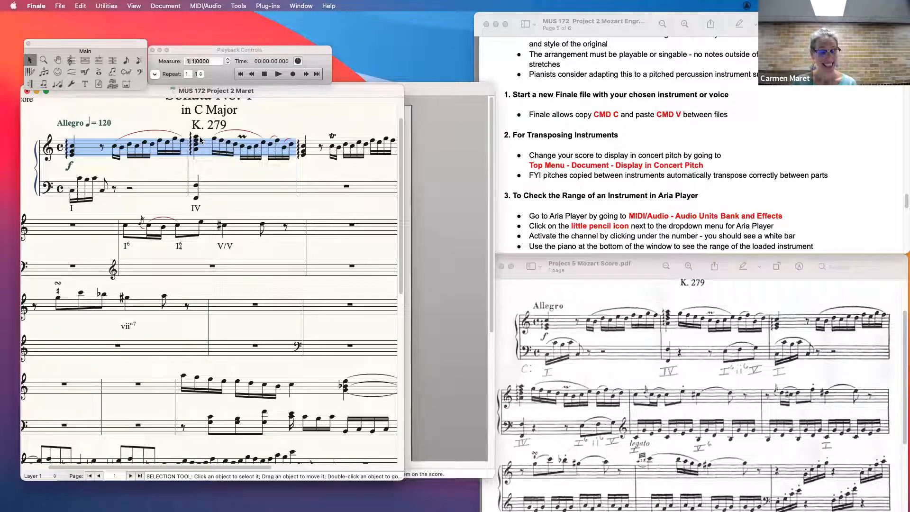
click(435, 177)
click(209, 172)
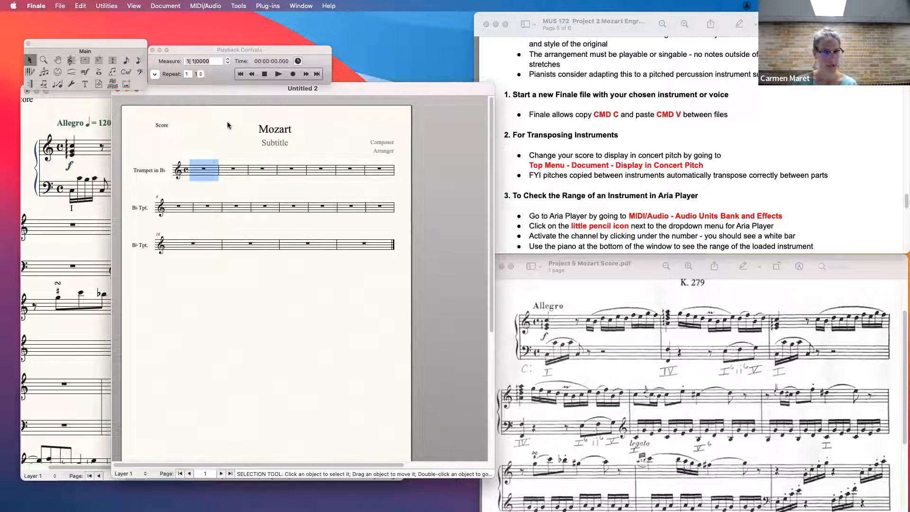
key(super+v)
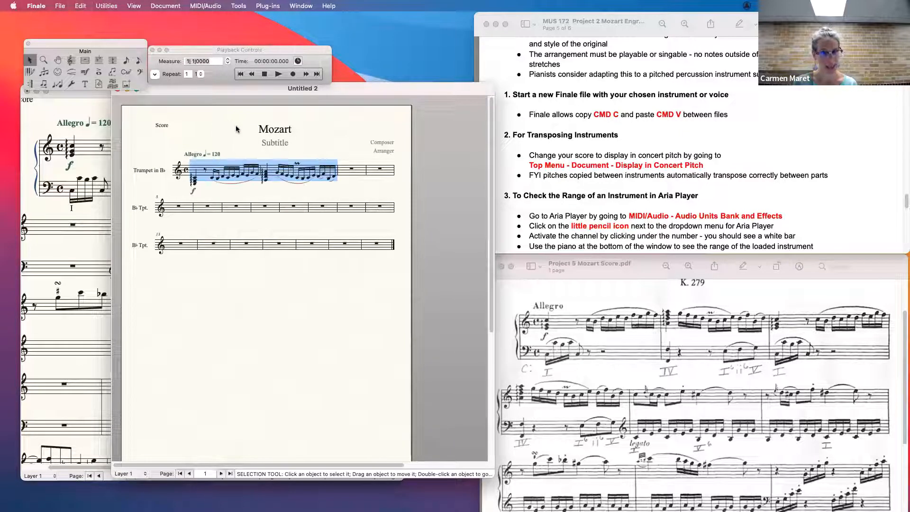
click(210, 153)
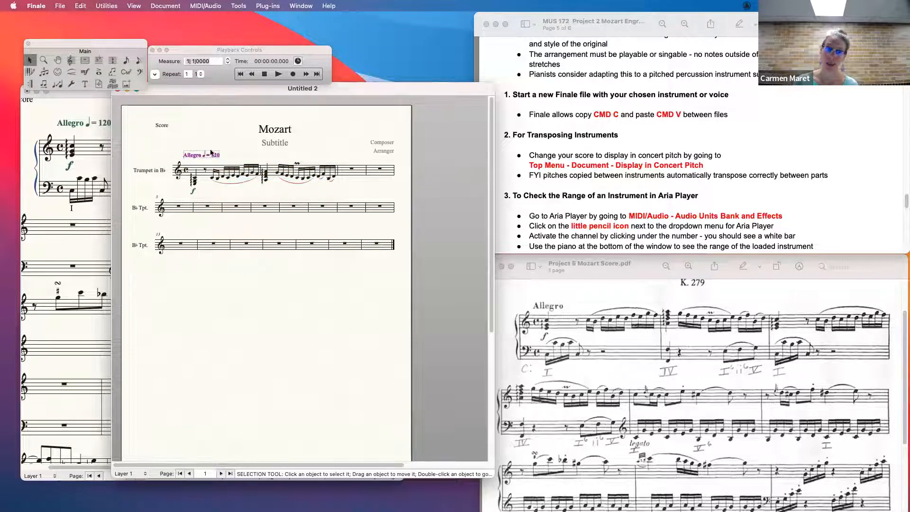
click(208, 132)
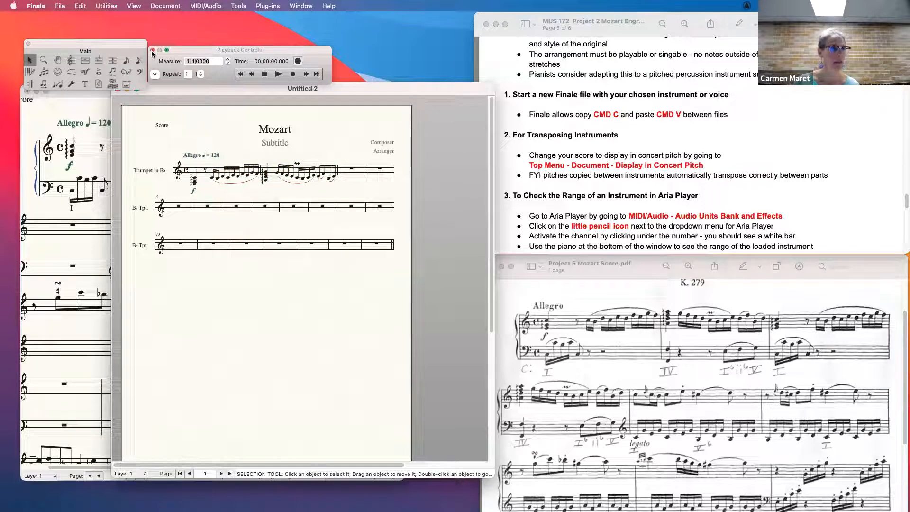
With Speedy Entry, replace the opening chord of measure 1 in the trumpet part with four sixteenth notes
click(139, 60)
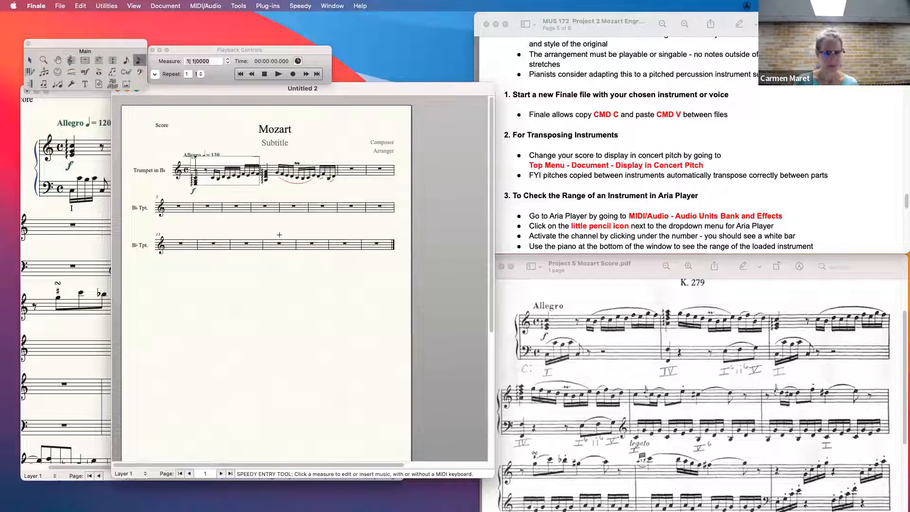
key(super+equal)
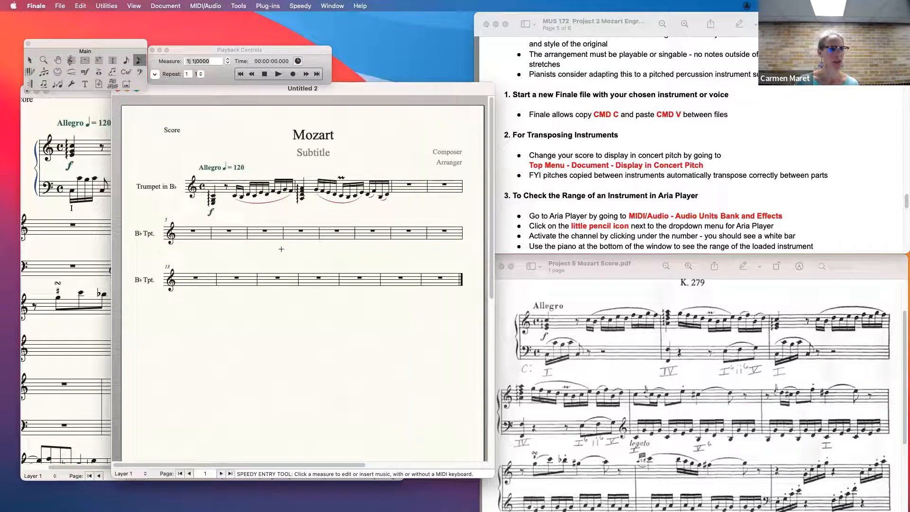
click(211, 188)
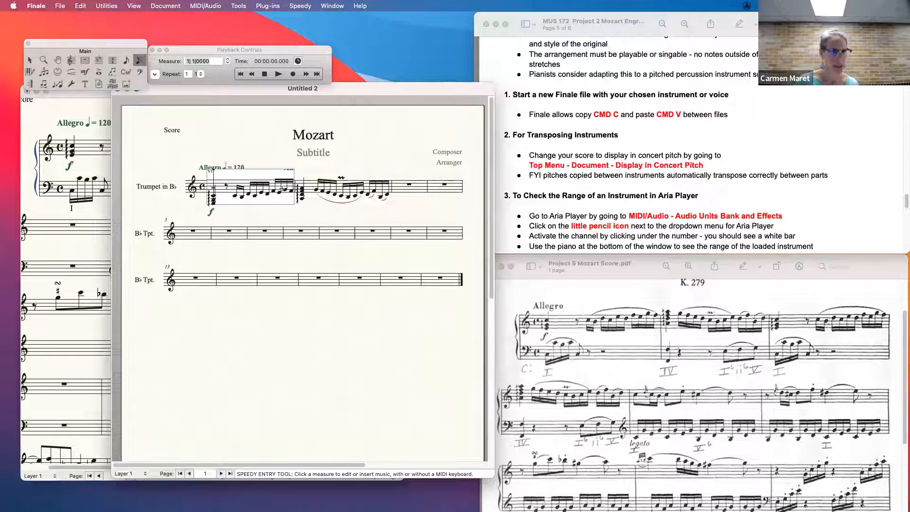
key(Delete)
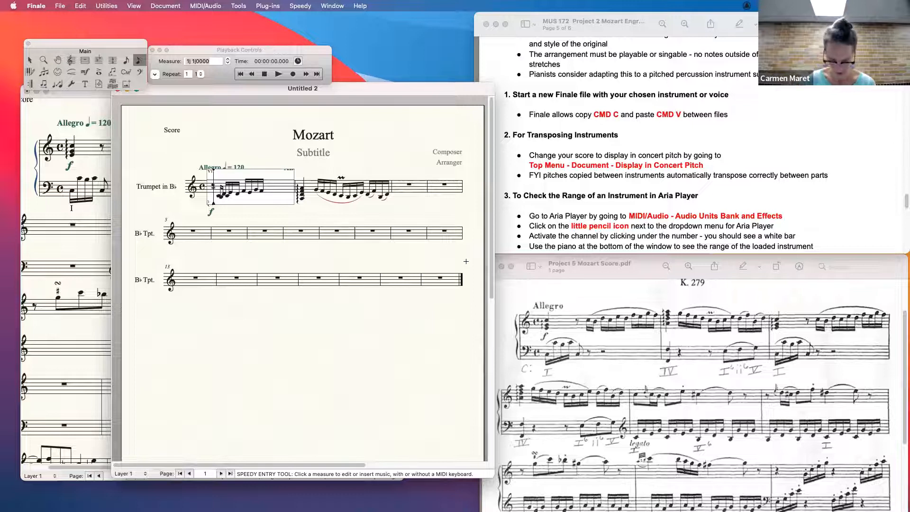
key(3)
key(3)
key(3)
key(3)
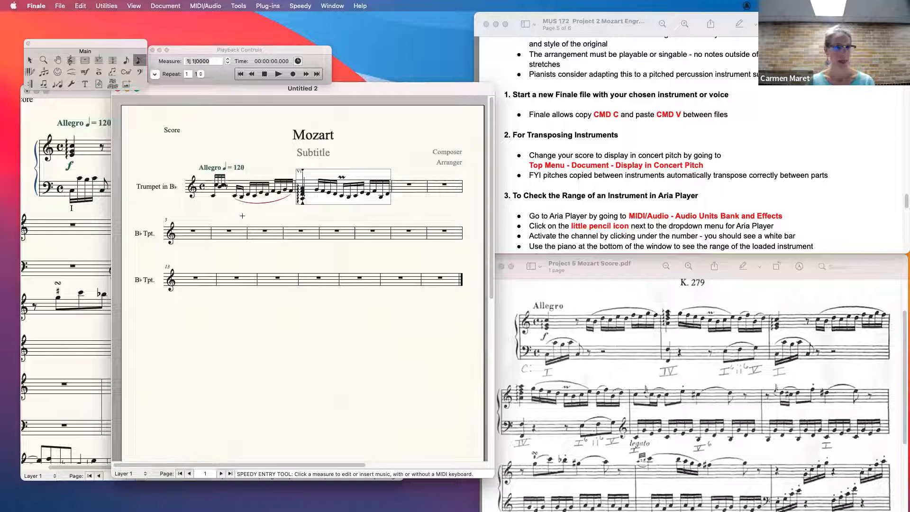
Replace the eighth rest on beat 2 of measure 1 with an eighth note
click(255, 185)
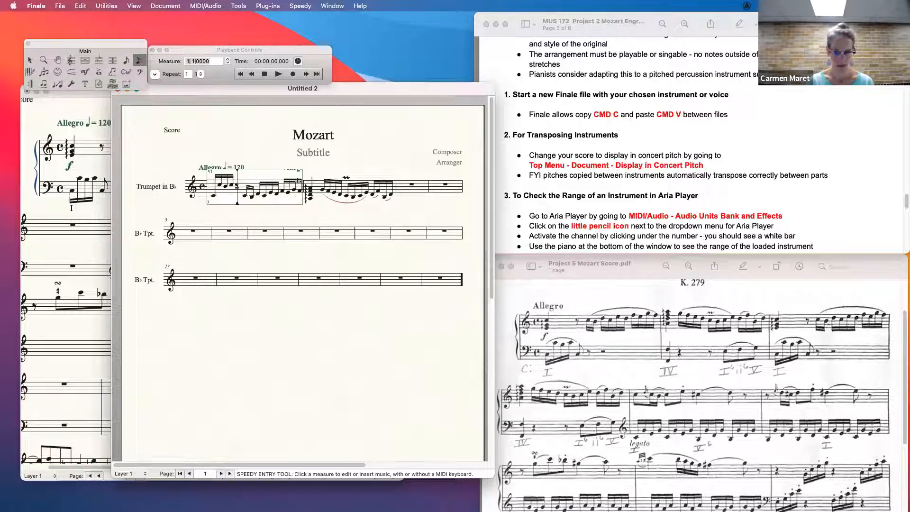
key(Delete)
key(4)
key(a)
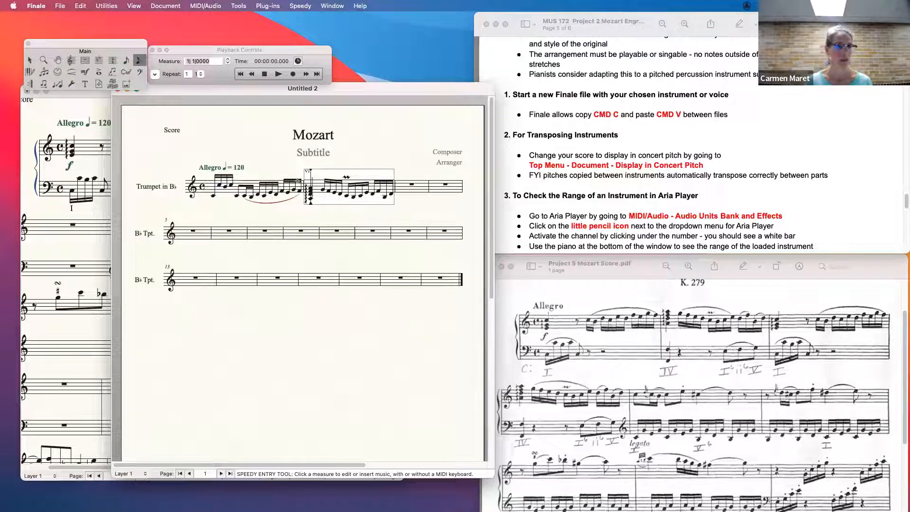
key(Escape)
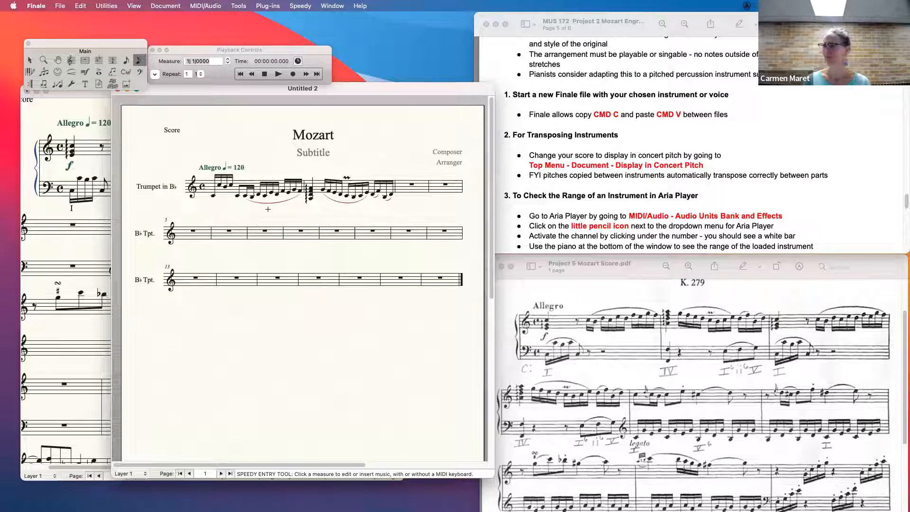
Replace the opening chord of measure 2 in the trumpet part with a single quarter note
click(346, 174)
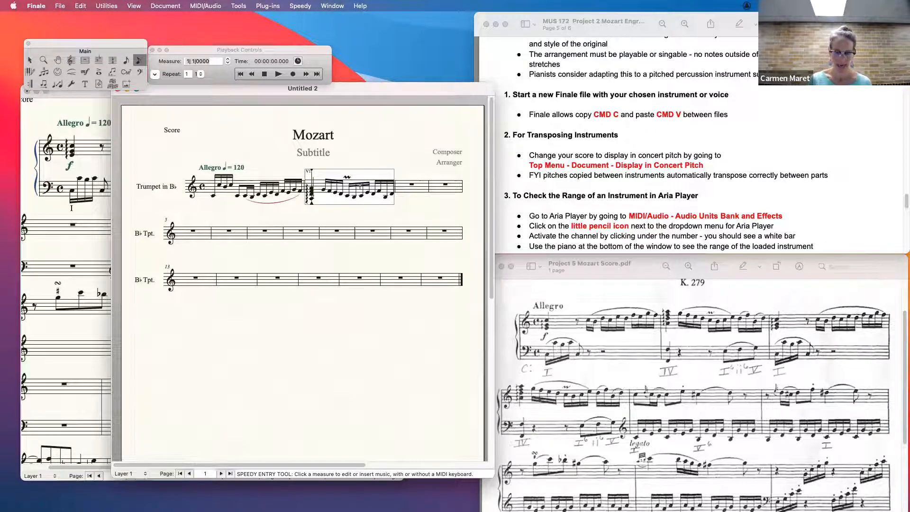
key(Delete)
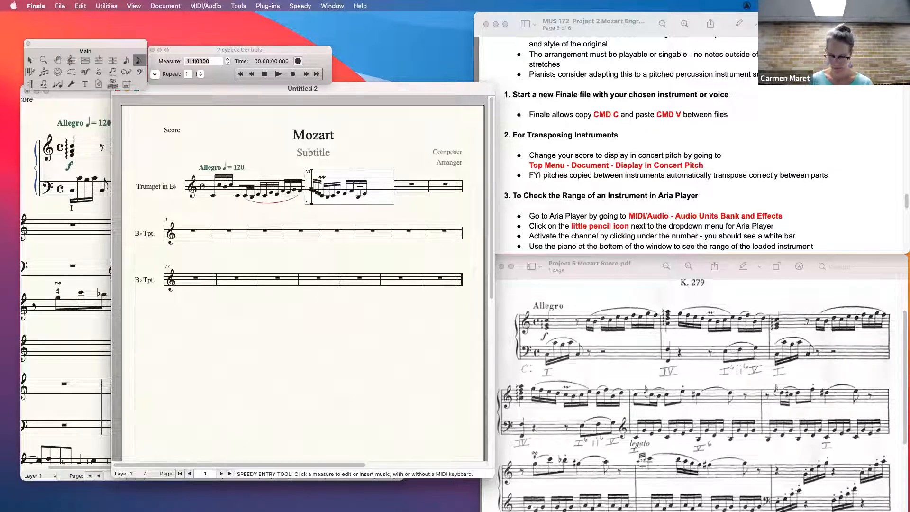
key(shift+5)
click(323, 216)
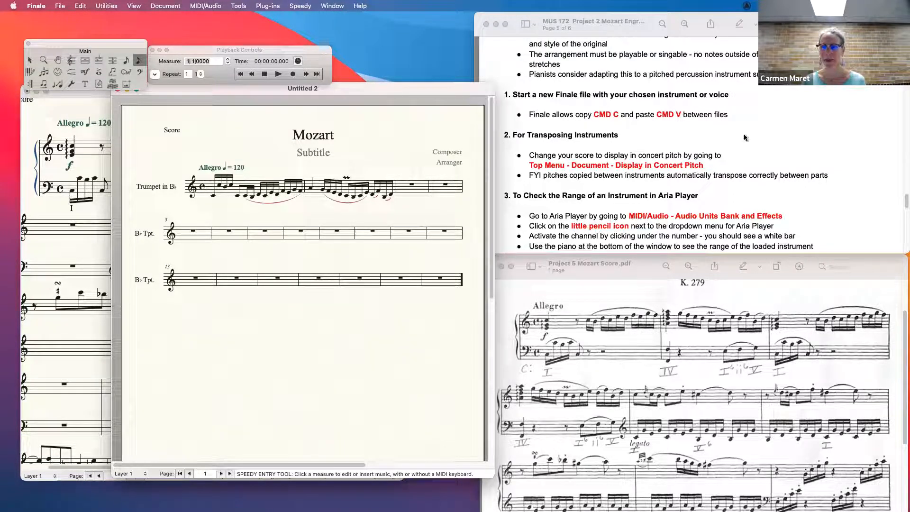
Select measure 2 of the trumpet part, try it an octave higher and bring it back down an octave
drag(905, 205, 904, 215)
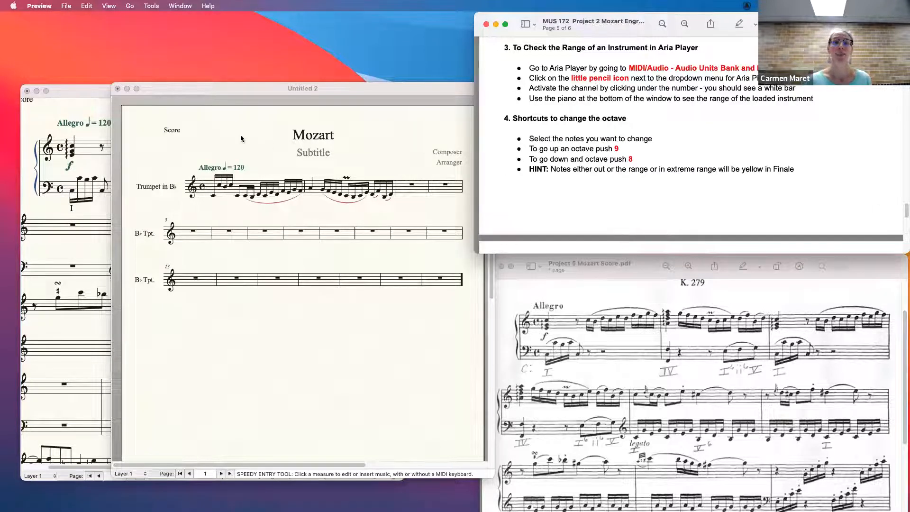
click(232, 130)
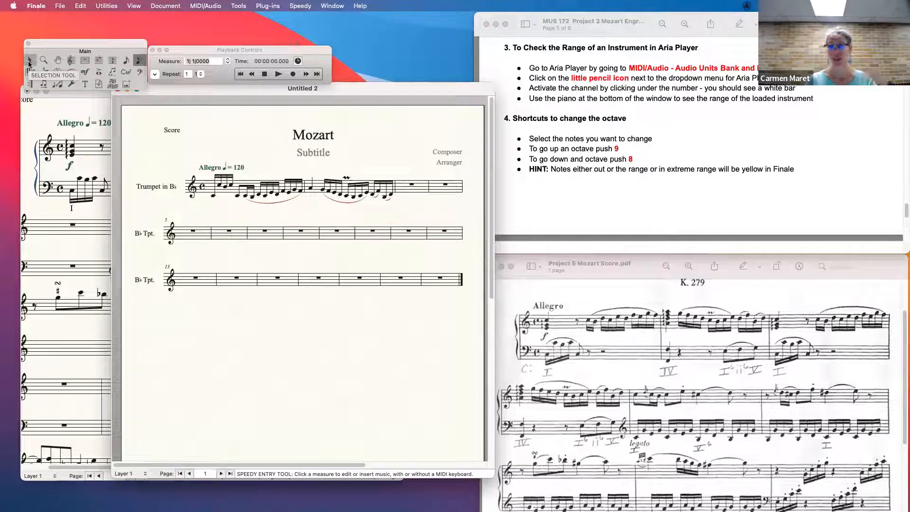
click(28, 61)
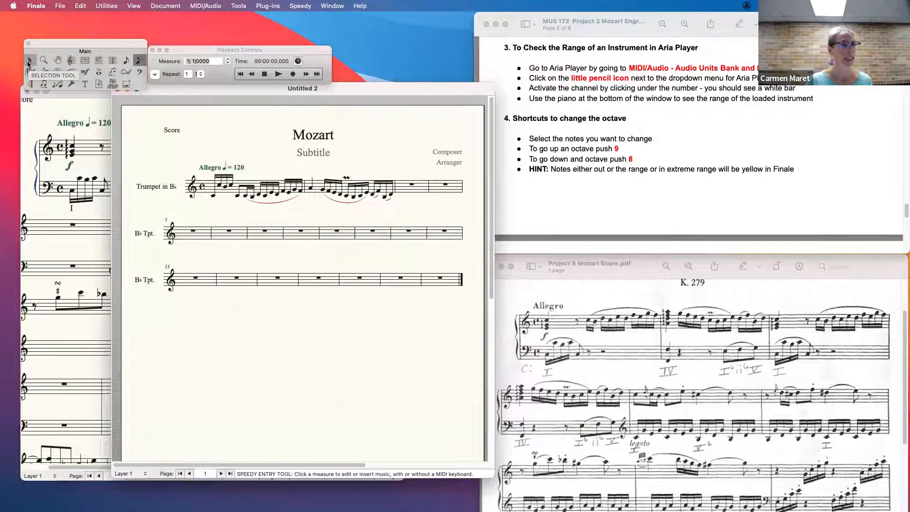
drag(307, 167, 398, 217)
click(369, 164)
drag(306, 164, 316, 206)
click(319, 171)
click(320, 178)
drag(304, 169, 395, 226)
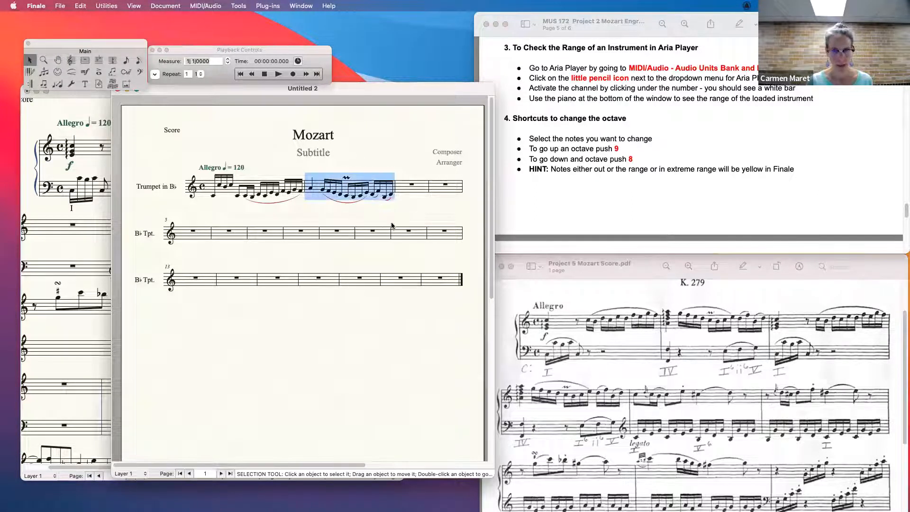
key(9)
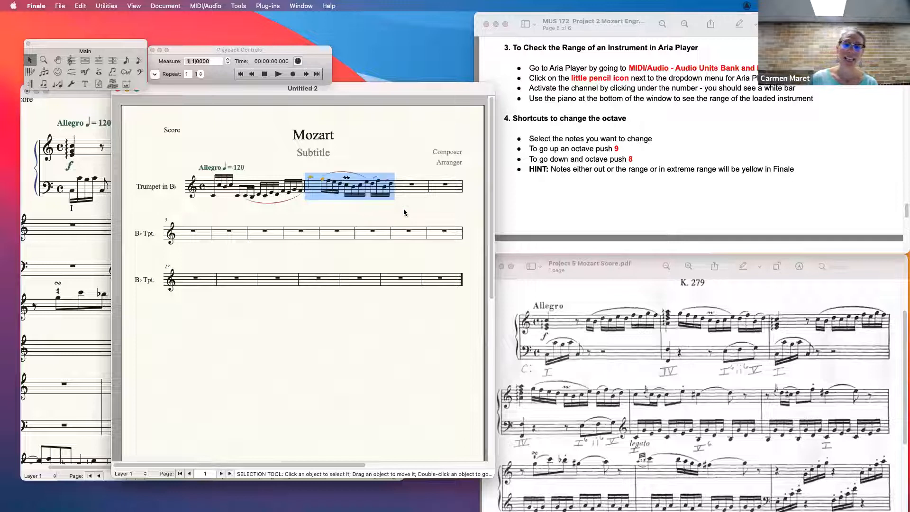
key(8)
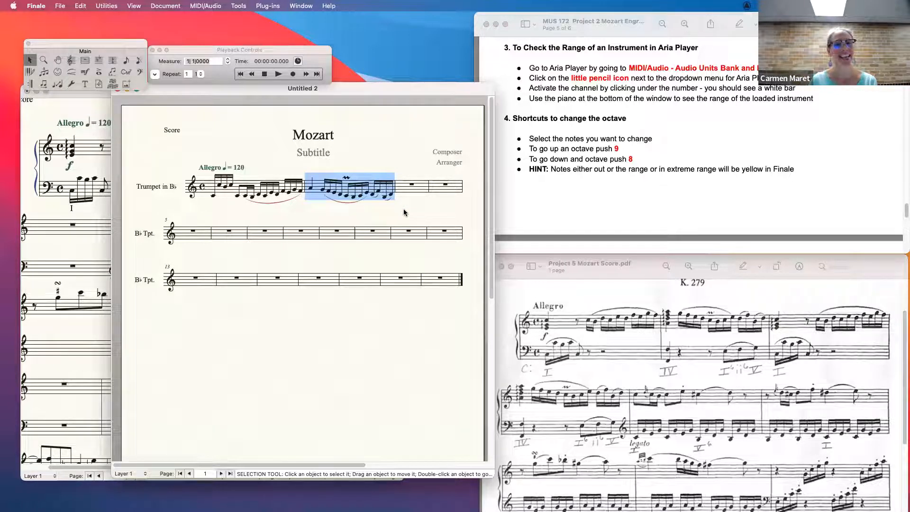
Try measure 2 an octave lower, compare it again an octave higher, and return it to its starting octave
key(8)
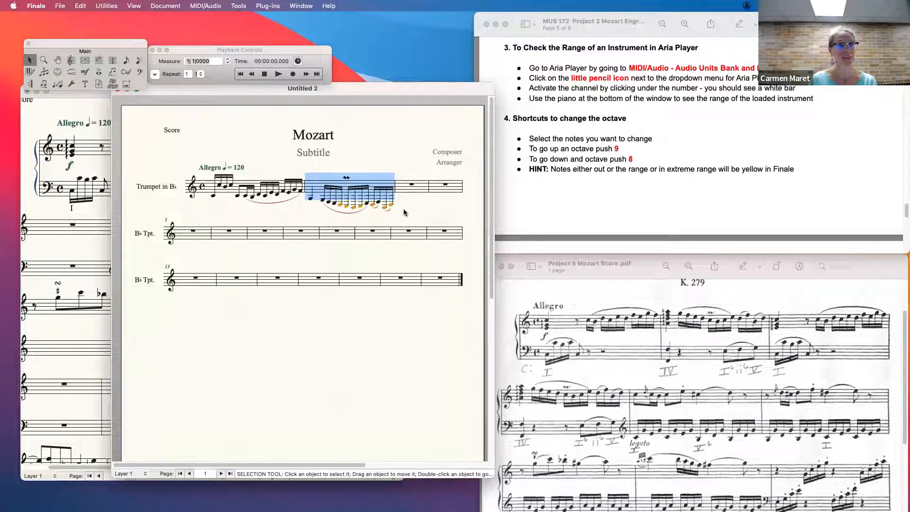
key(9)
key(9)
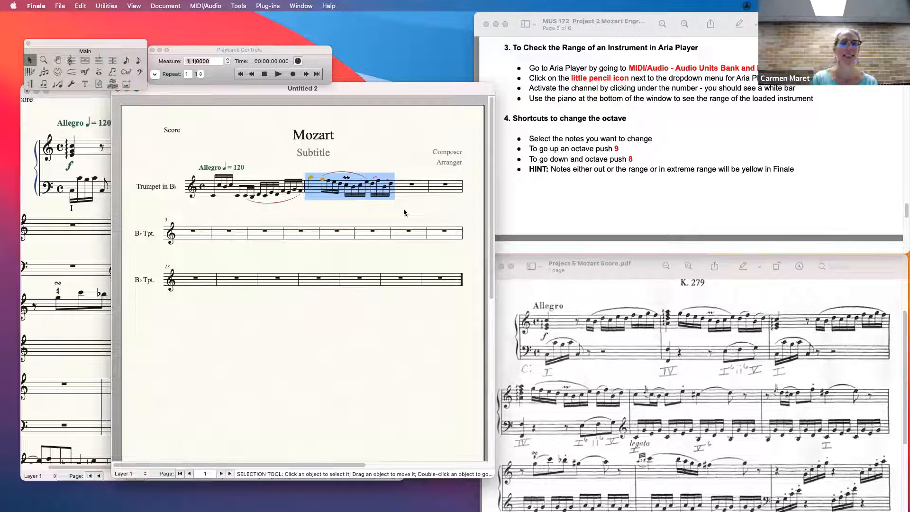
key(8)
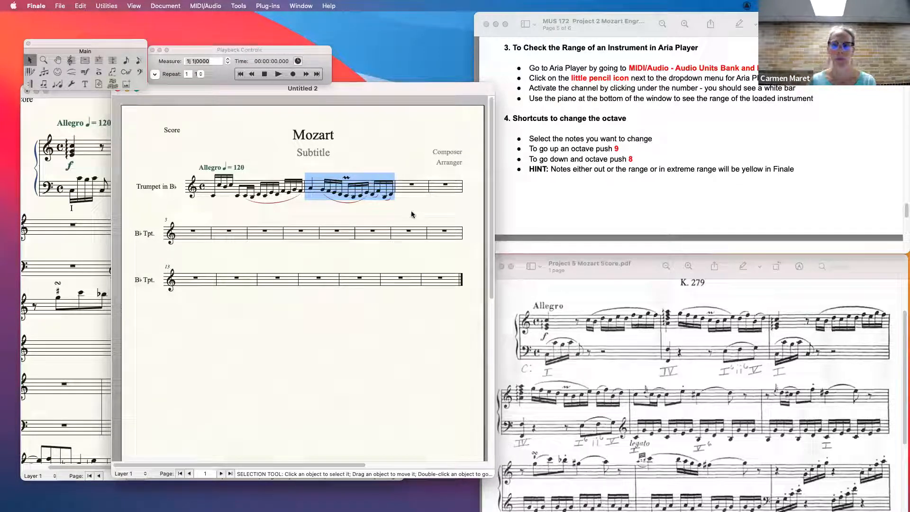
key(9)
key(8)
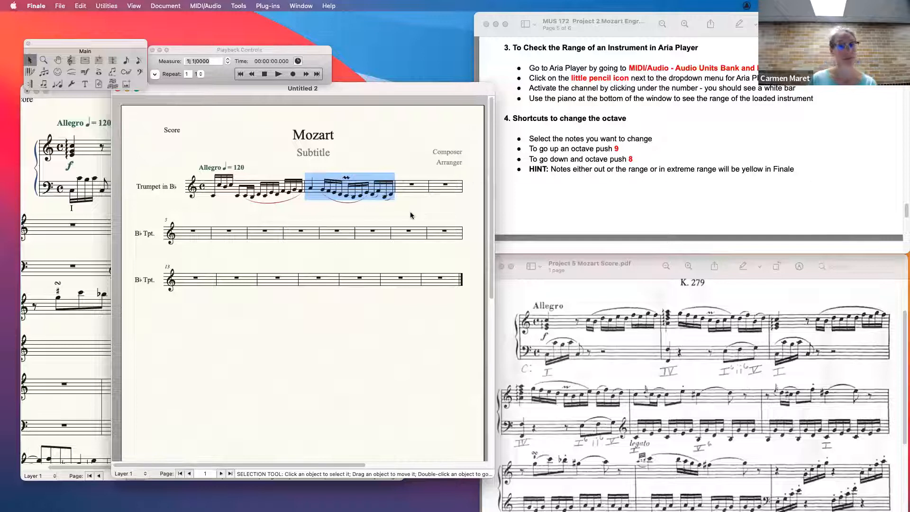
click(417, 218)
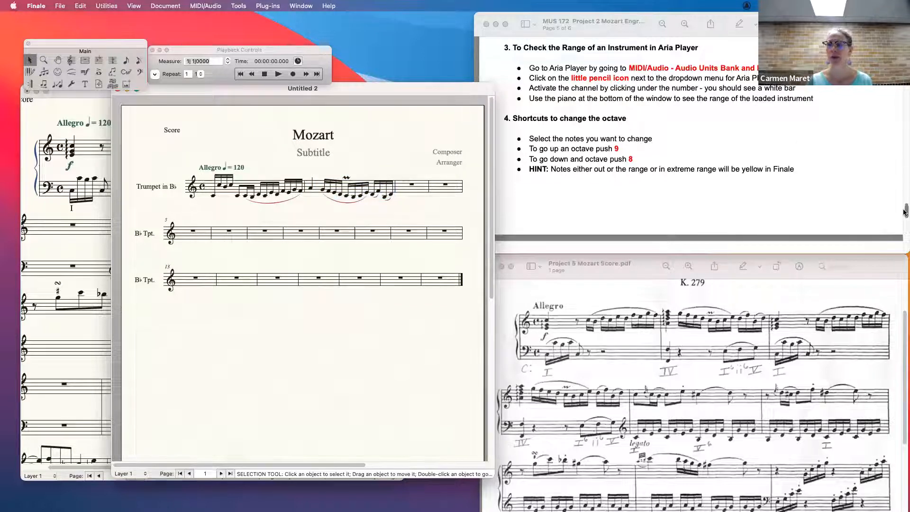
Transpose the whole trumpet part, measures 1 through 19, up to D major with the Key Signature tool
drag(905, 211, 905, 219)
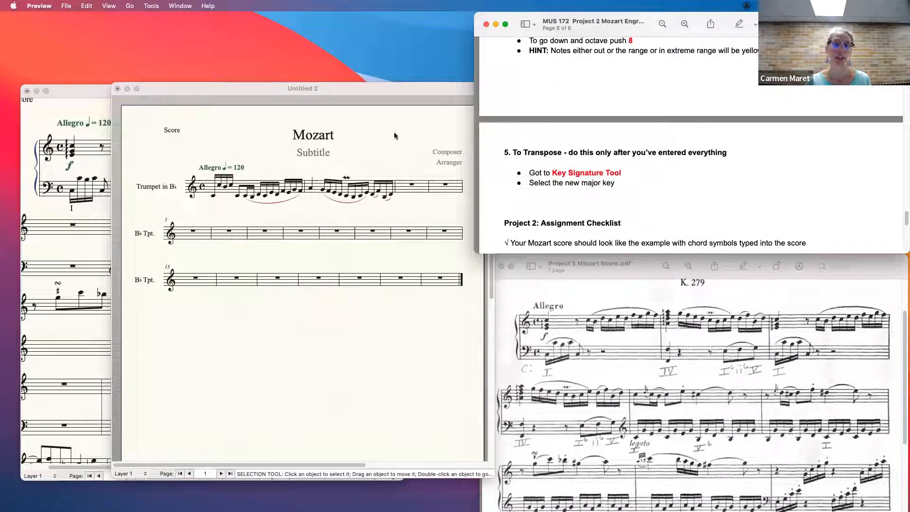
click(362, 134)
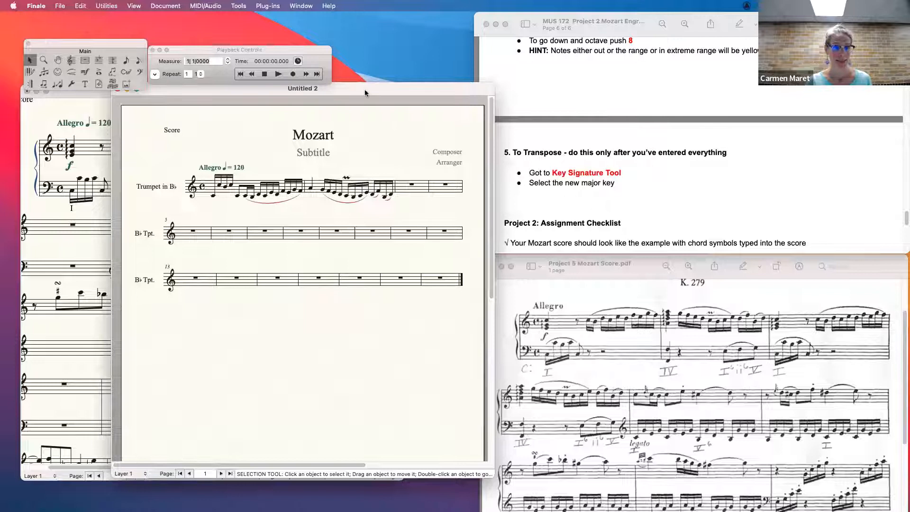
click(100, 62)
click(102, 62)
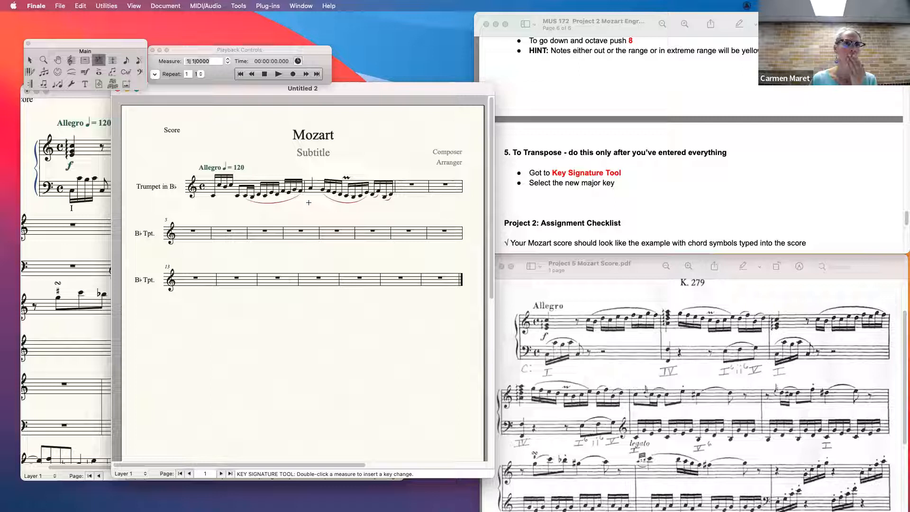
click(222, 191)
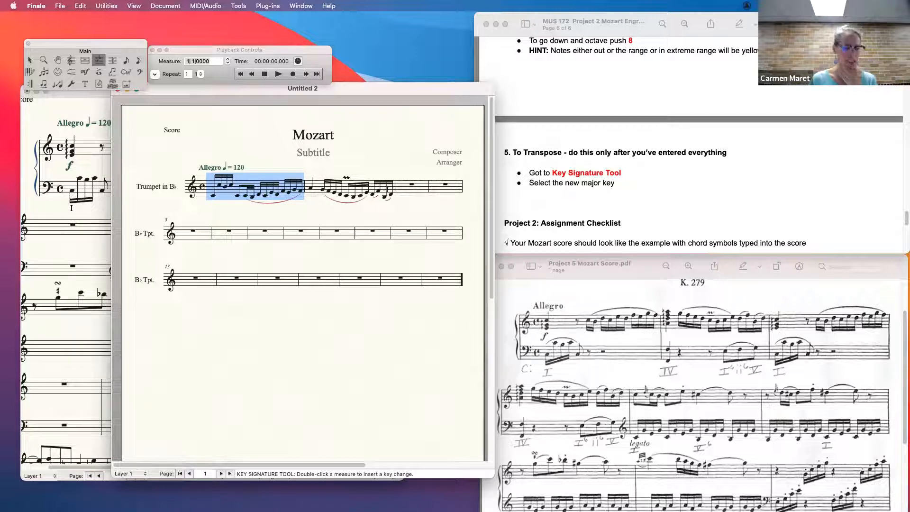
shift+click(388, 191)
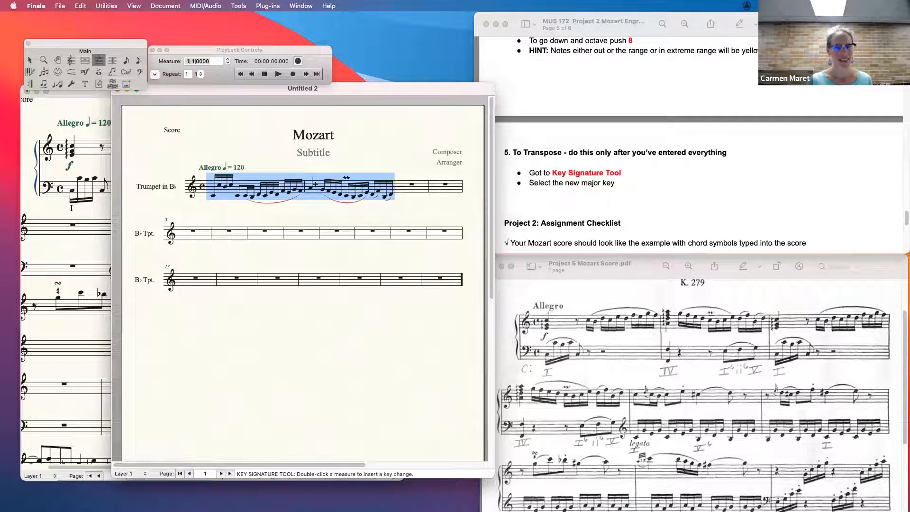
key(super+a)
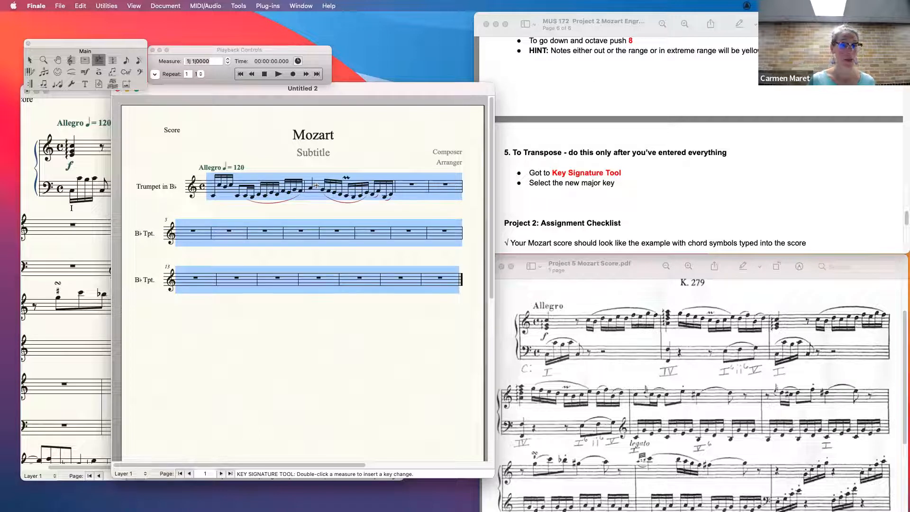
double_click(316, 185)
click(469, 138)
click(469, 134)
click(468, 134)
click(468, 134)
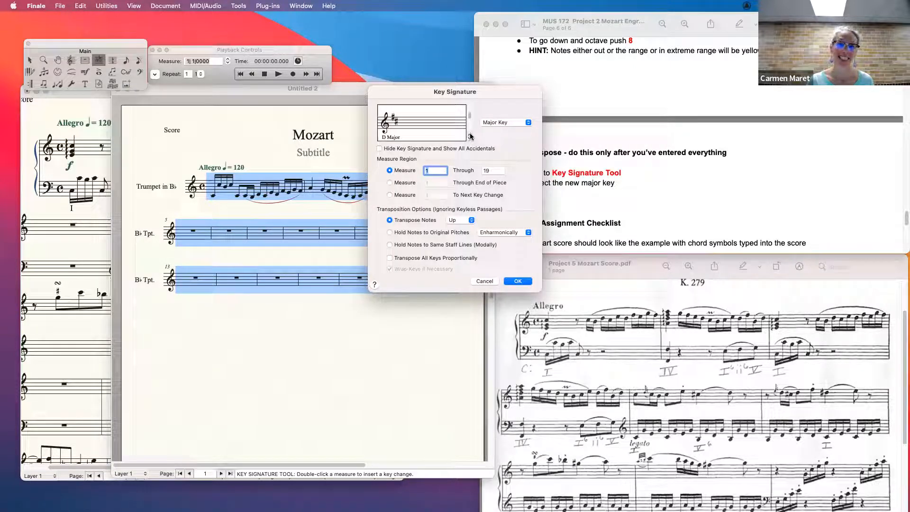
click(518, 281)
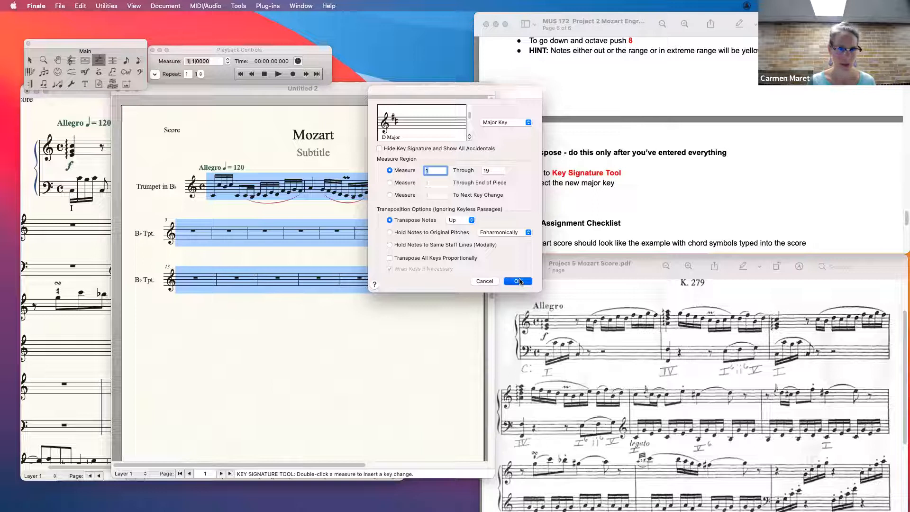
click(398, 333)
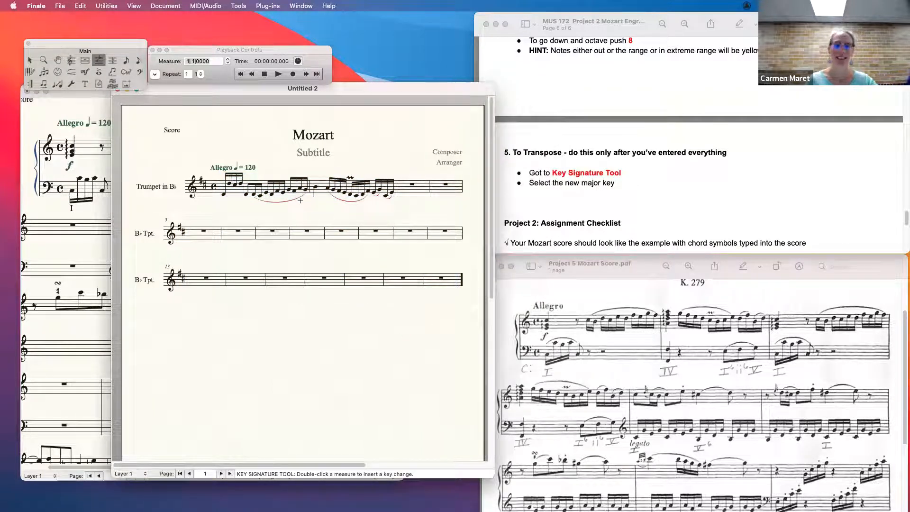
Turn off concert pitch display for the trumpet score to show its transposed part
drag(214, 89, 215, 87)
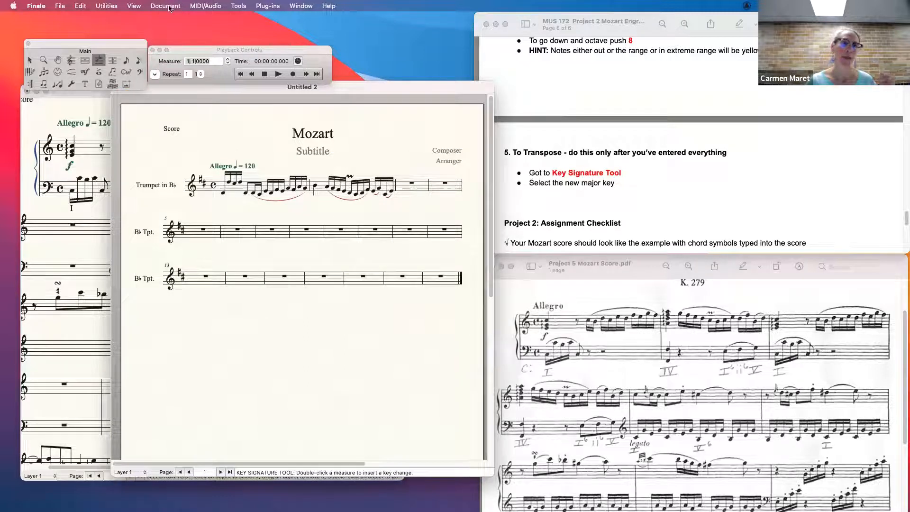
click(170, 6)
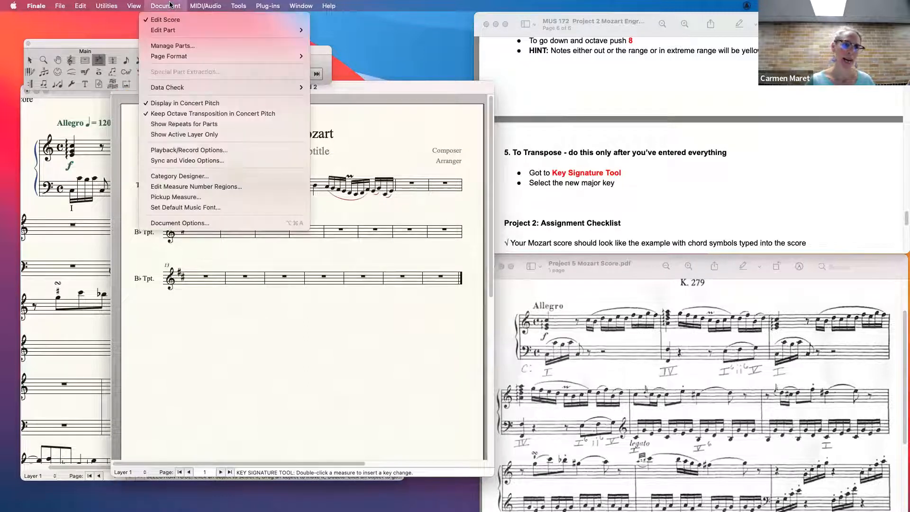
click(192, 103)
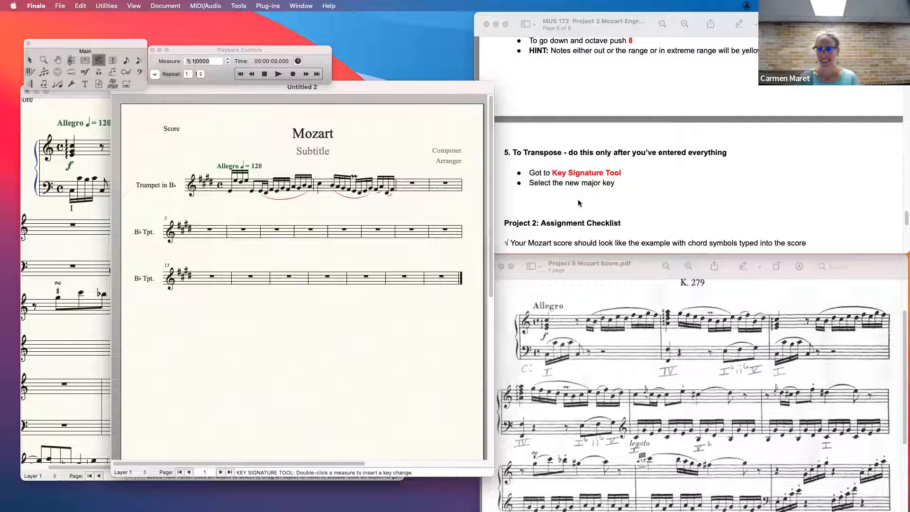
Review the Project 2 assignment checklist in the instructions PDF in Preview and return to its first page
click(632, 198)
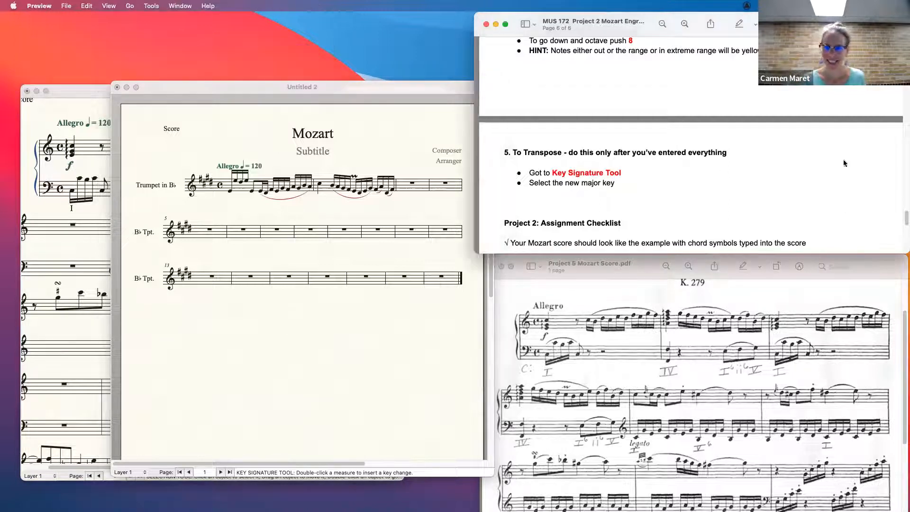
drag(904, 218, 905, 227)
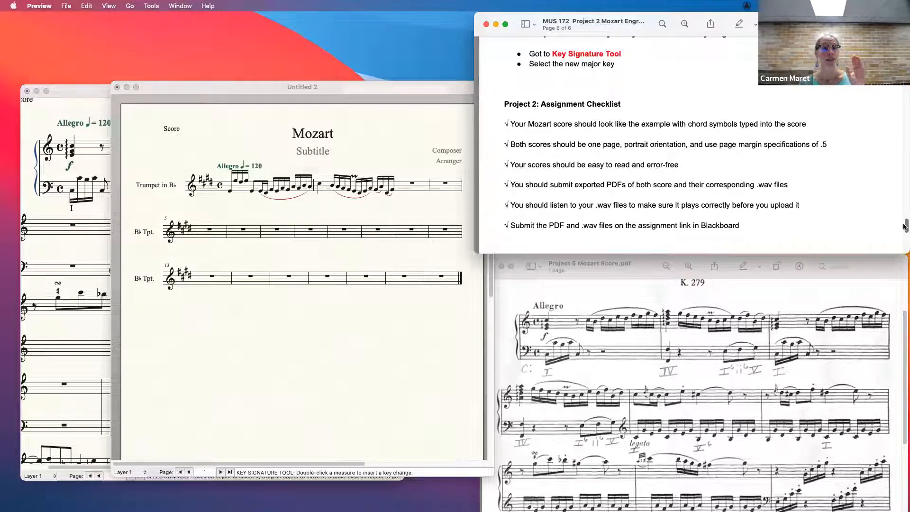
drag(905, 226, 905, 226)
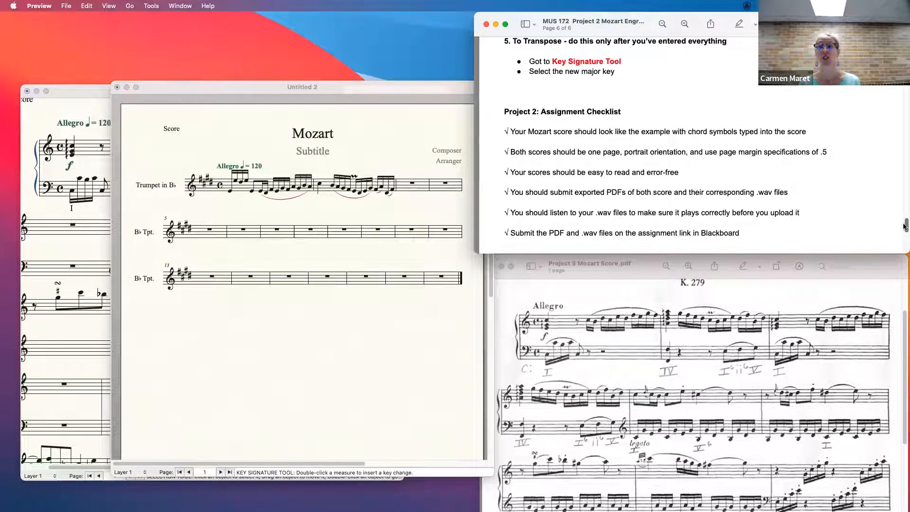
drag(905, 226, 905, 227)
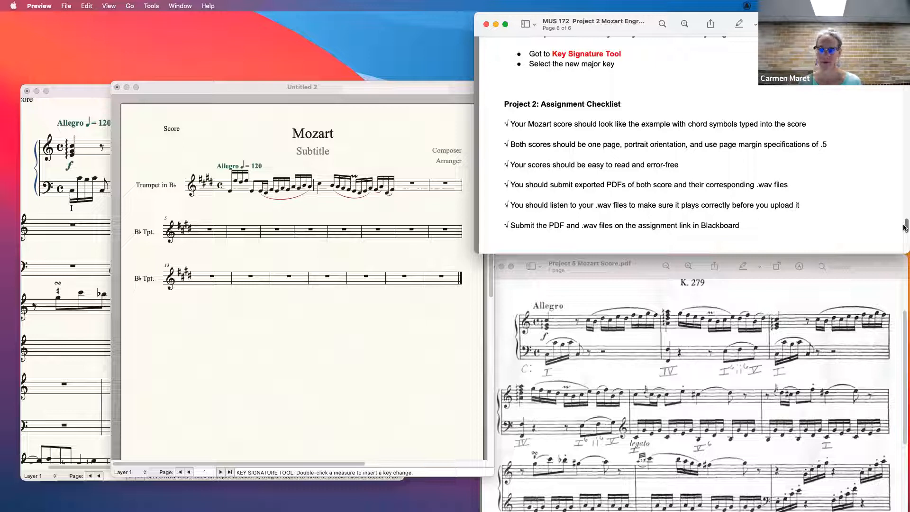
scroll(905, 227, down, 3)
scroll(905, 228, up, 4)
scroll(905, 225, down, 2)
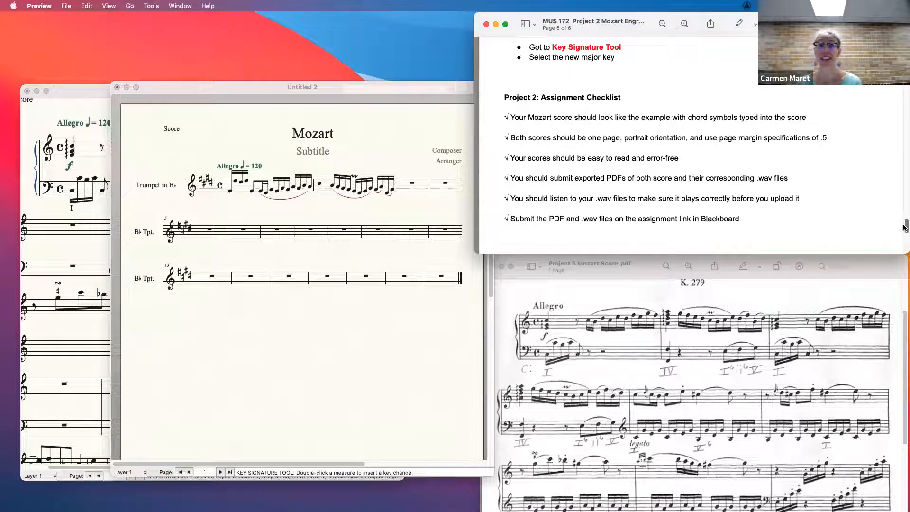
drag(903, 226, 902, 38)
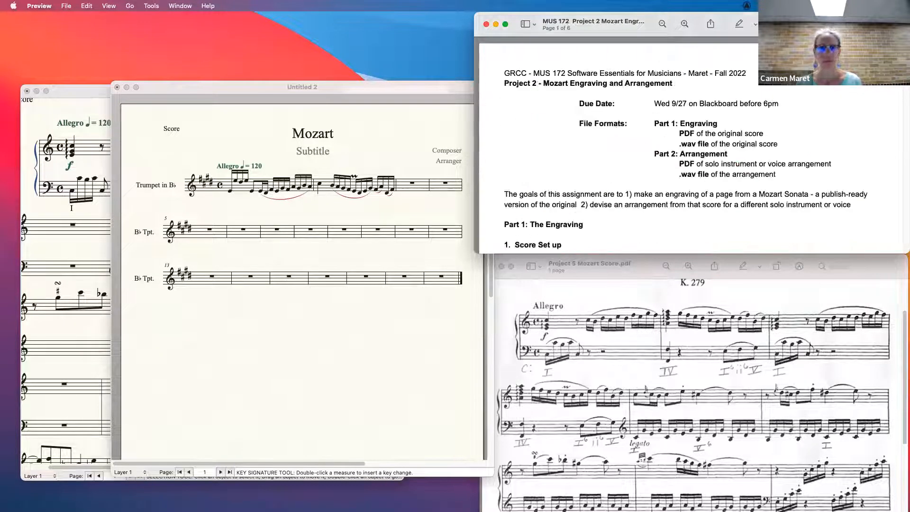